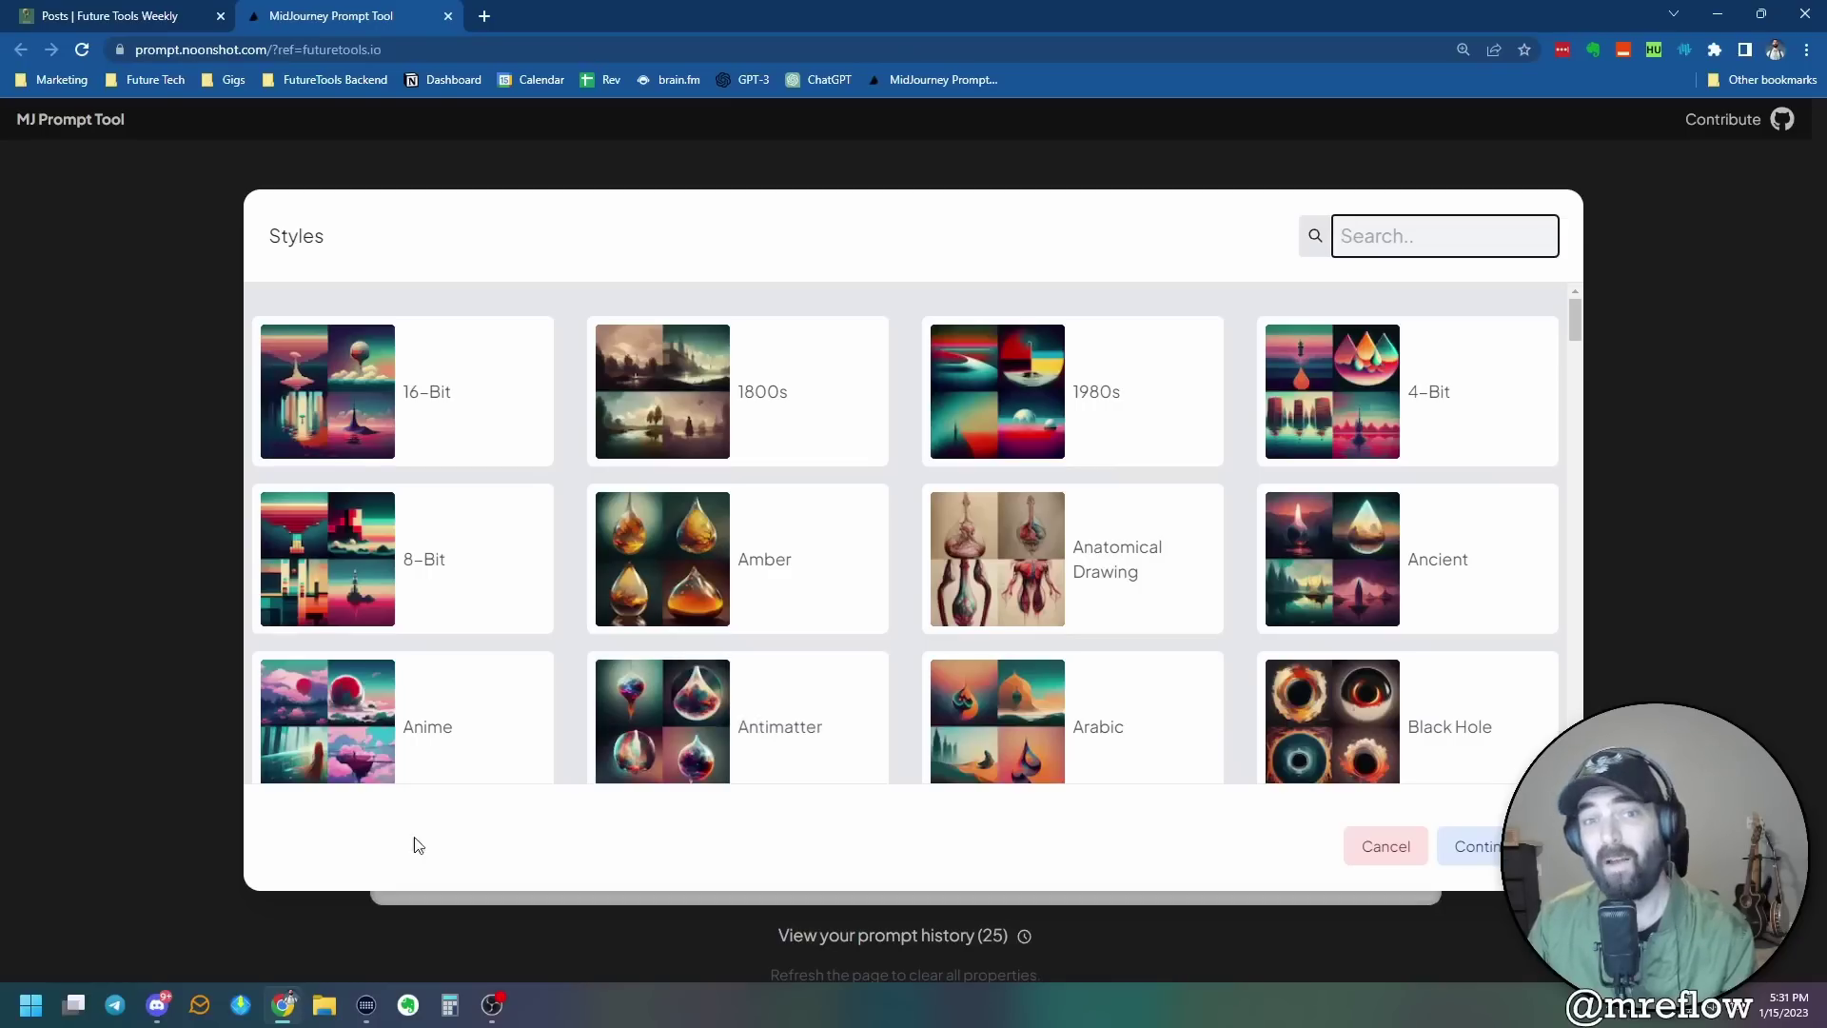
- Browse the example images of the available MidJourney styles
{"action": "scroll", "coordinate": [881, 780], "scroll_direction": "down", "scroll_amount": 2}
{"action": "scroll", "coordinate": [881, 780], "scroll_direction": "down", "scroll_amount": 7}
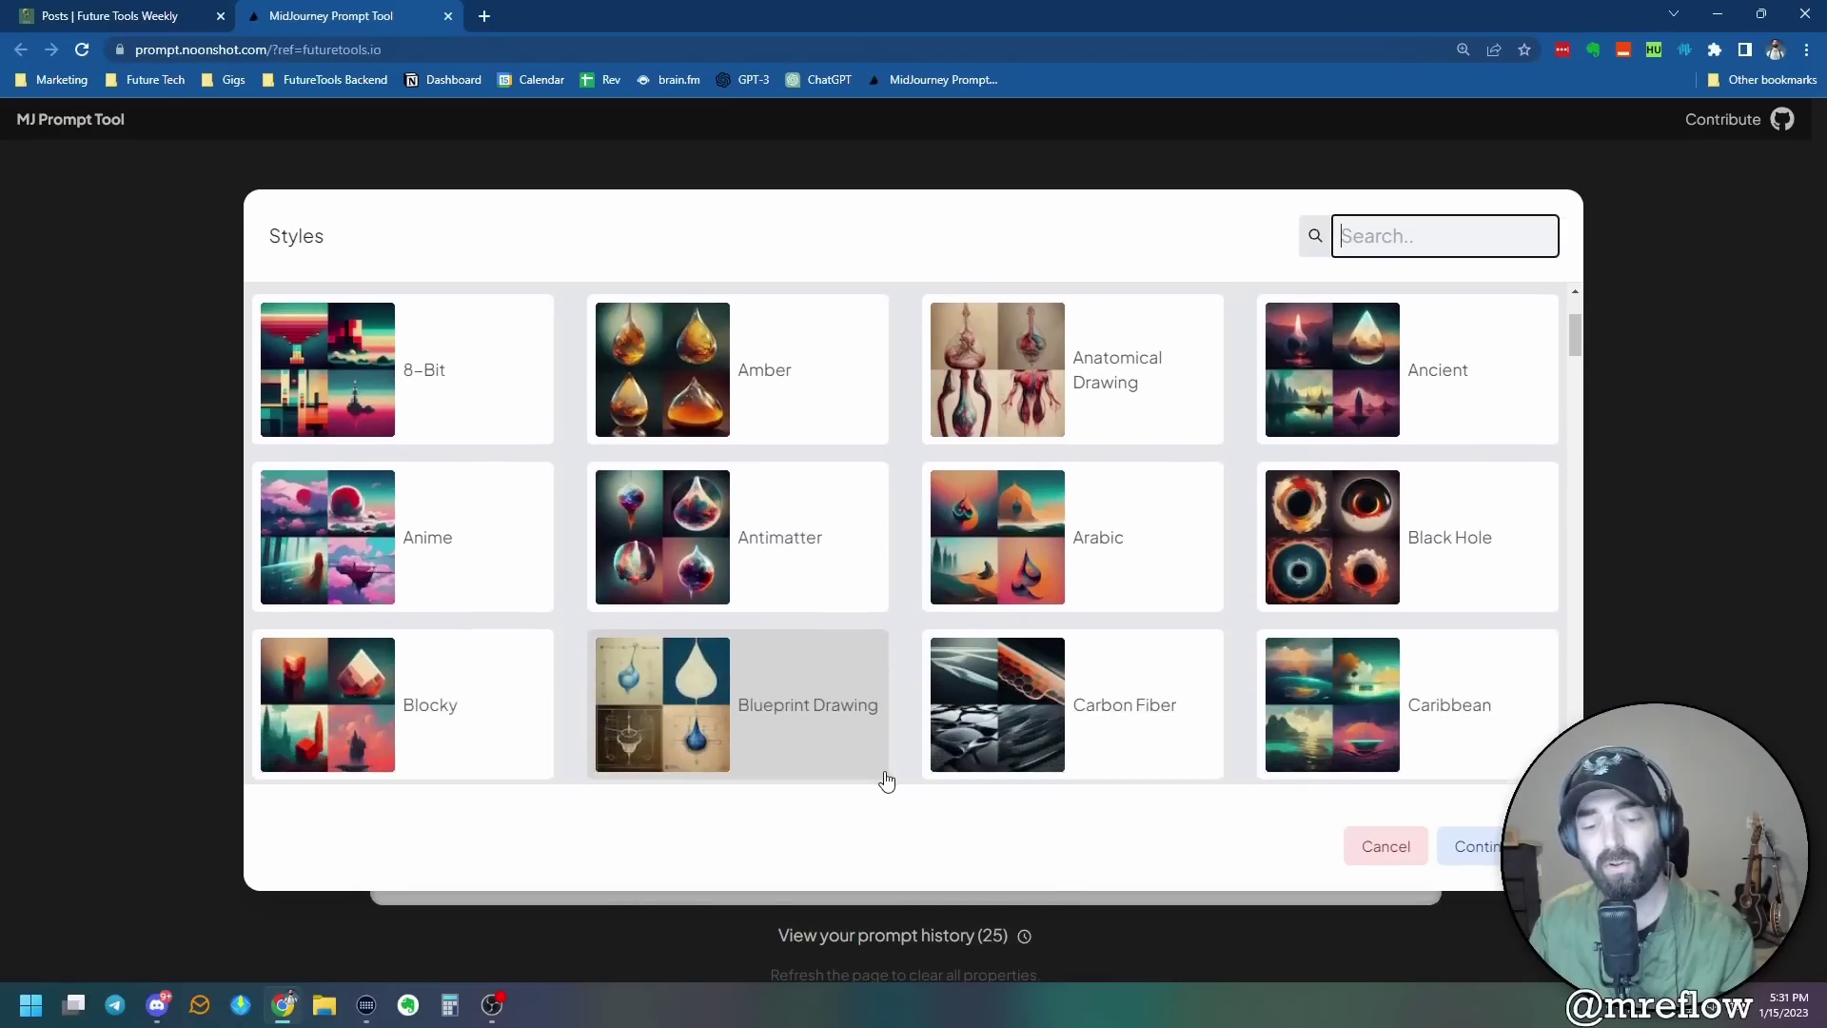
{"action": "scroll", "coordinate": [898, 778], "scroll_direction": "down", "scroll_amount": 8}
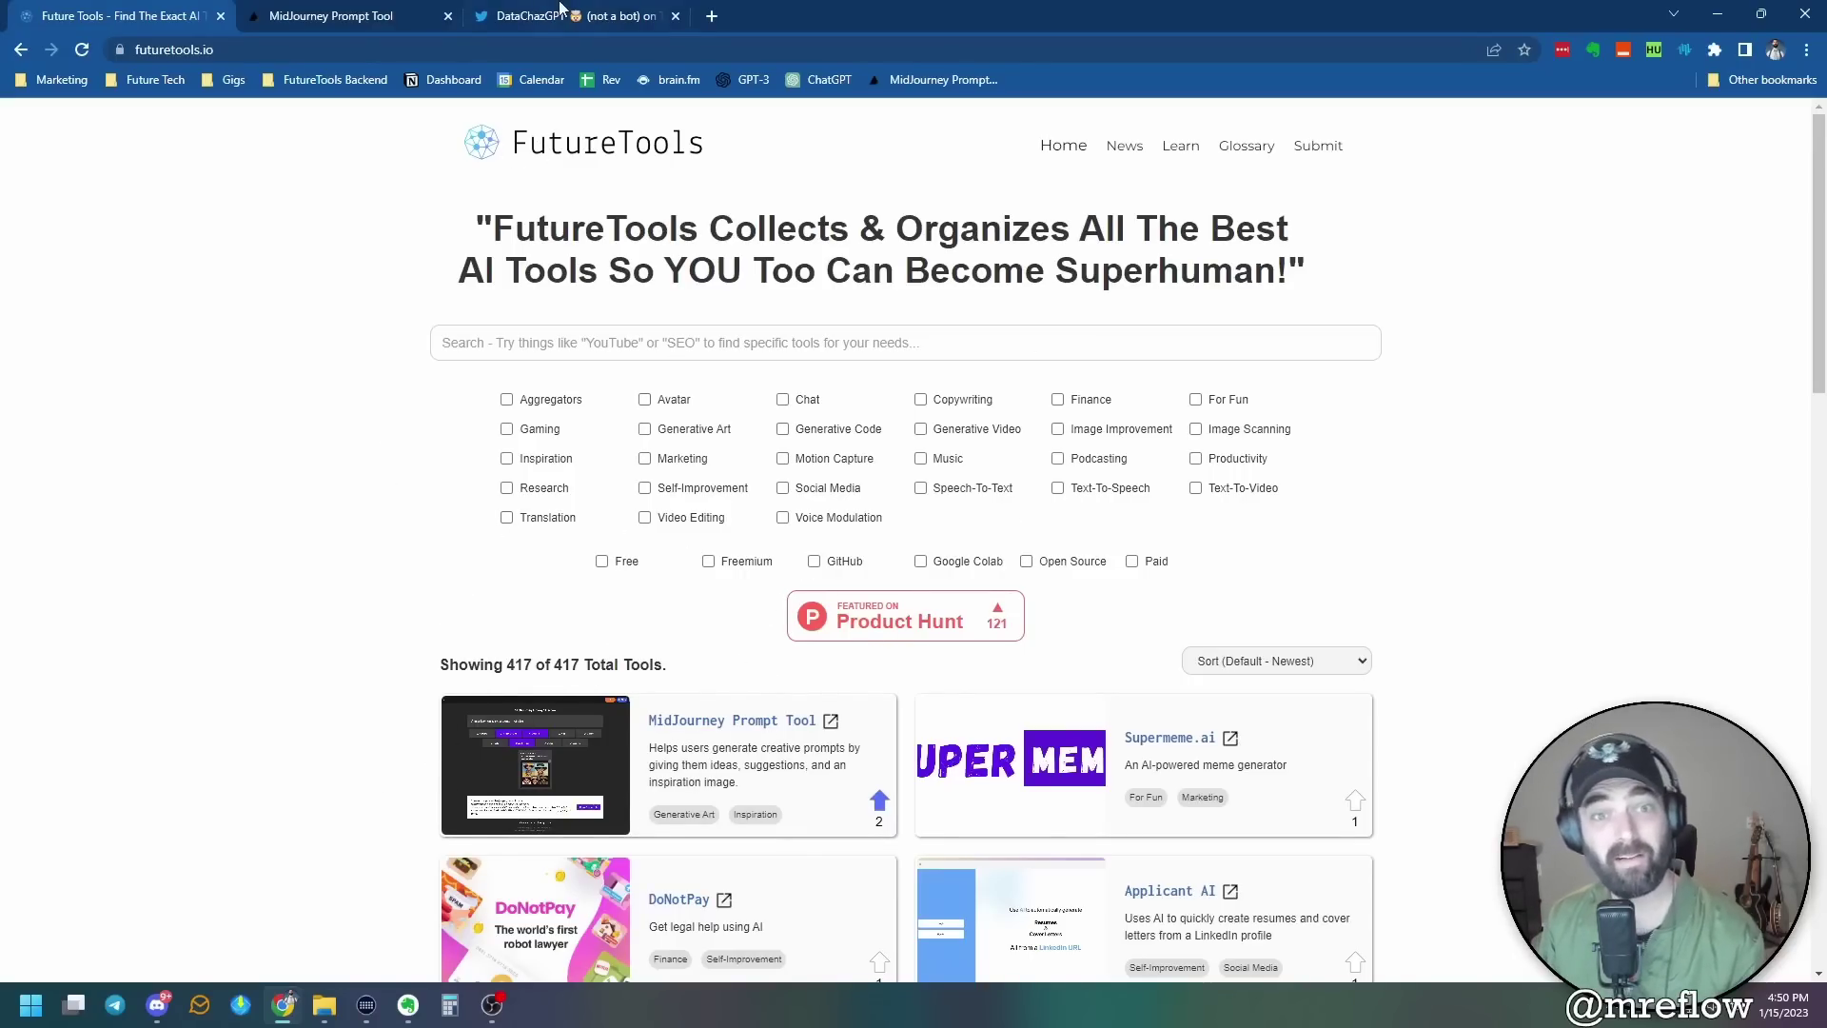
- View the tweet introducing Prompt Noonshot, and return to the FutureTools directory
{"action": "left_click", "coordinate": [561, 13]}
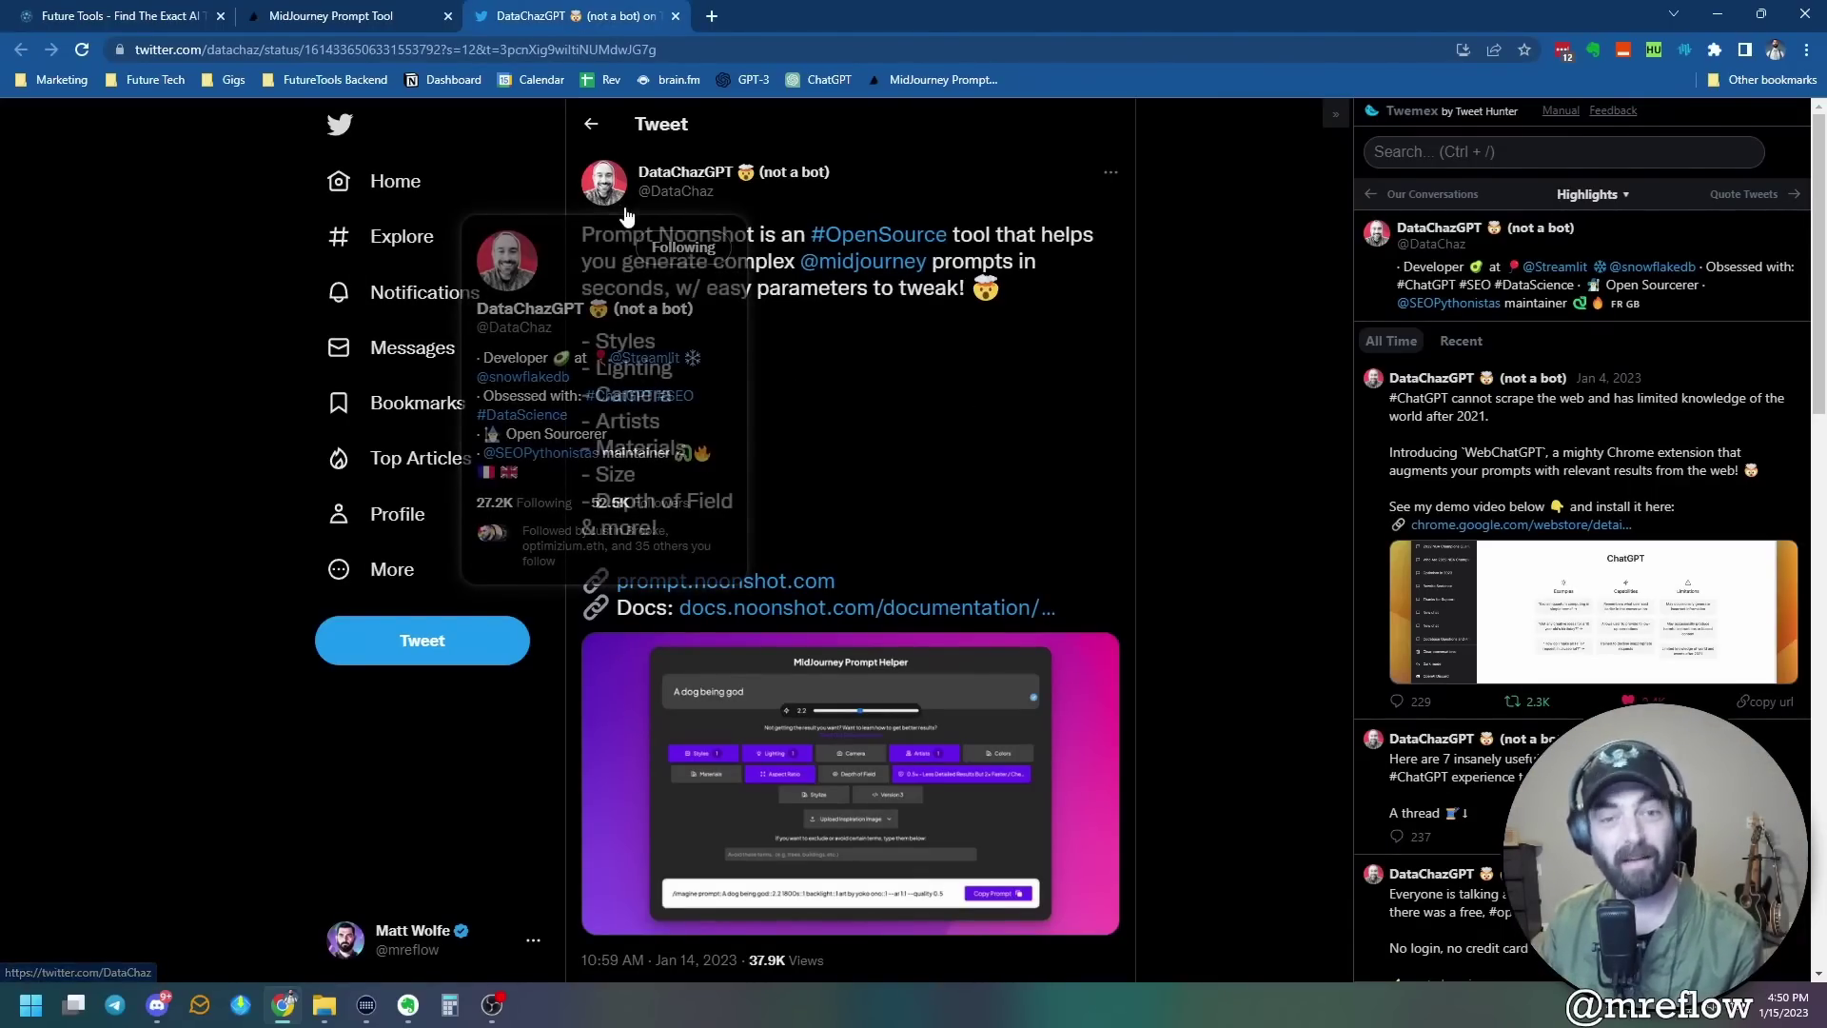
{"action": "mouse_move", "coordinate": [605, 207]}
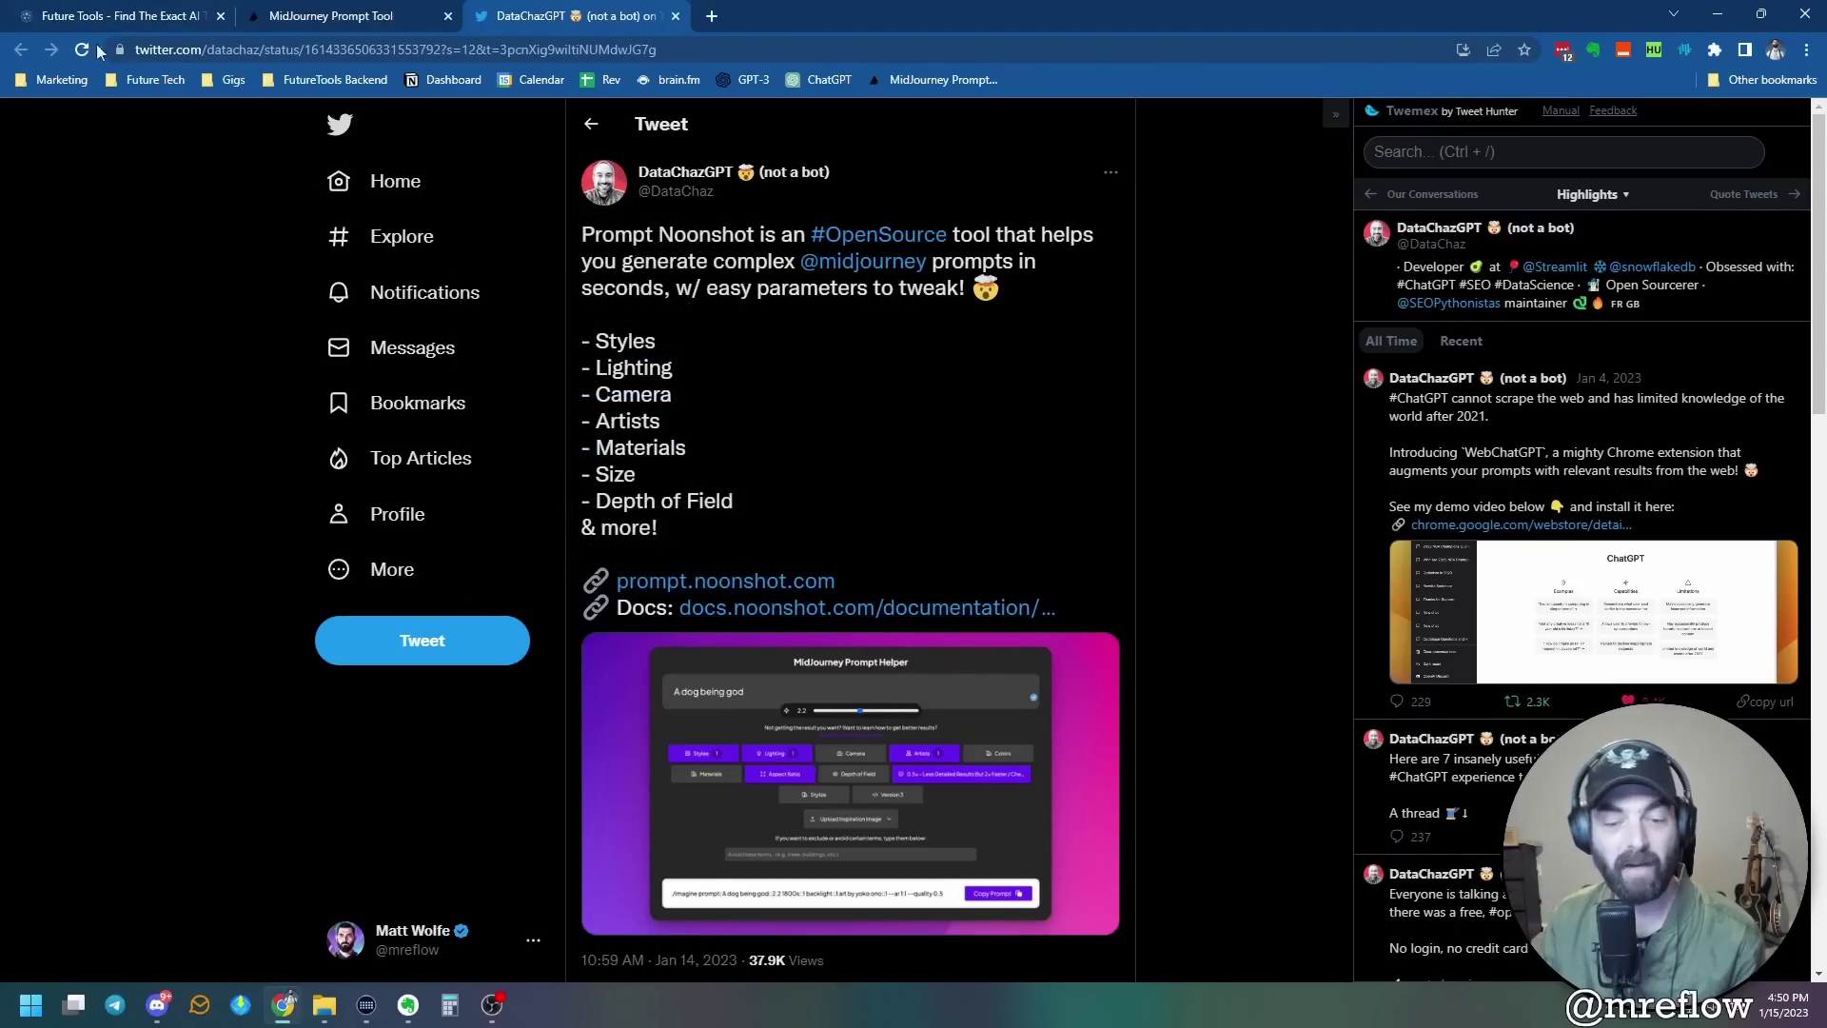
{"action": "left_click", "coordinate": [127, 20]}
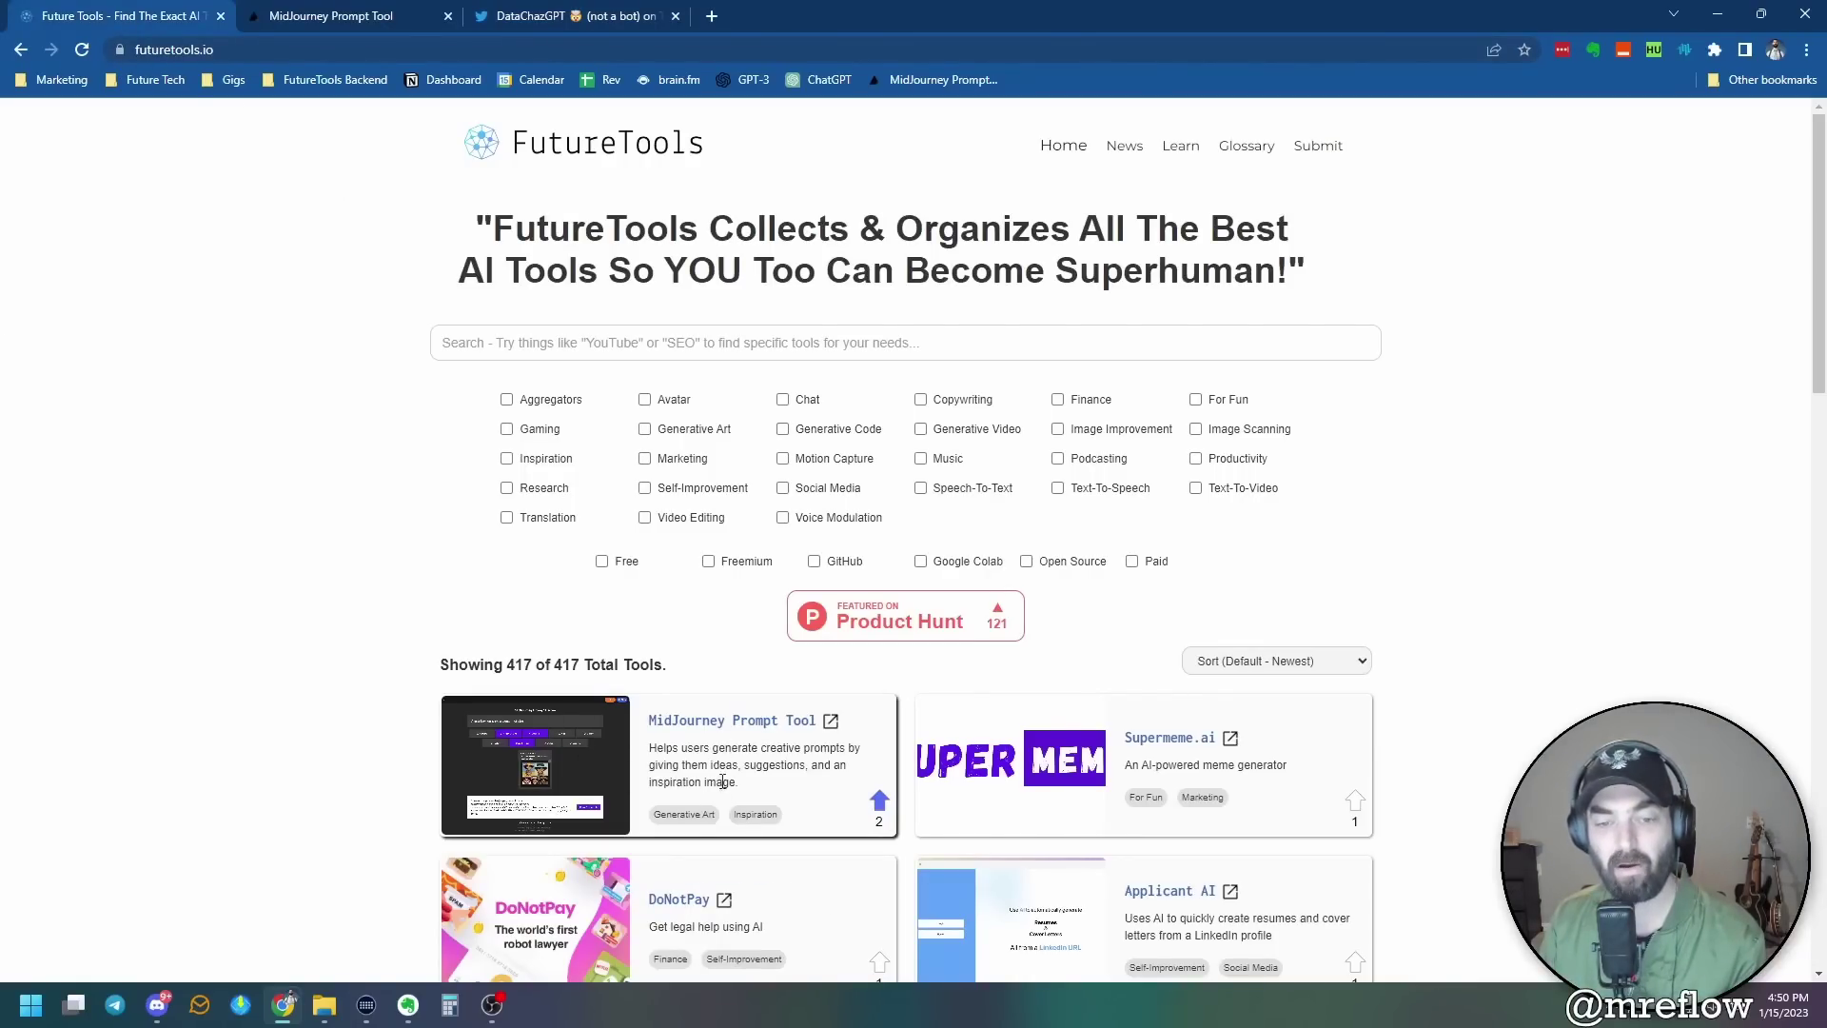
- Search the FutureTools directory for "midjourney" and look over the matching tools
{"action": "left_click", "coordinate": [645, 430]}
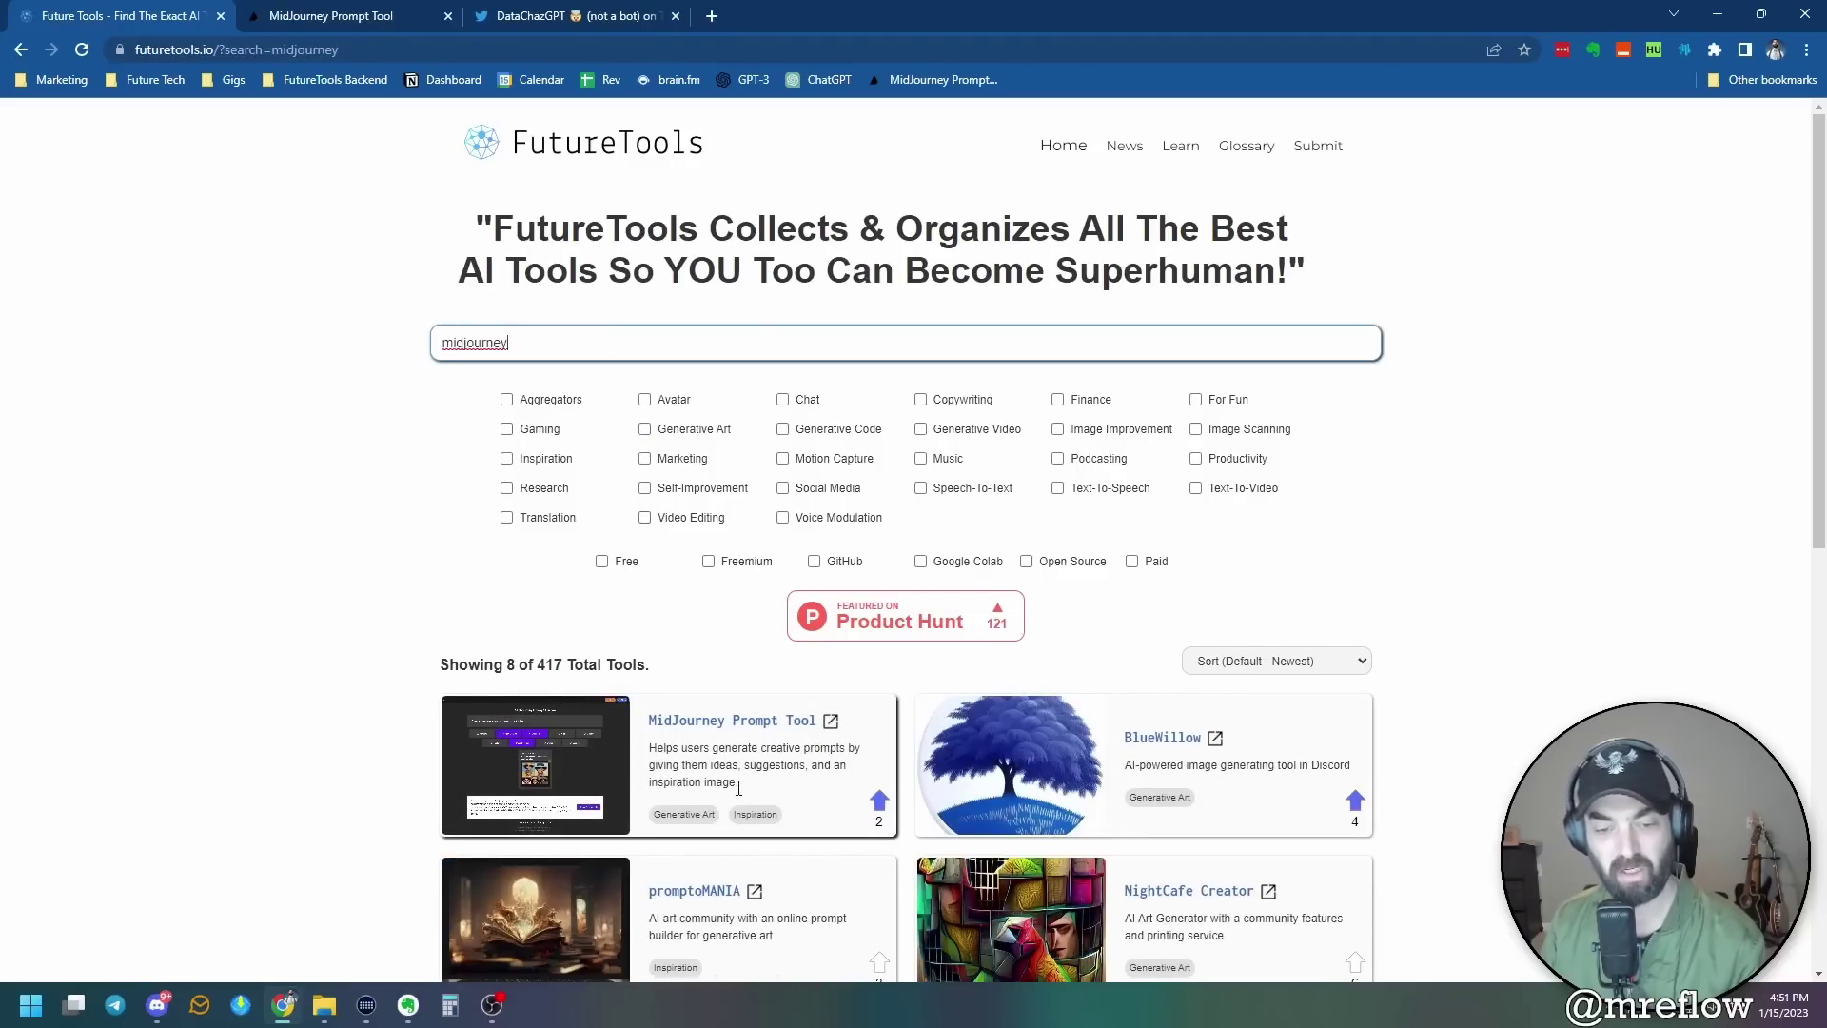
{"action": "scroll", "coordinate": [738, 787], "scroll_direction": "down", "scroll_amount": 2}
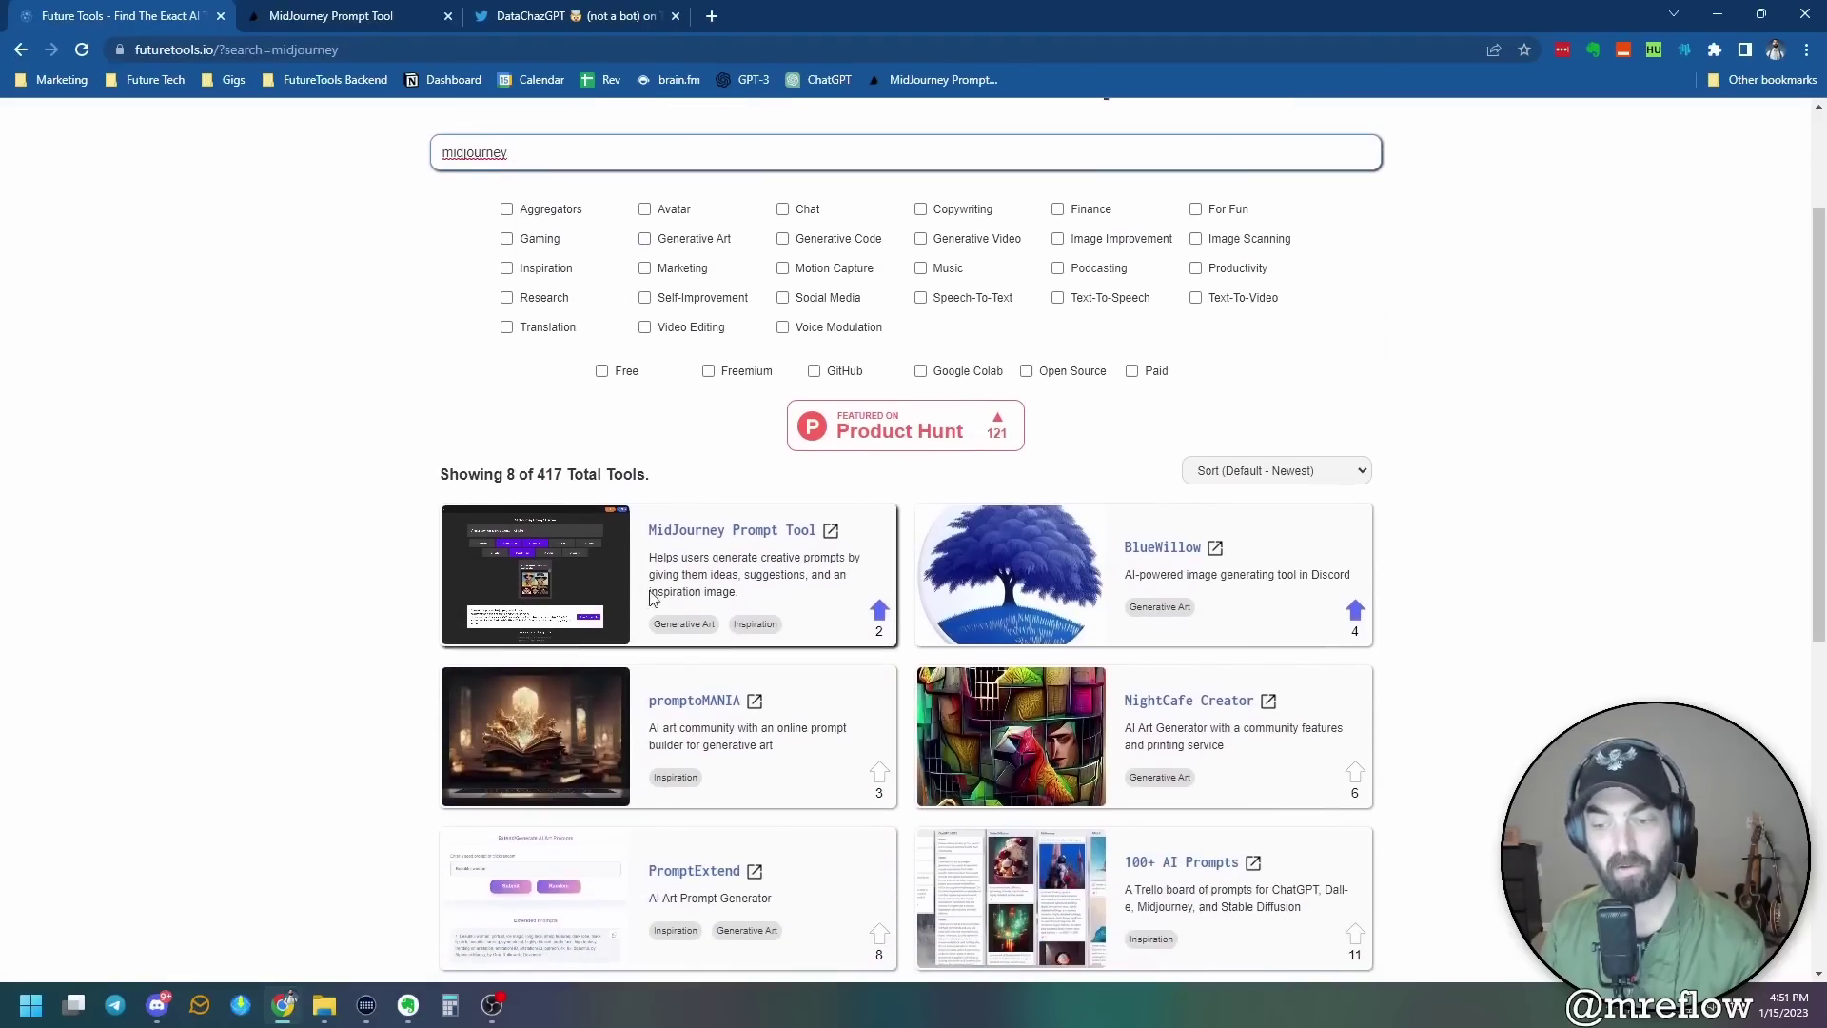
{"action": "scroll", "coordinate": [738, 788], "scroll_direction": "up", "scroll_amount": 1}
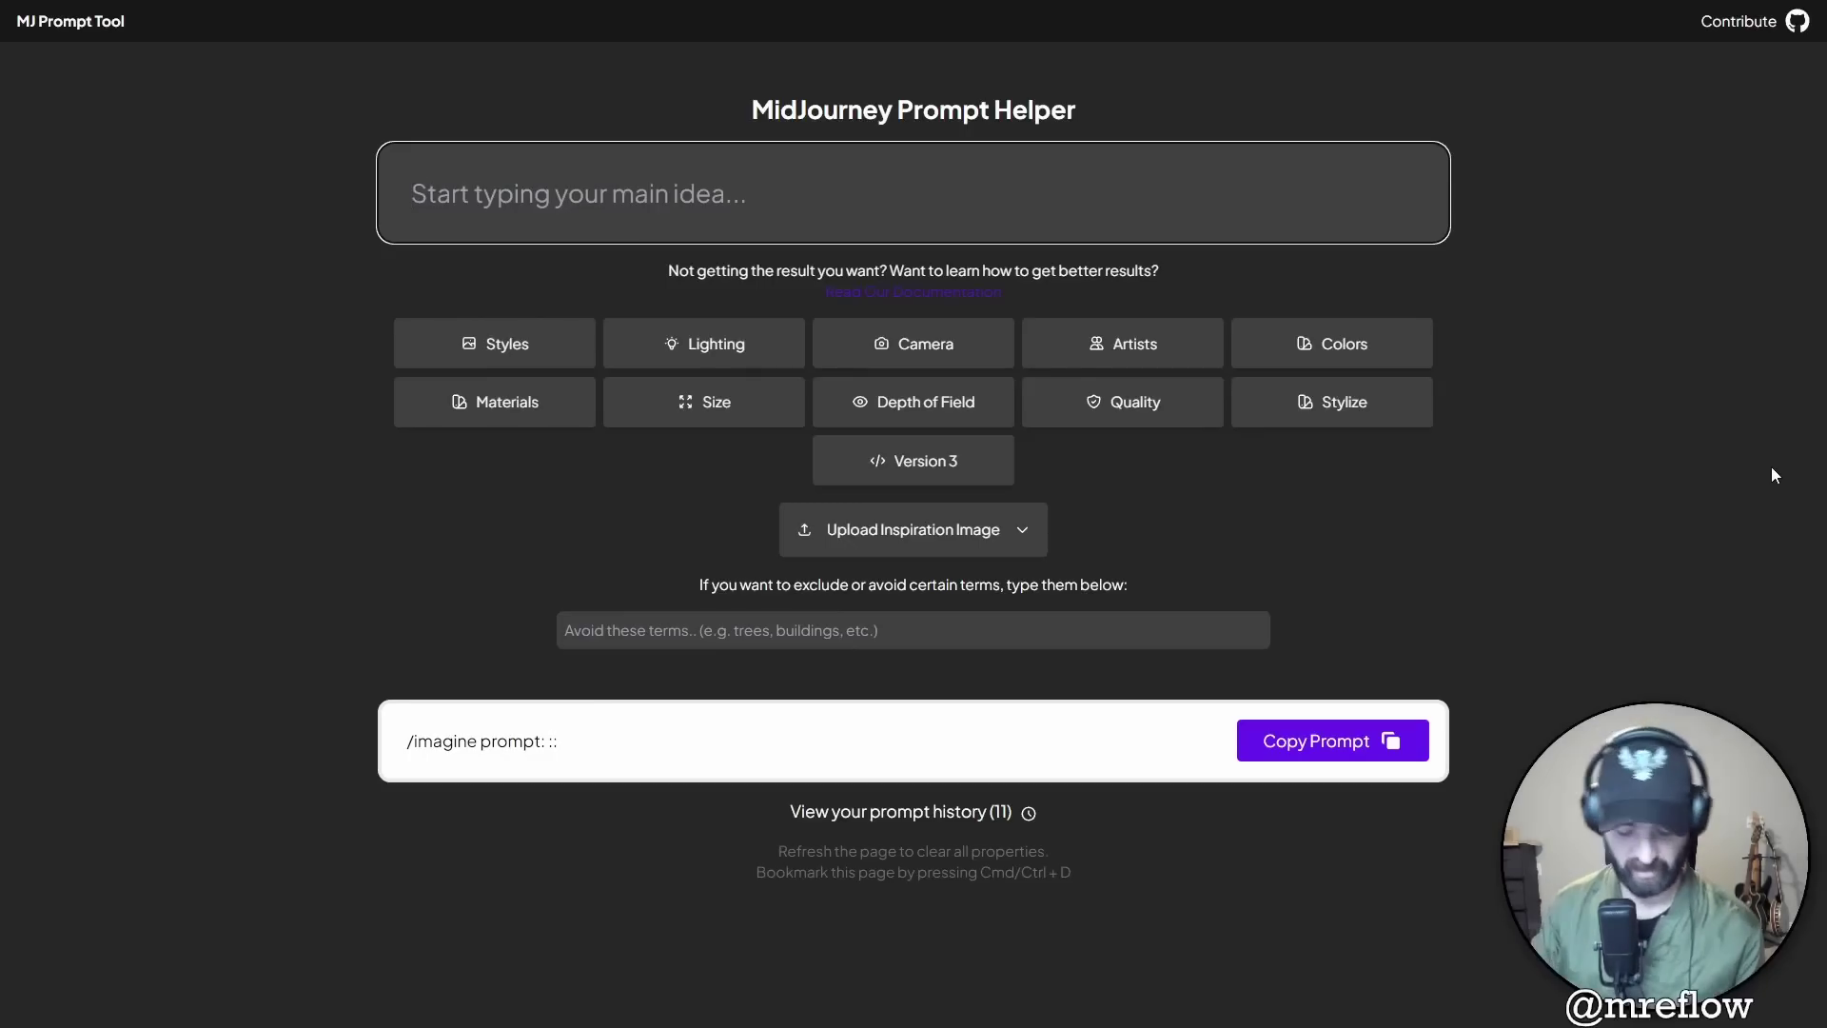
- Enter "a scientist with crazy hair in the lab, holding a beaker filled with red bubbling liquid" as the main idea of the prompt
{"action": "type", "text": "a scientist with craz"}
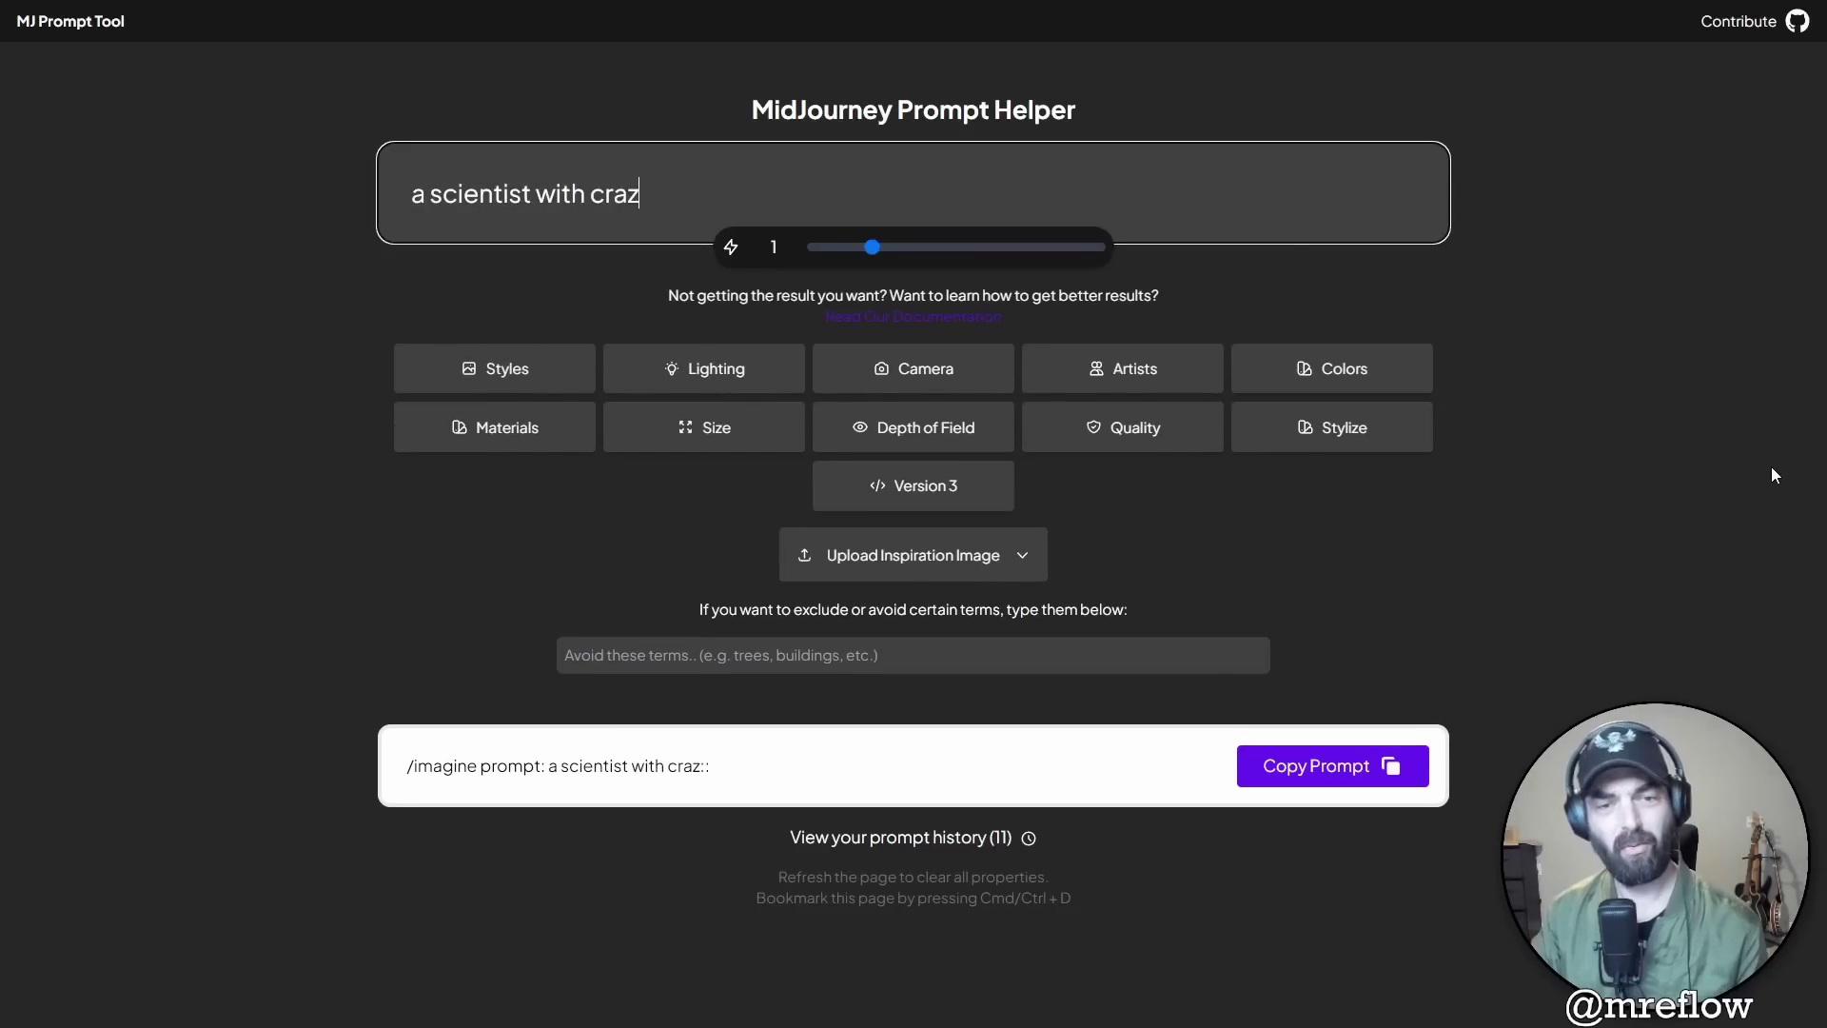
{"action": "type", "text": "y hair in the lab, holding "}
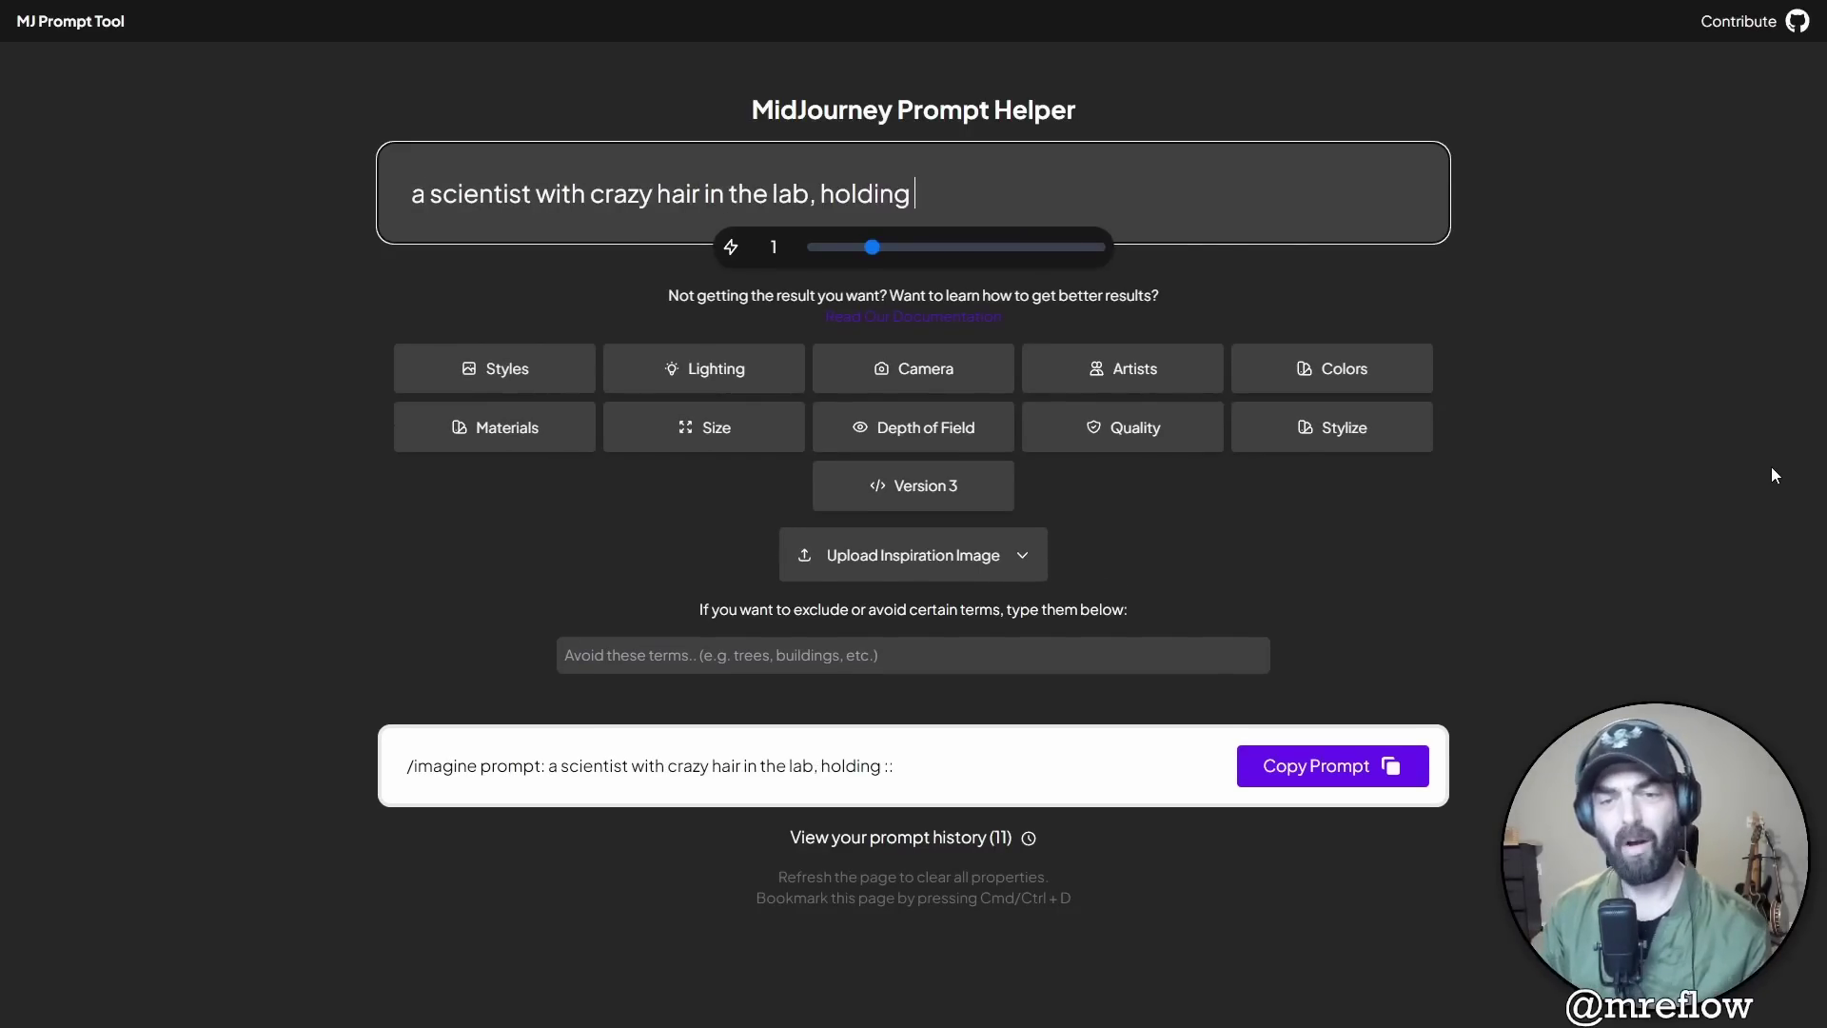
{"action": "type", "text": "a beaker filled "}
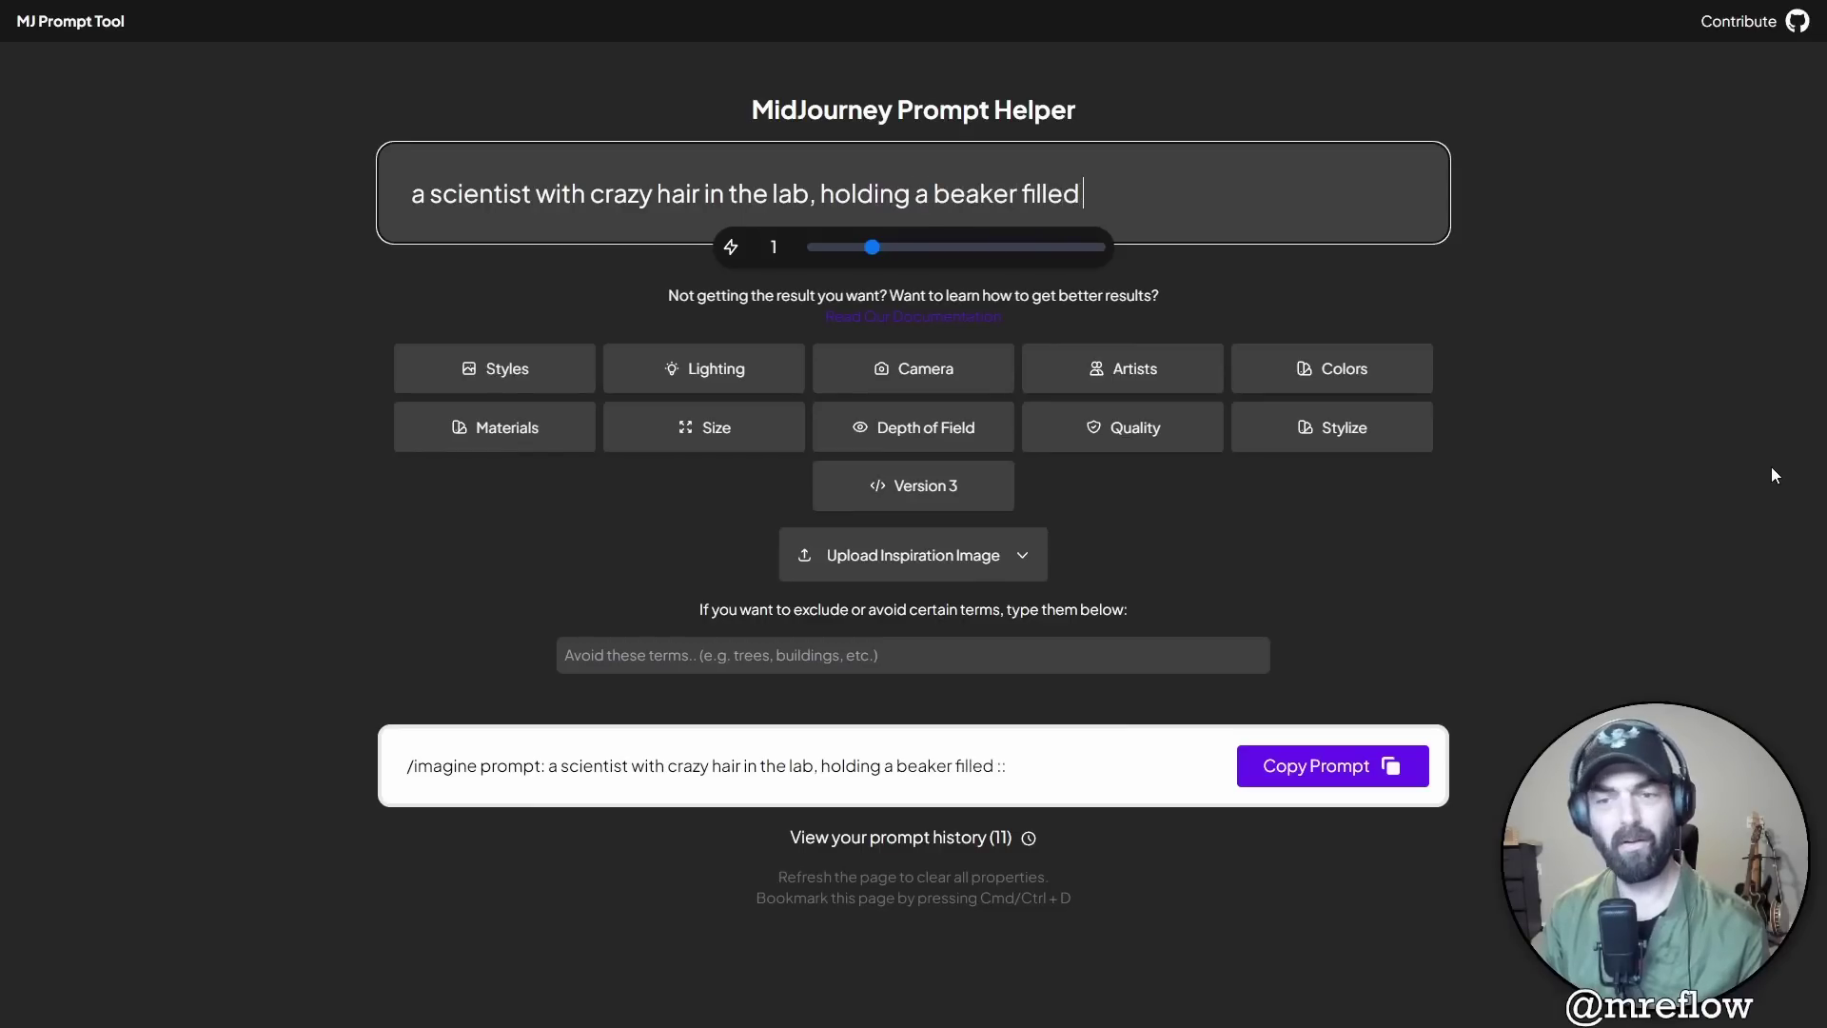
{"action": "type", "text": "with red bubbling liquid"}
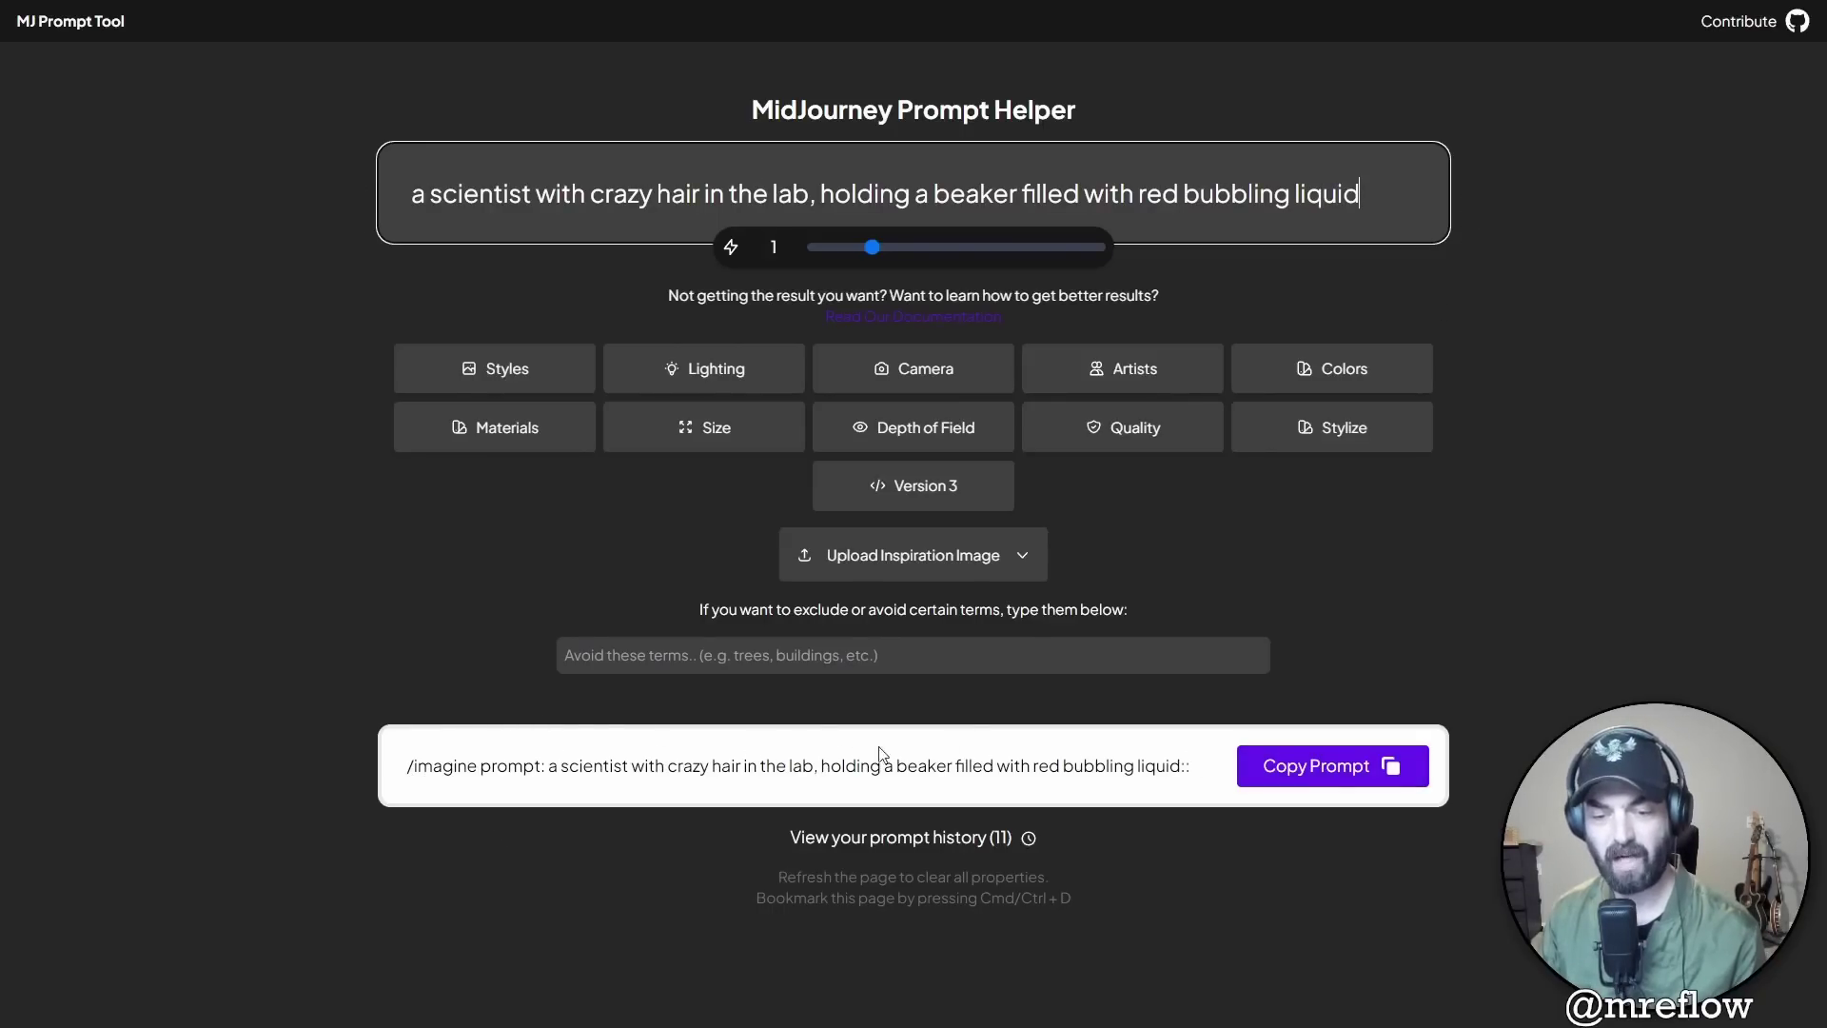
- Copy the generated scientist prompt and submit it to the Midjourney Bot in Discord
{"action": "left_click", "coordinate": [1357, 778]}
{"action": "key", "text": "alt+Tab"}
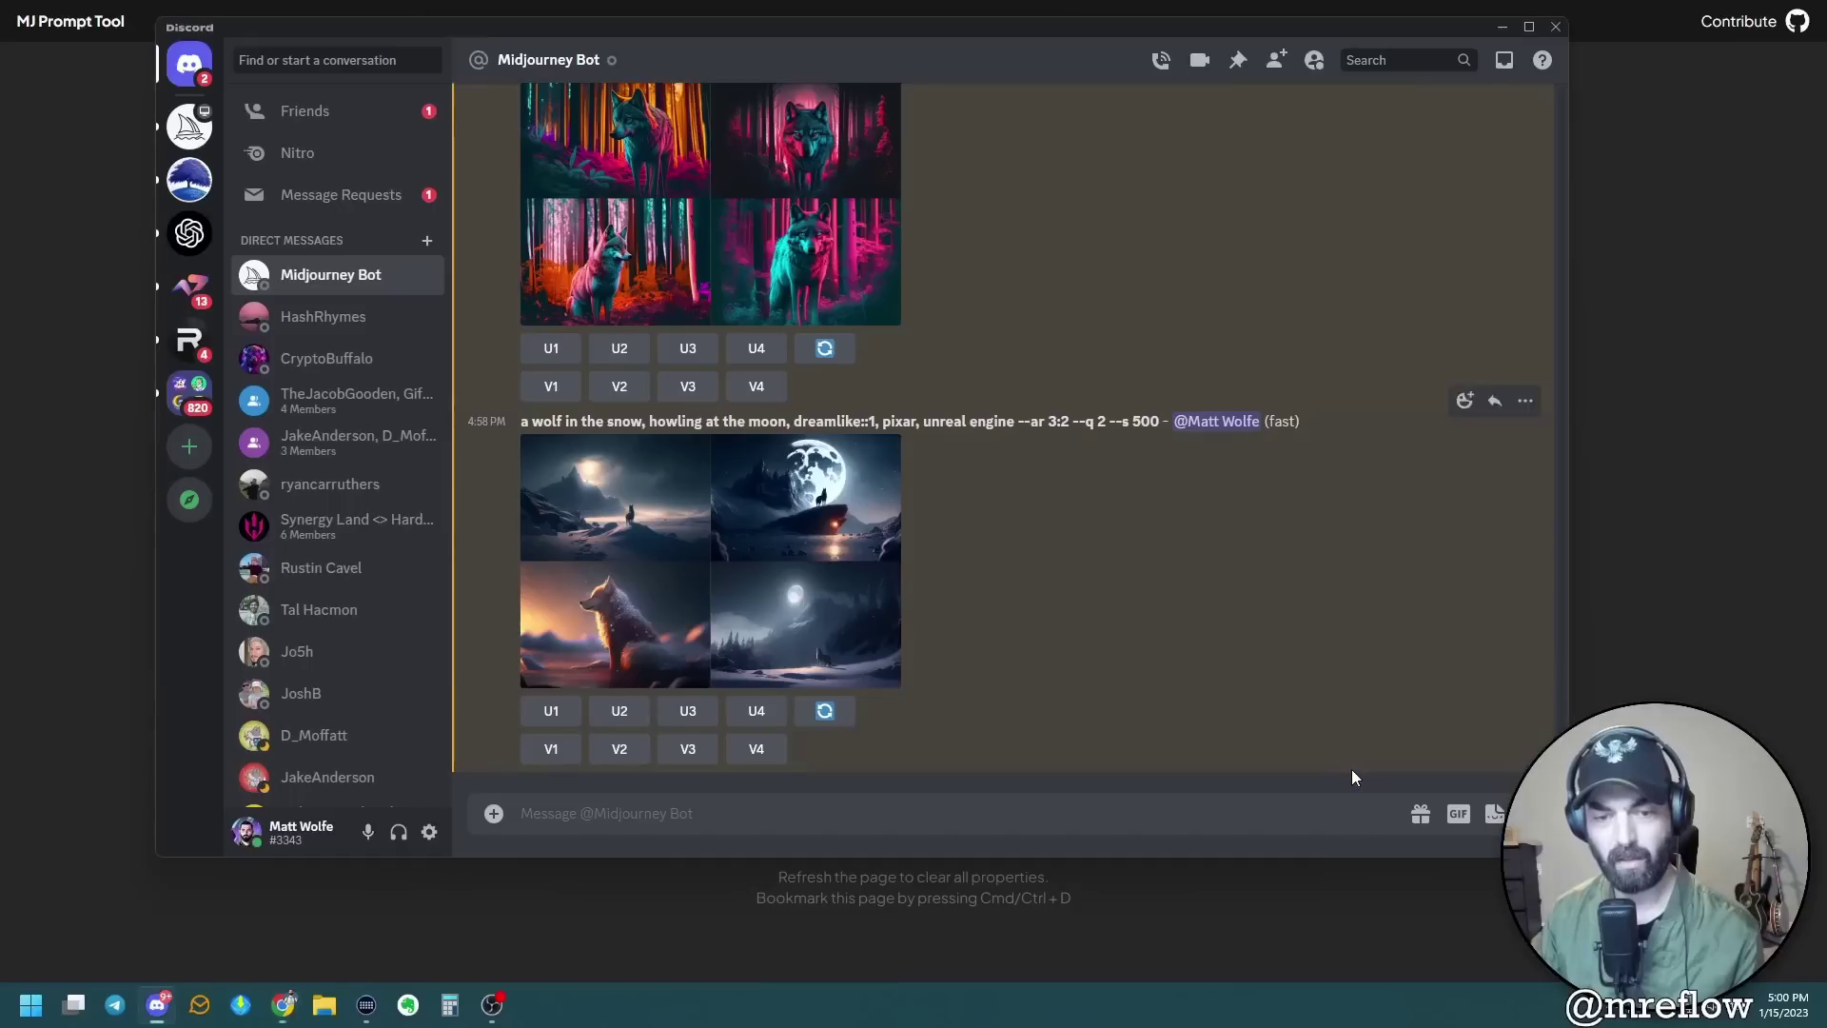
{"action": "key", "text": "ctrl+v"}
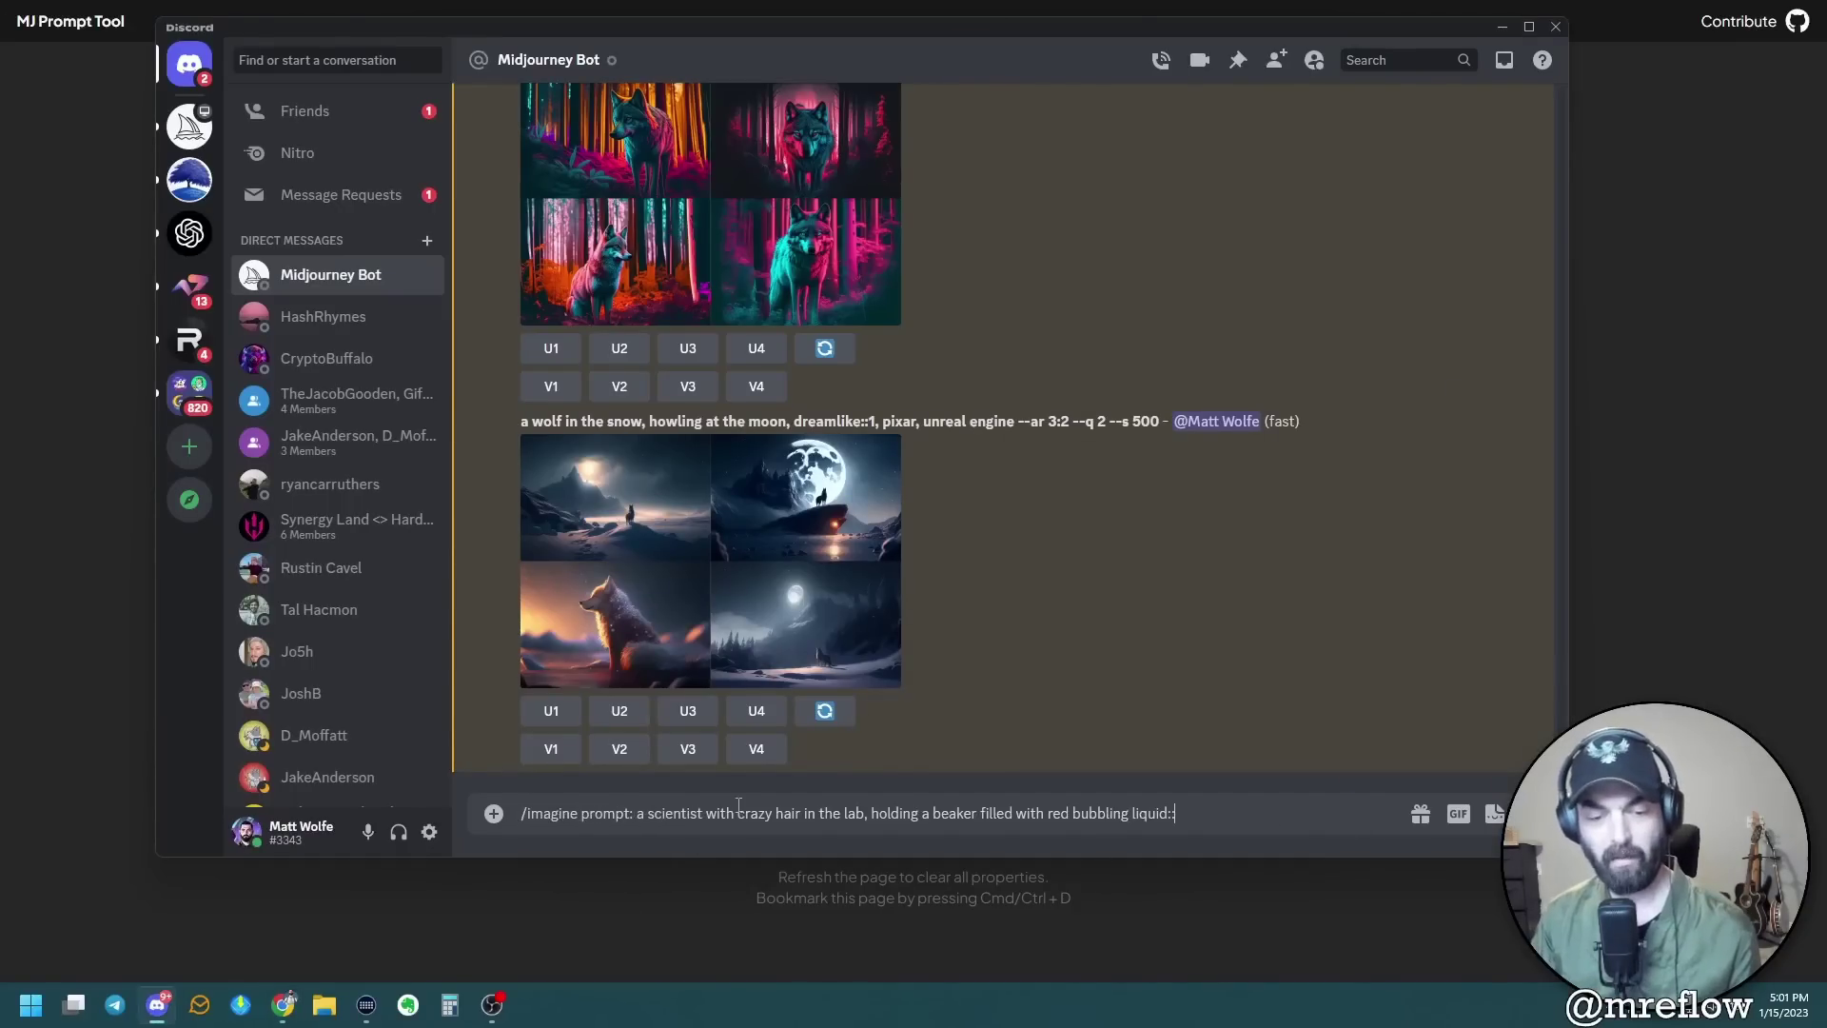
{"action": "key", "text": "Return"}
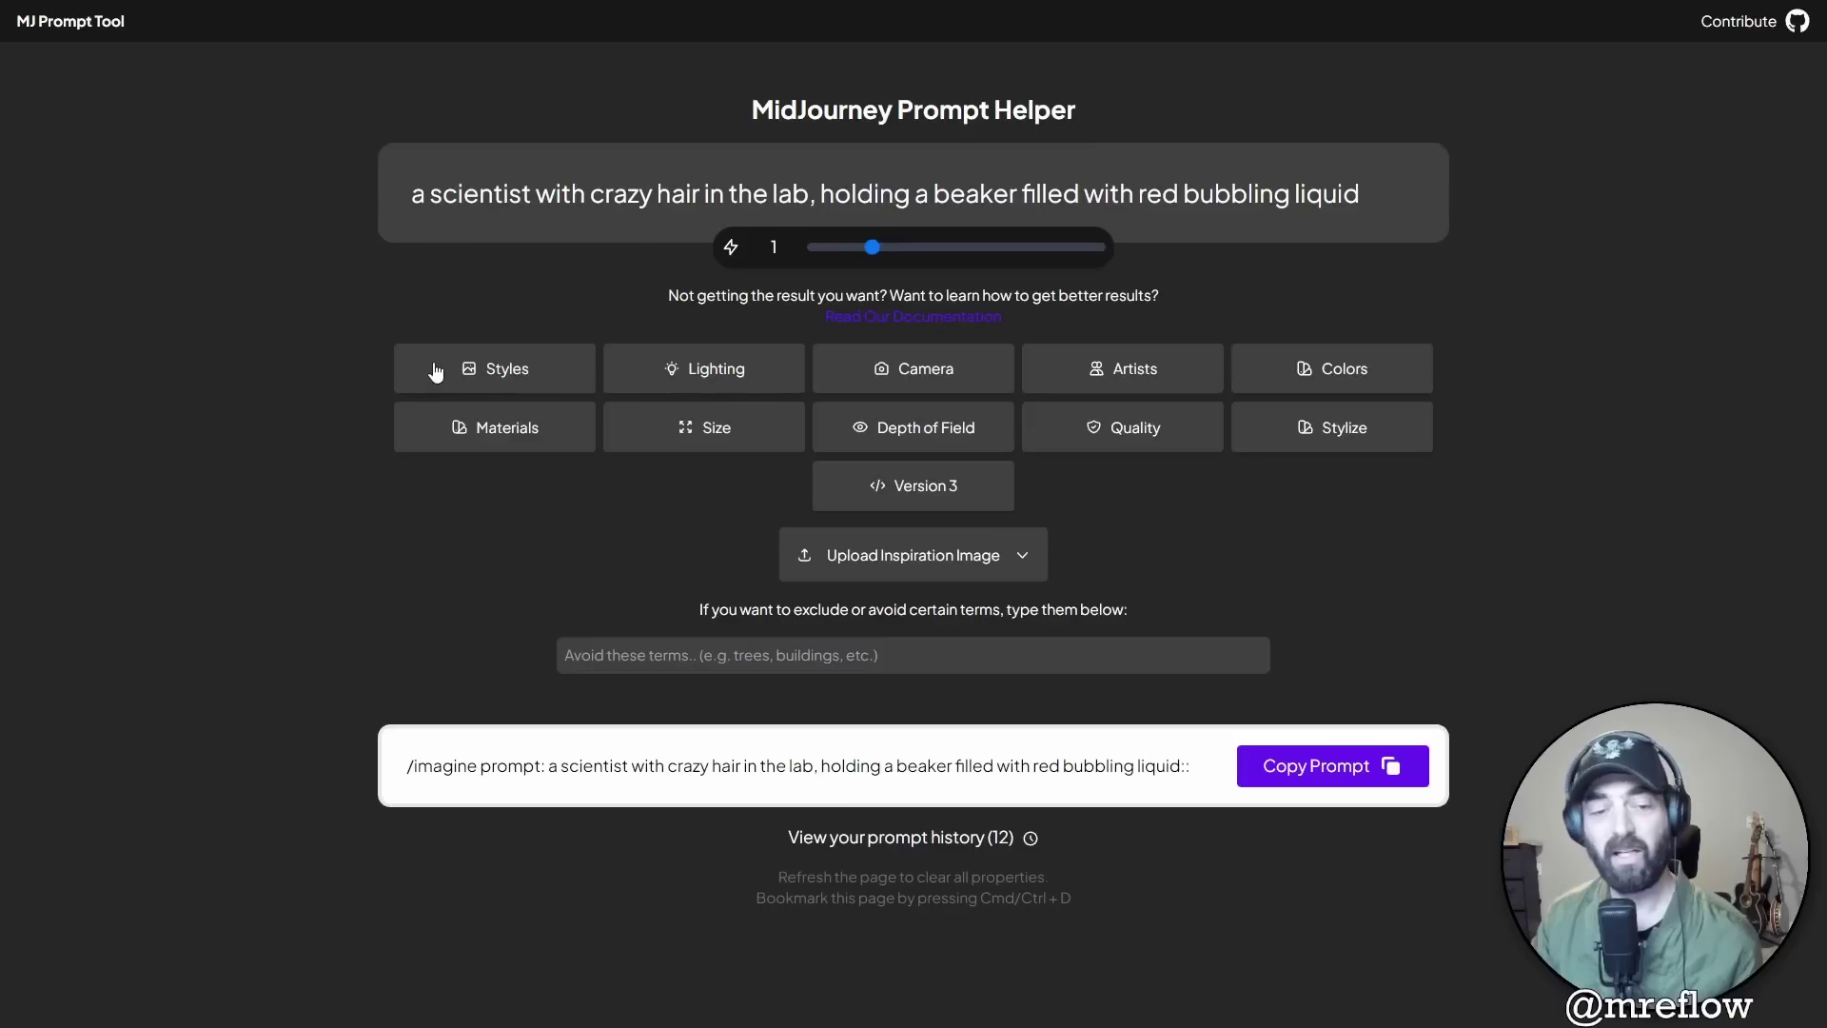
- Add the Pixelart style to the scientist prompt in the MidJourney Prompt Helper
{"action": "left_click", "coordinate": [435, 371]}
{"action": "scroll", "coordinate": [1456, 447], "scroll_direction": "down", "scroll_amount": 1}
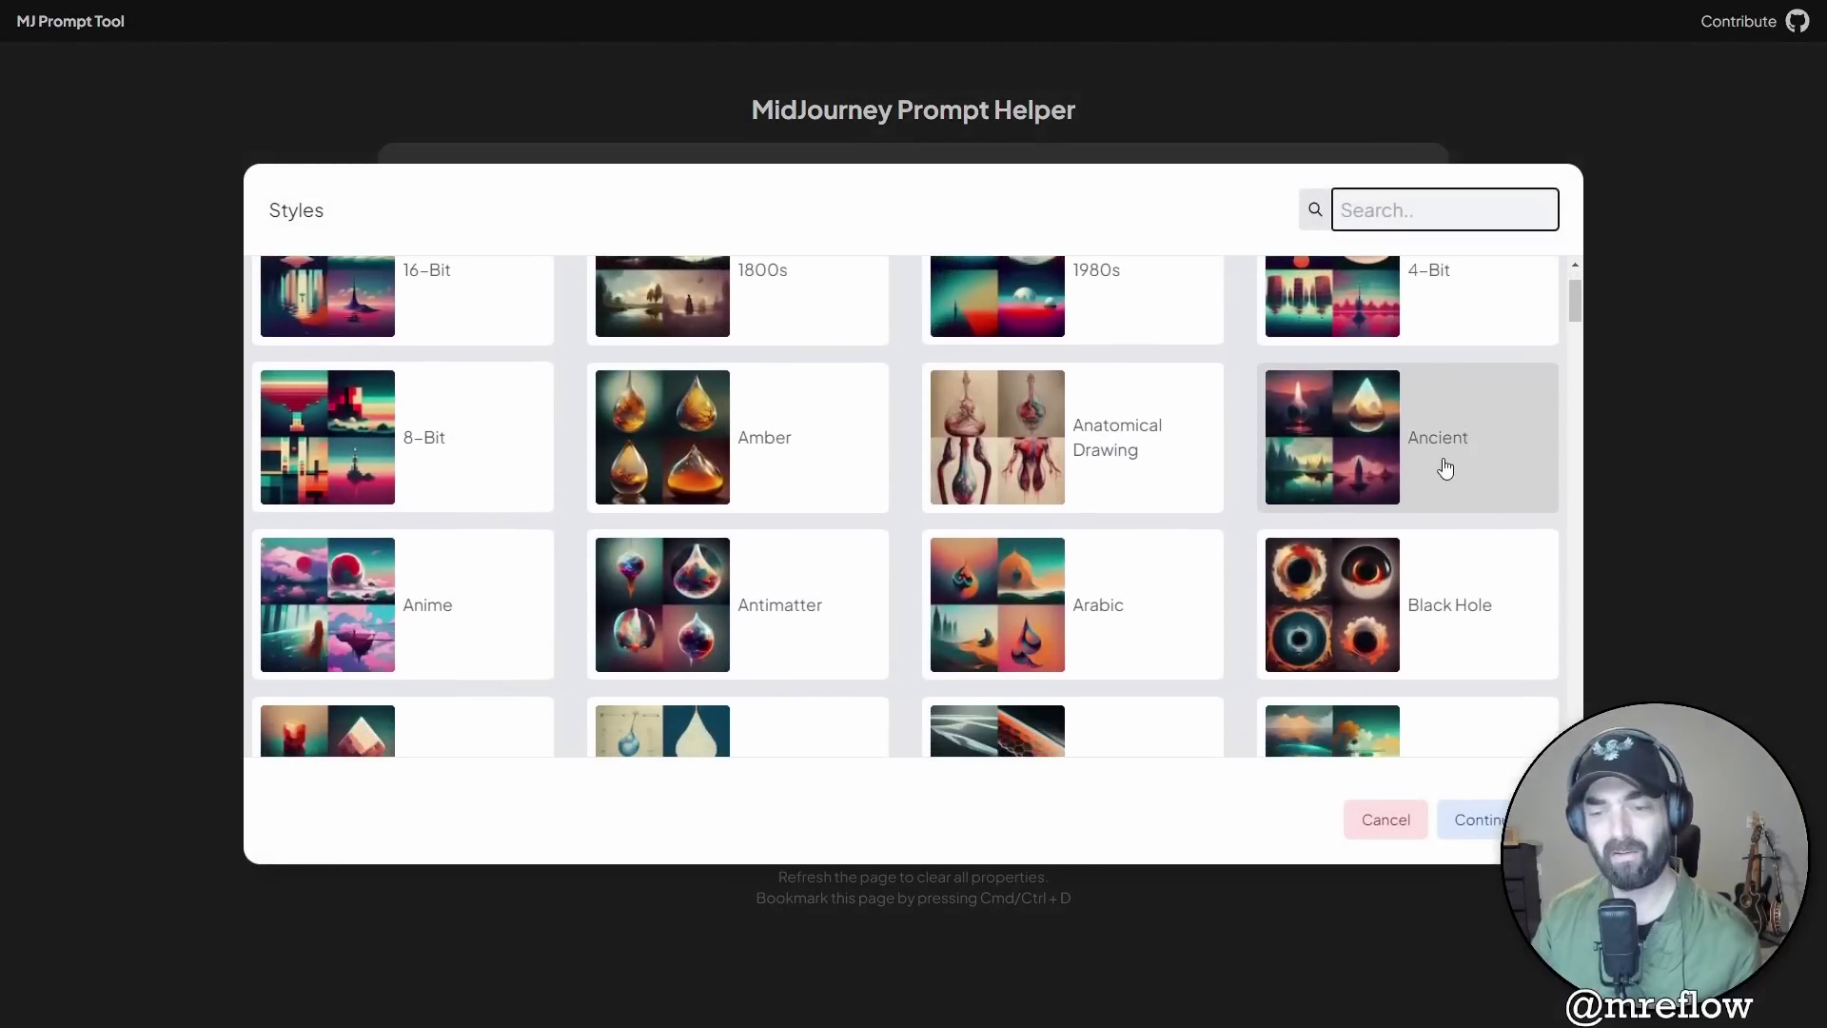
{"action": "scroll", "coordinate": [1432, 476], "scroll_direction": "down", "scroll_amount": 2}
{"action": "scroll", "coordinate": [1431, 475], "scroll_direction": "down", "scroll_amount": 3}
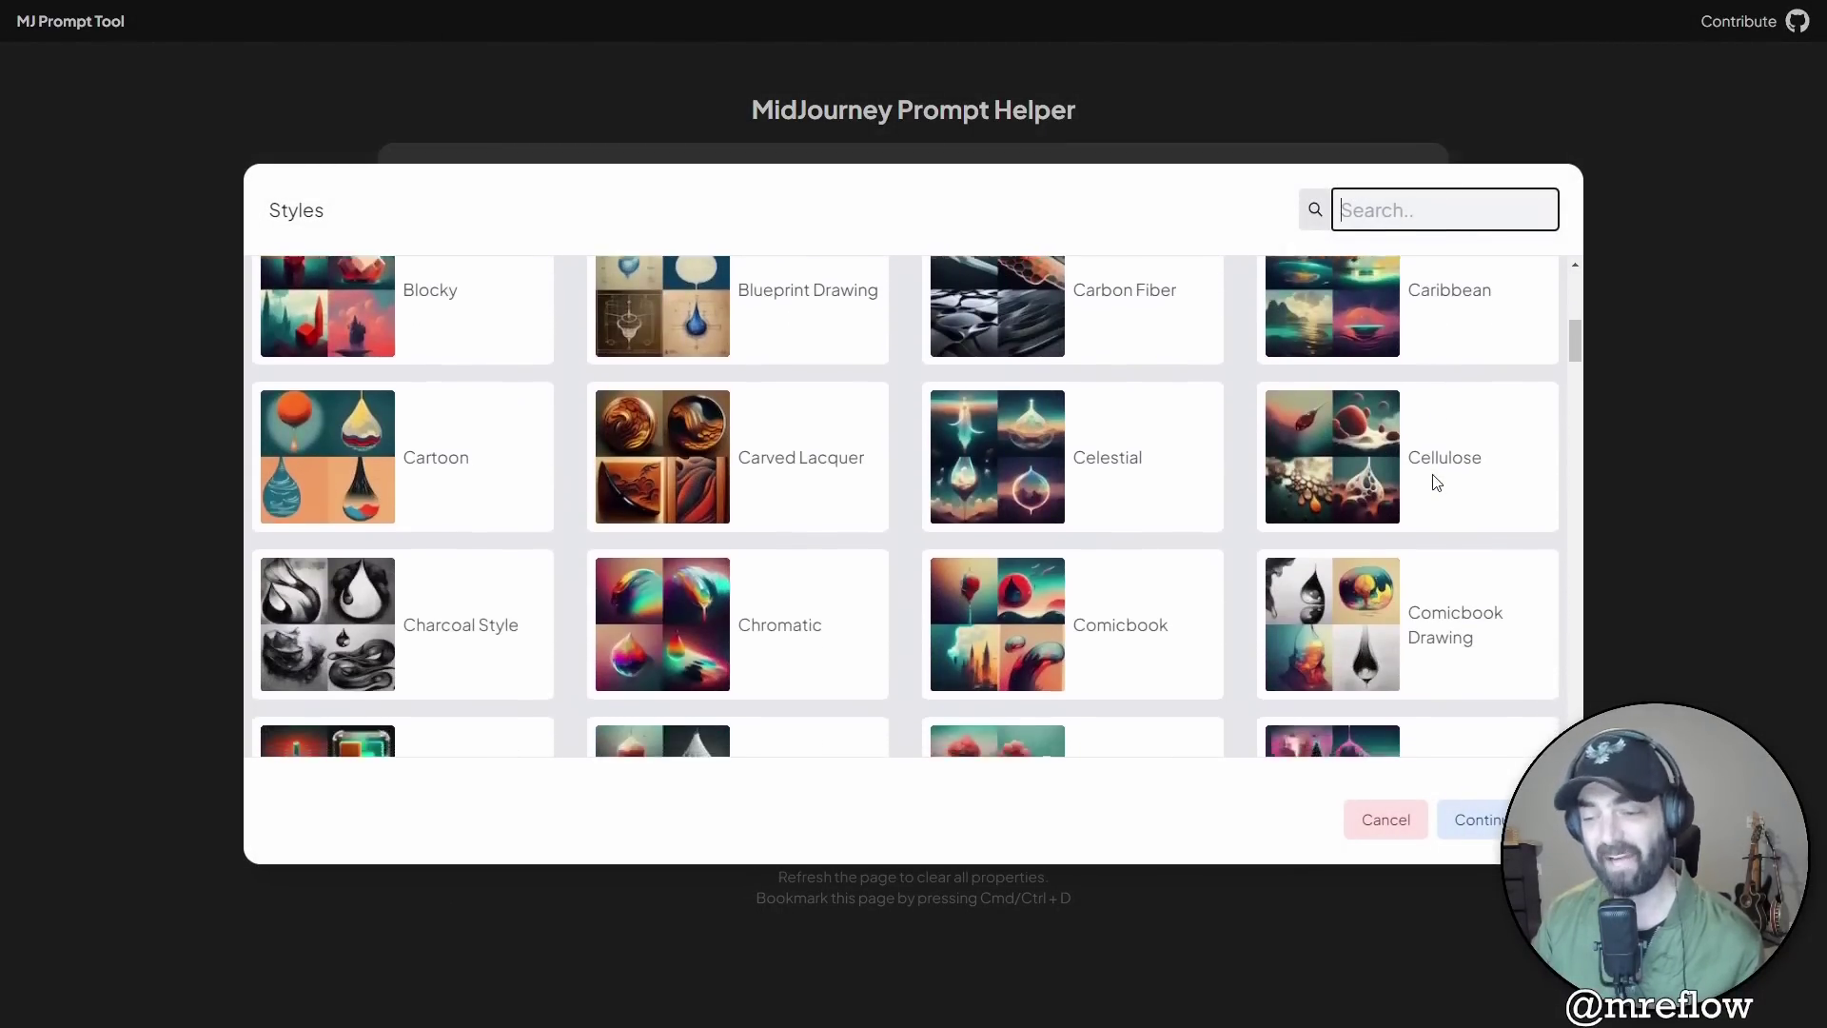
{"action": "scroll", "coordinate": [1436, 483], "scroll_direction": "down", "scroll_amount": 2}
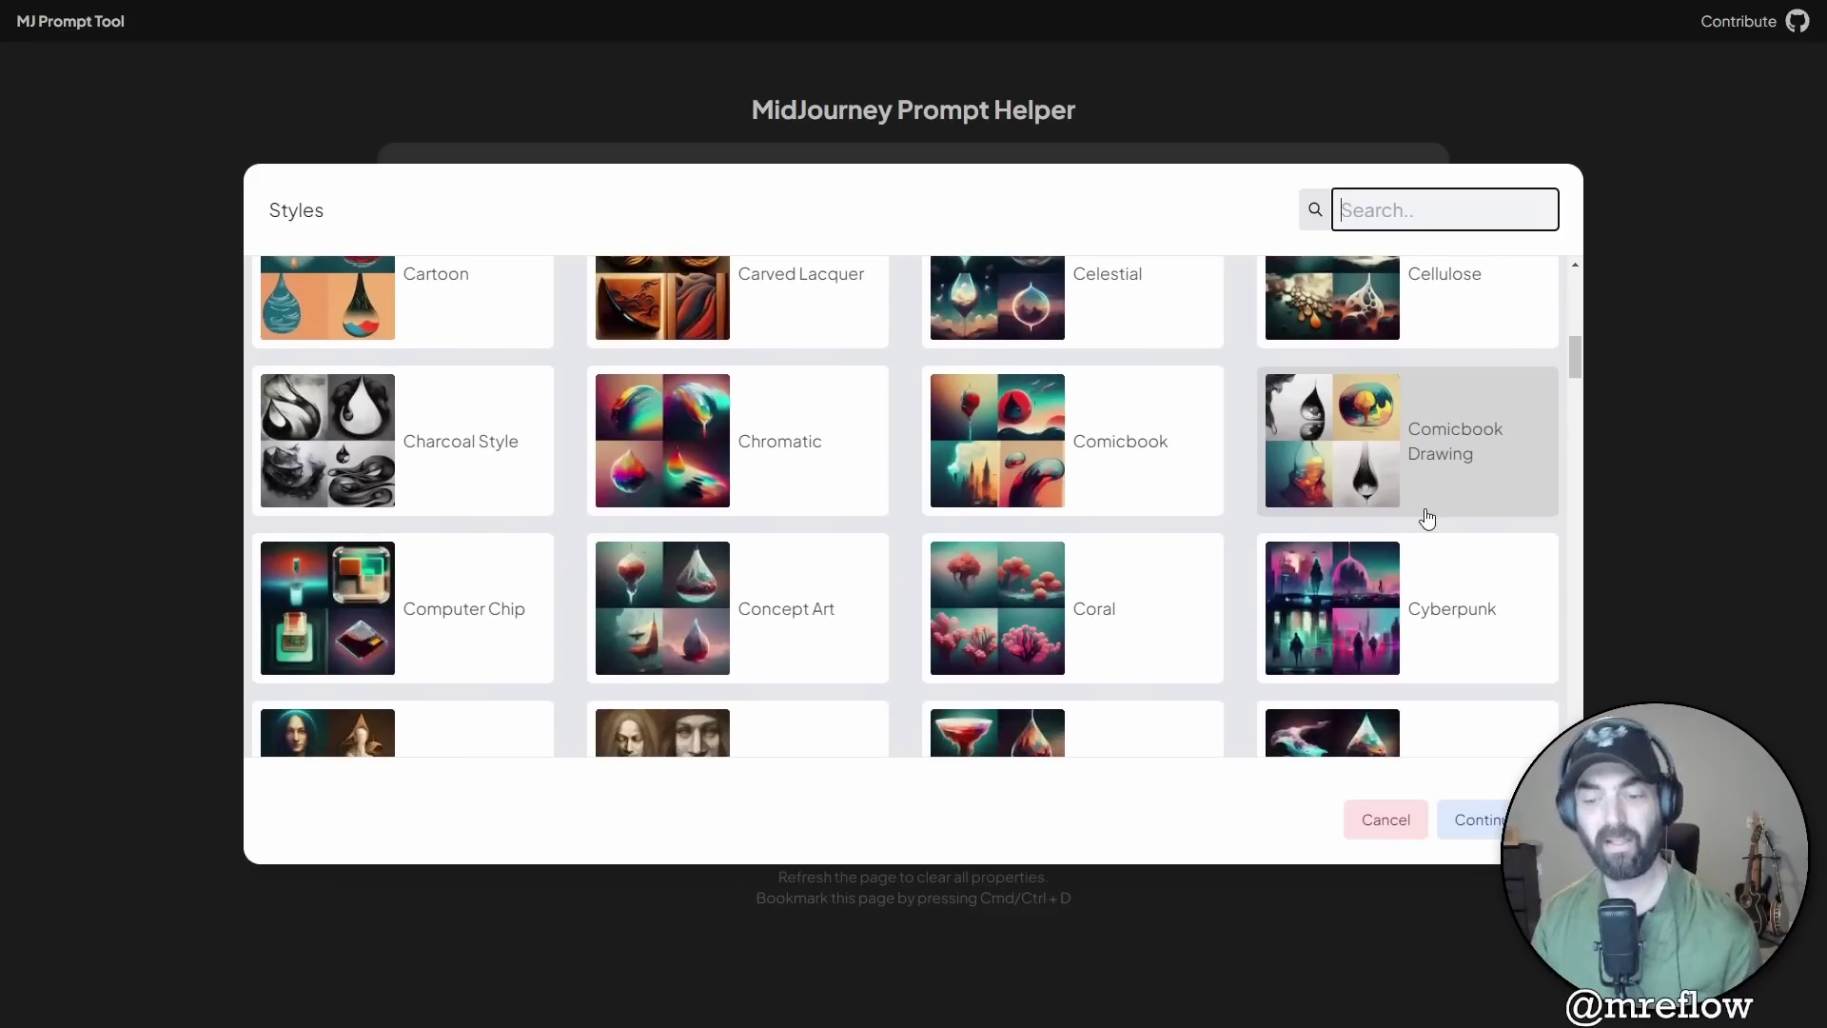
{"action": "scroll", "coordinate": [929, 428], "scroll_direction": "down", "scroll_amount": 3}
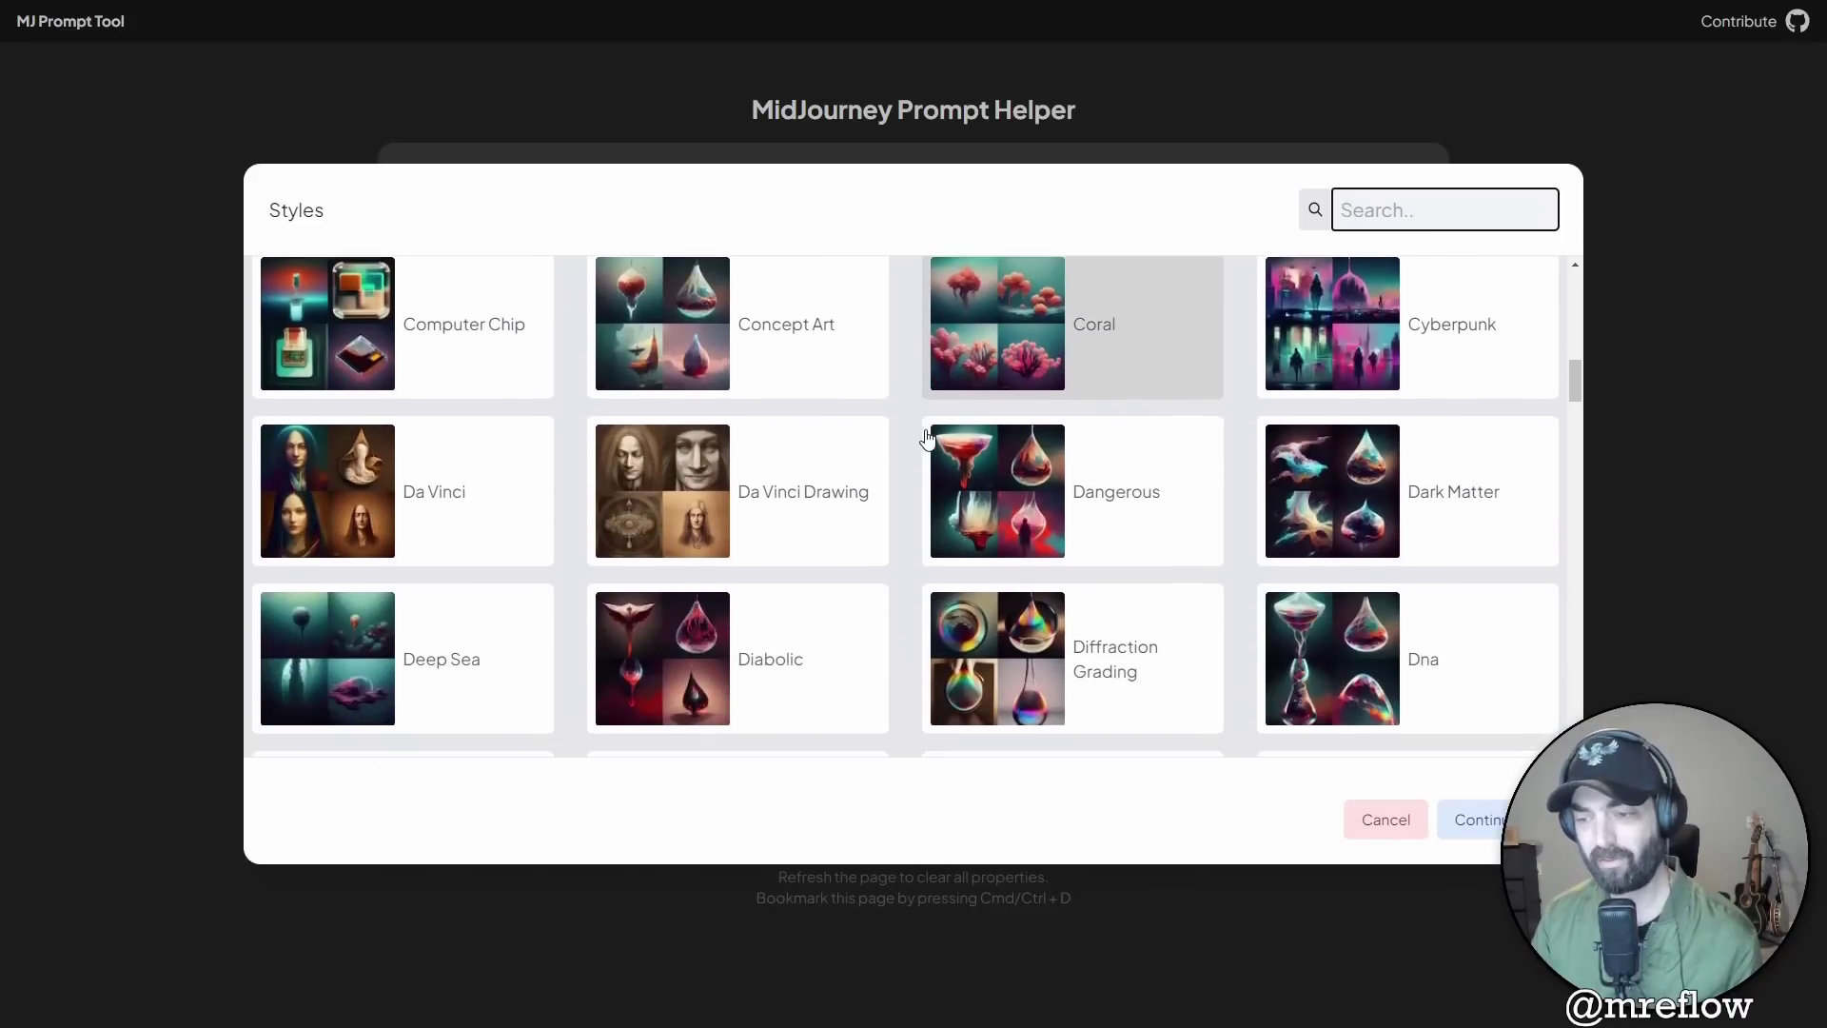
{"action": "scroll", "coordinate": [938, 447], "scroll_direction": "down", "scroll_amount": 15}
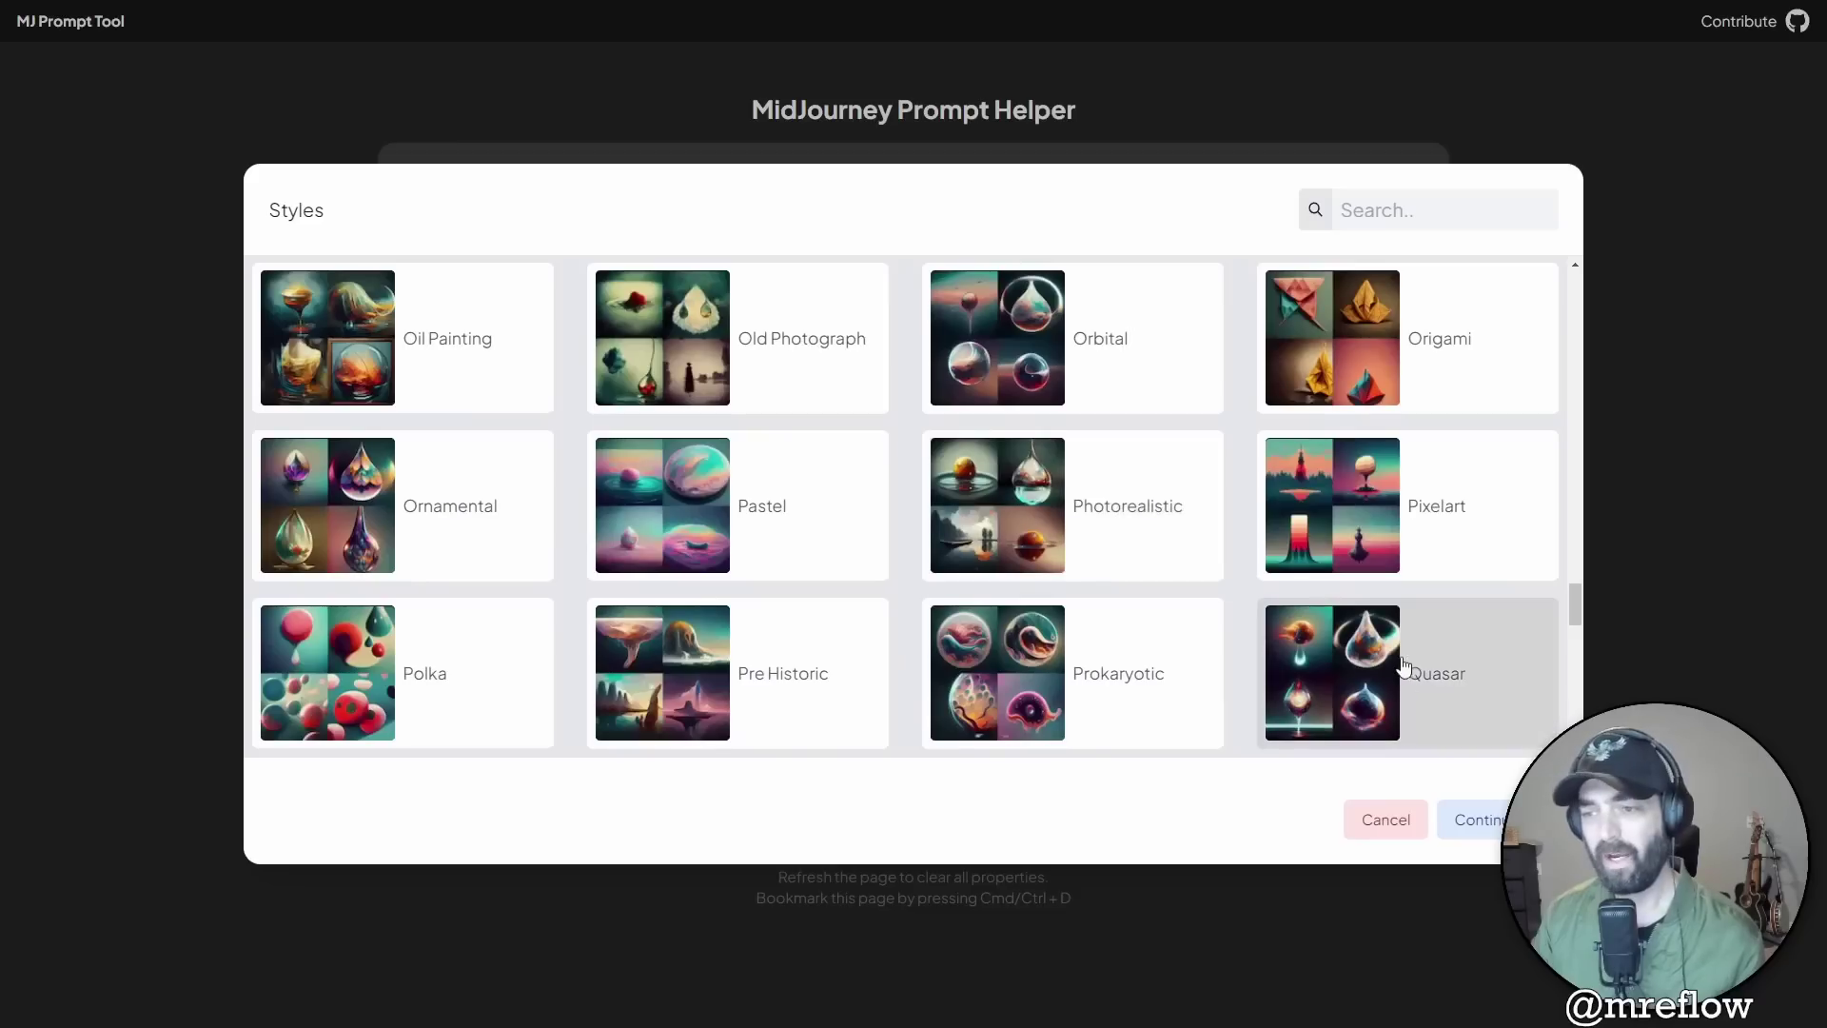
{"action": "left_click", "coordinate": [1318, 509]}
{"action": "key", "text": "Escape"}
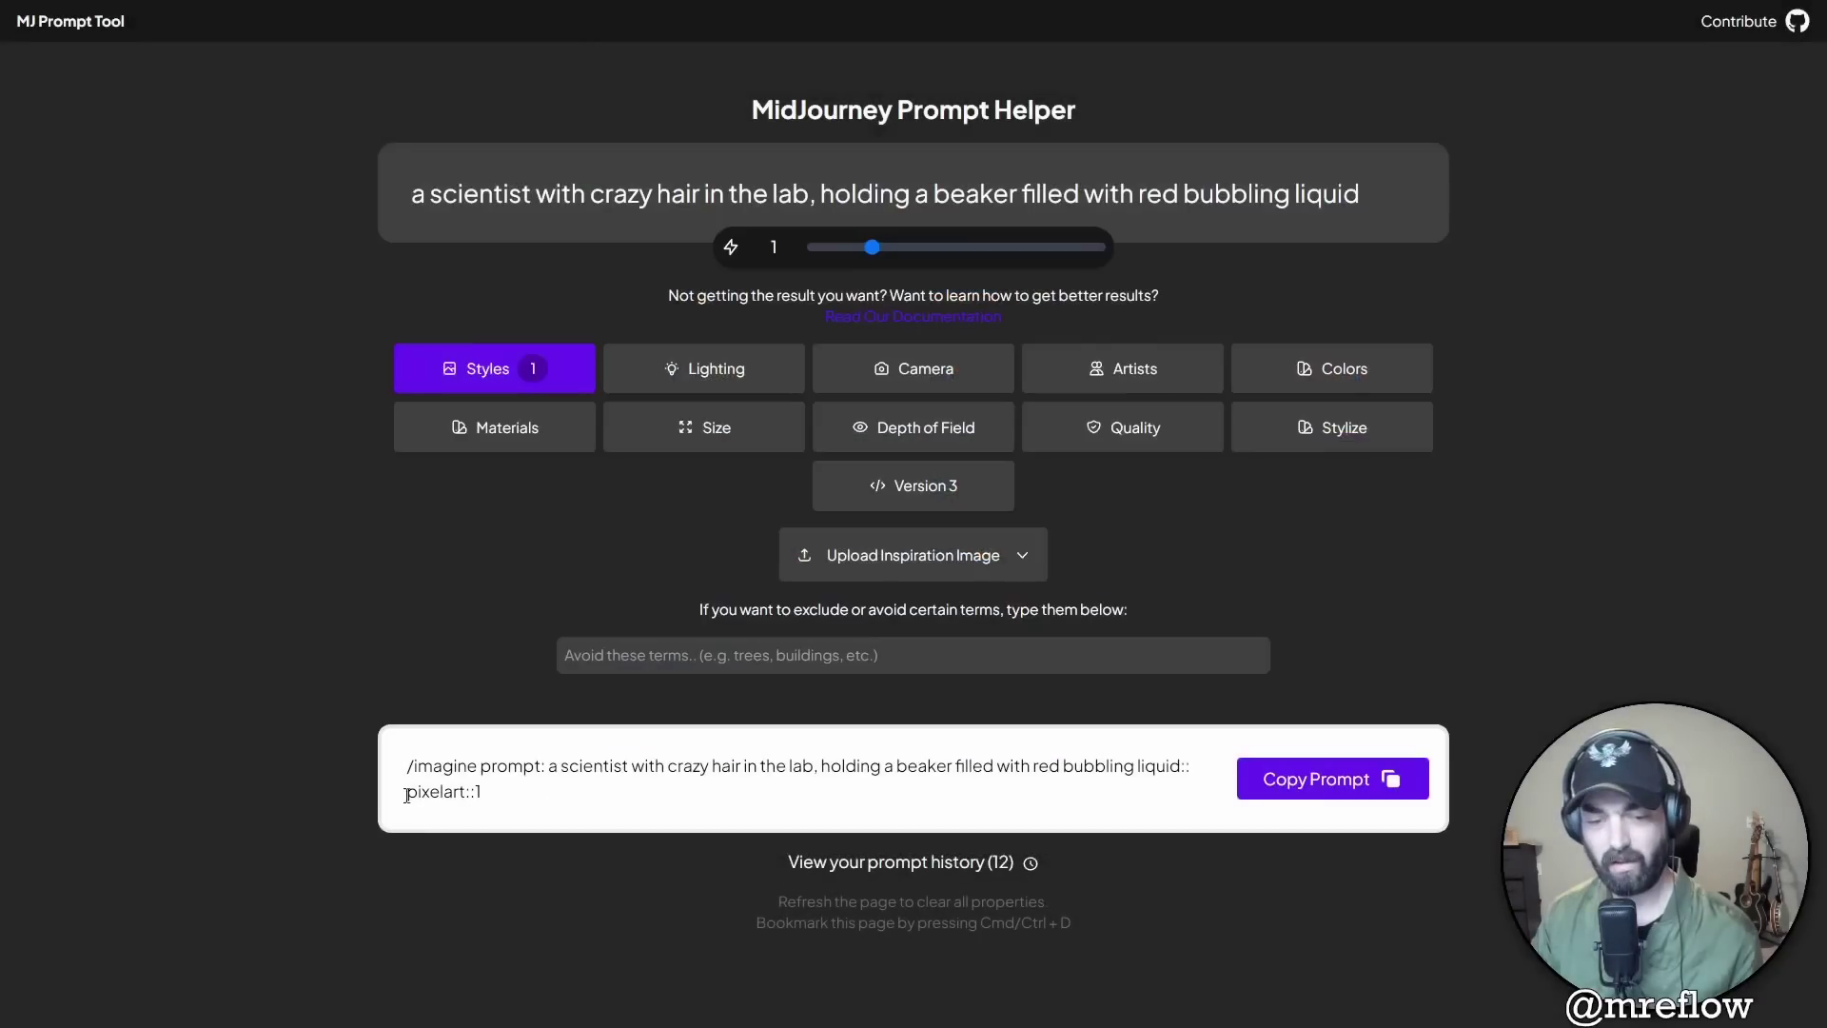
- Copy the prompt with the Pixelart style and submit it to the Midjourney Bot in Discord
{"action": "left_click", "coordinate": [1311, 786]}
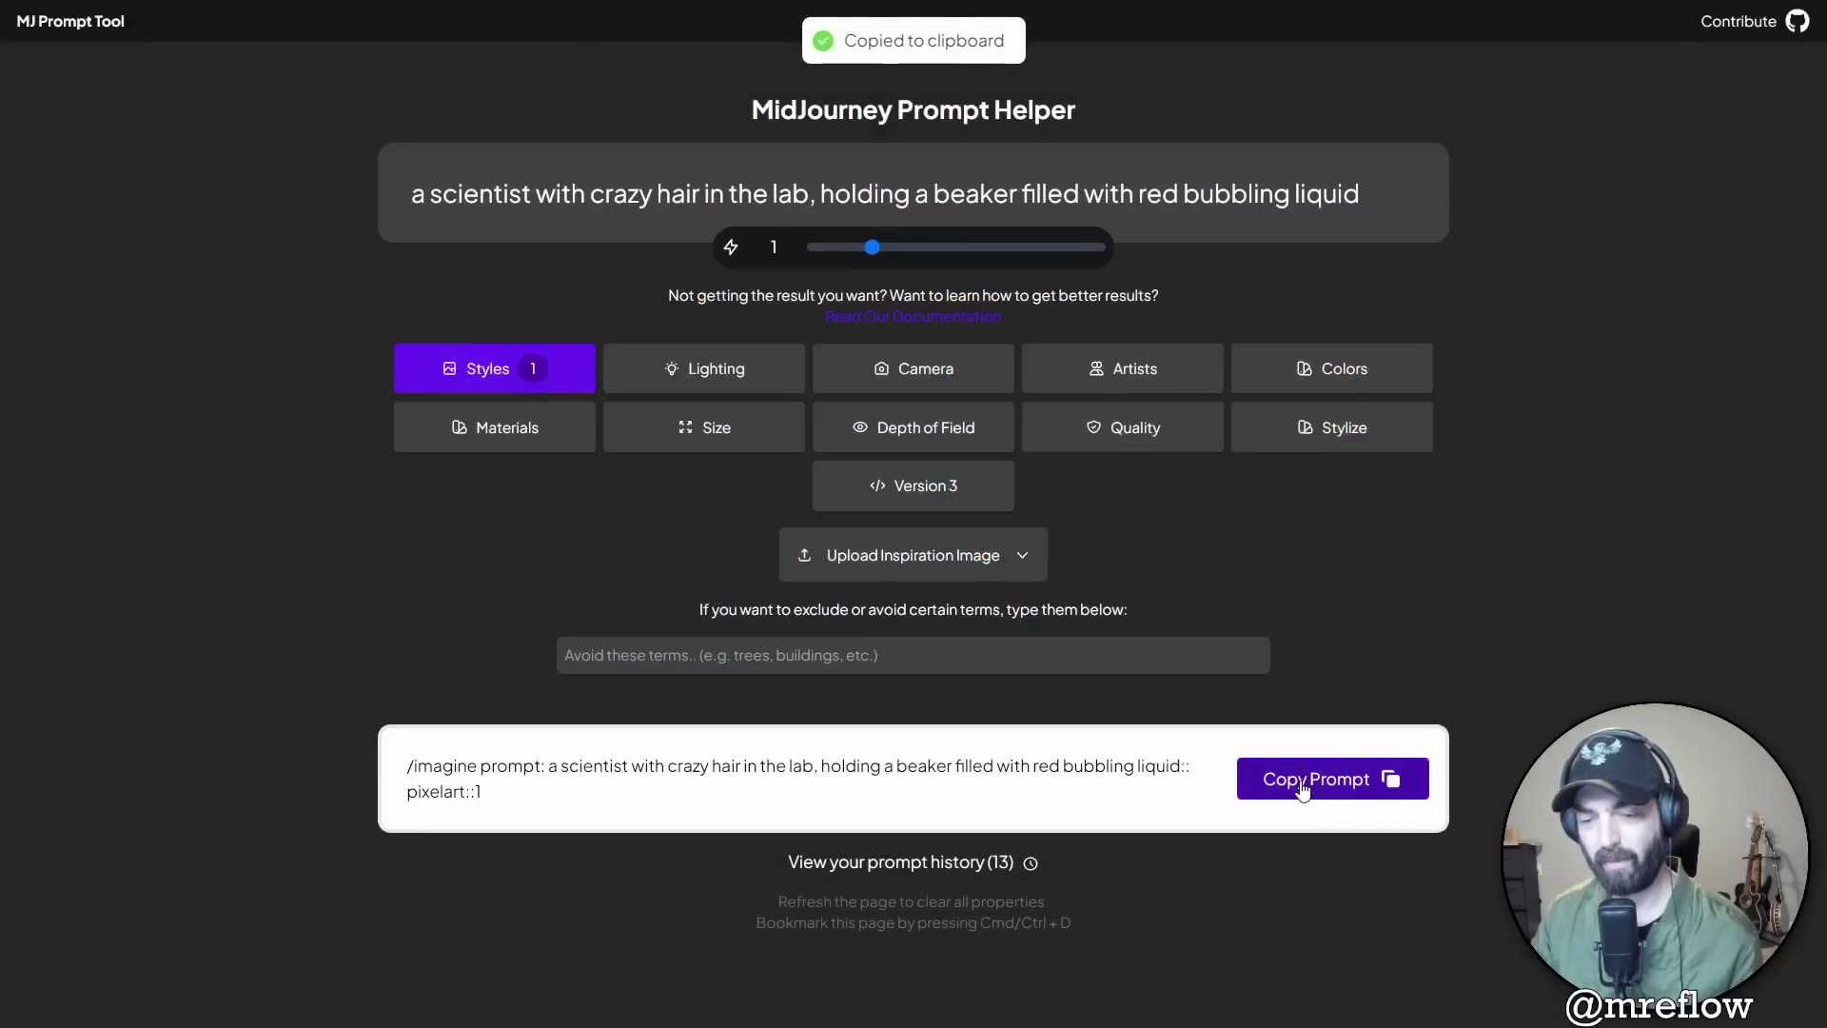
{"action": "key", "text": "alt+Tab"}
{"action": "key", "text": "ctrl+v"}
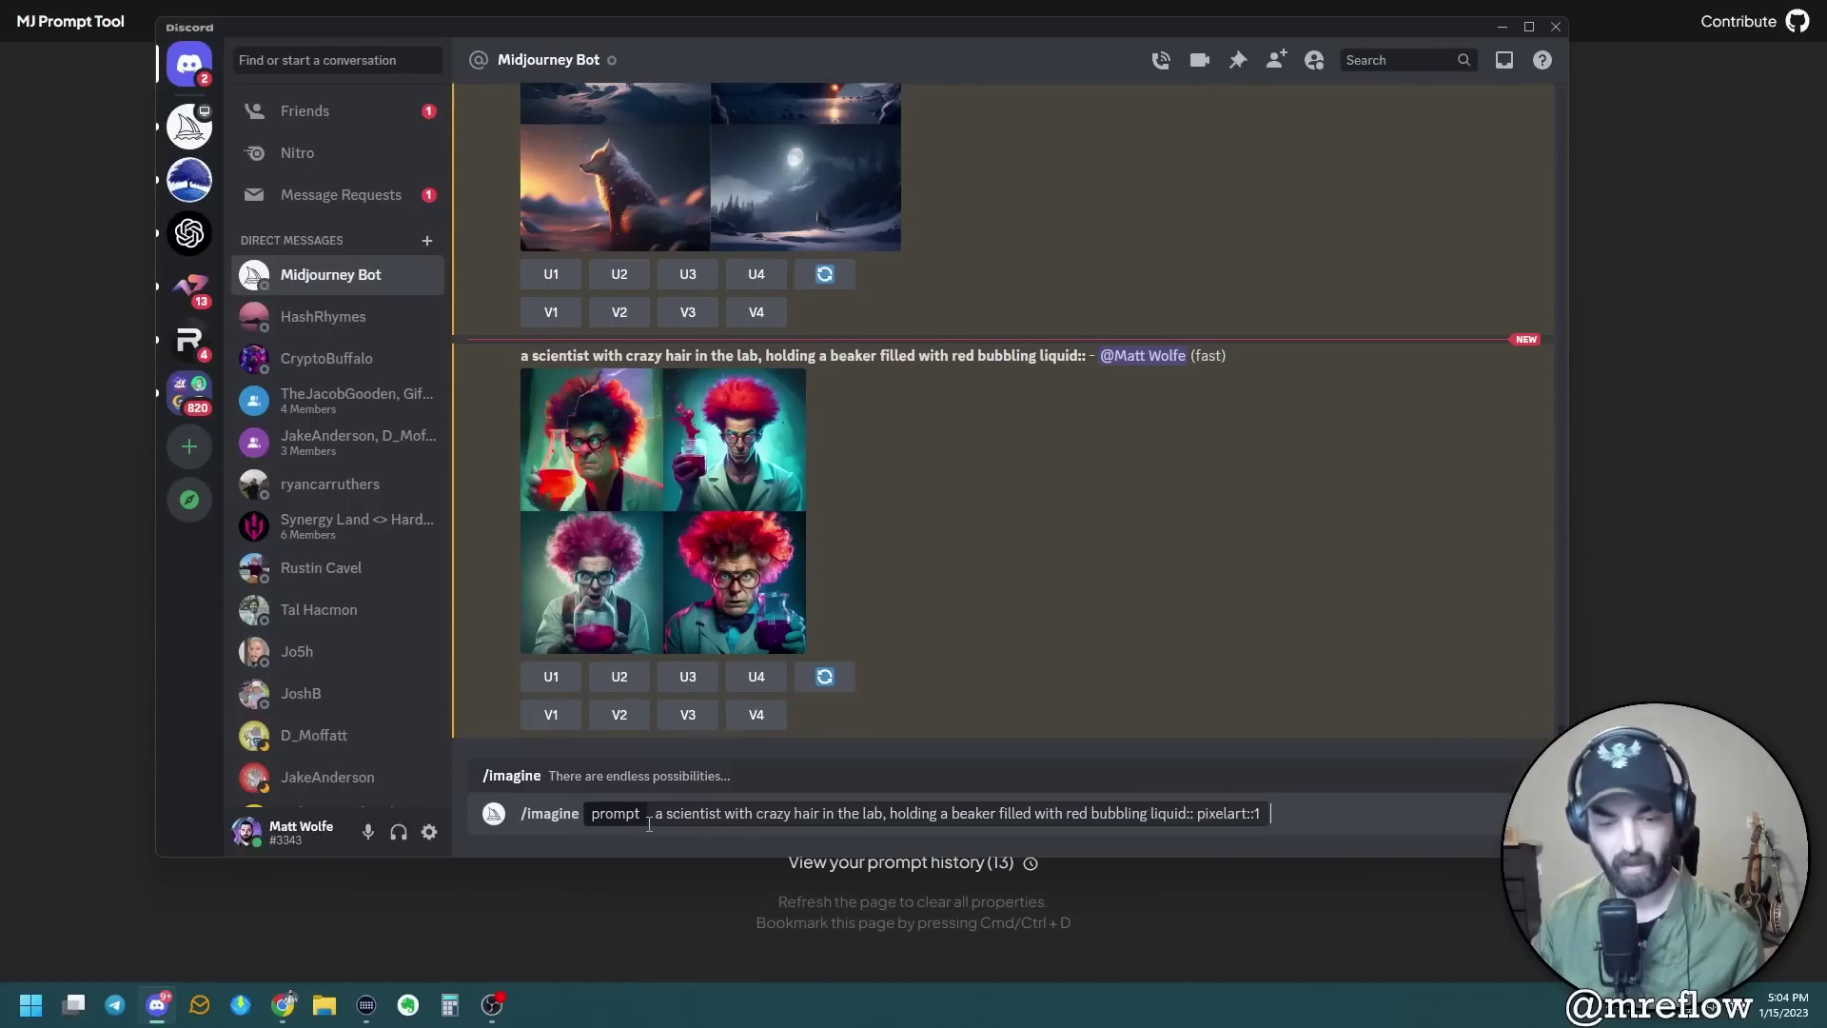
{"action": "key", "text": "Return"}
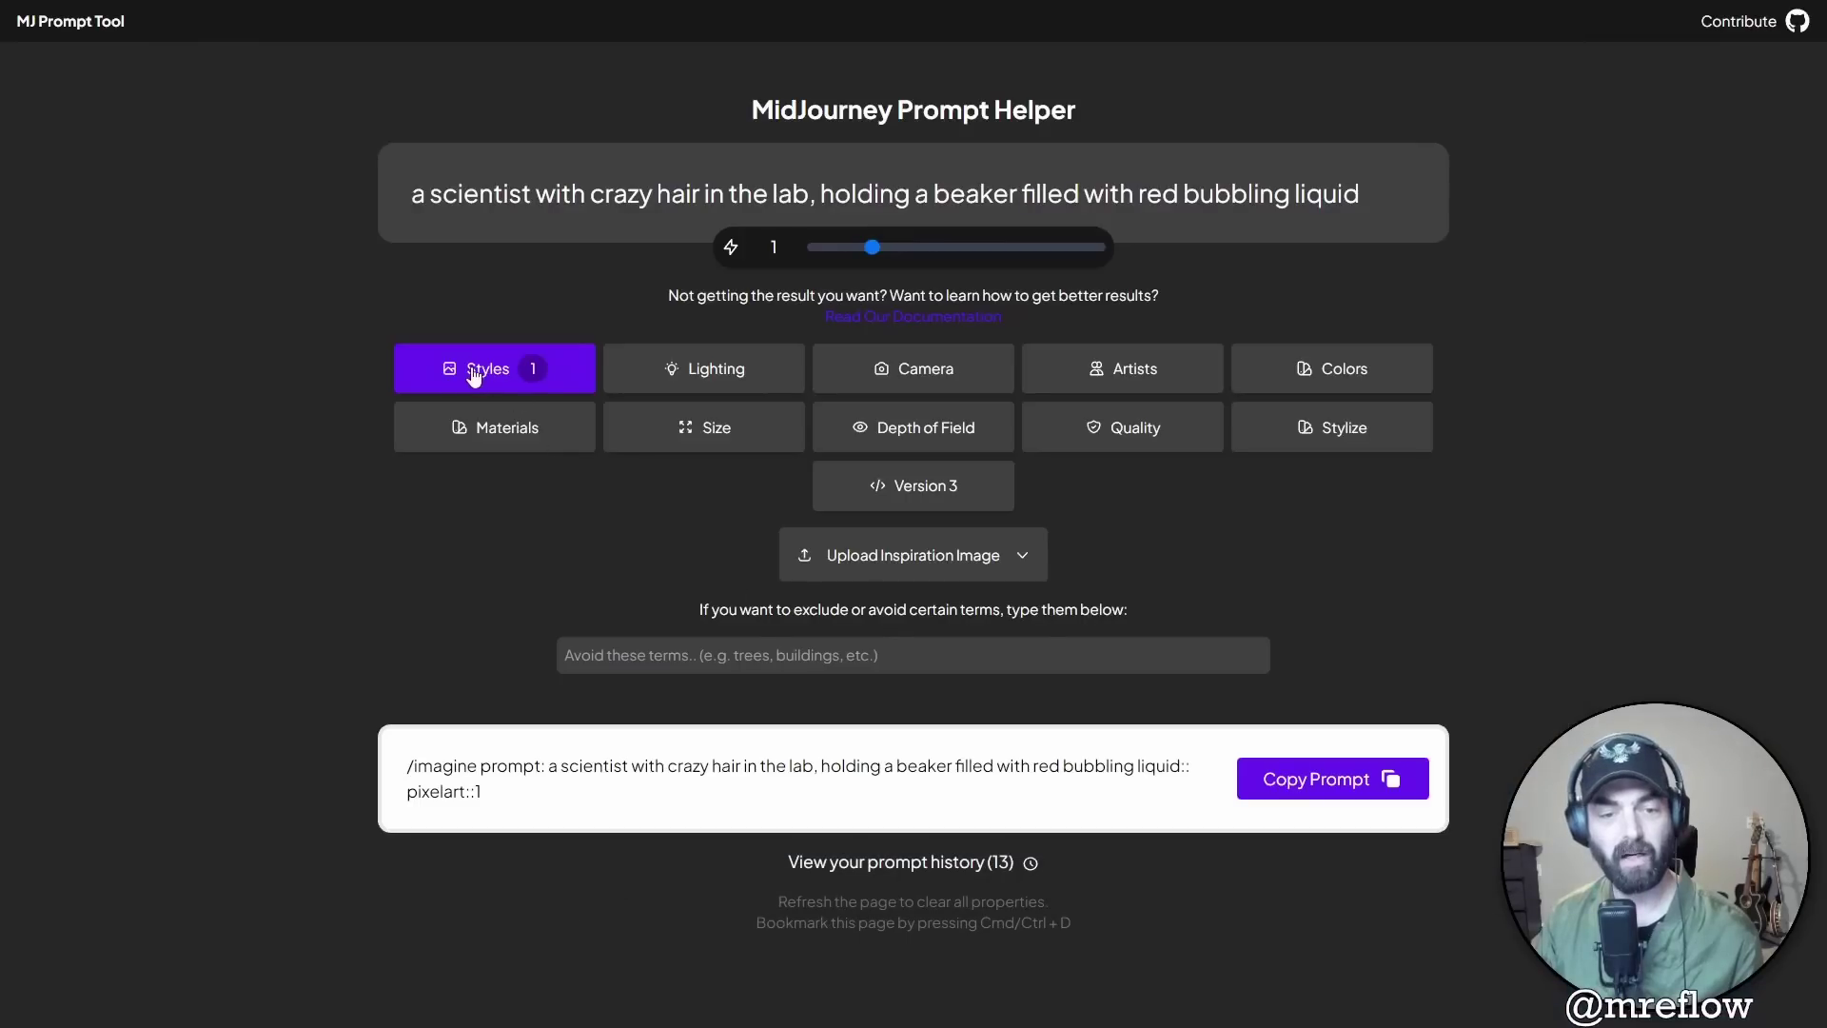
- Replace the Pixelart style with Anime in the MidJourney Prompt Helper
{"action": "left_click", "coordinate": [473, 371]}
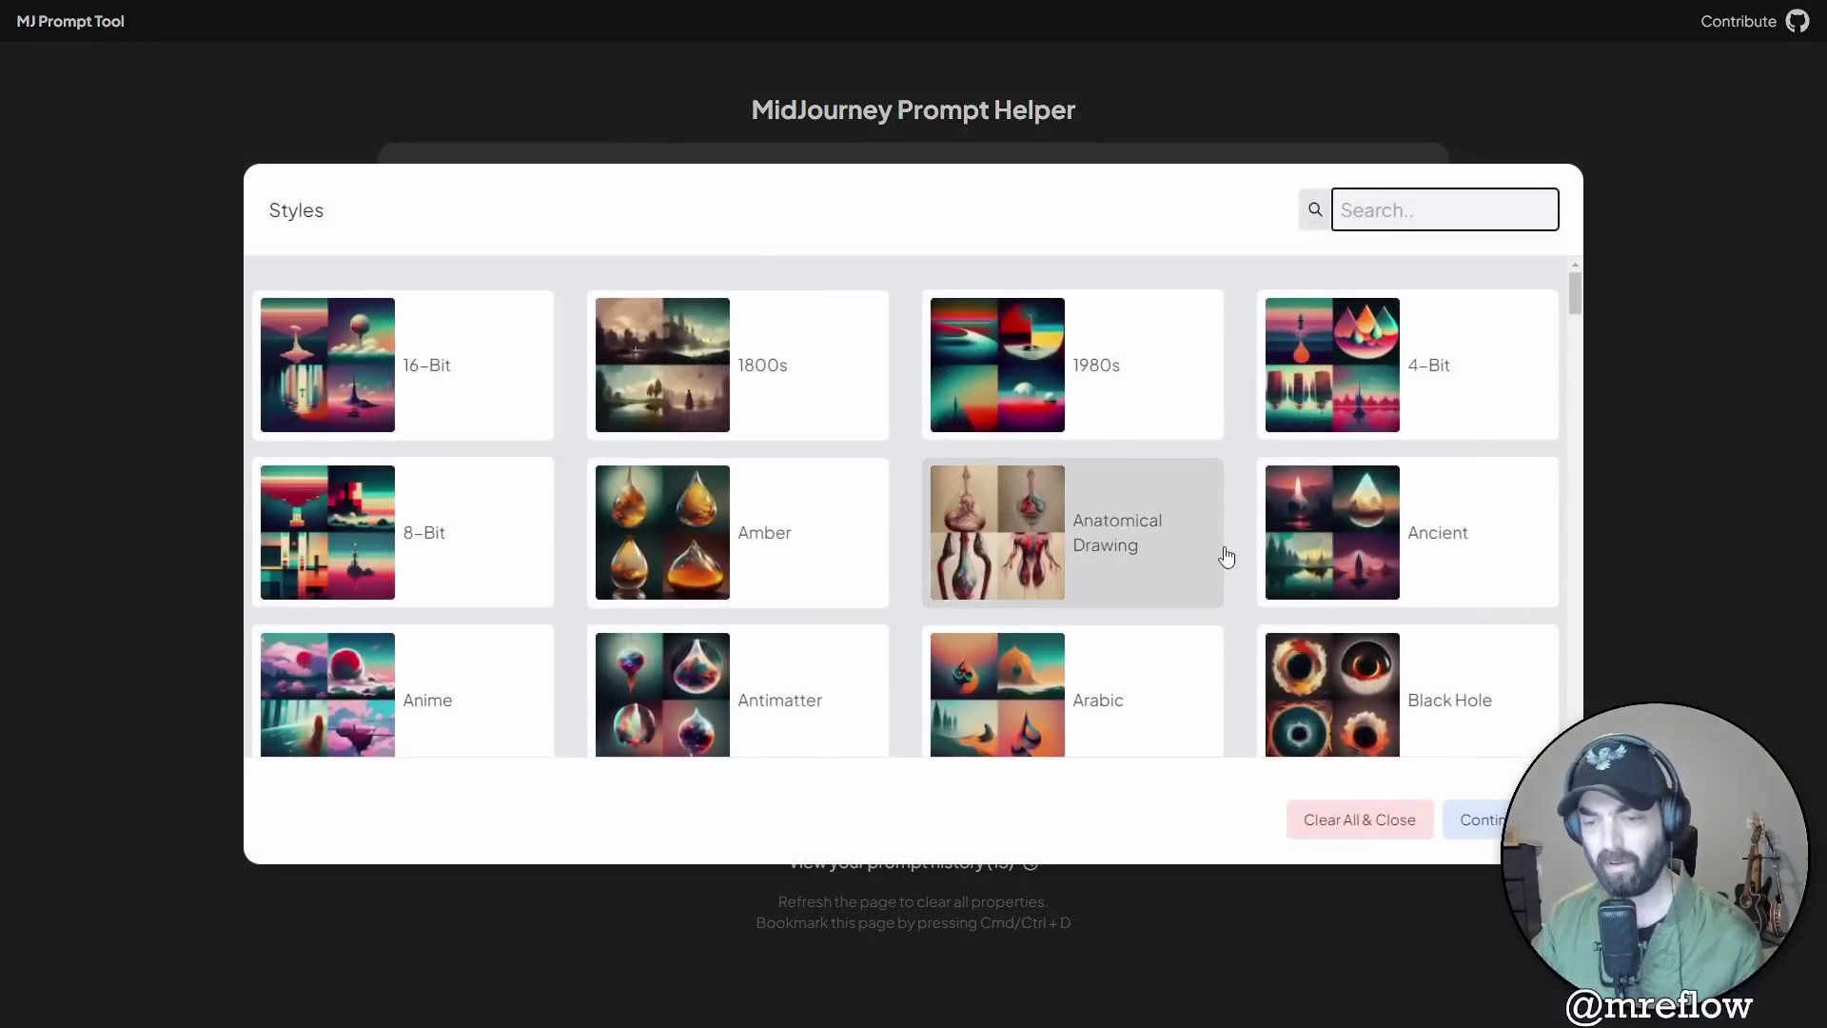
{"action": "scroll", "coordinate": [1259, 561], "scroll_direction": "down", "scroll_amount": 2}
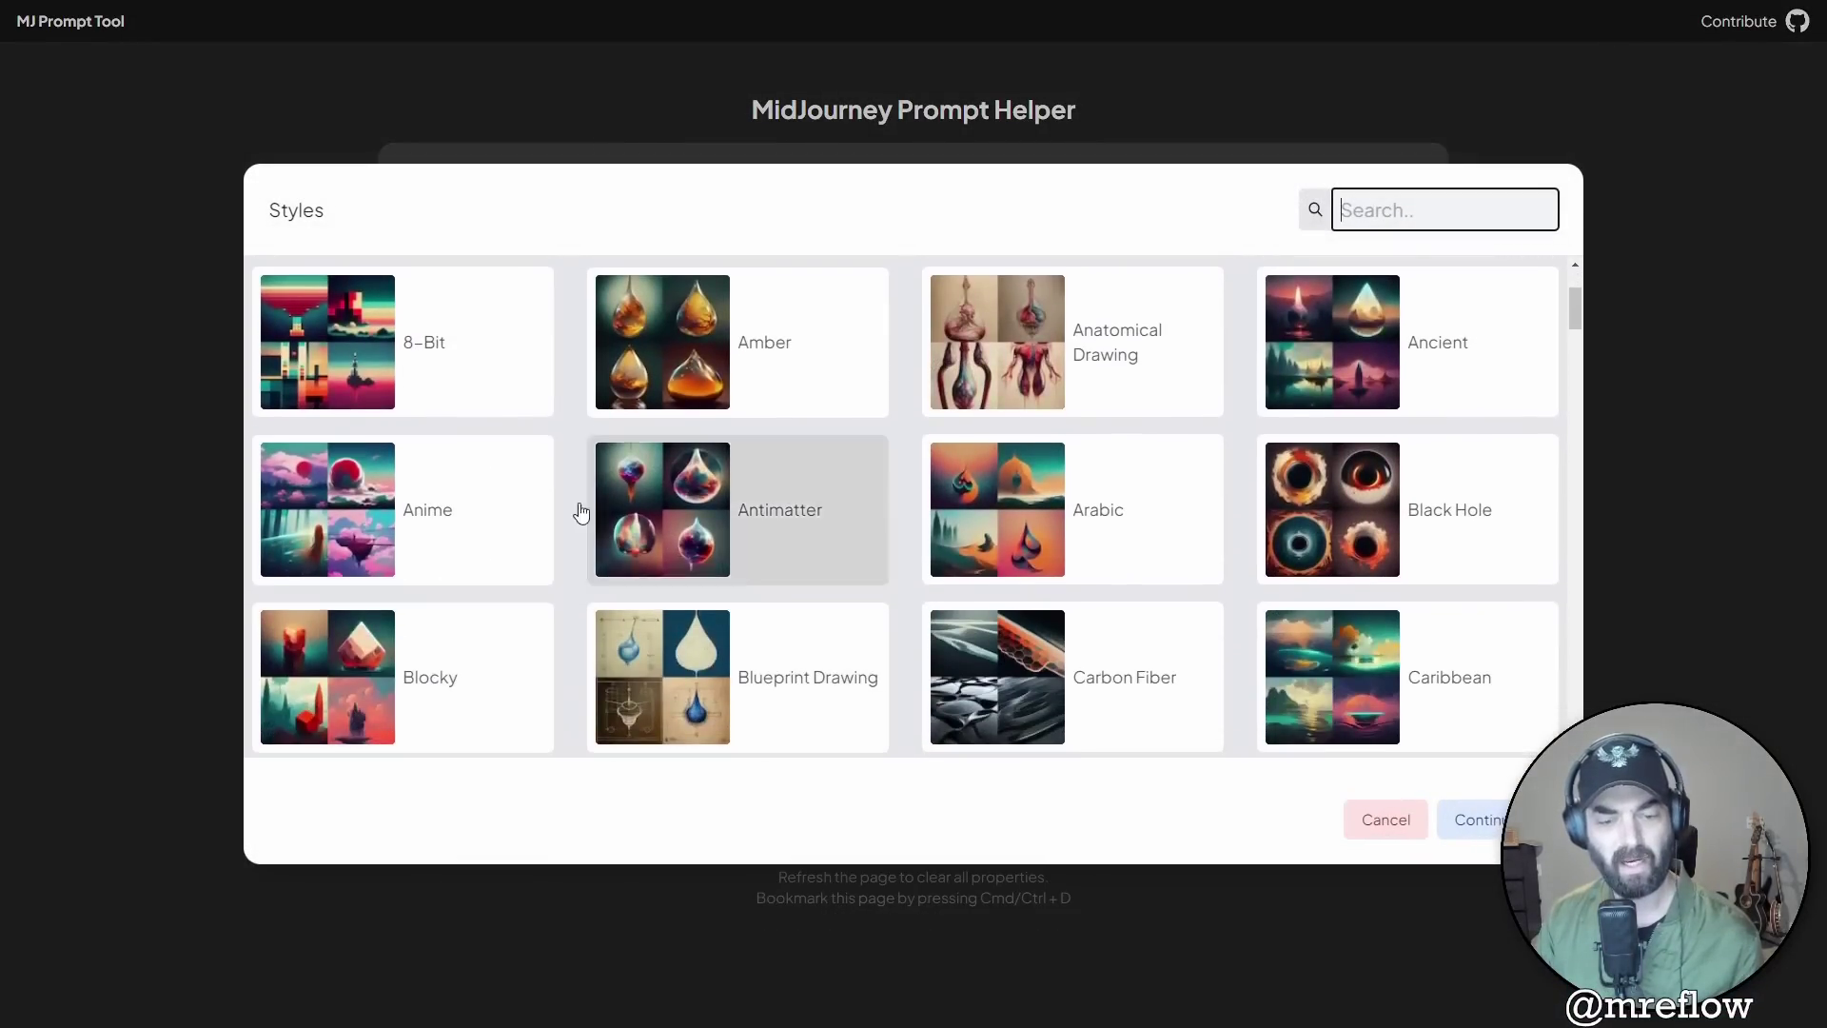
{"action": "left_click", "coordinate": [455, 548]}
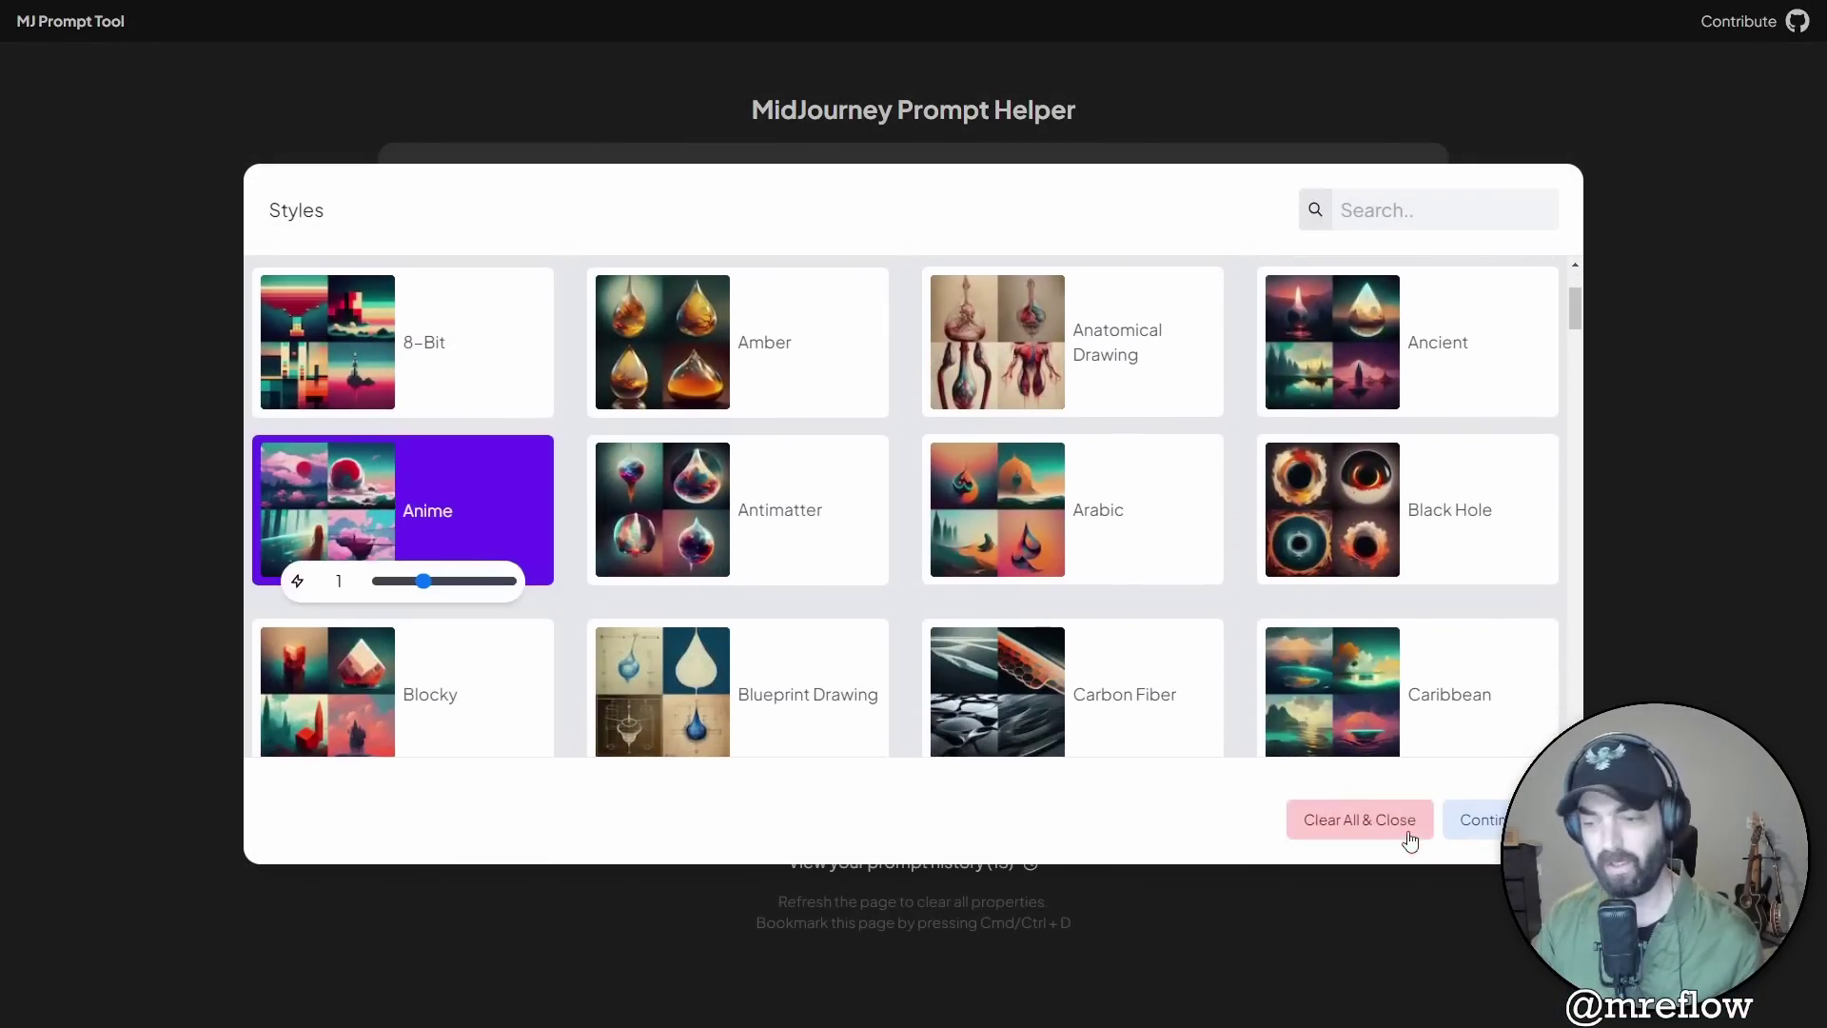
{"action": "left_click", "coordinate": [1470, 820]}
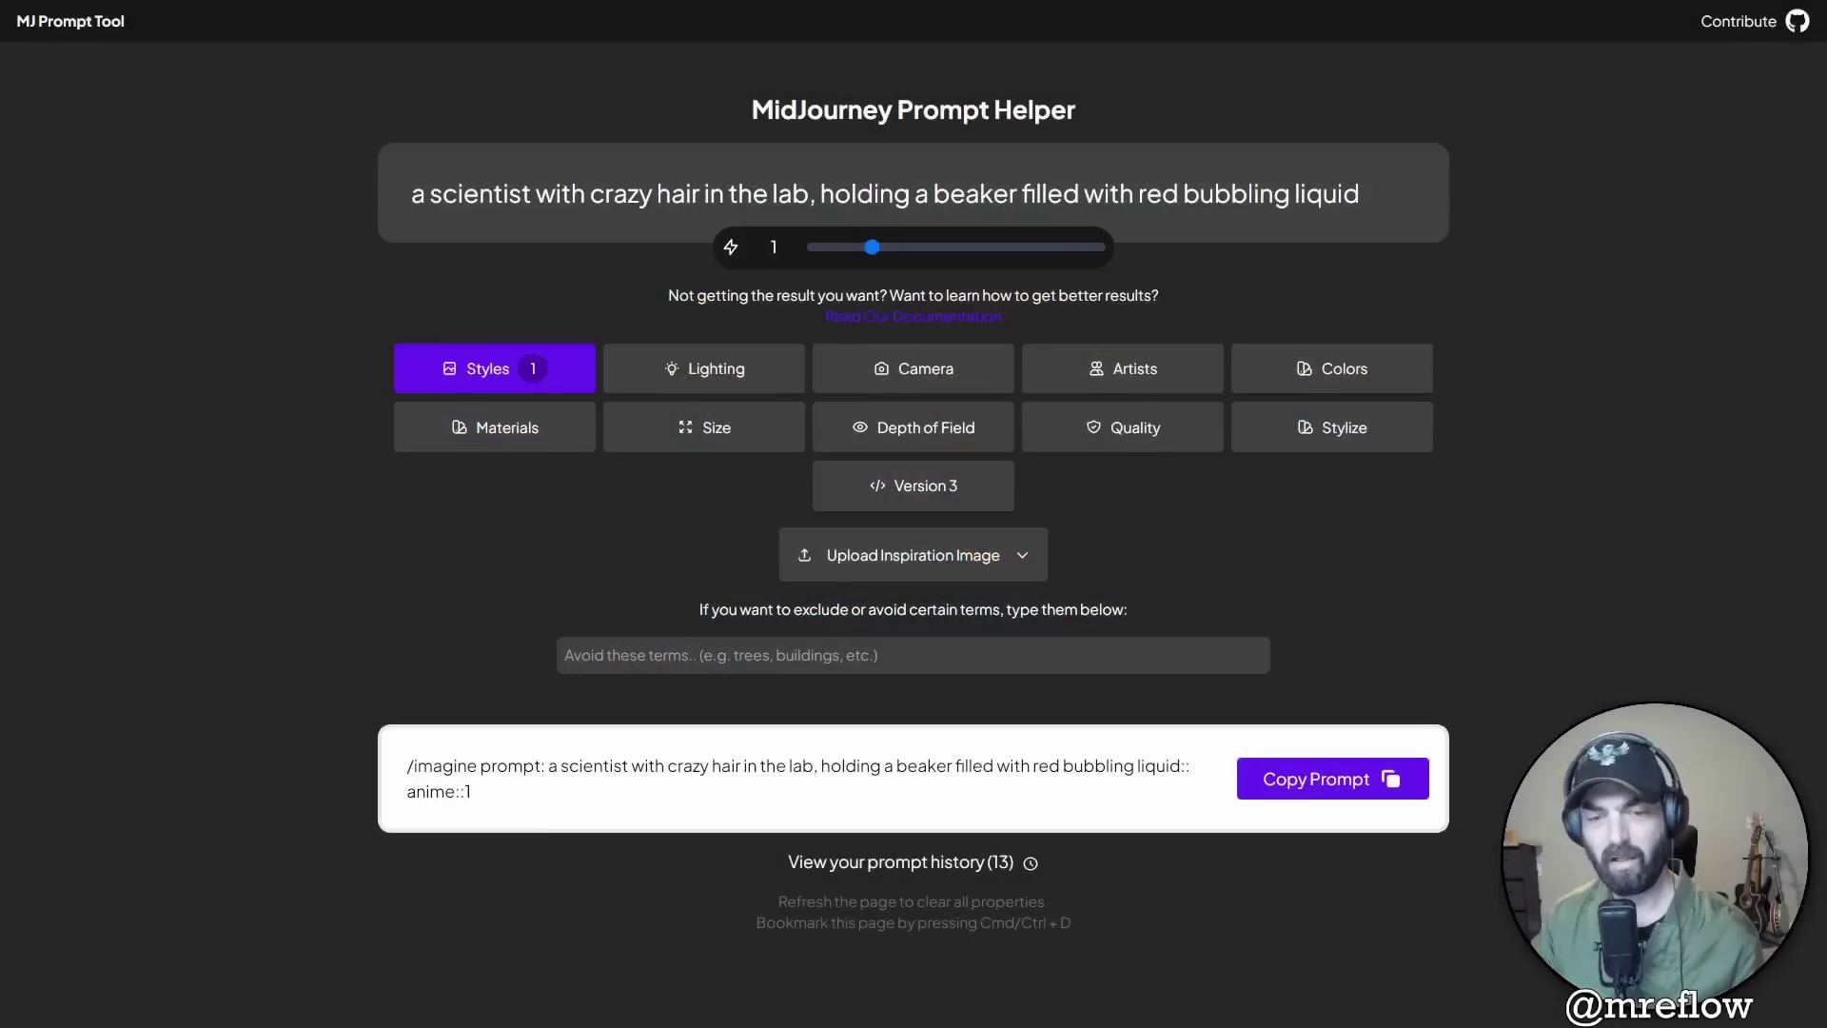
- Add the Quantum Dot Display lighting to the prompt
{"action": "left_click", "coordinate": [752, 373]}
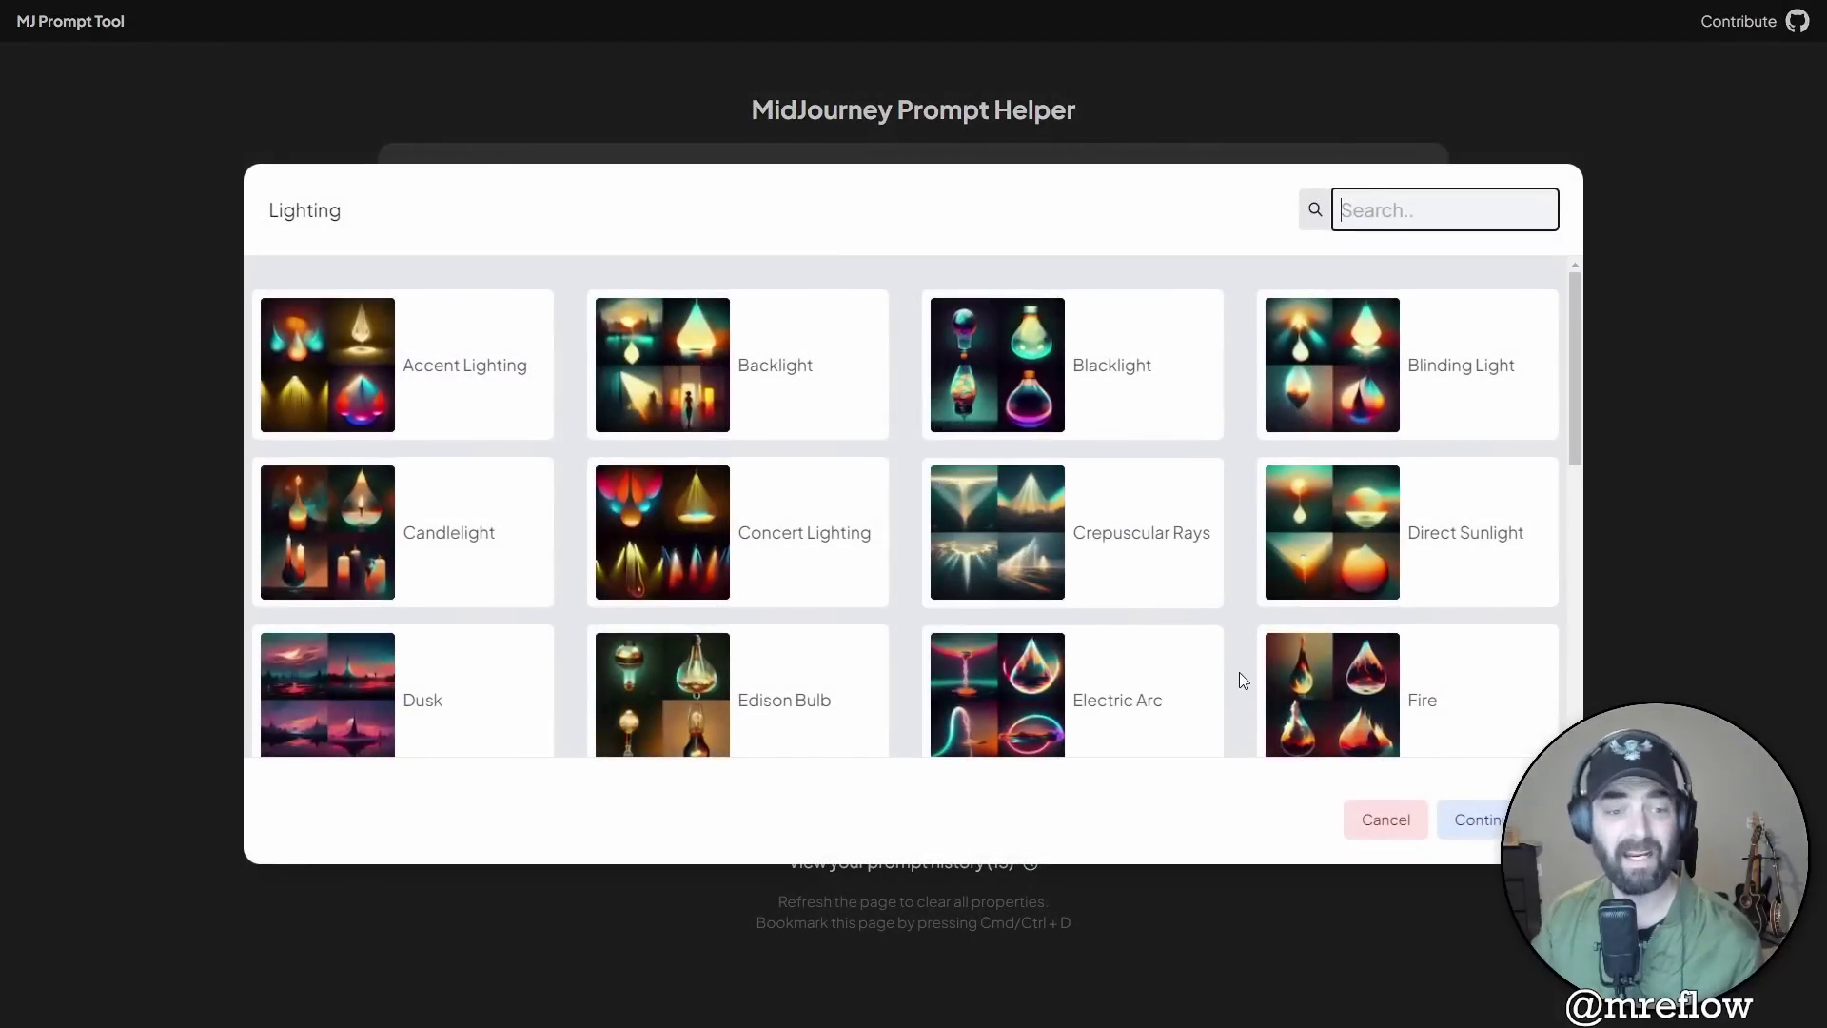
{"action": "left_click", "coordinate": [1381, 820]}
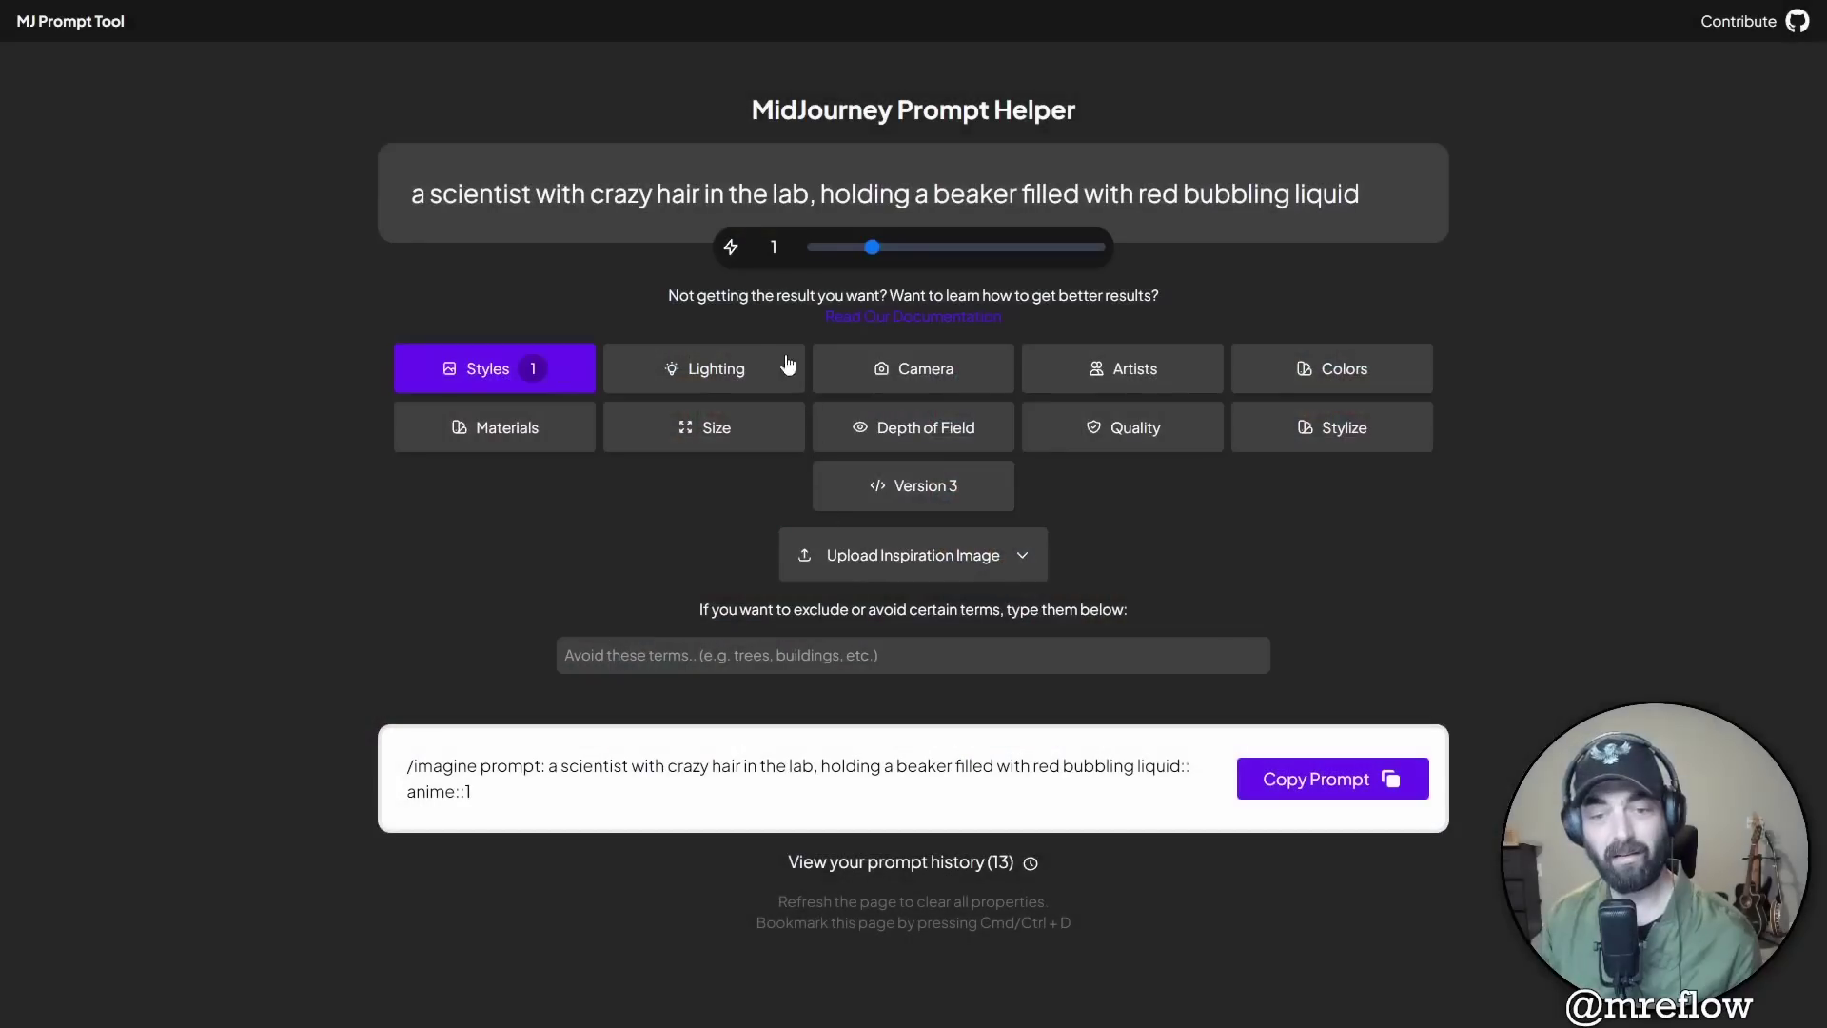
{"action": "left_click", "coordinate": [713, 369]}
{"action": "scroll", "coordinate": [950, 521], "scroll_direction": "down", "scroll_amount": 1}
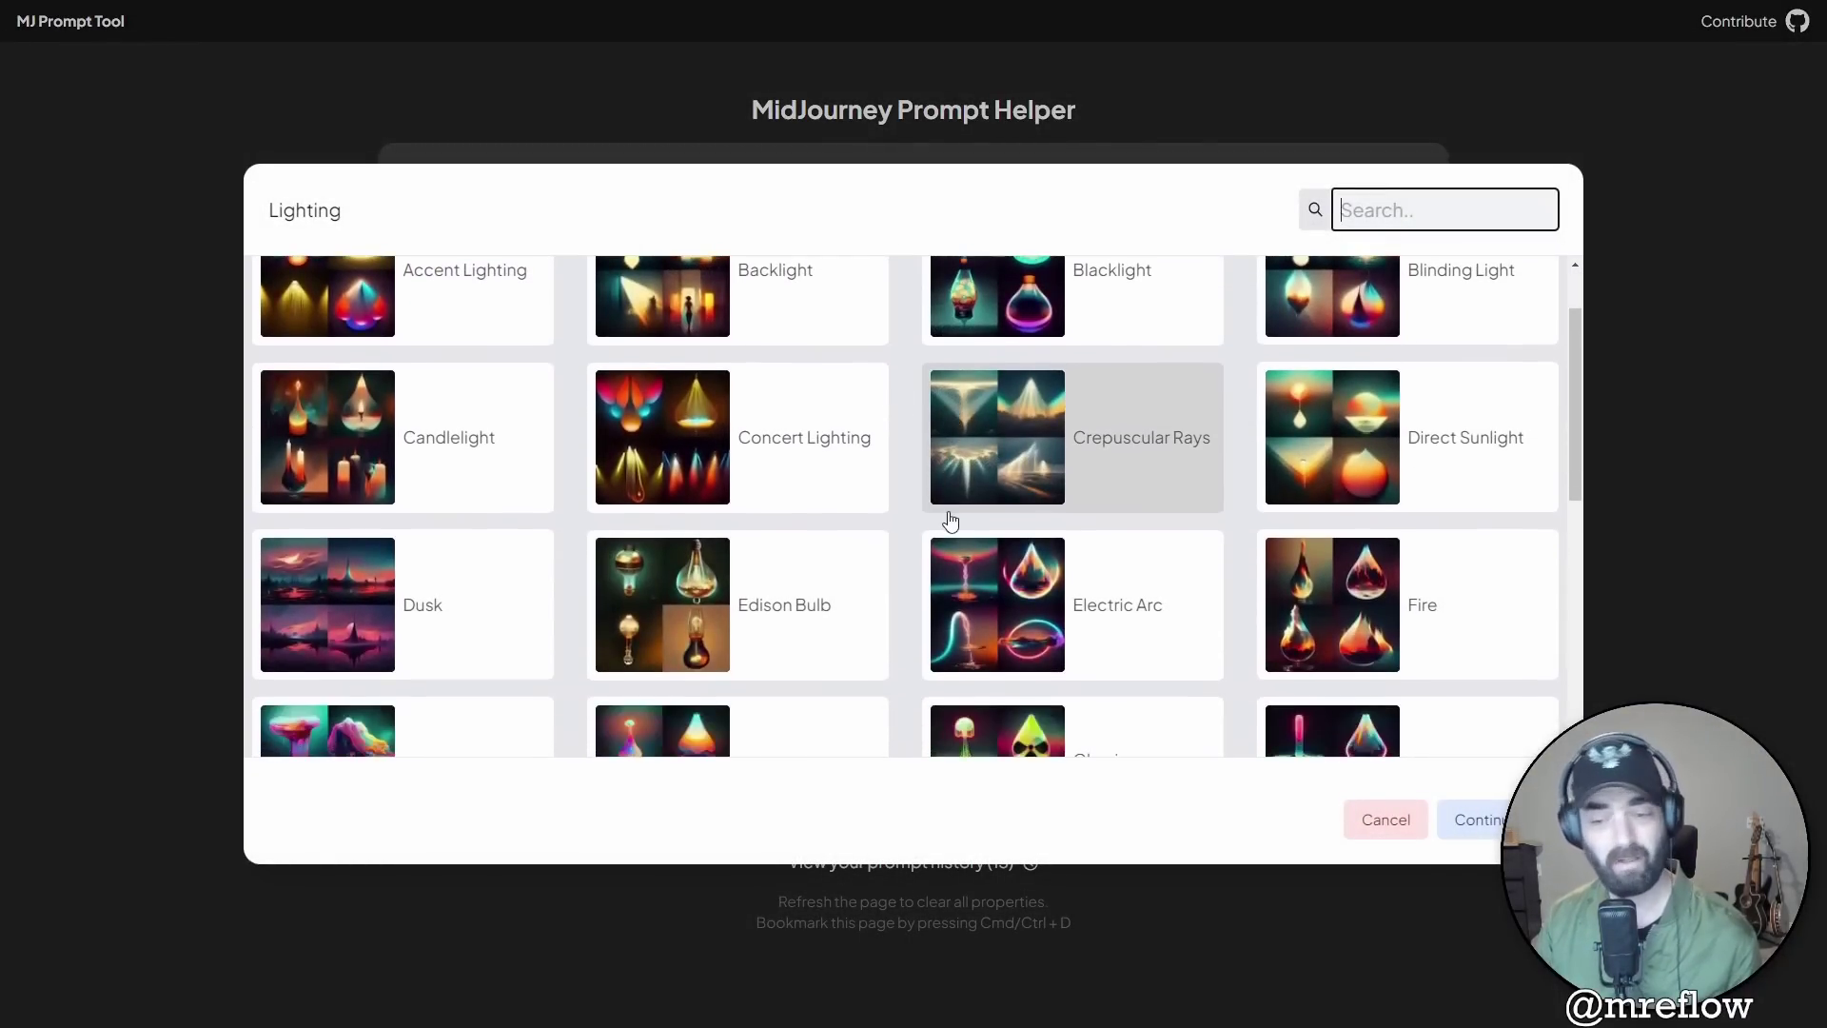
{"action": "scroll", "coordinate": [946, 521], "scroll_direction": "down", "scroll_amount": 4}
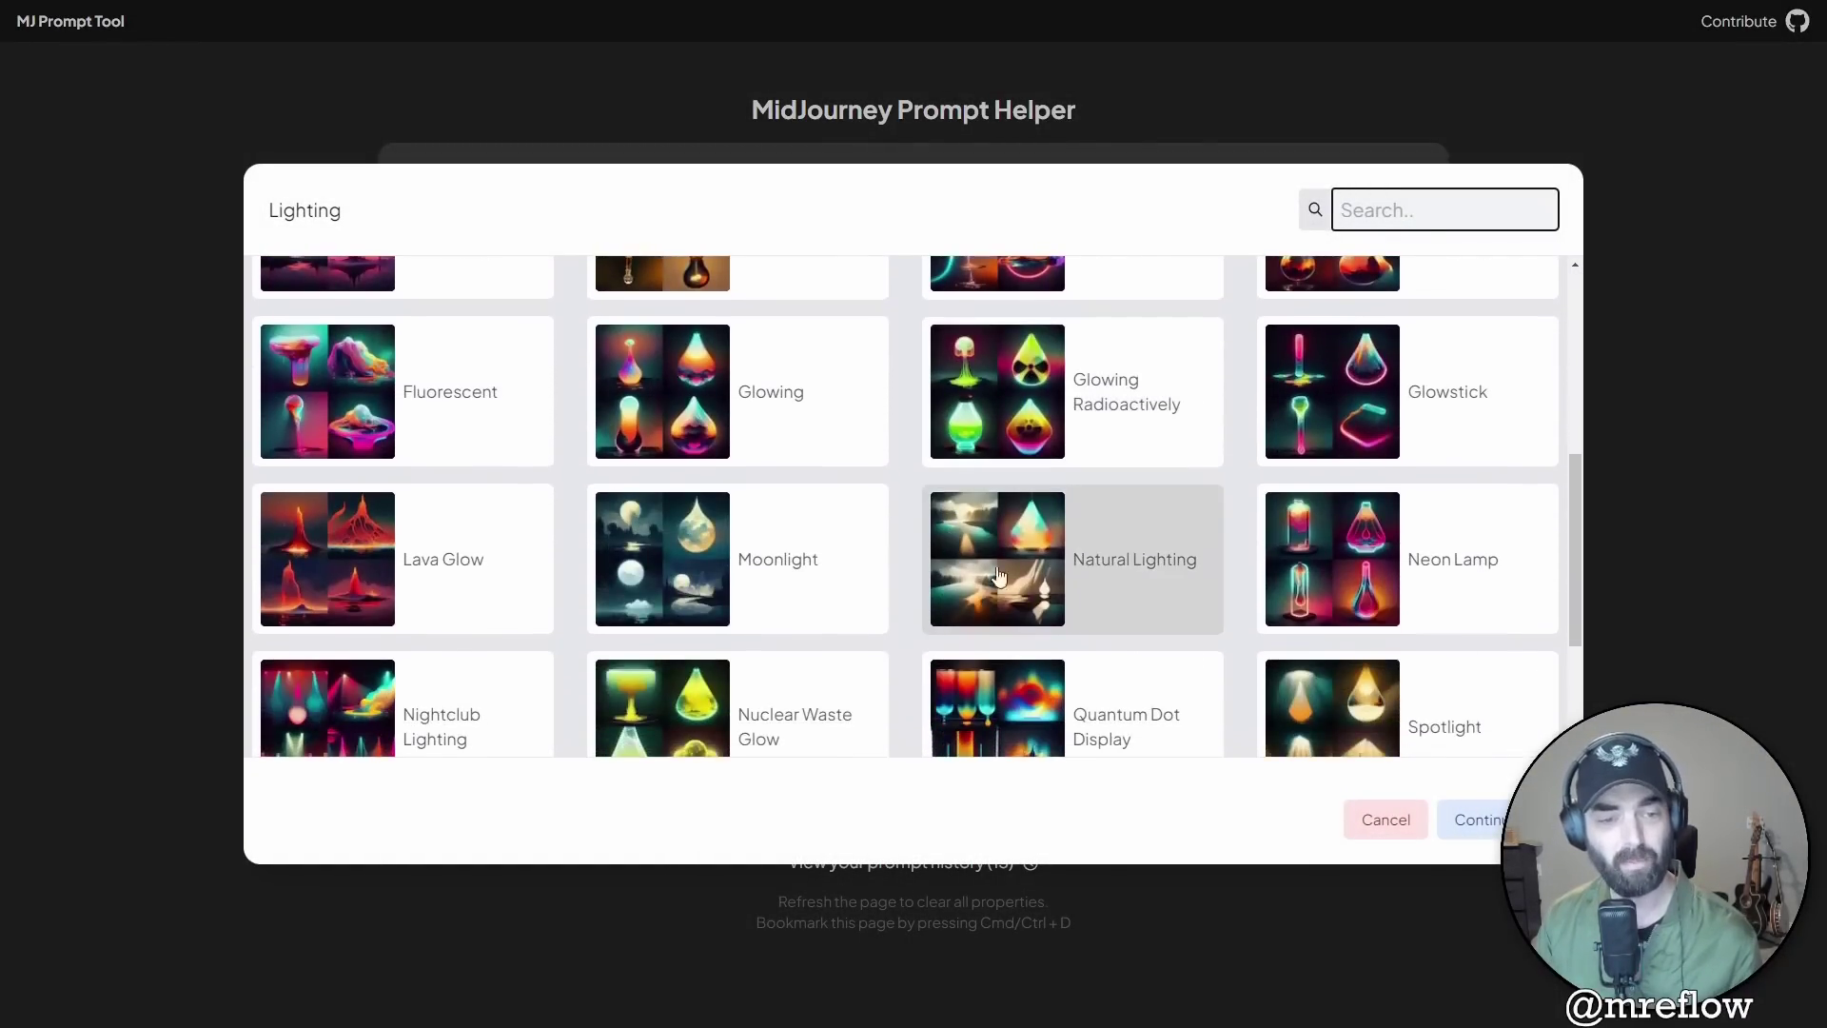
{"action": "scroll", "coordinate": [1116, 599], "scroll_direction": "down", "scroll_amount": 2}
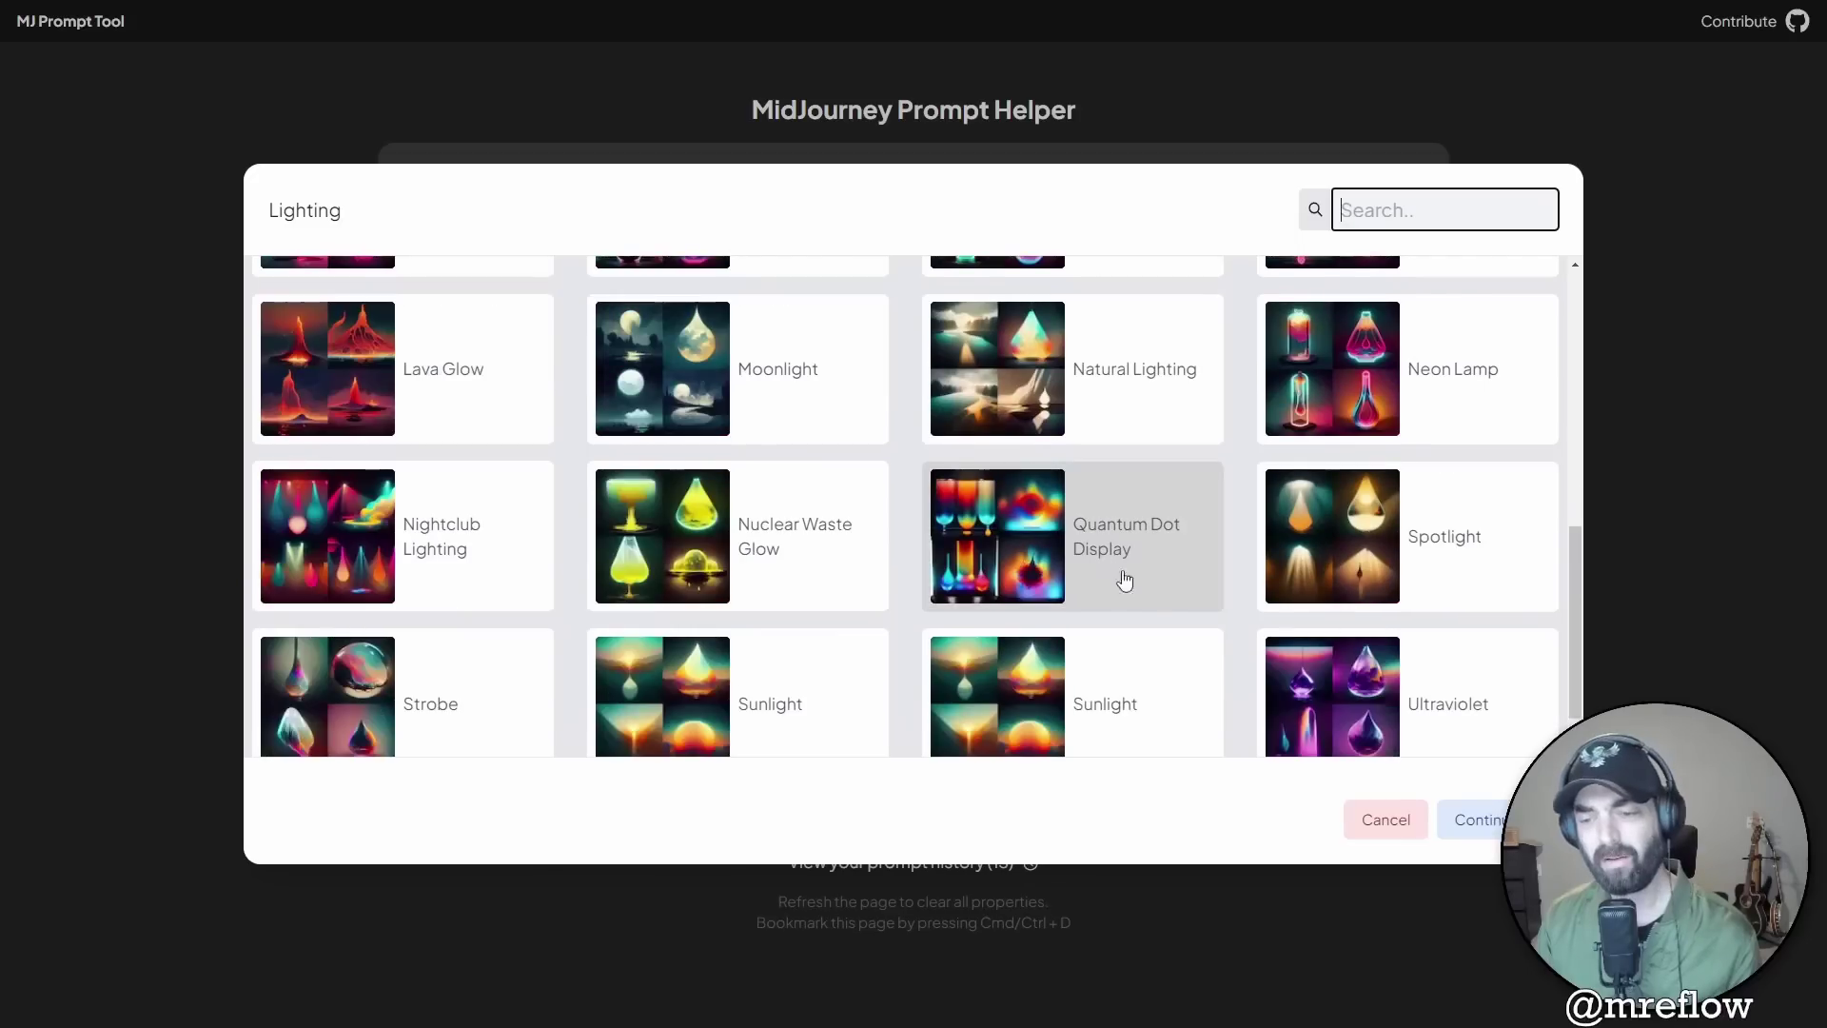
{"action": "left_click", "coordinate": [1139, 568]}
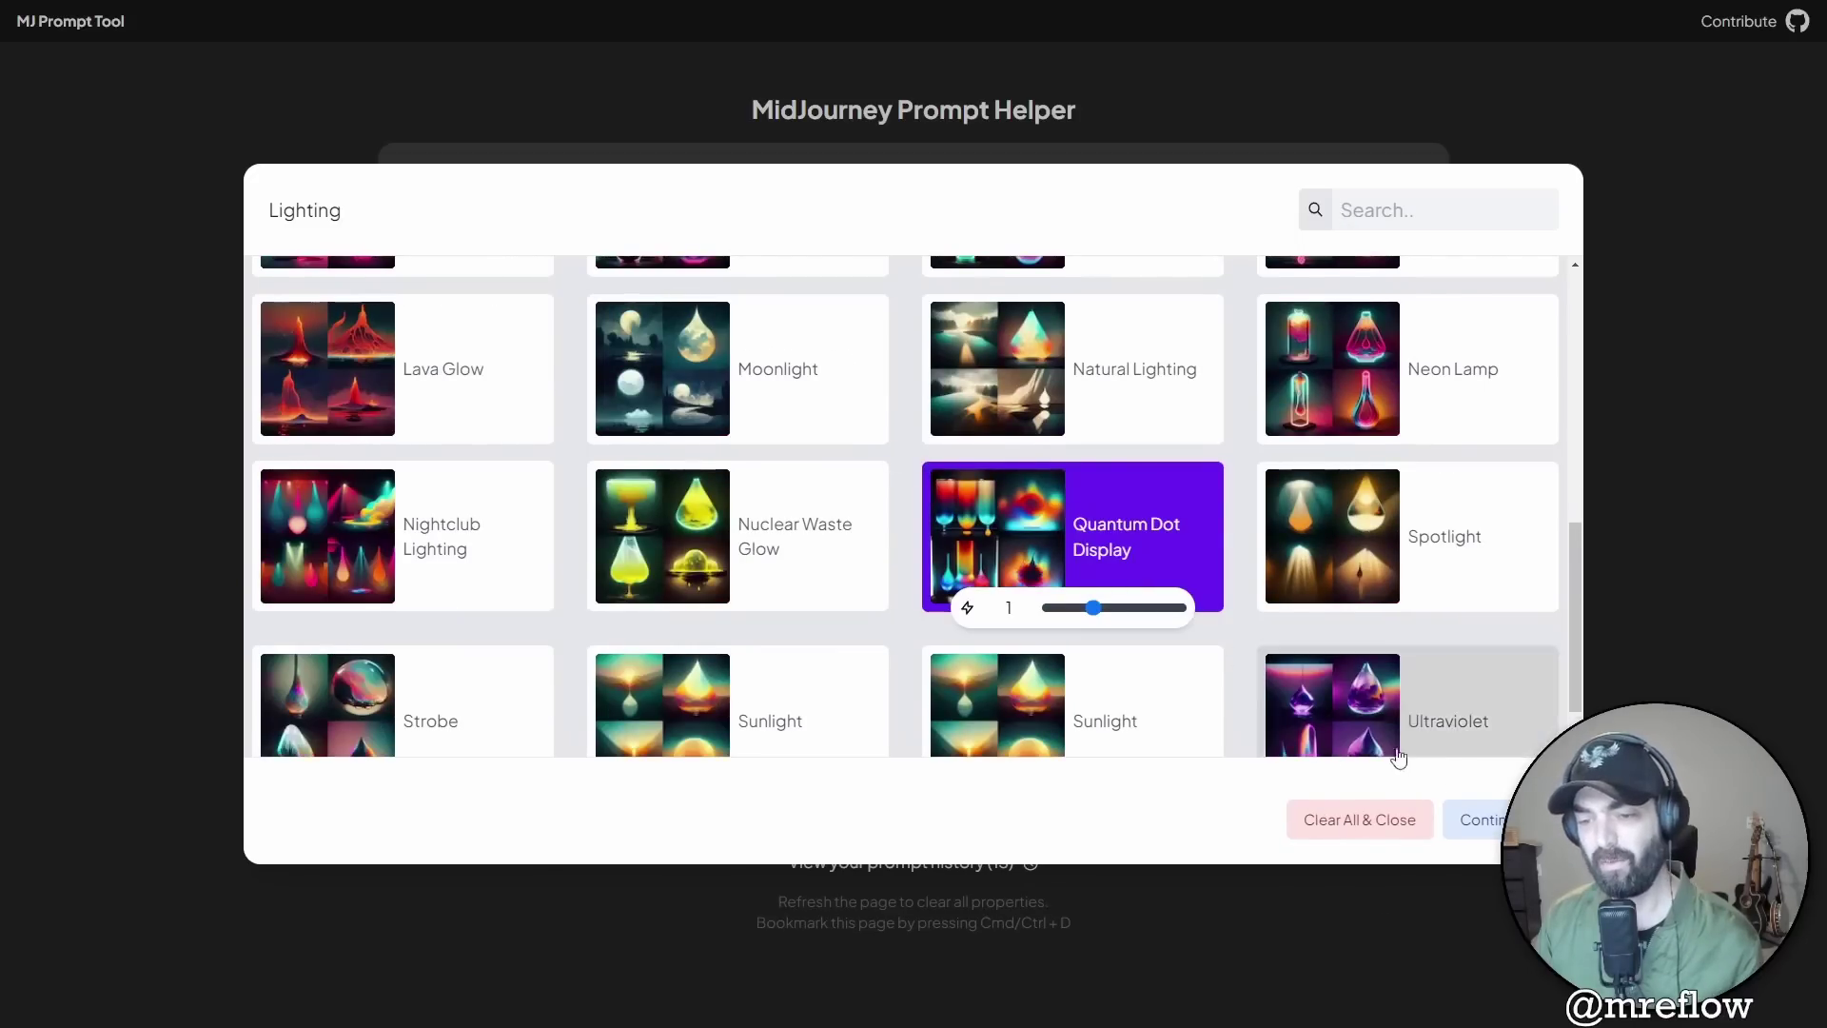
{"action": "left_click", "coordinate": [1475, 820]}
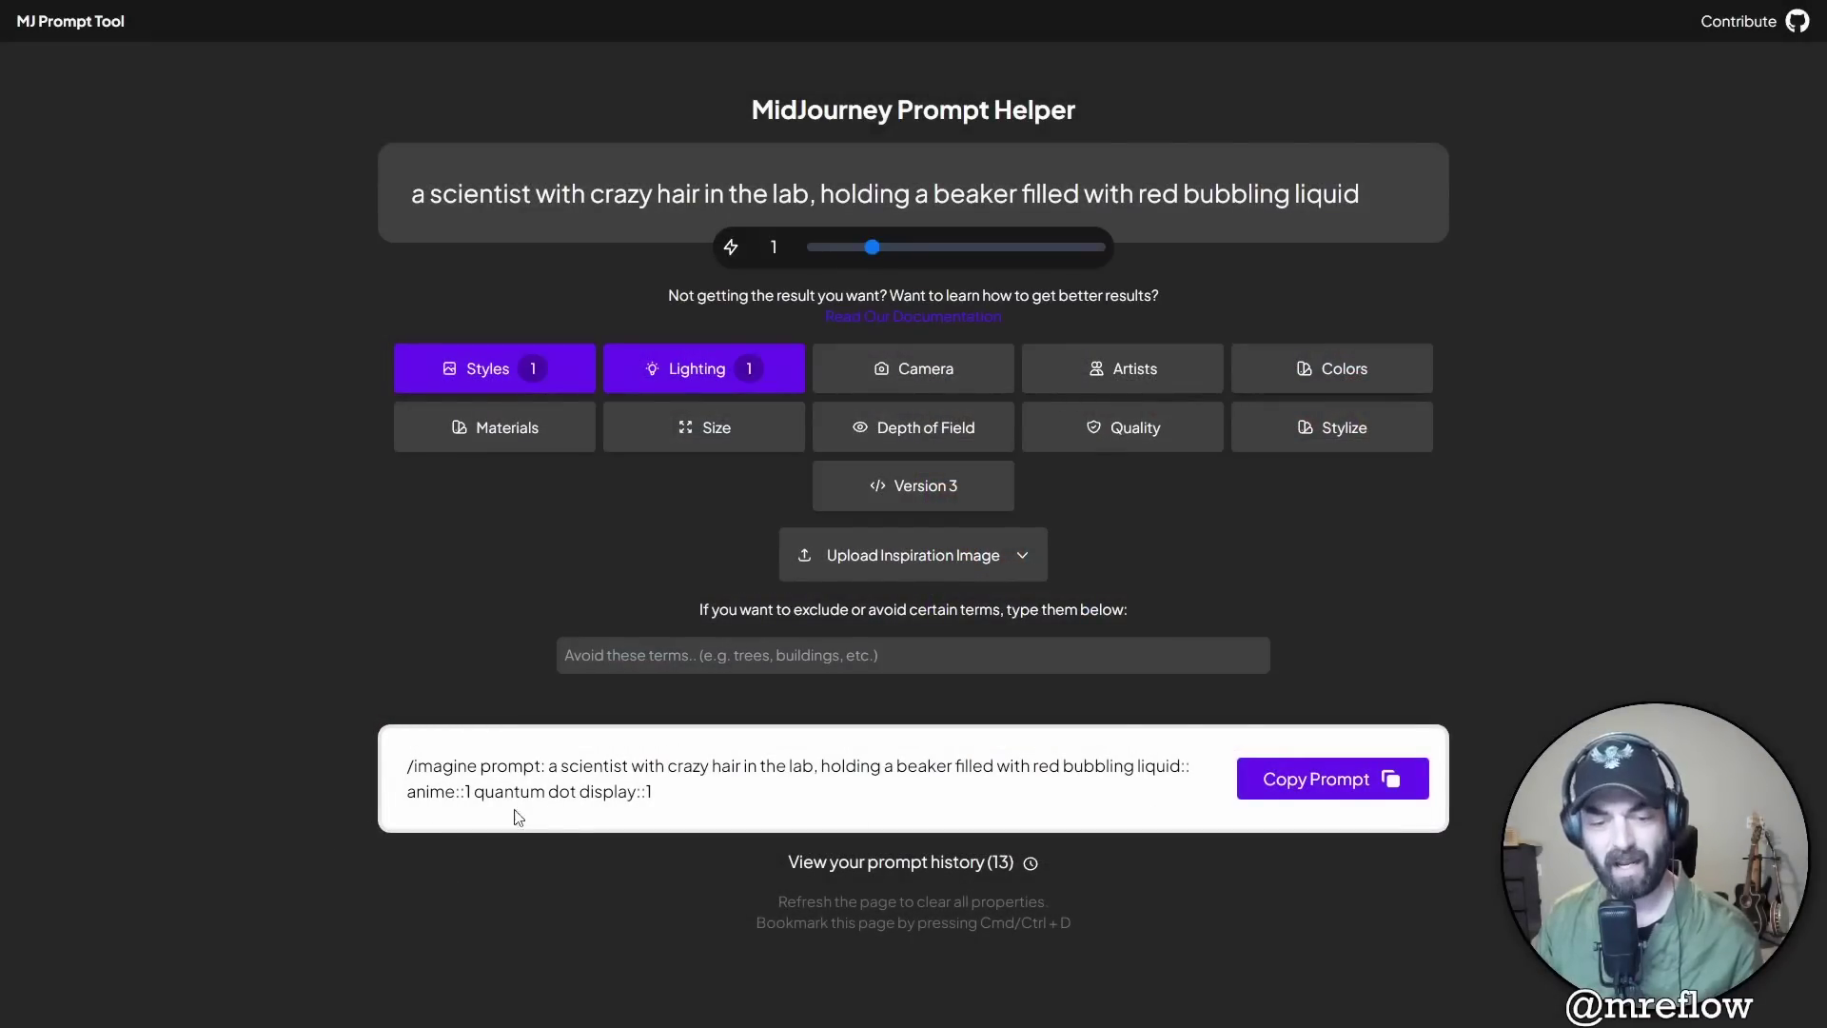
- Copy the prompt with the Anime style and Quantum Dot Display lighting and submit it to the Midjourney Bot in Discord
{"action": "left_click", "coordinate": [1344, 781]}
{"action": "key", "text": "alt+Tab"}
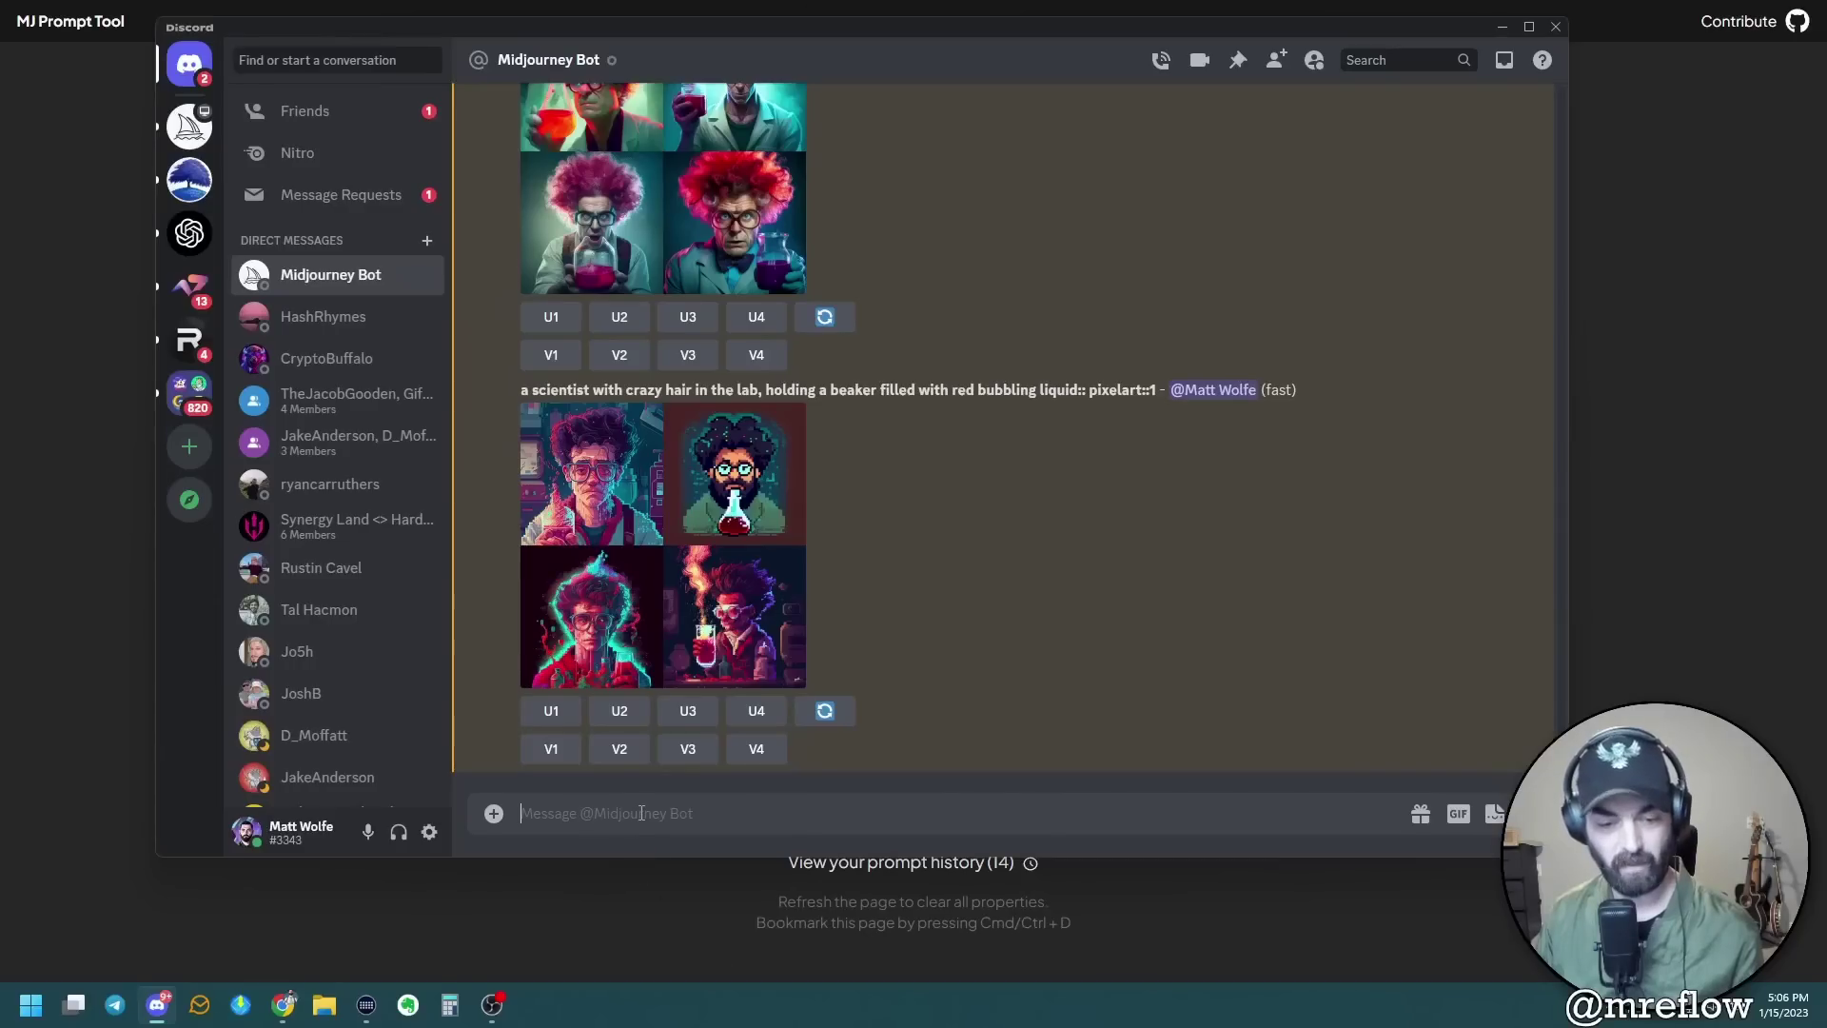
{"action": "key", "text": "ctrl+v"}
{"action": "key", "text": "Return"}
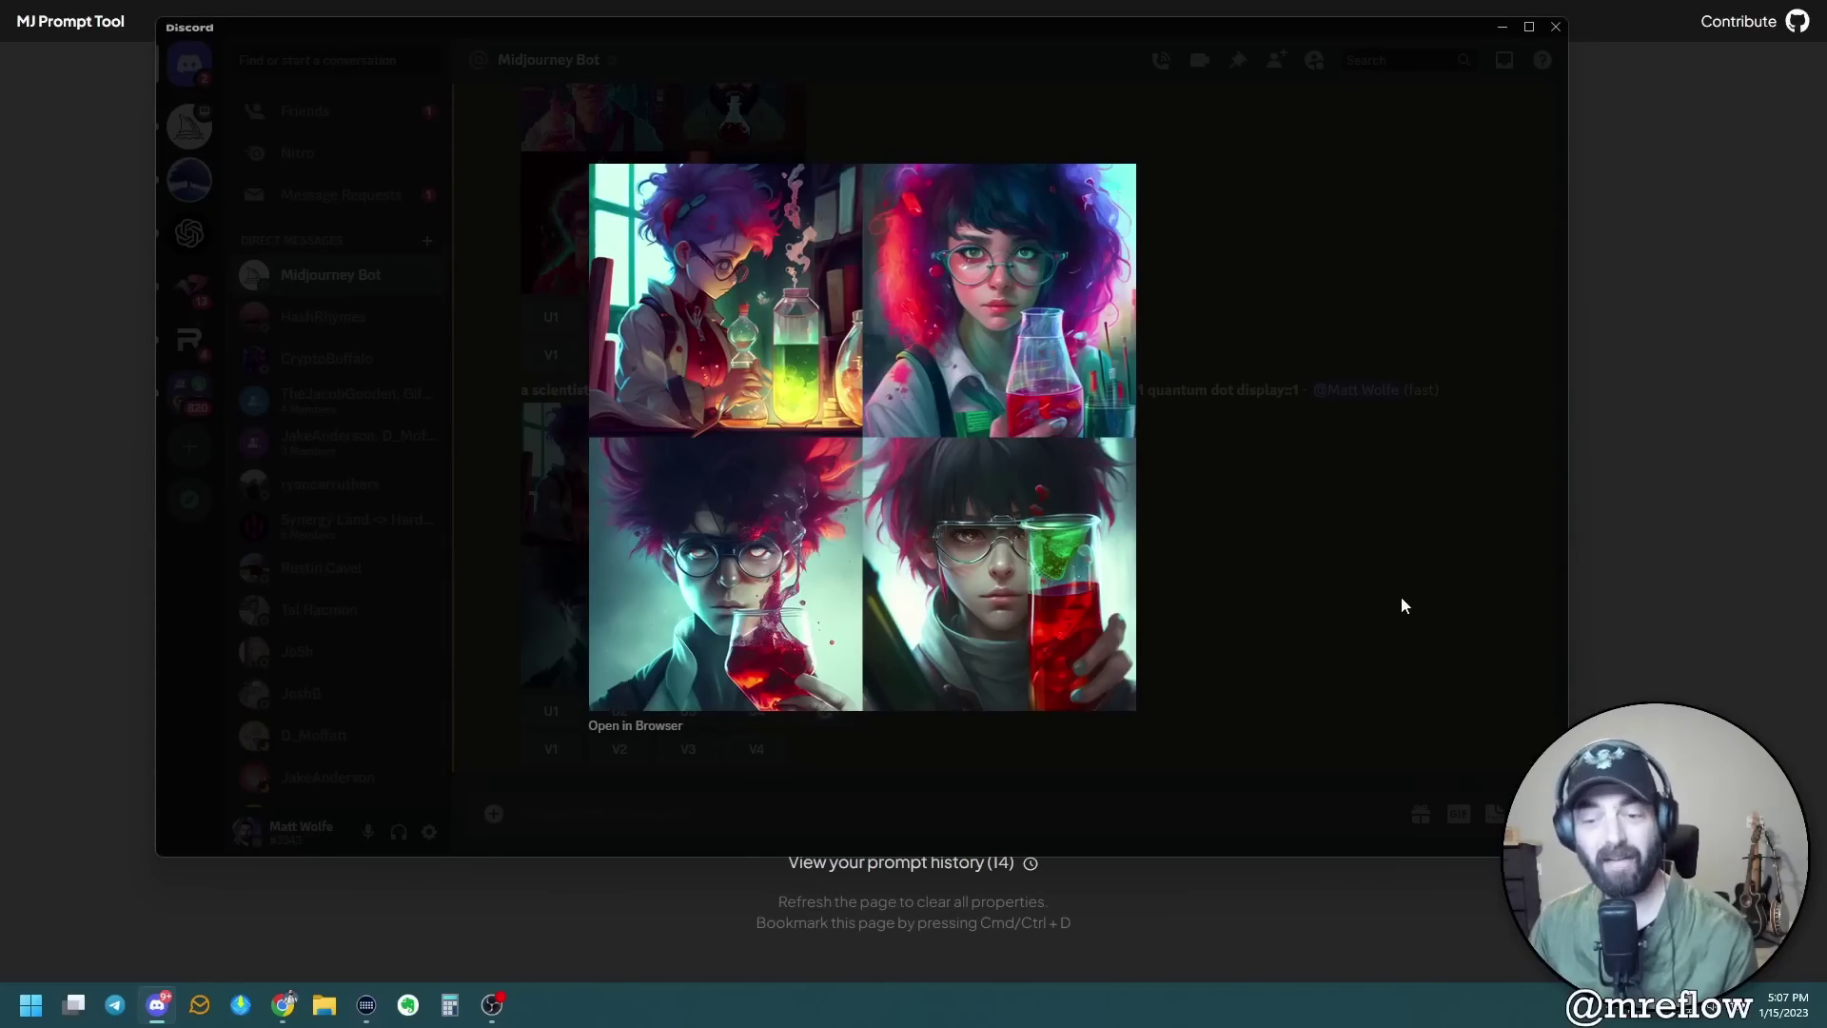
- Return to the MidJourney Prompt Helper and clear the Anime style and Quantum Dot Display lighting from the prompt
{"action": "key", "text": "alt+Tab"}
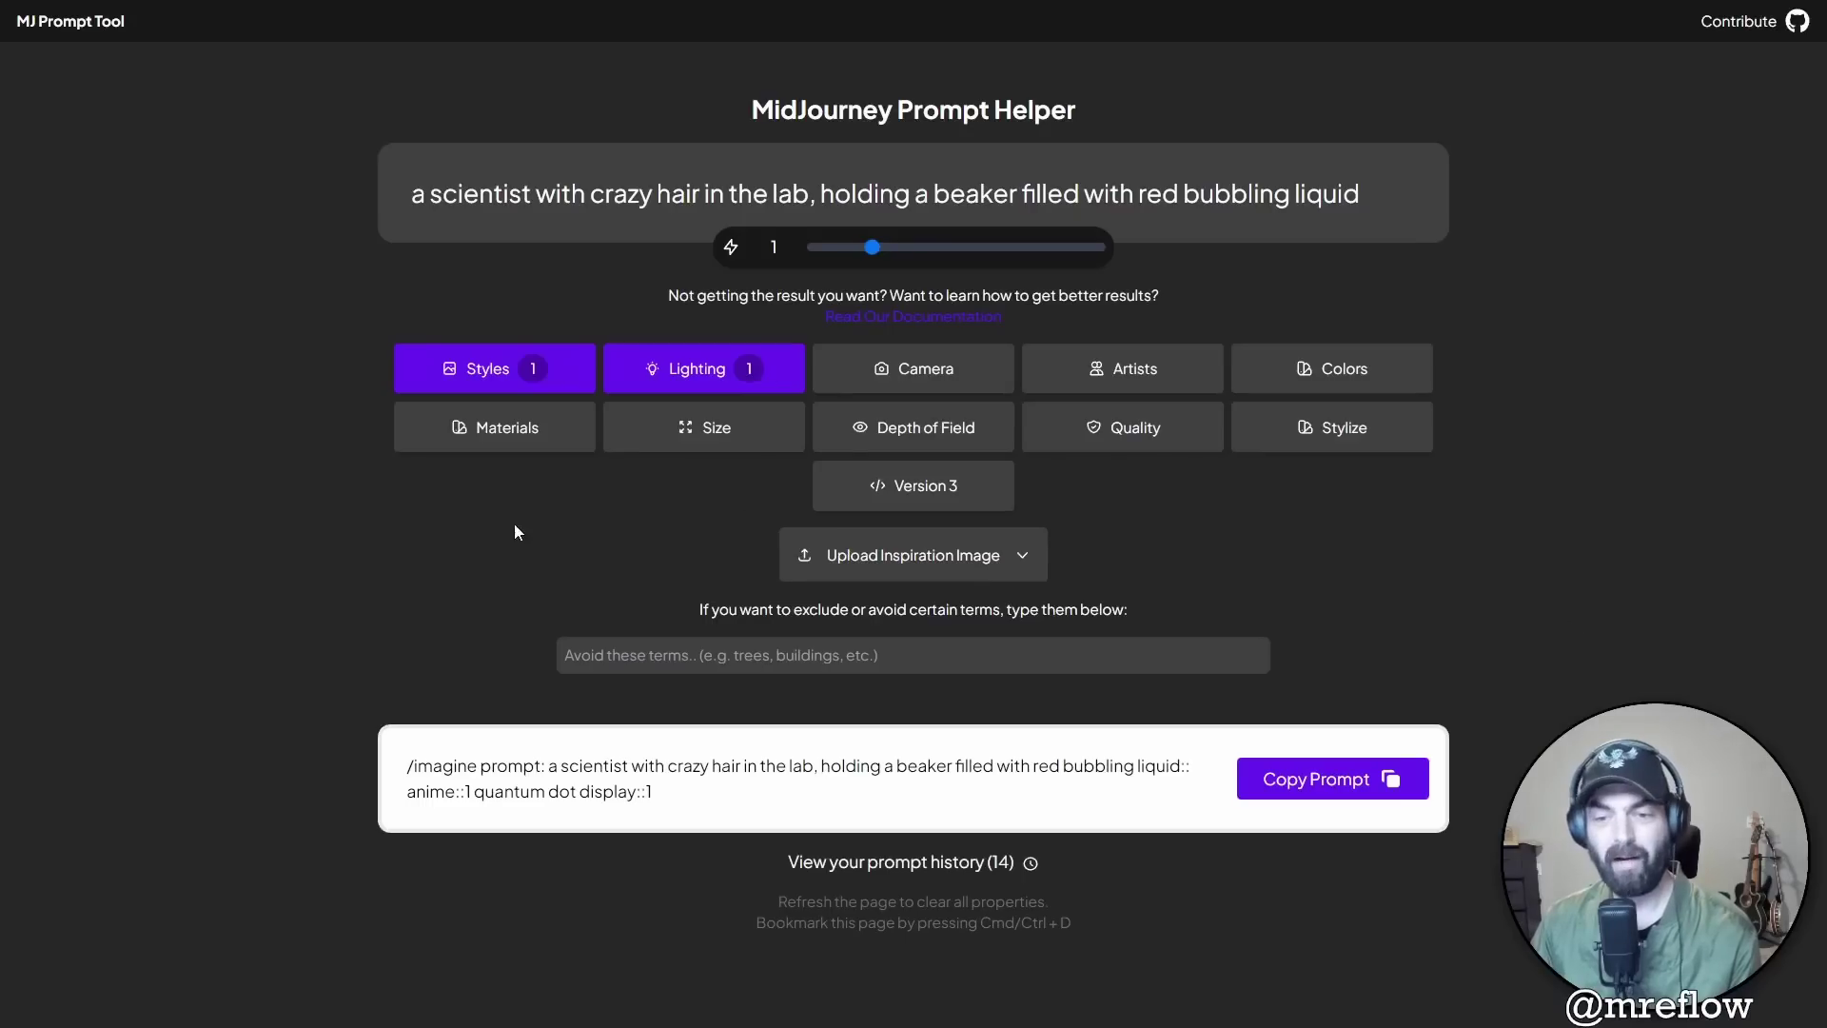
{"action": "left_click", "coordinate": [471, 383]}
{"action": "left_click", "coordinate": [1328, 815]}
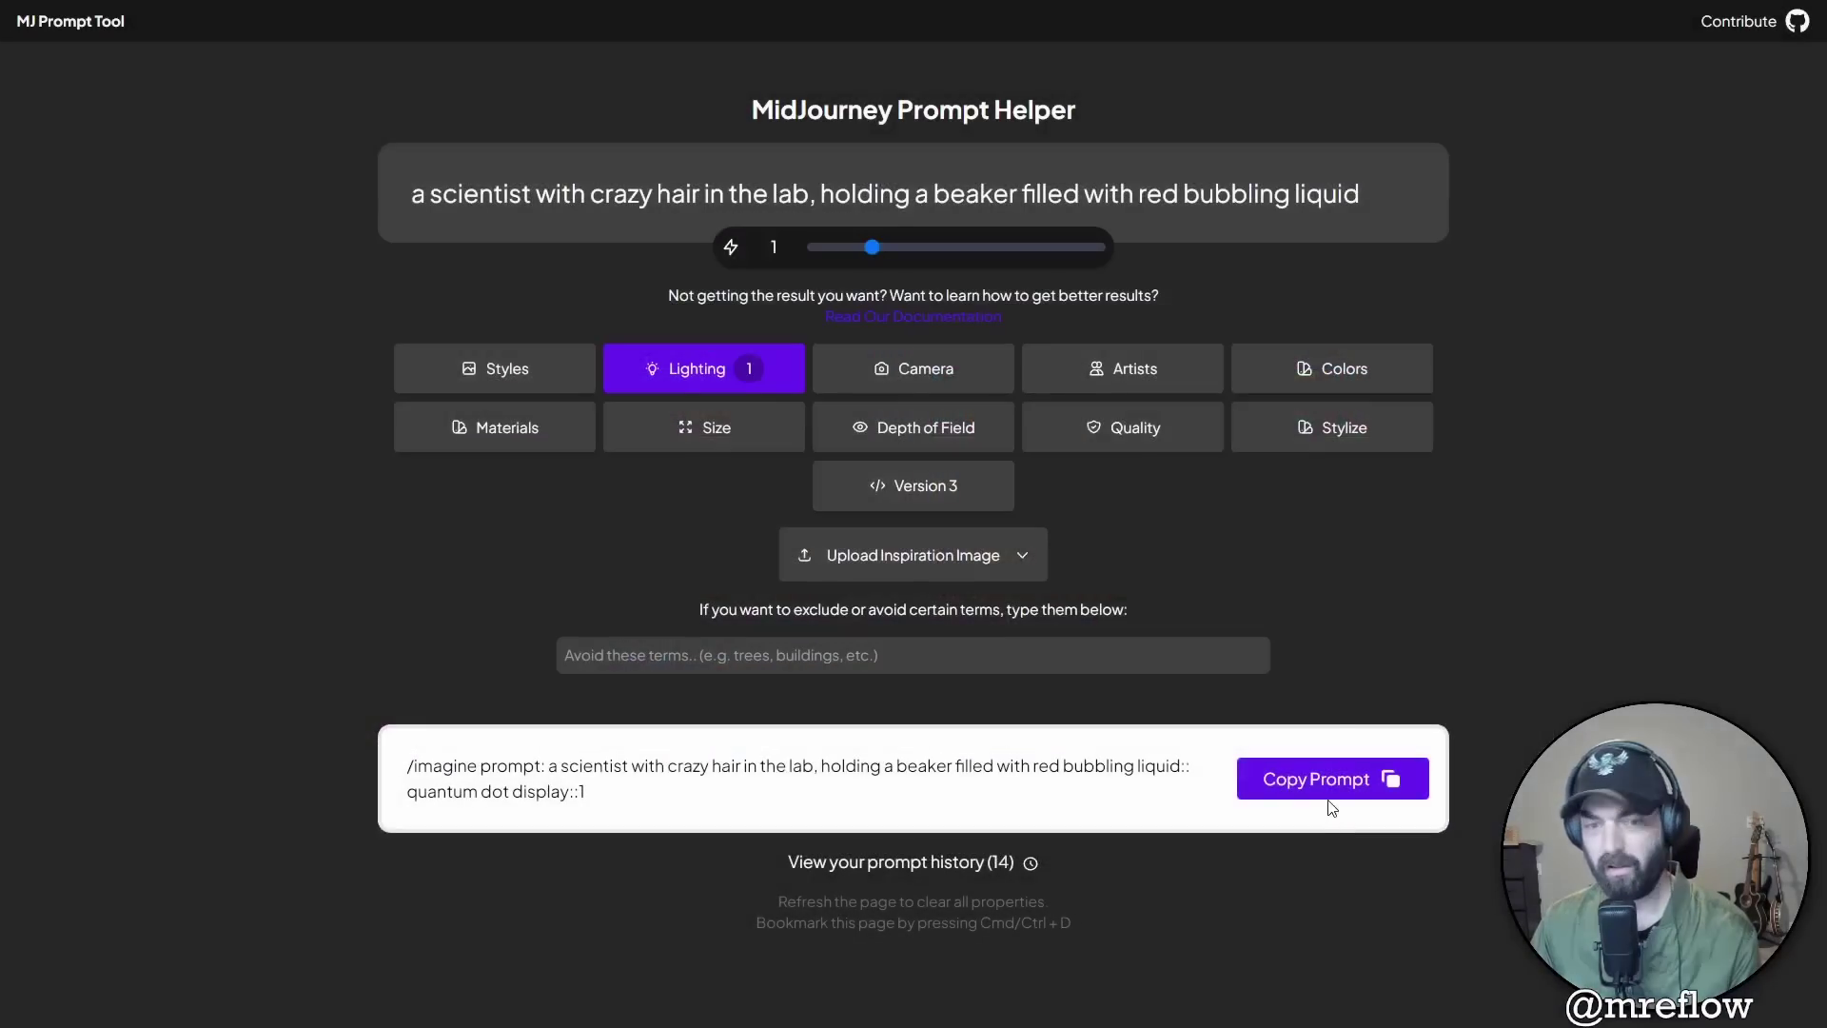
{"action": "left_click", "coordinate": [674, 374]}
{"action": "left_click", "coordinate": [1299, 819]}
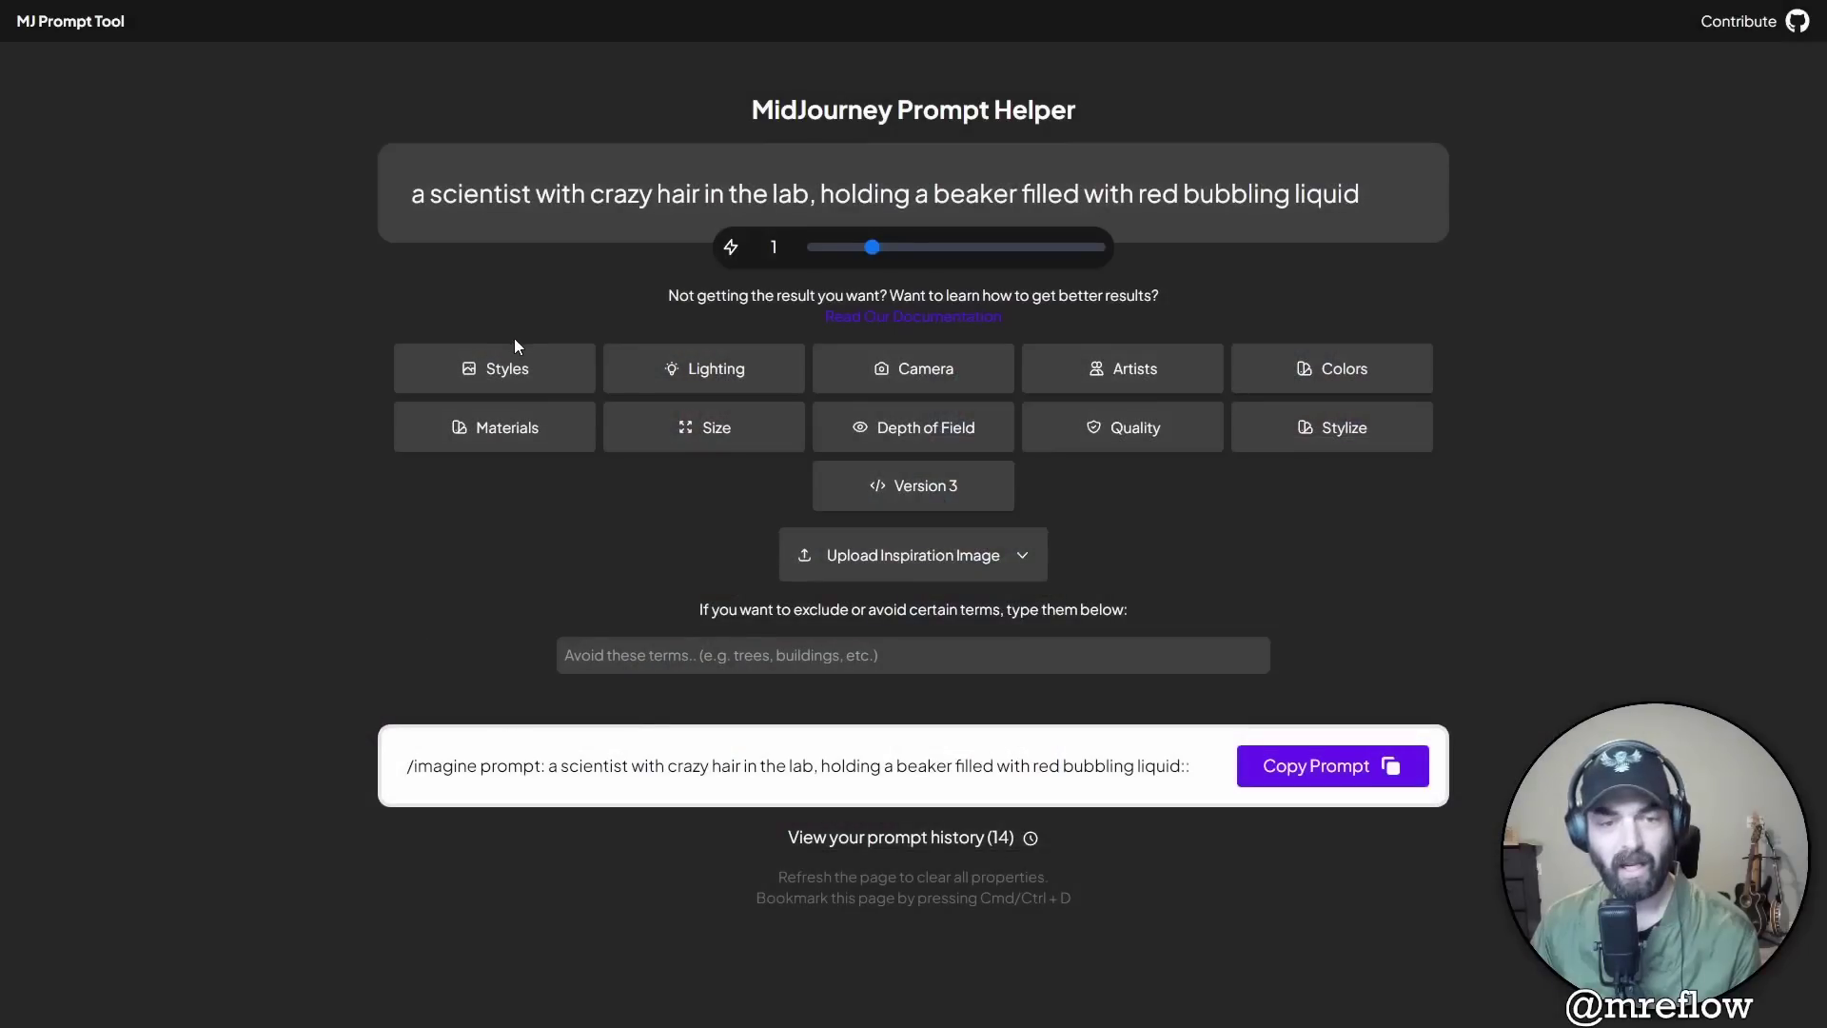
- Add the Graphic Novel style to the scientist prompt
{"action": "left_click", "coordinate": [514, 366]}
{"action": "scroll", "coordinate": [799, 552], "scroll_direction": "down", "scroll_amount": 6}
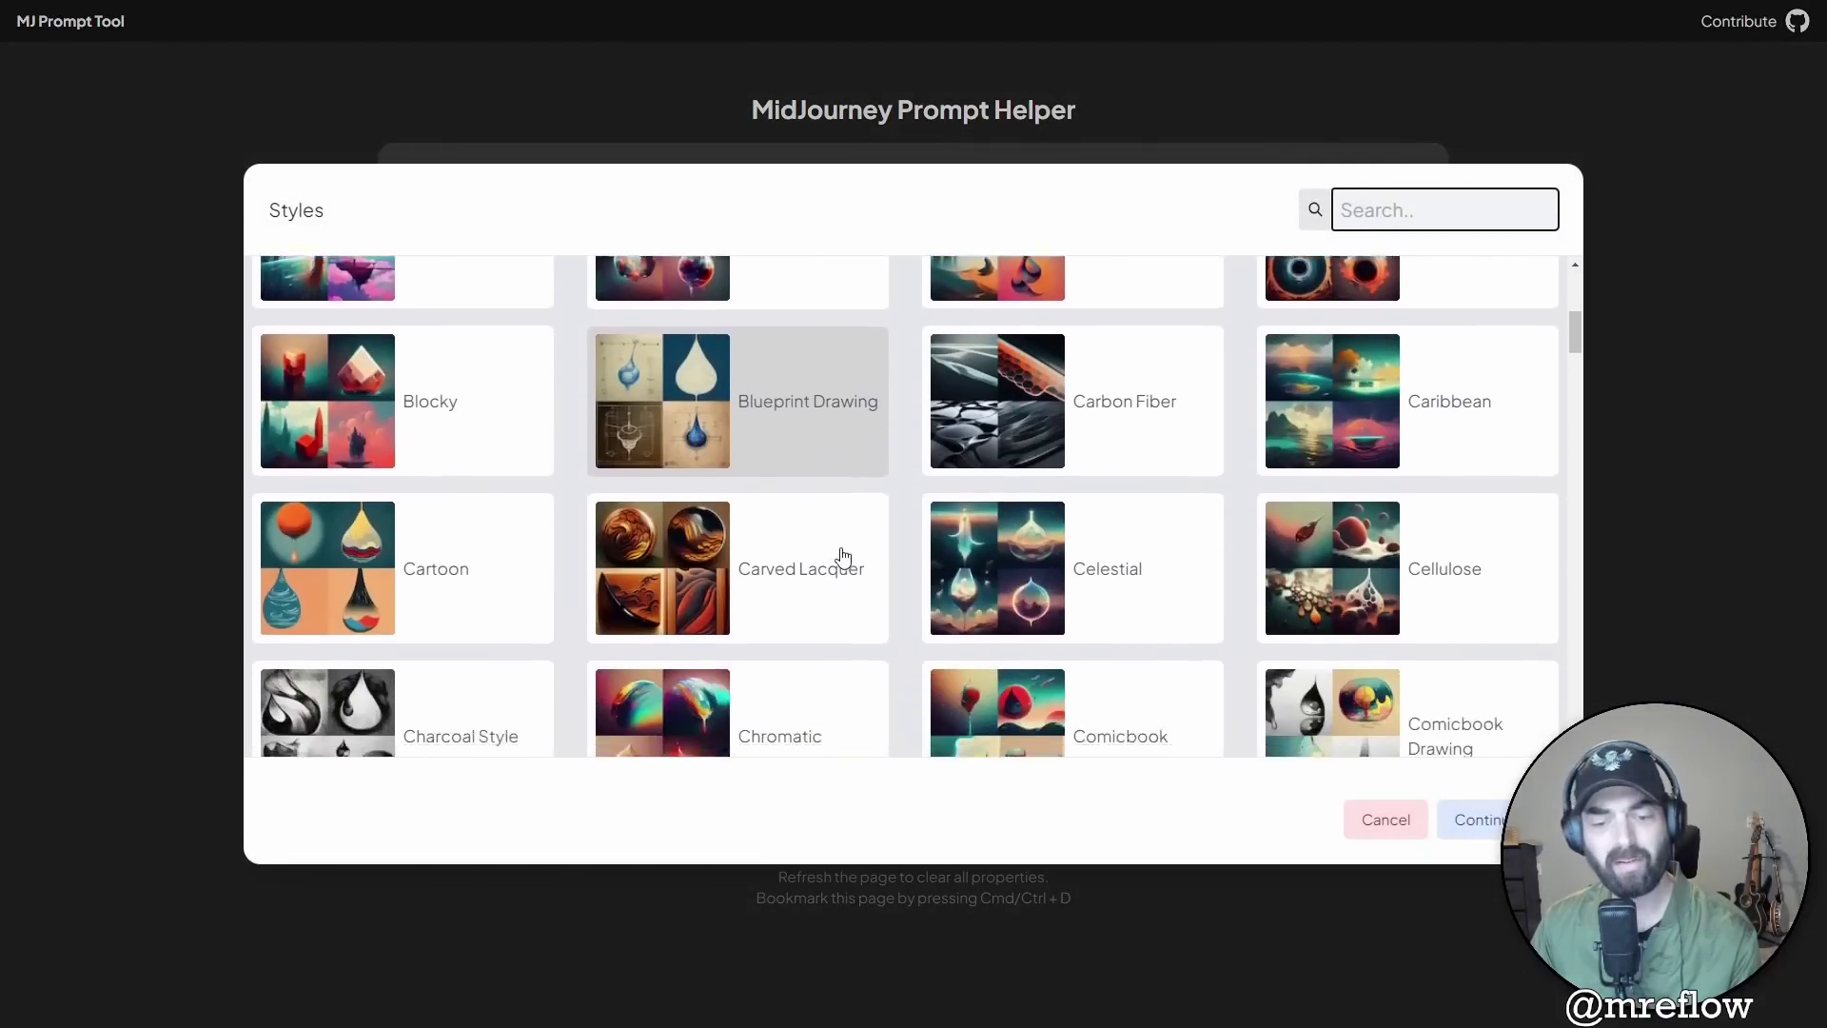
{"action": "scroll", "coordinate": [1142, 627], "scroll_direction": "down", "scroll_amount": 10}
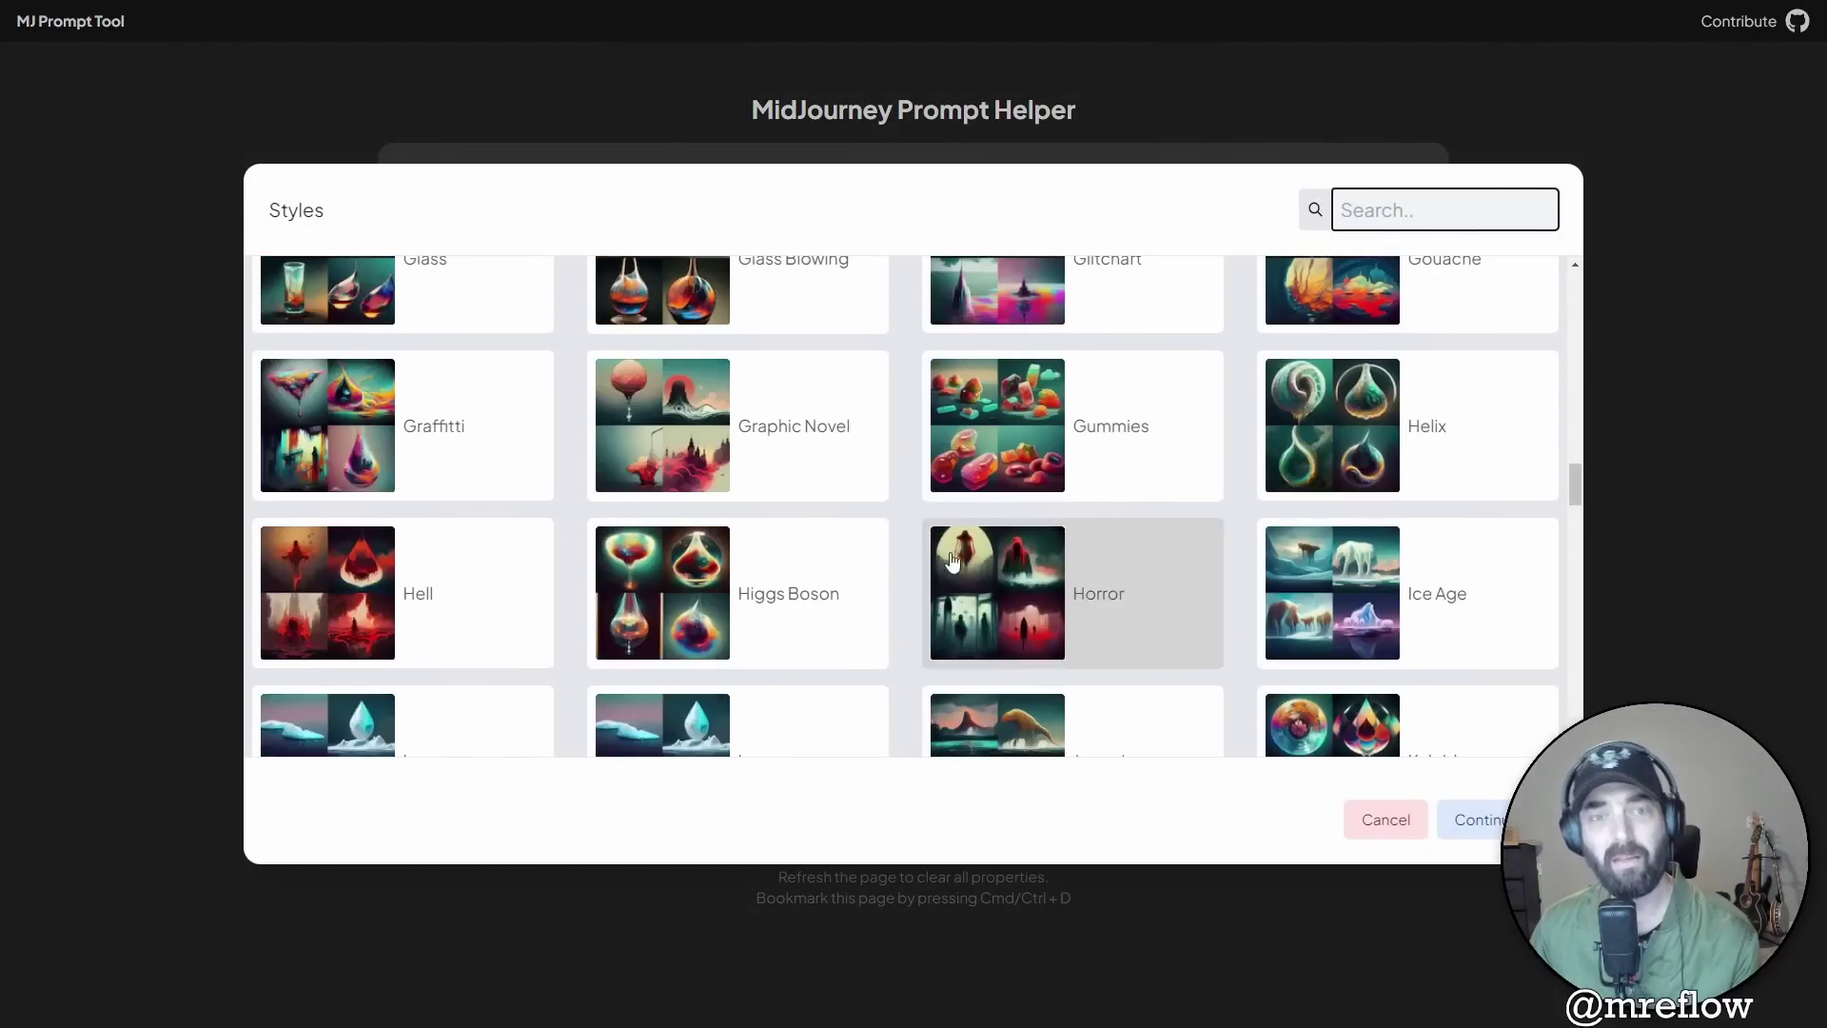
{"action": "left_click", "coordinate": [775, 462]}
{"action": "left_click", "coordinate": [1484, 842]}
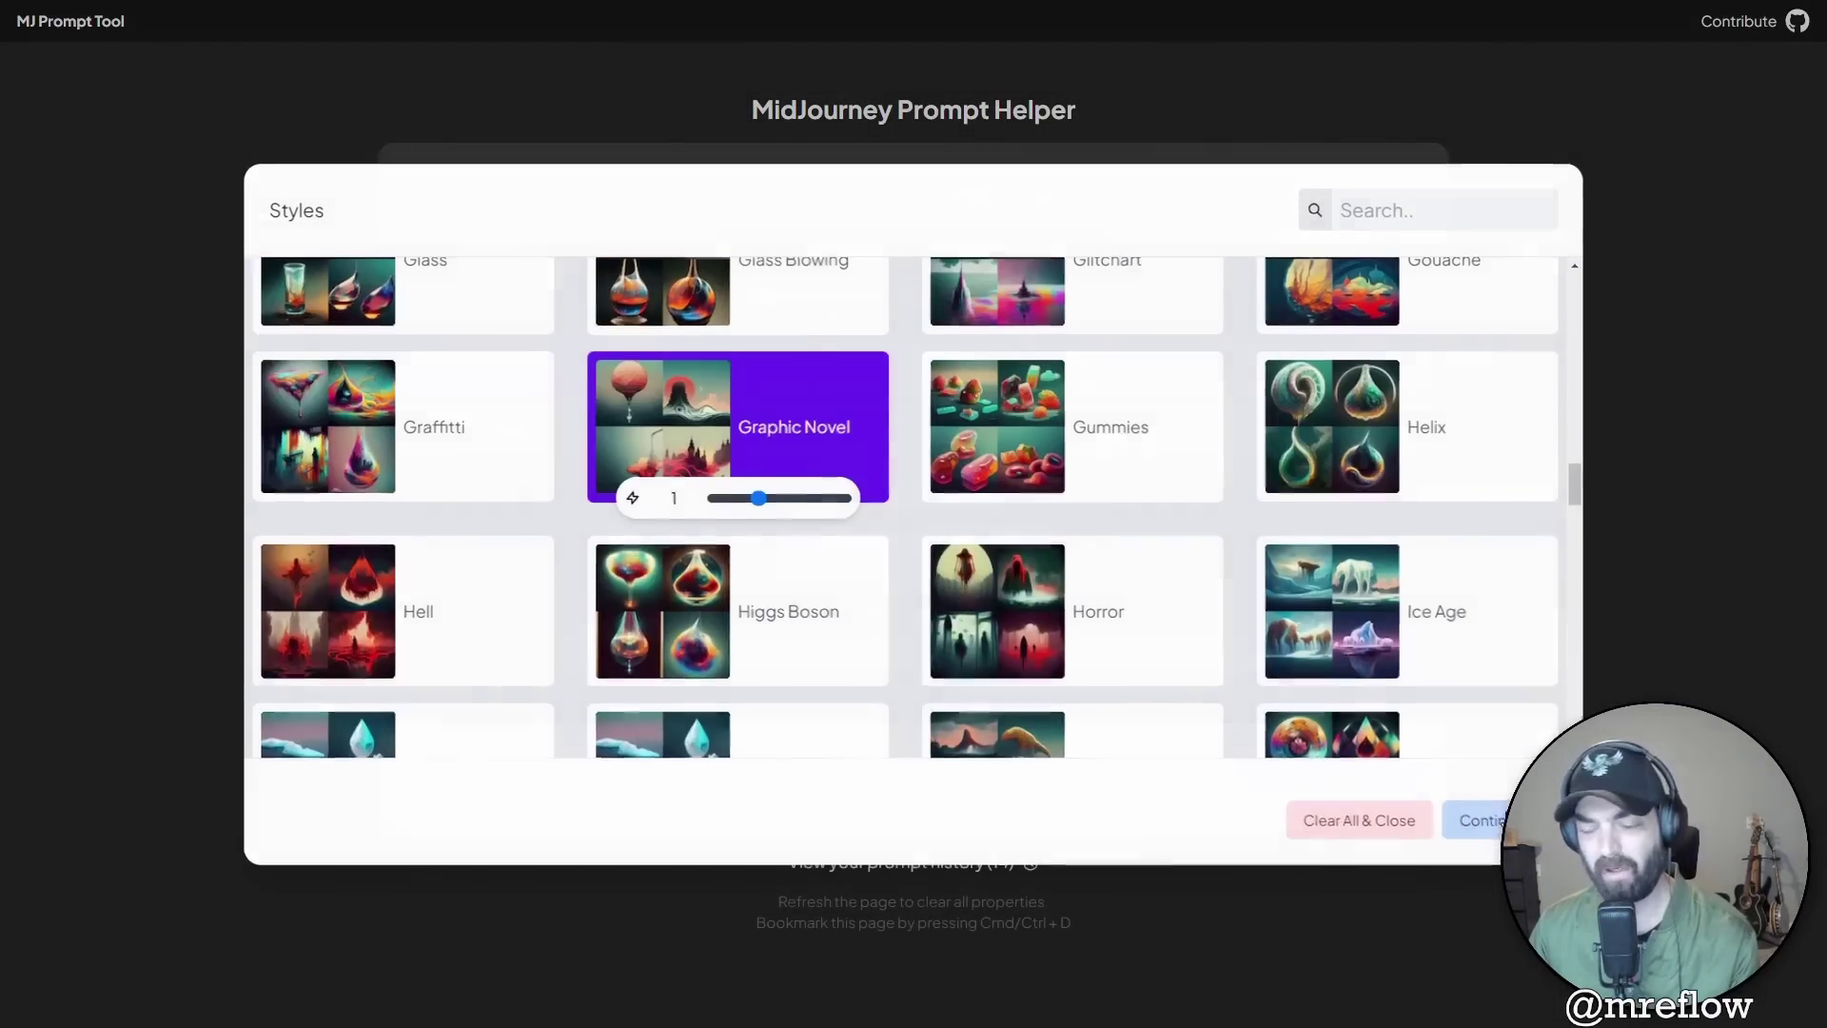
- Add the Dusk lighting to the Graphic Novel prompt
{"action": "left_click", "coordinate": [889, 392]}
{"action": "scroll", "coordinate": [1377, 586], "scroll_direction": "down", "scroll_amount": 8}
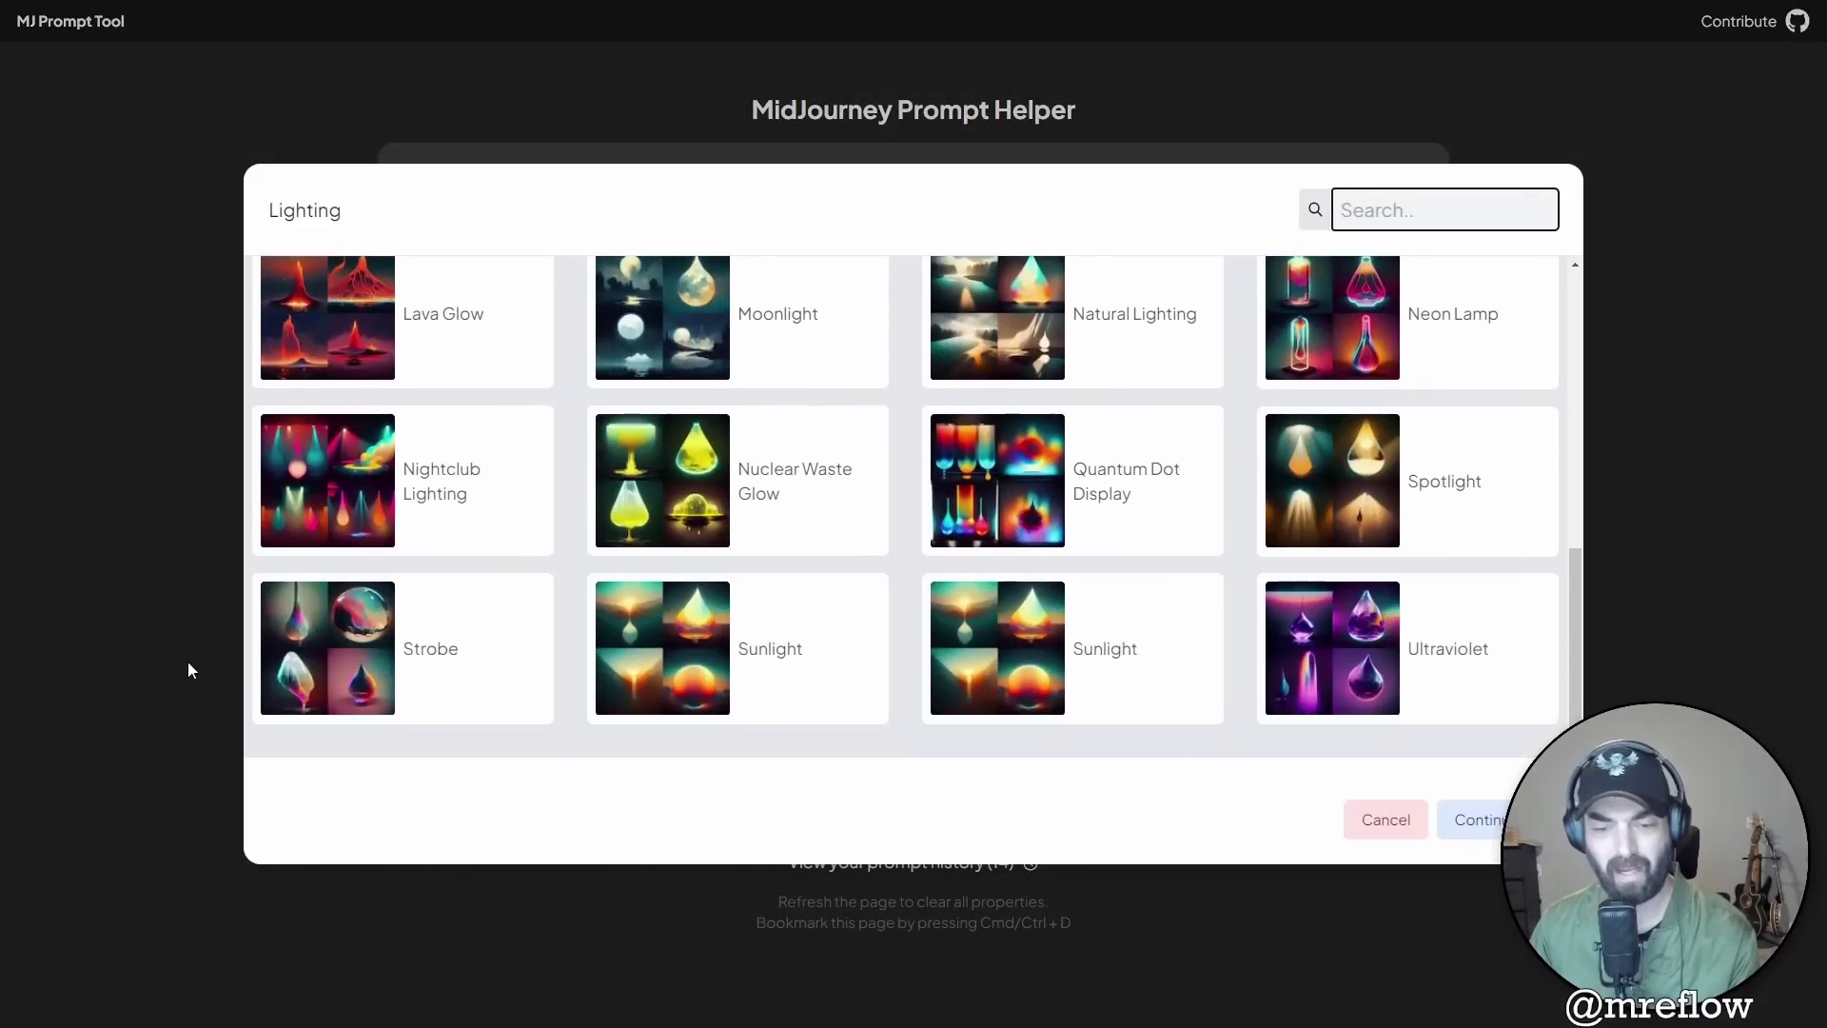
{"action": "scroll", "coordinate": [482, 428], "scroll_direction": "up", "scroll_amount": 4}
{"action": "left_click", "coordinate": [481, 387]}
{"action": "left_click", "coordinate": [1477, 819]}
- Add the Wide Angle Lens camera option to the prompt
{"action": "left_click", "coordinate": [1011, 387]}
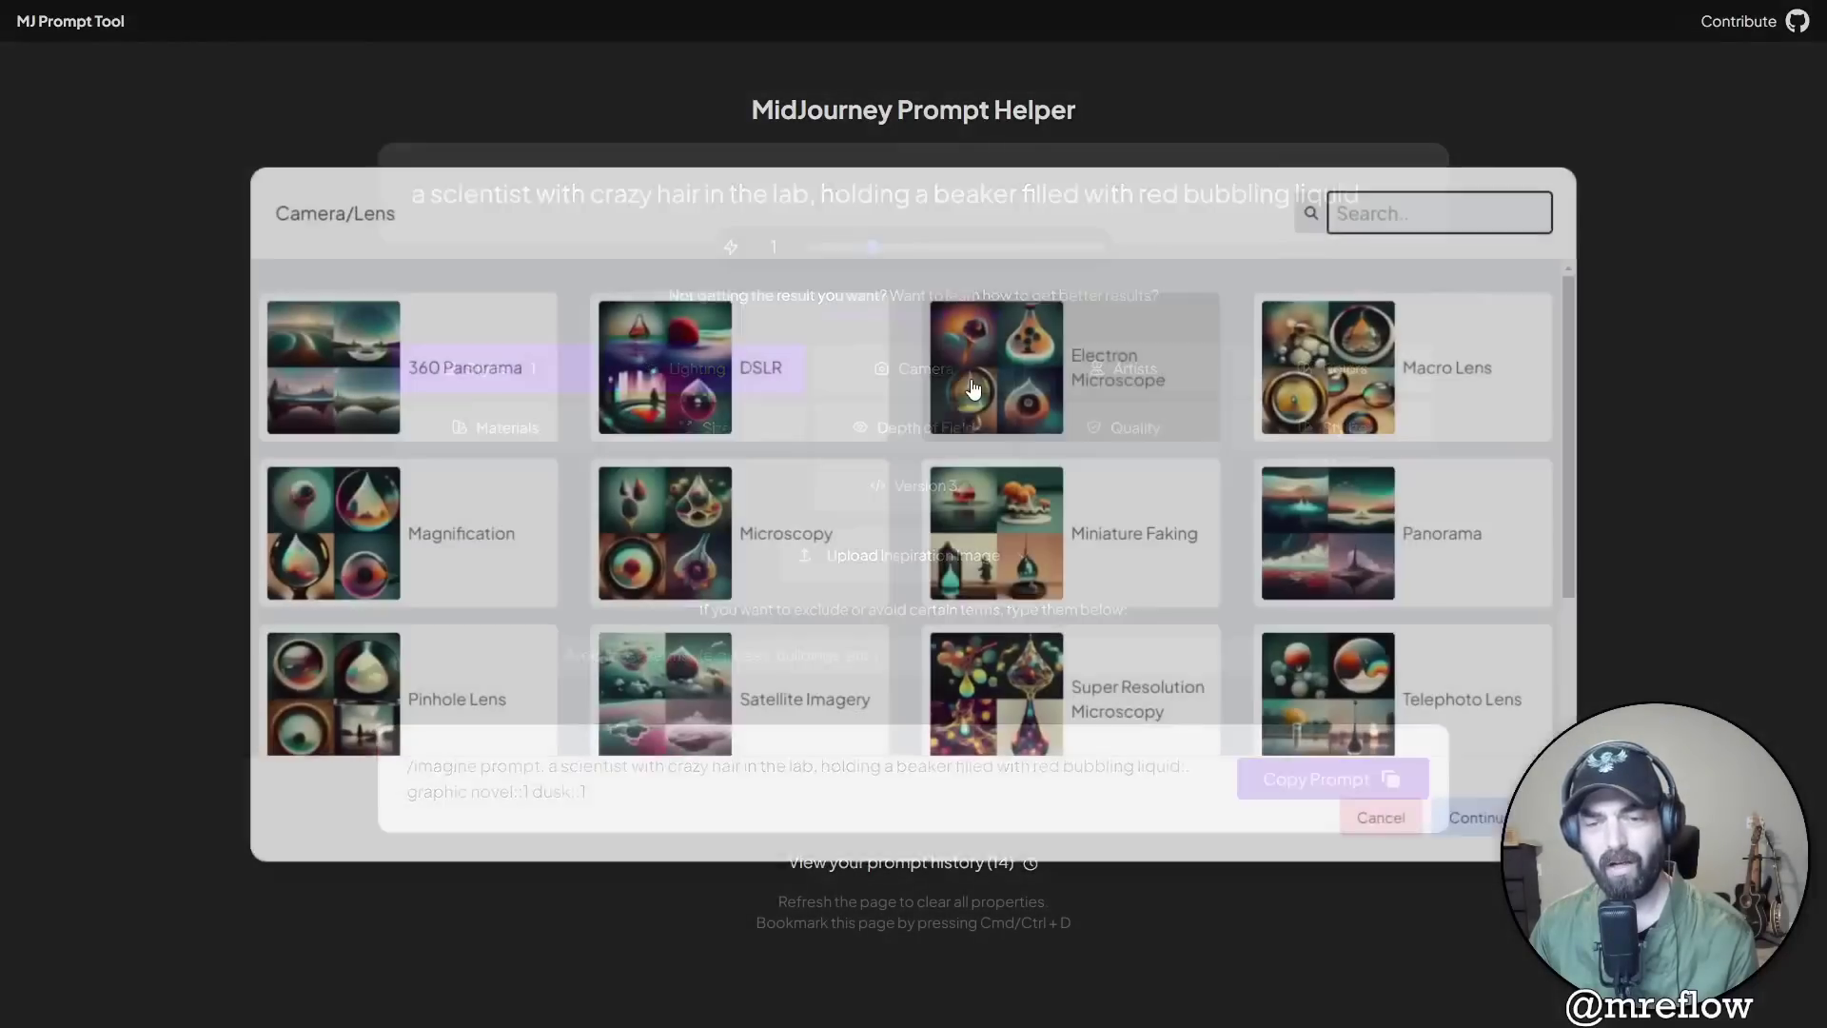
{"action": "scroll", "coordinate": [1427, 580], "scroll_direction": "down", "scroll_amount": 3}
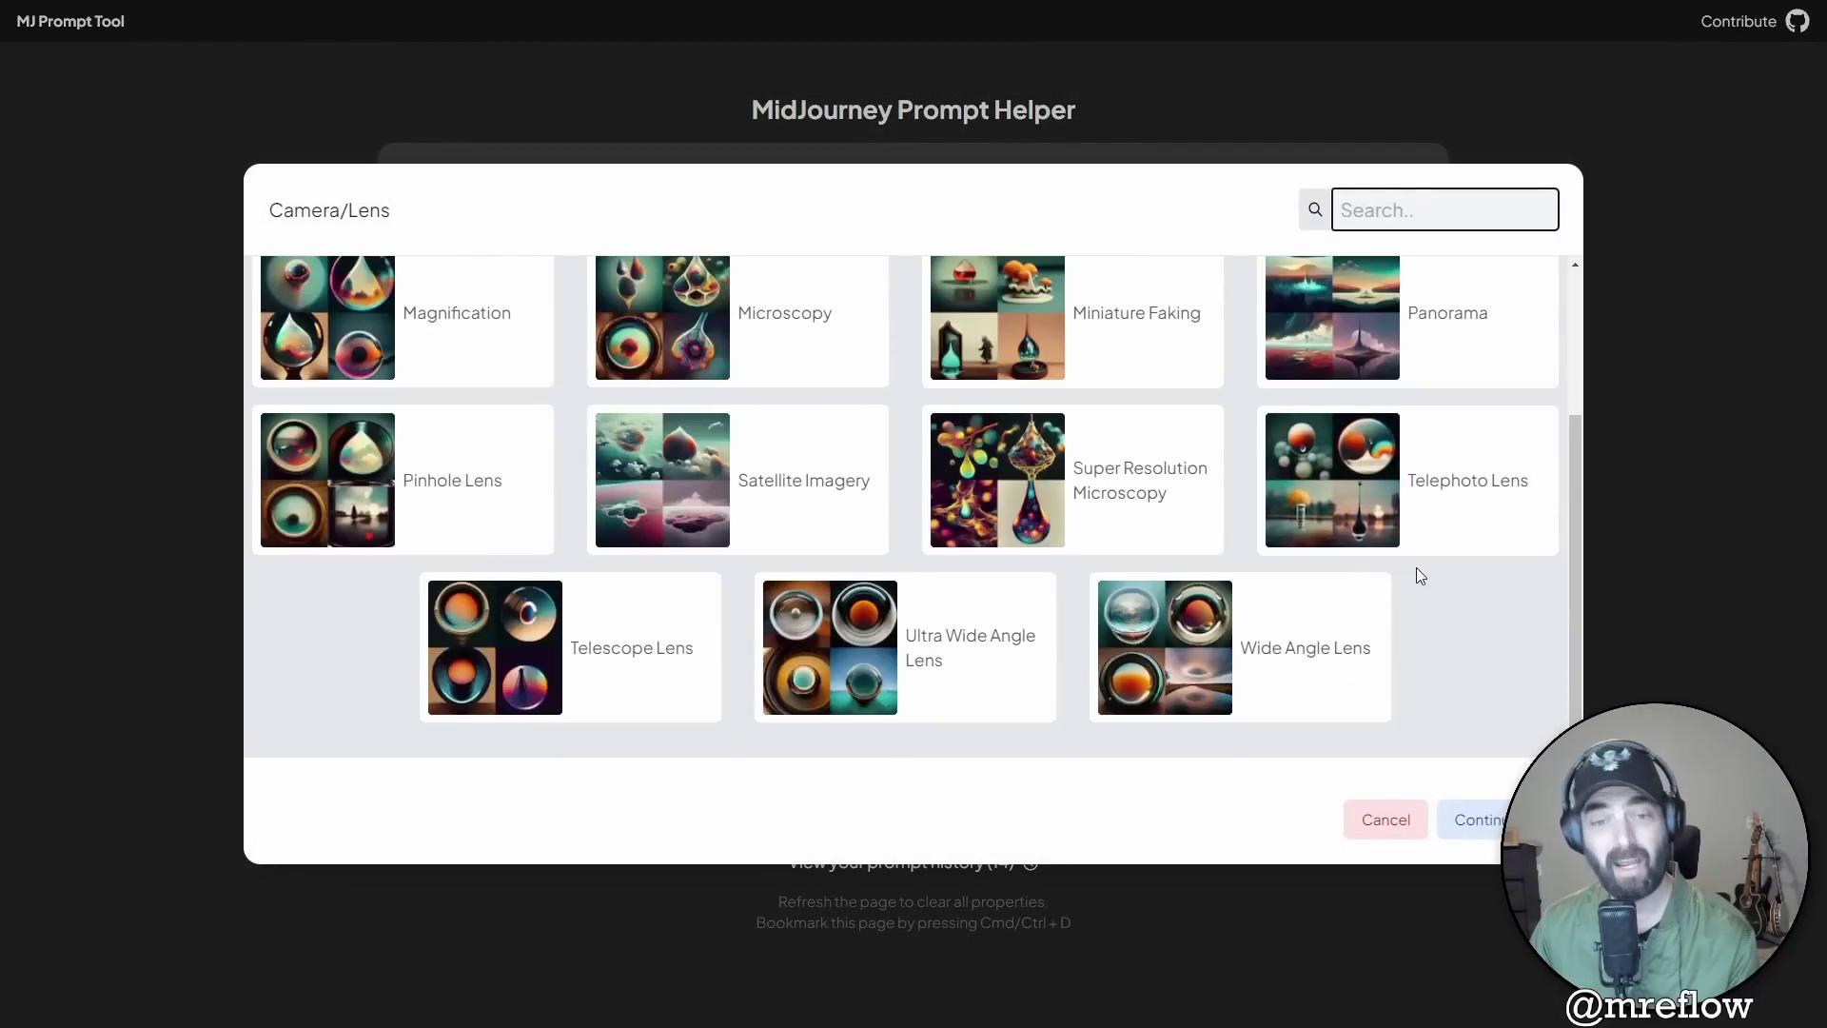
{"action": "scroll", "coordinate": [1357, 594], "scroll_direction": "up", "scroll_amount": 1}
{"action": "scroll", "coordinate": [1332, 571], "scroll_direction": "down", "scroll_amount": 1}
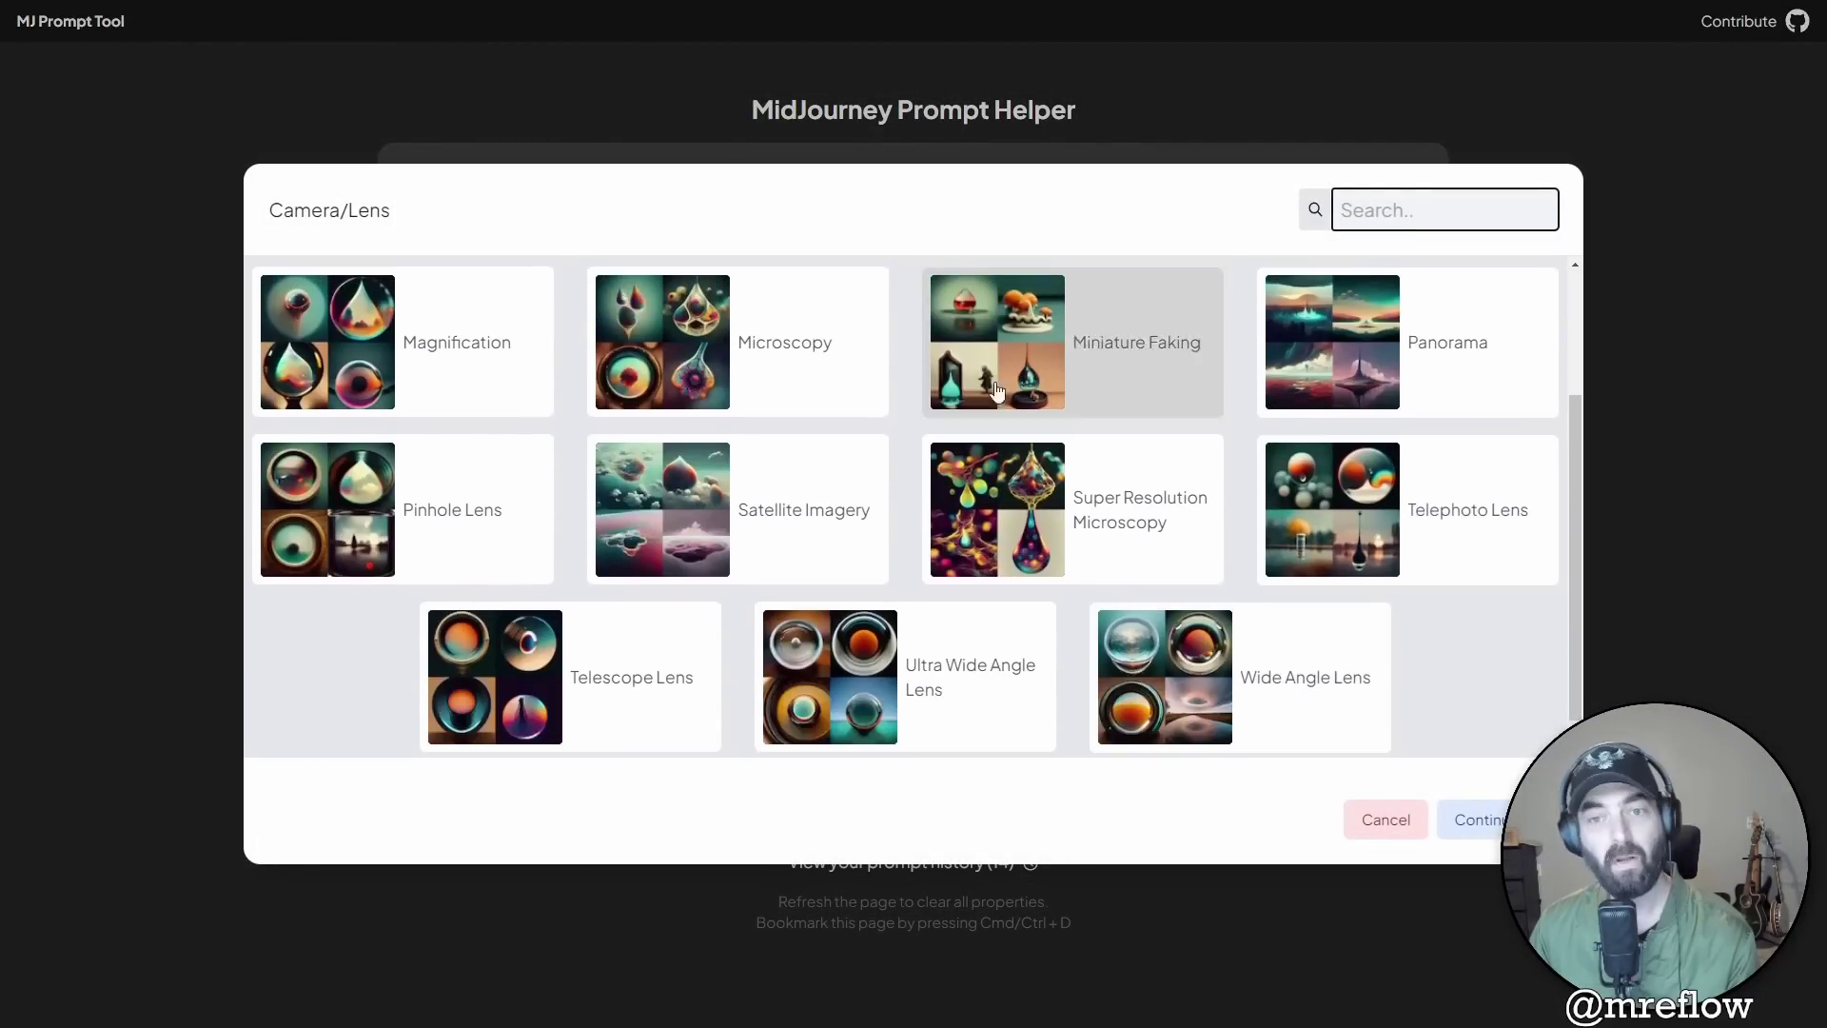
{"action": "left_click", "coordinate": [1296, 693]}
{"action": "left_click", "coordinate": [1477, 819]}
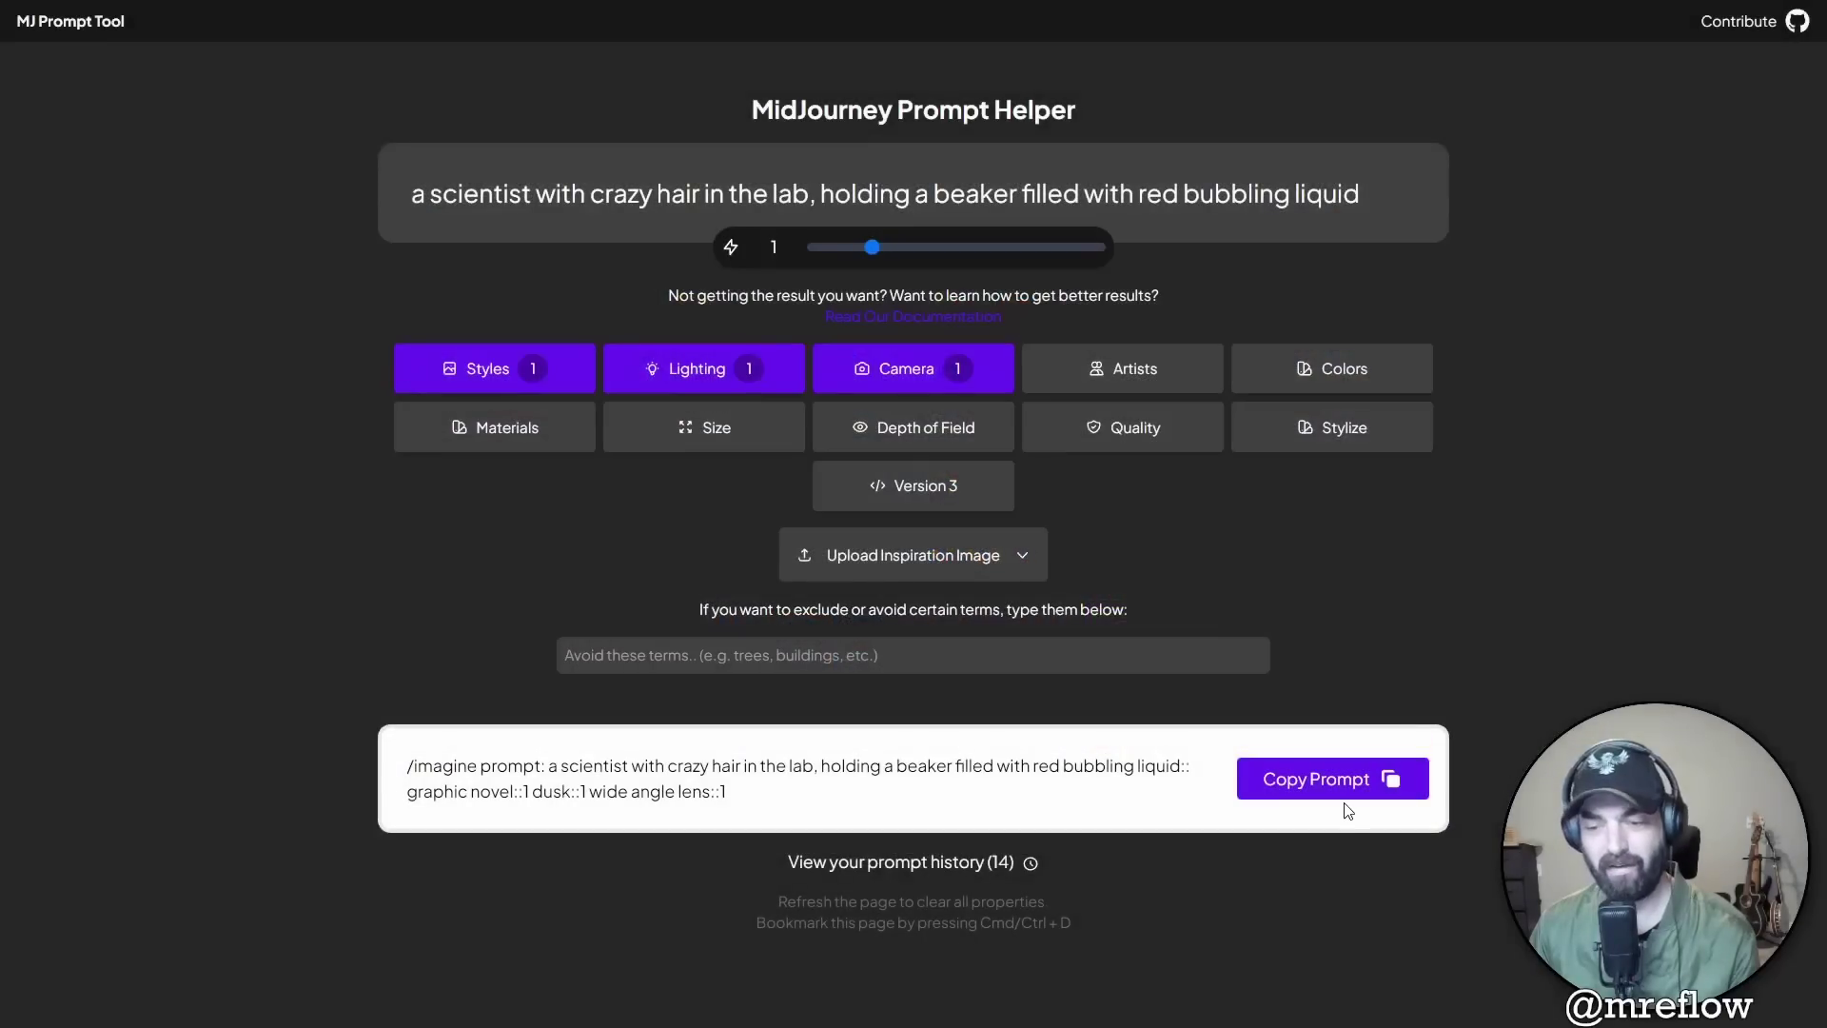
- Copy the Graphic Novel, Dusk and Wide Angle Lens prompt and submit it to the Midjourney Bot in Discord
{"action": "left_click", "coordinate": [1370, 778]}
{"action": "left_click", "coordinate": [157, 1005]}
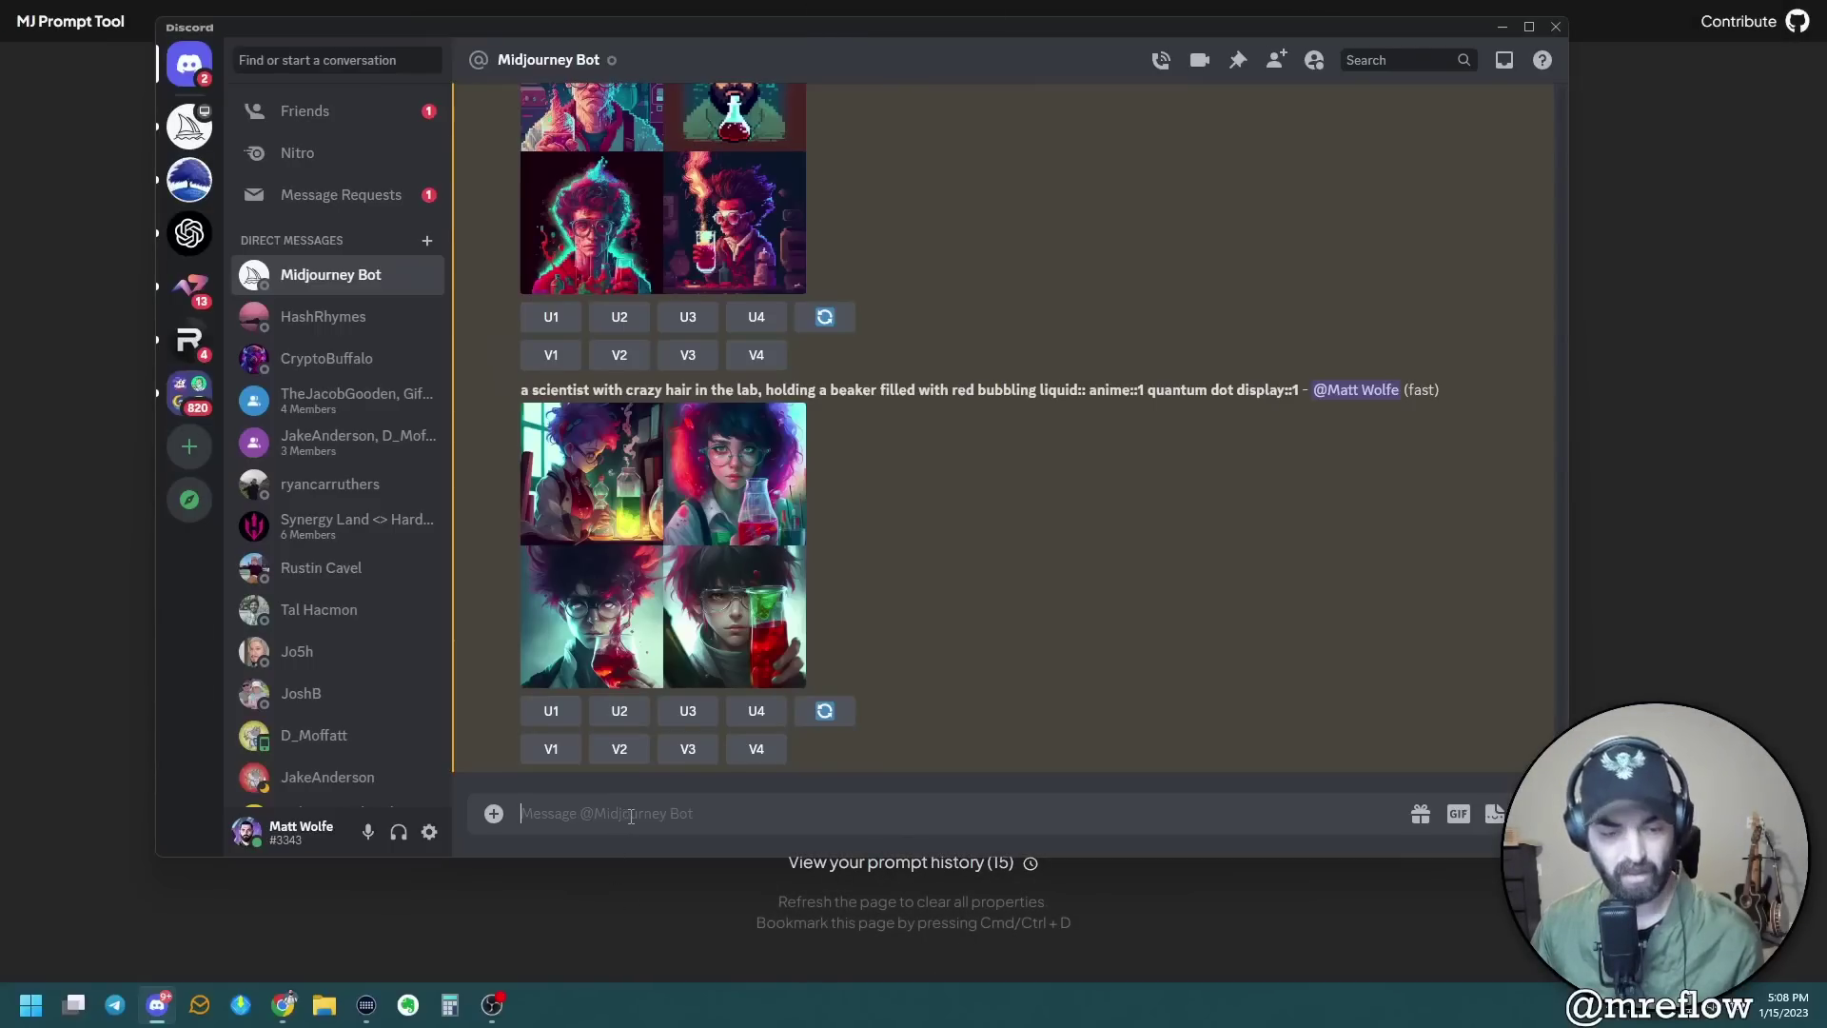
{"action": "key", "text": "ctrl+v"}
{"action": "key", "text": "Return"}
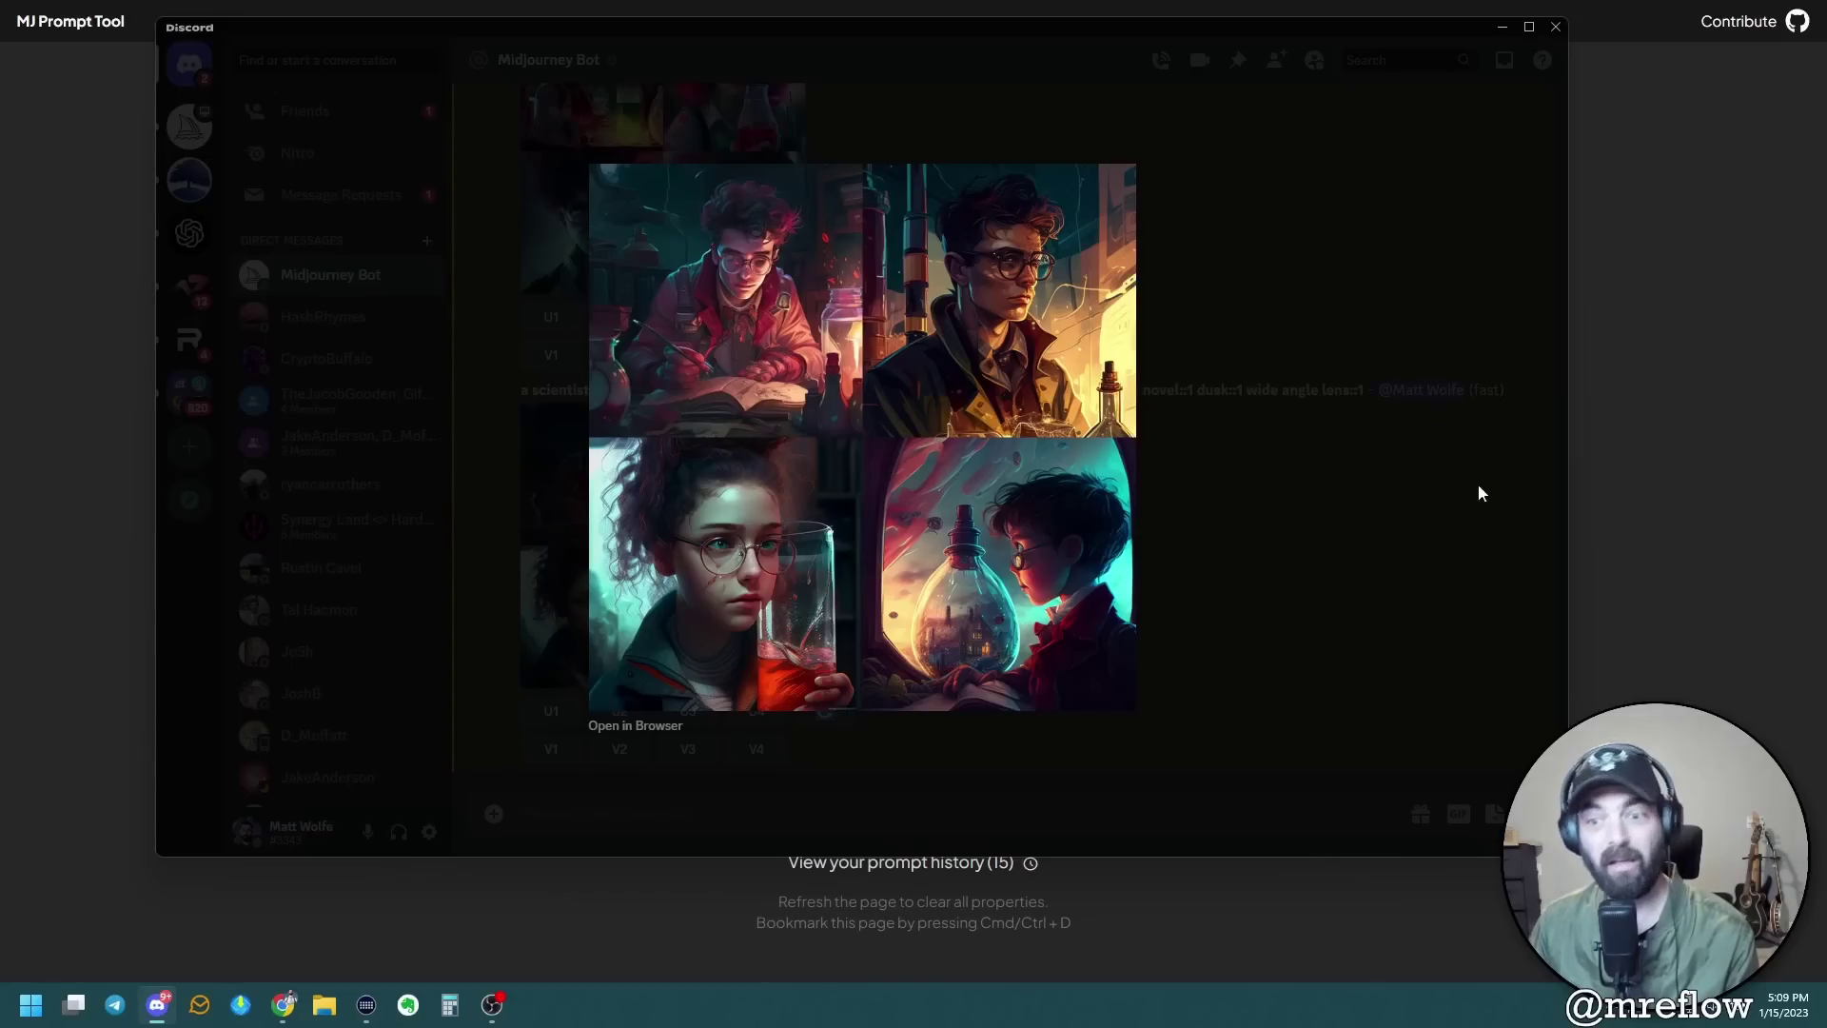
- Return to the MidJourney Prompt Helper and clear the Graphic Novel style from the prompt
{"action": "left_click", "coordinate": [1717, 701]}
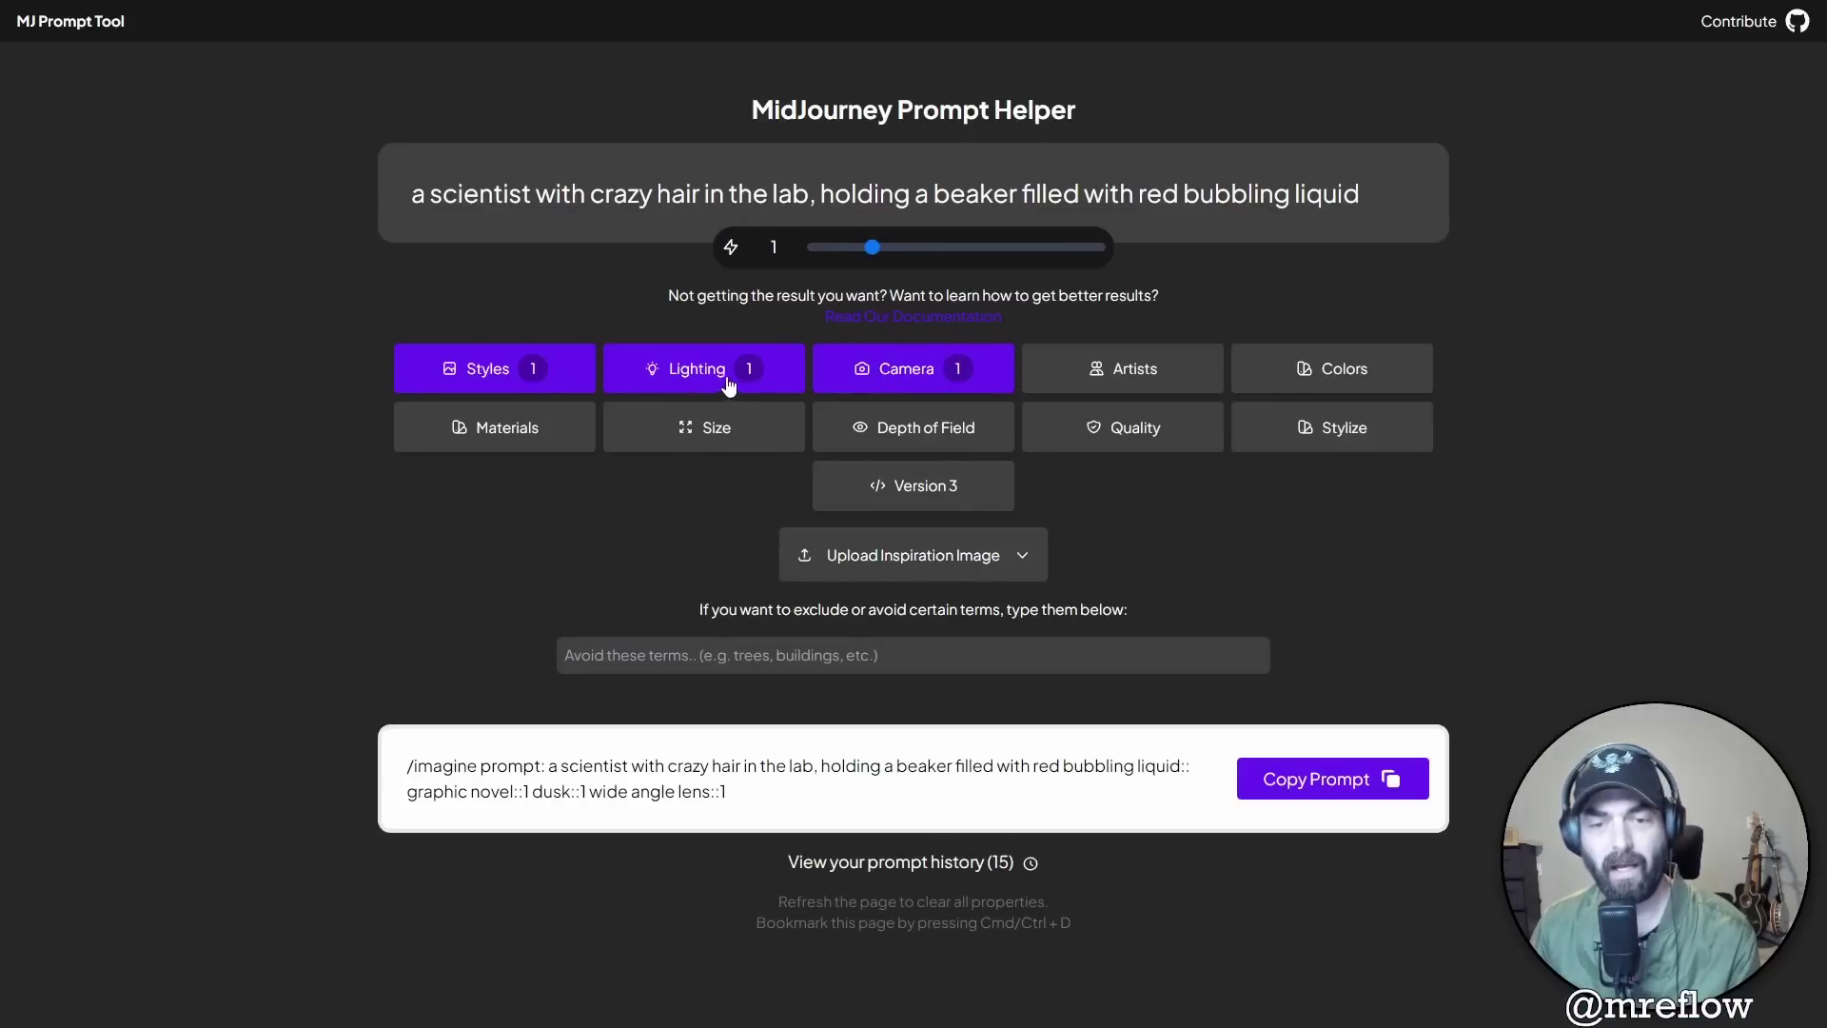
{"action": "left_click", "coordinate": [544, 373]}
{"action": "scroll", "coordinate": [880, 524], "scroll_direction": "down", "scroll_amount": 9}
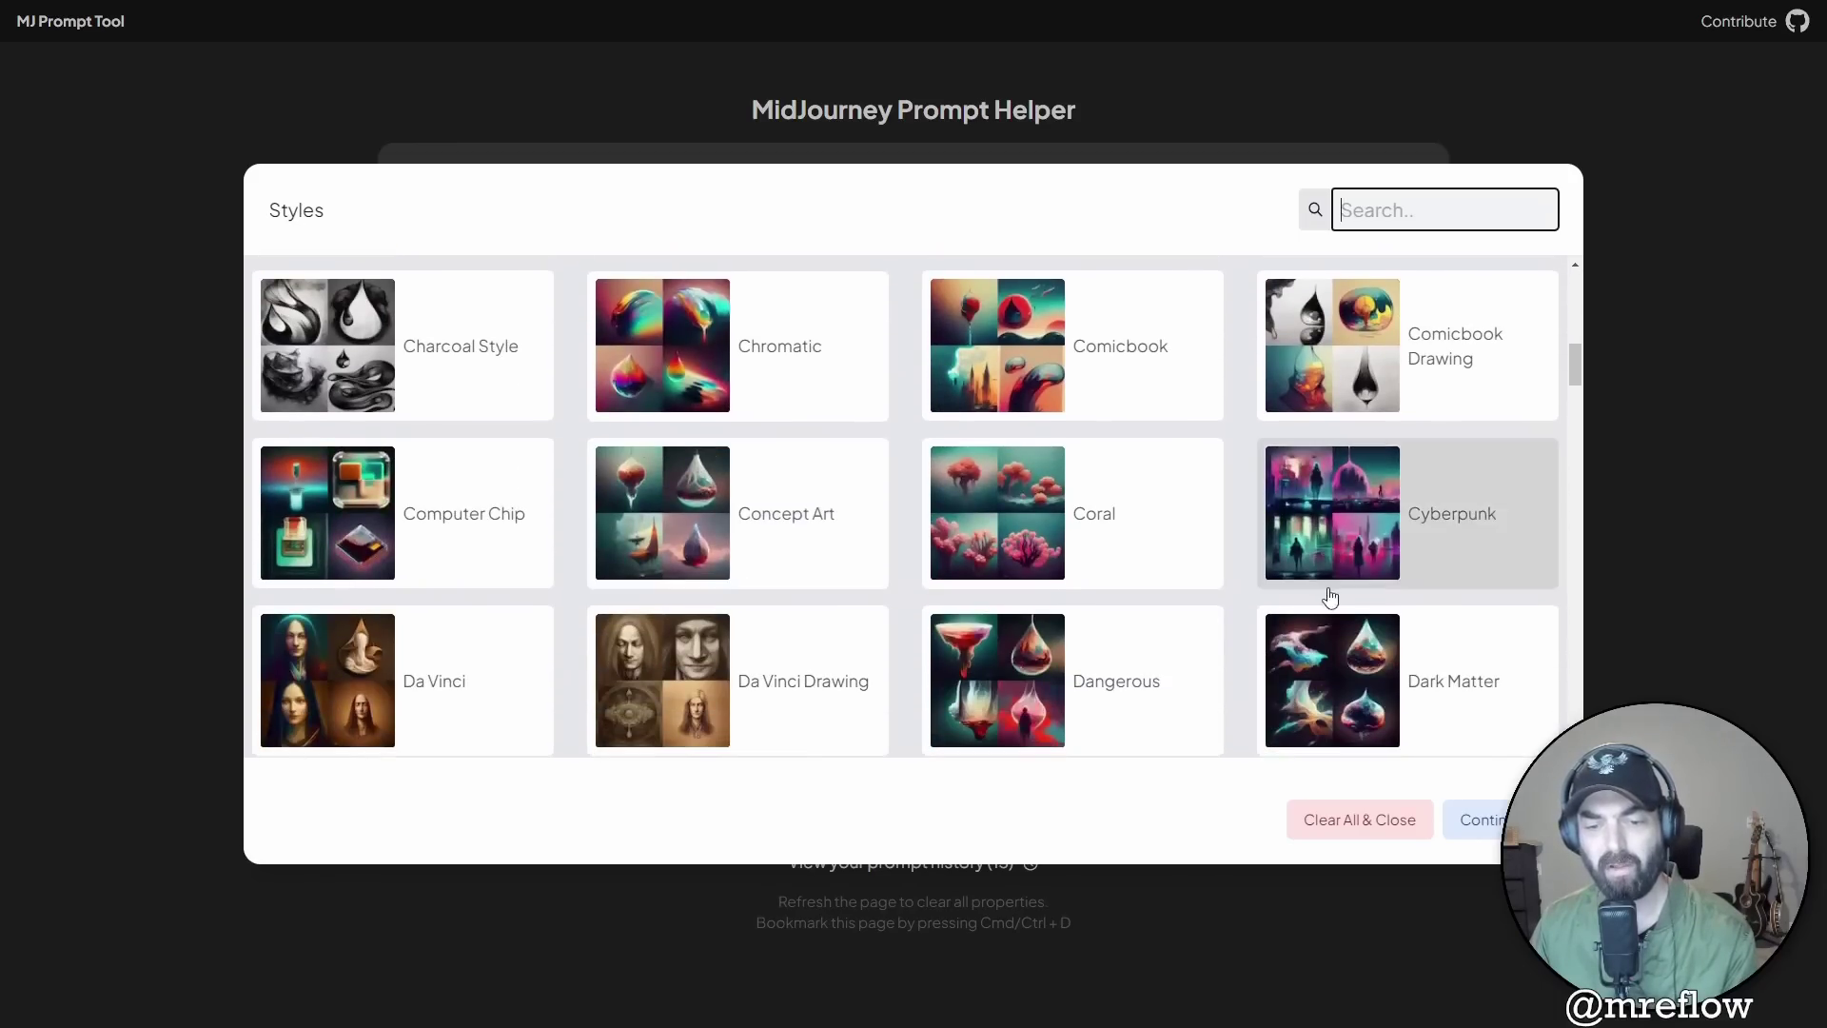
{"action": "left_click", "coordinate": [1366, 822]}
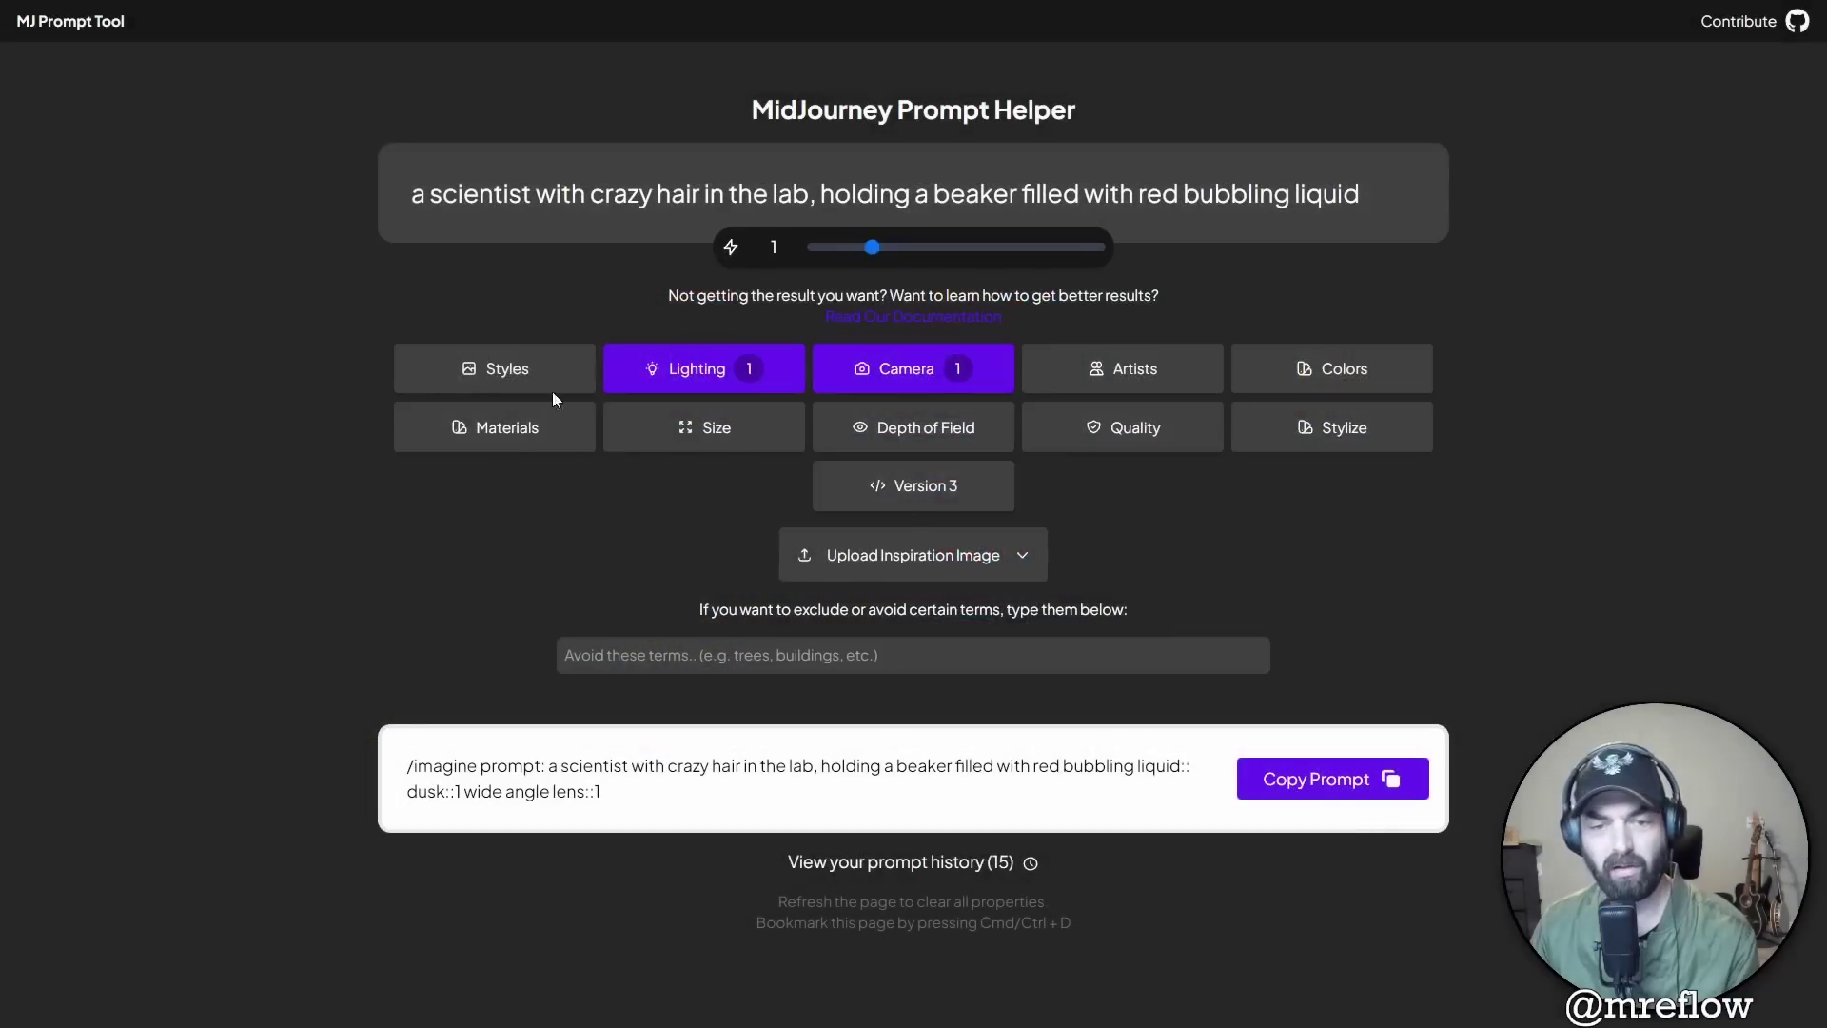
- Replace the Dusk lighting with Electric Arc in the prompt
{"action": "left_click", "coordinate": [704, 368]}
{"action": "scroll", "coordinate": [837, 562], "scroll_direction": "down", "scroll_amount": 3}
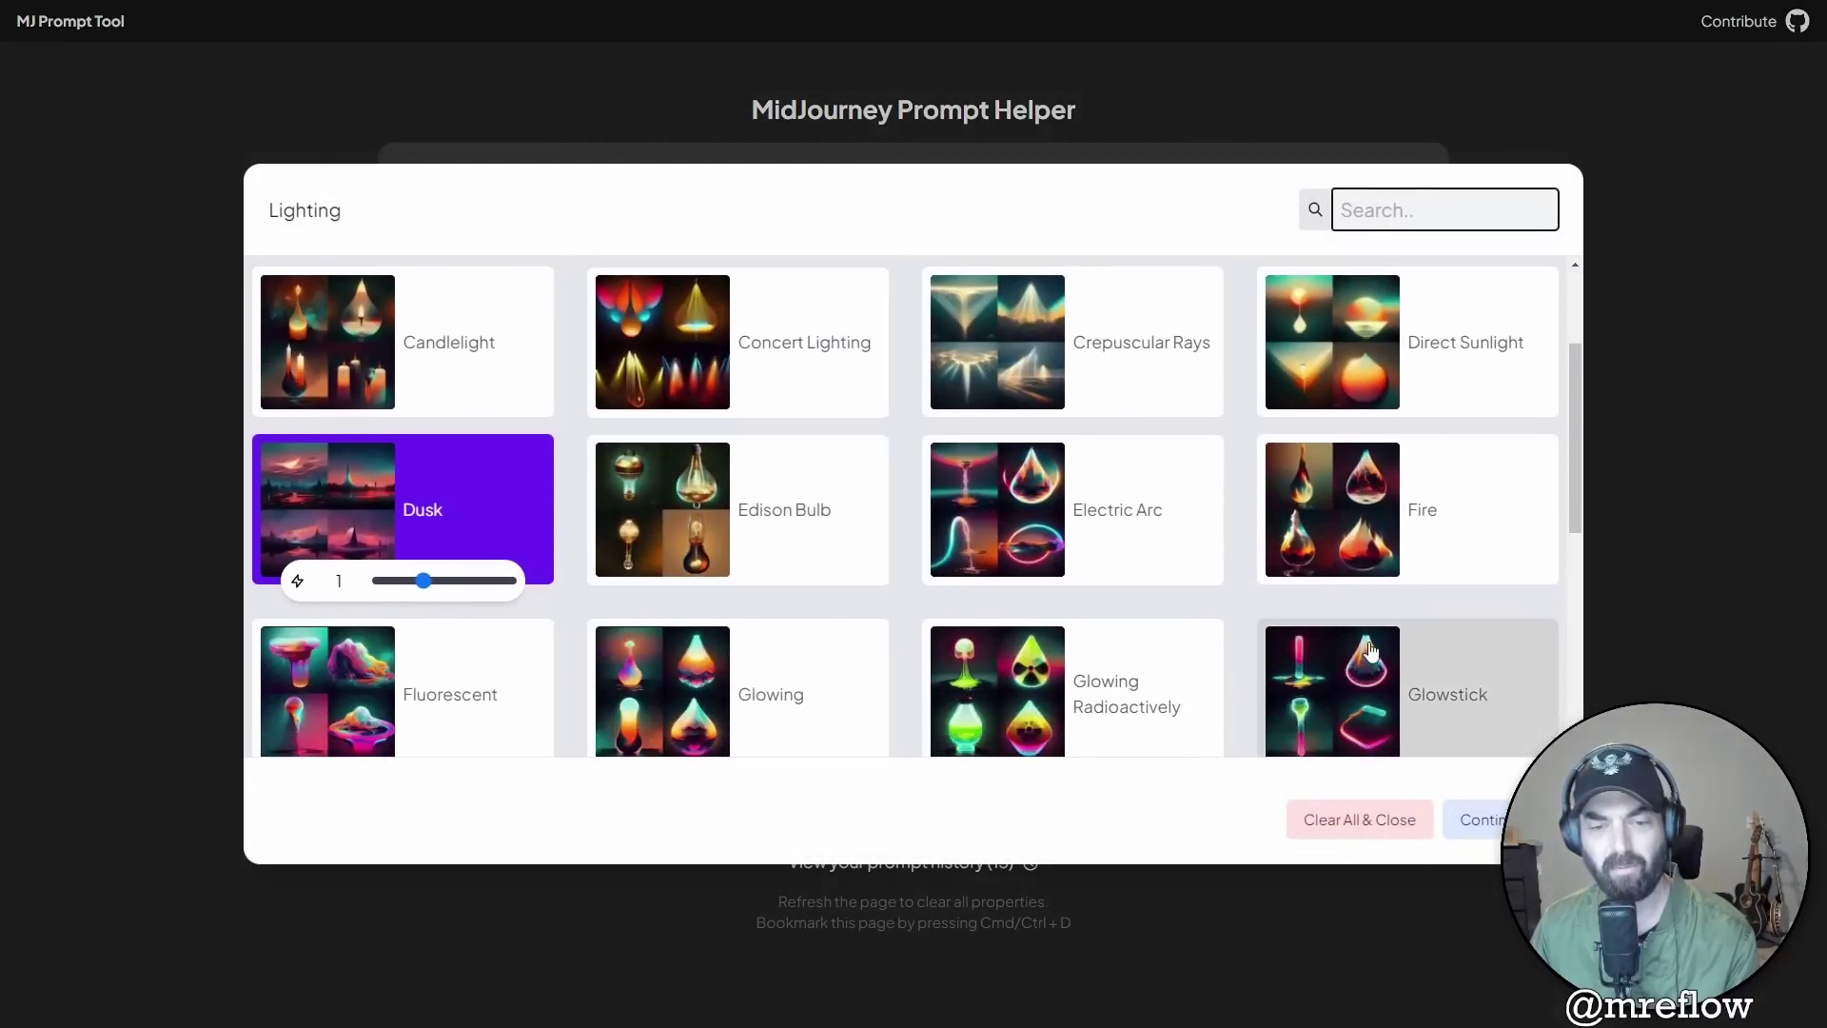
{"action": "left_click", "coordinate": [414, 518]}
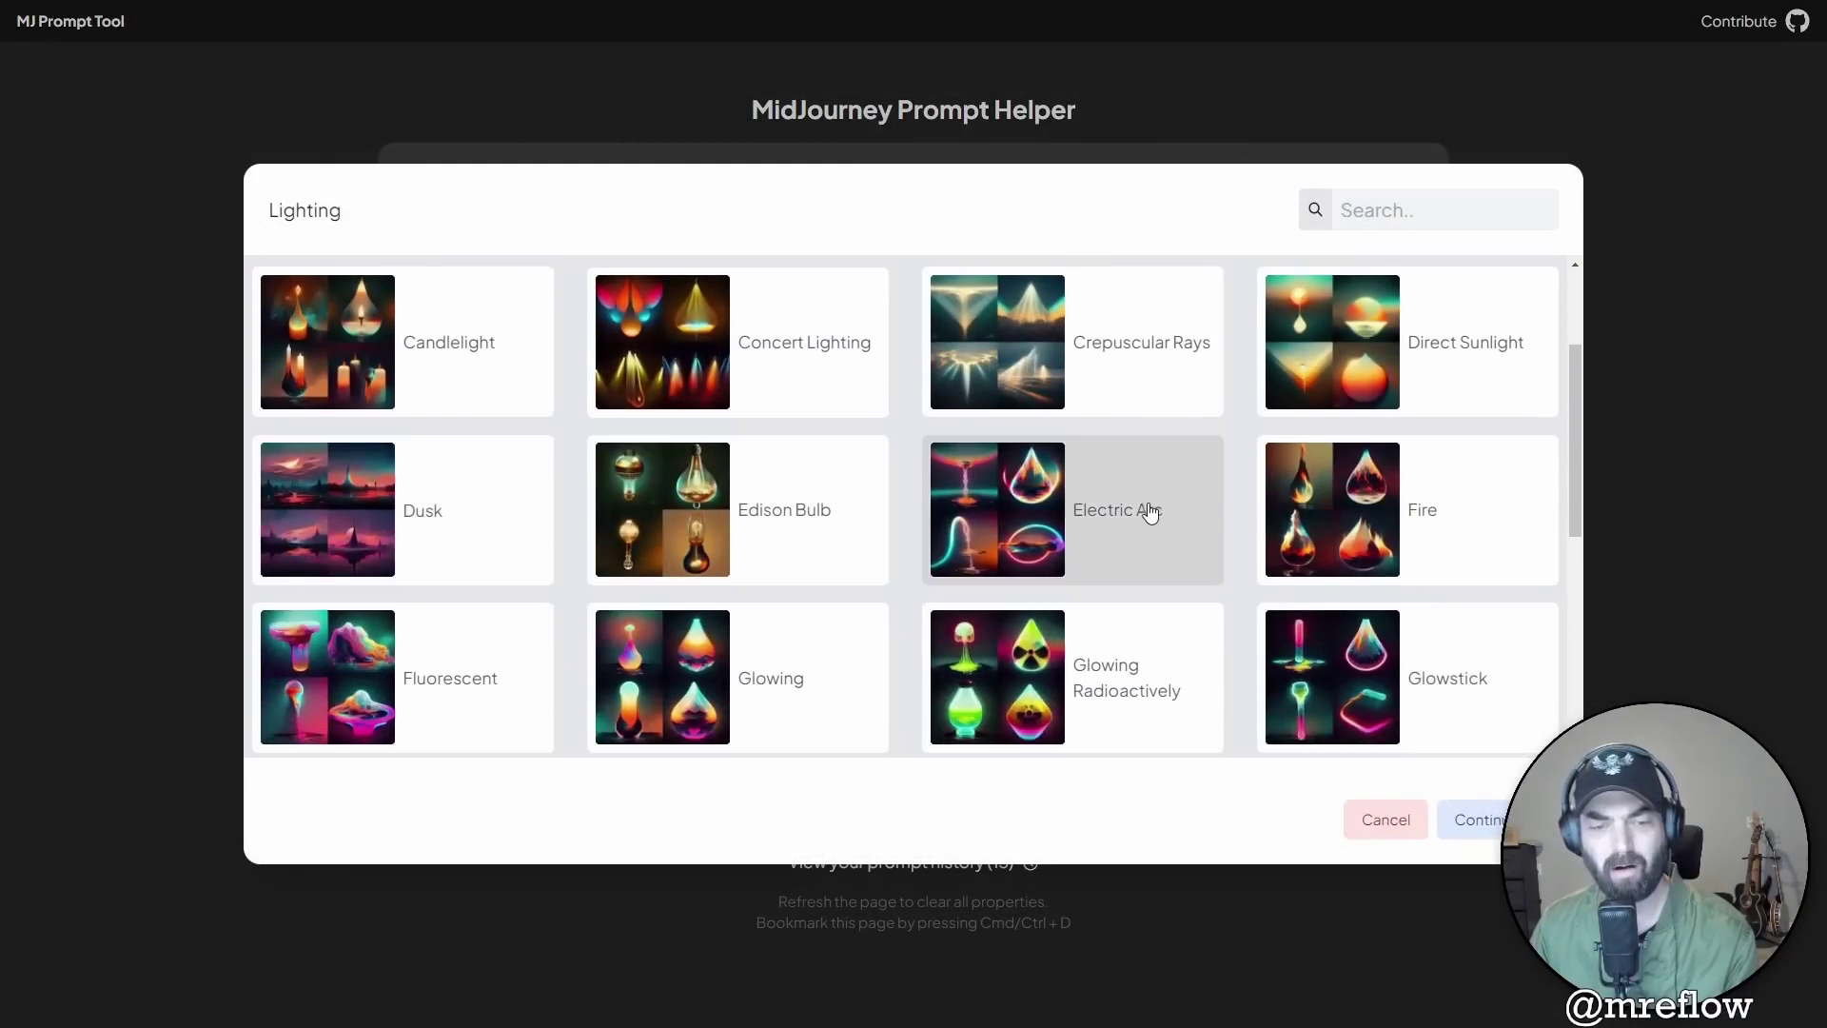
{"action": "left_click", "coordinate": [1149, 510]}
{"action": "key", "text": "Escape"}
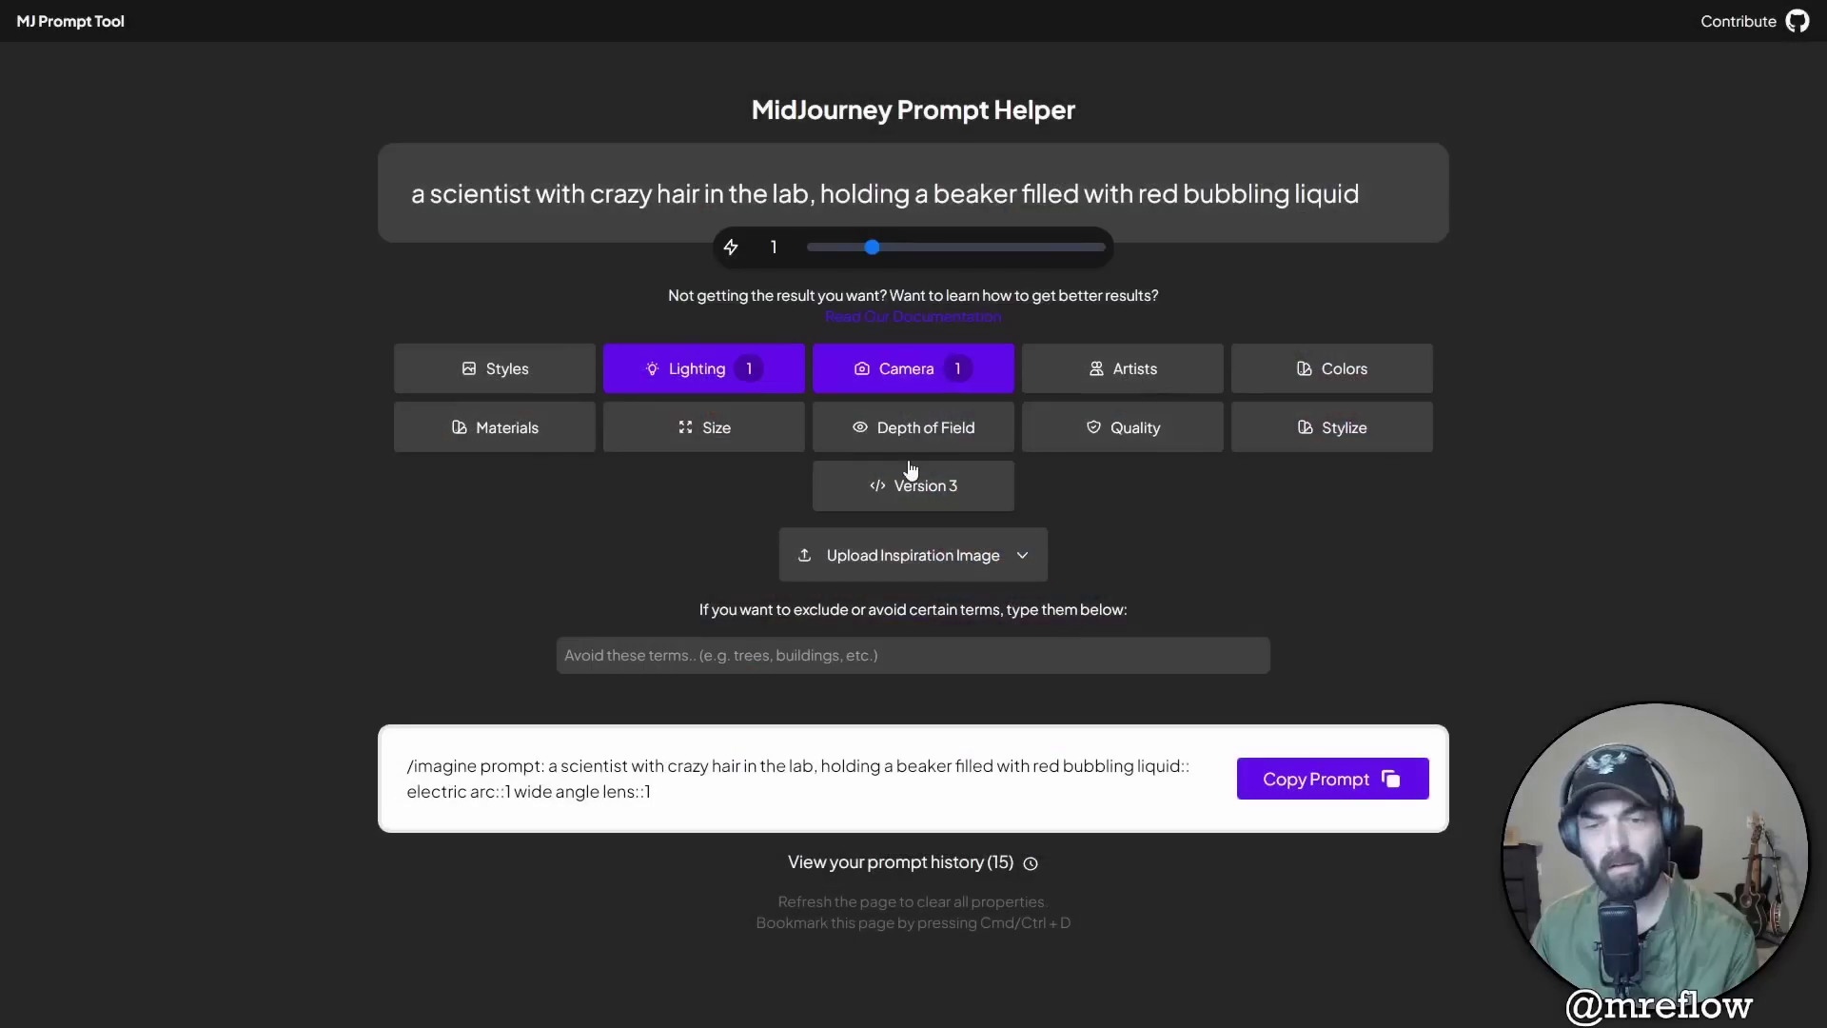
- Replace the Wide Angle Lens camera option with Ultra Wide Angle Lens
{"action": "left_click", "coordinate": [961, 369]}
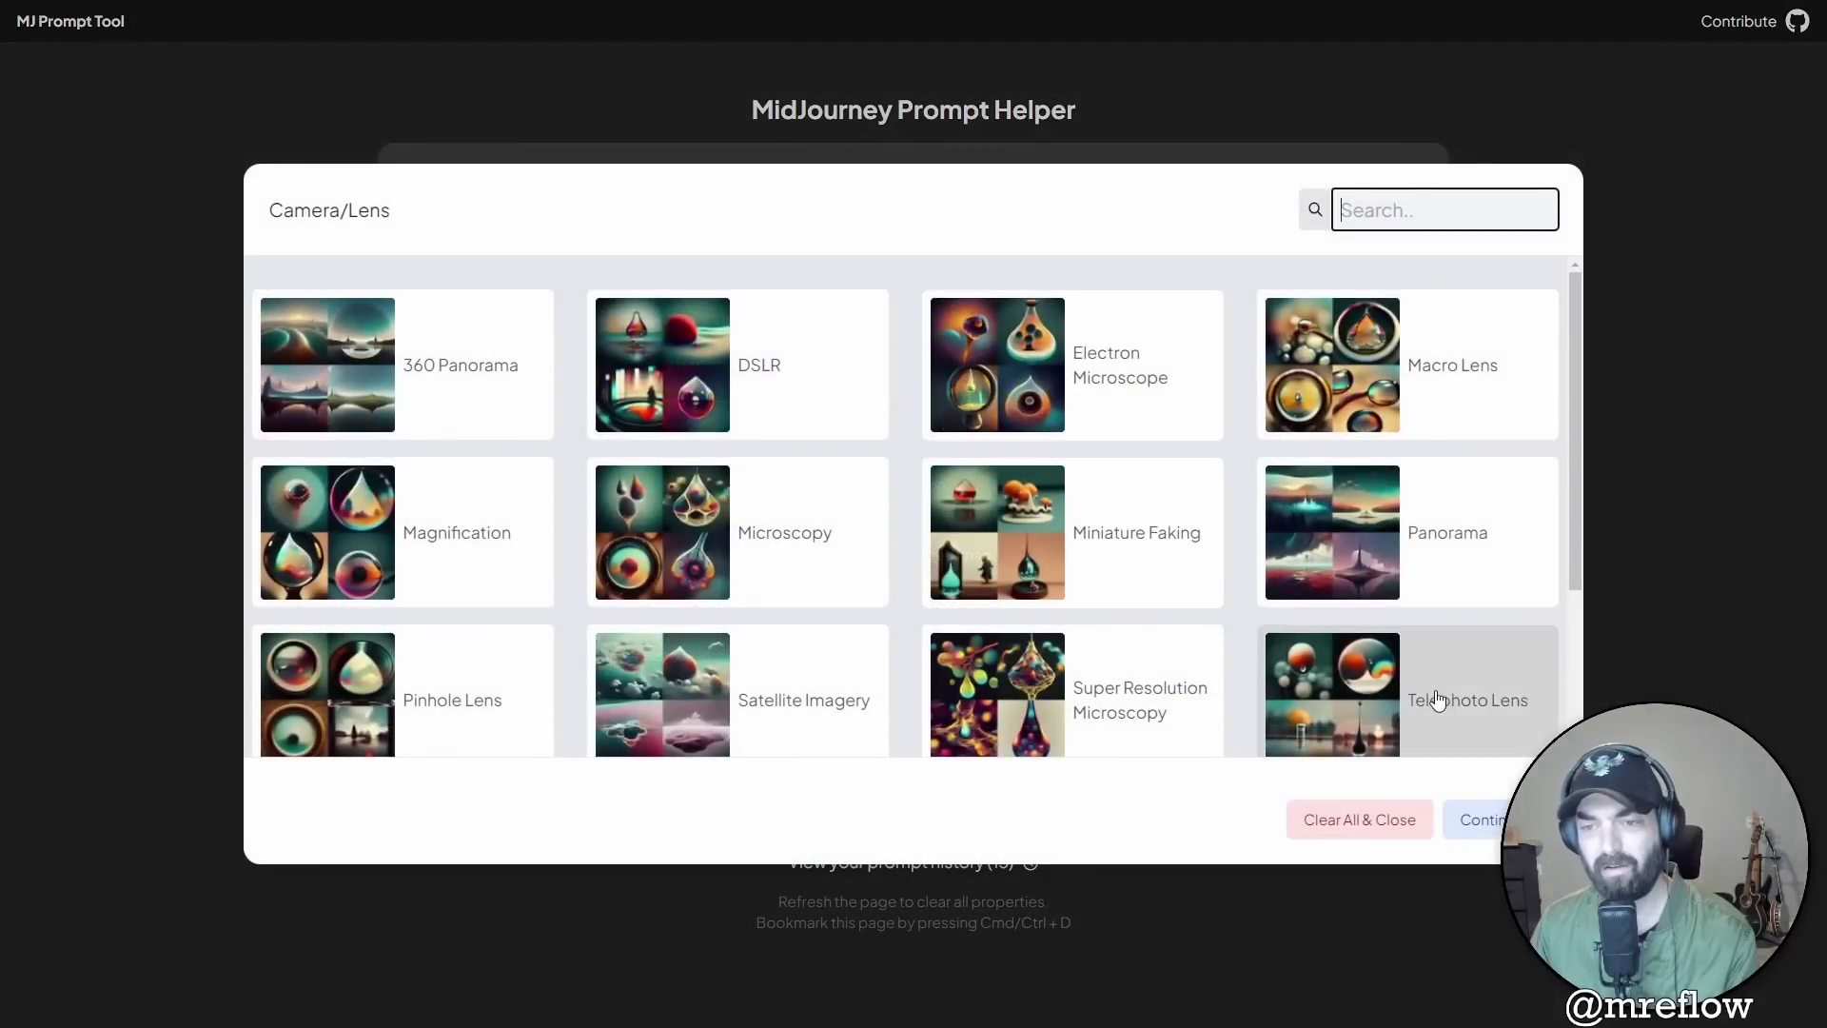
{"action": "scroll", "coordinate": [1437, 700], "scroll_direction": "down", "scroll_amount": 3}
{"action": "left_click", "coordinate": [1242, 656]}
{"action": "left_click", "coordinate": [1011, 665]}
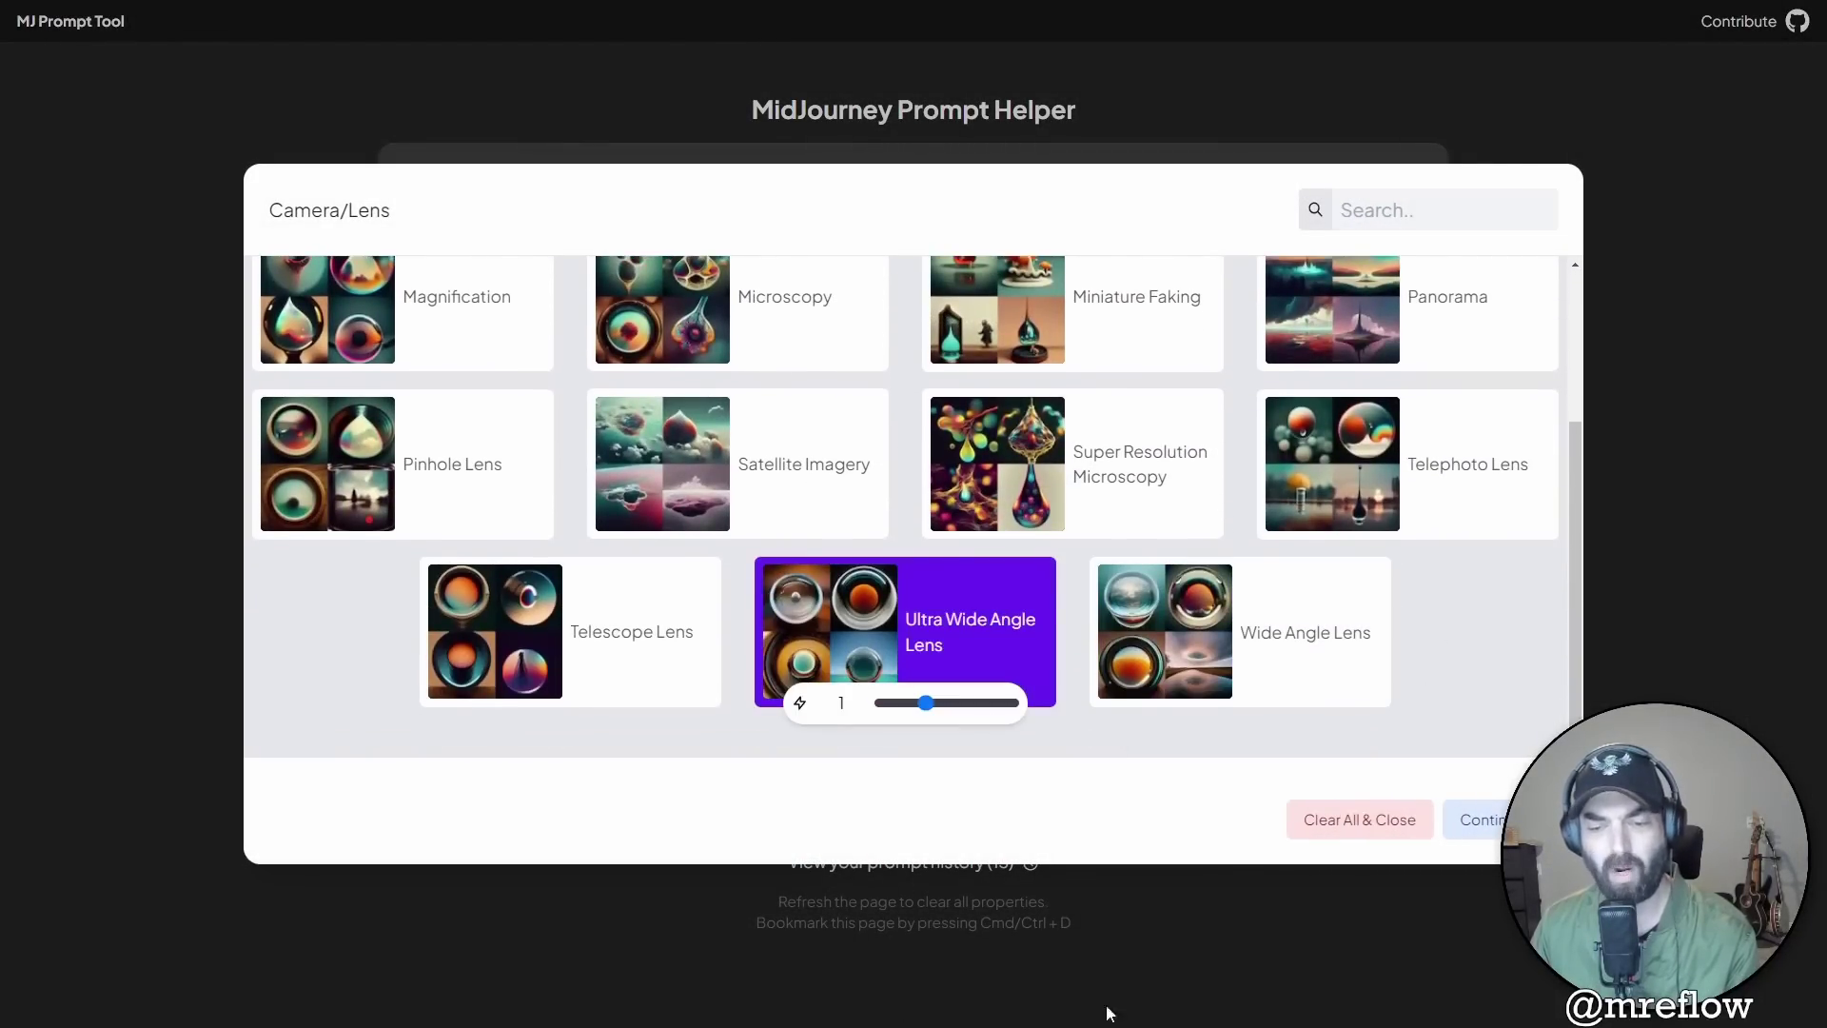
{"action": "left_click", "coordinate": [1474, 819]}
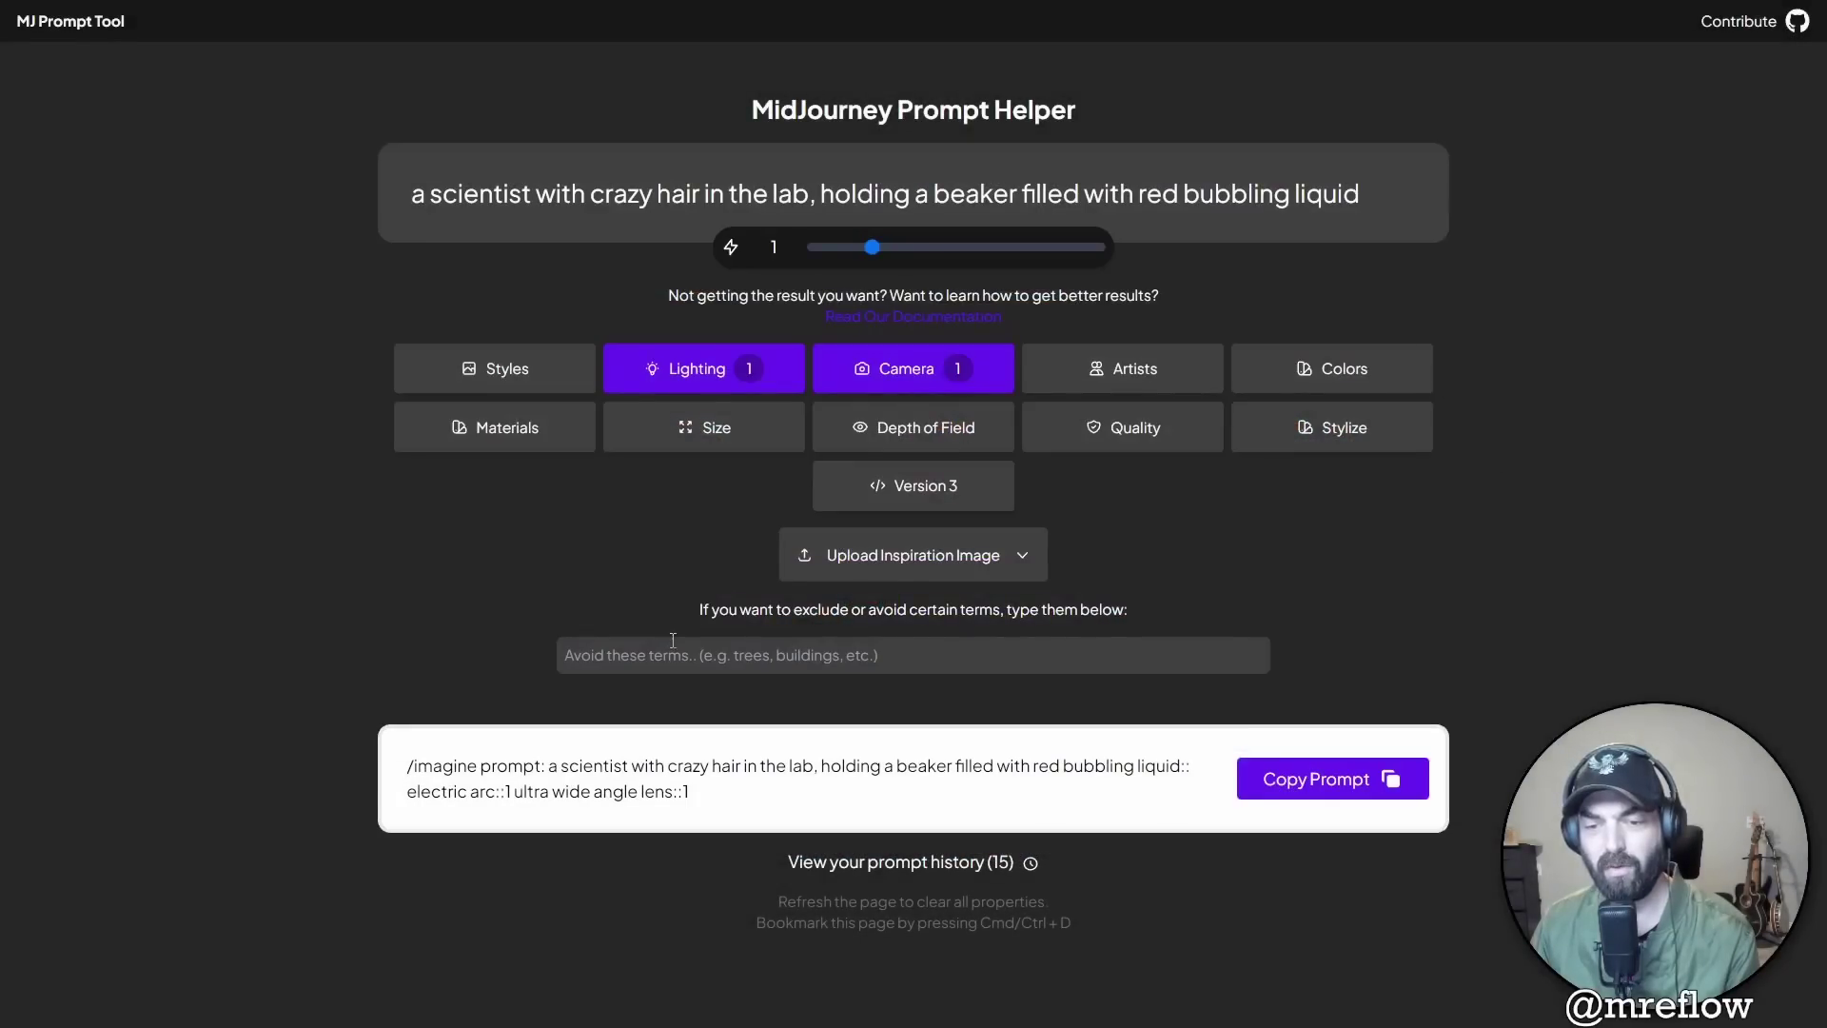
- Copy the prompt with Electric Arc lighting and Ultra Wide Angle Lens and submit it to the Midjourney Bot in Discord
{"action": "left_click", "coordinate": [1332, 778]}
{"action": "key", "text": "alt+Tab"}
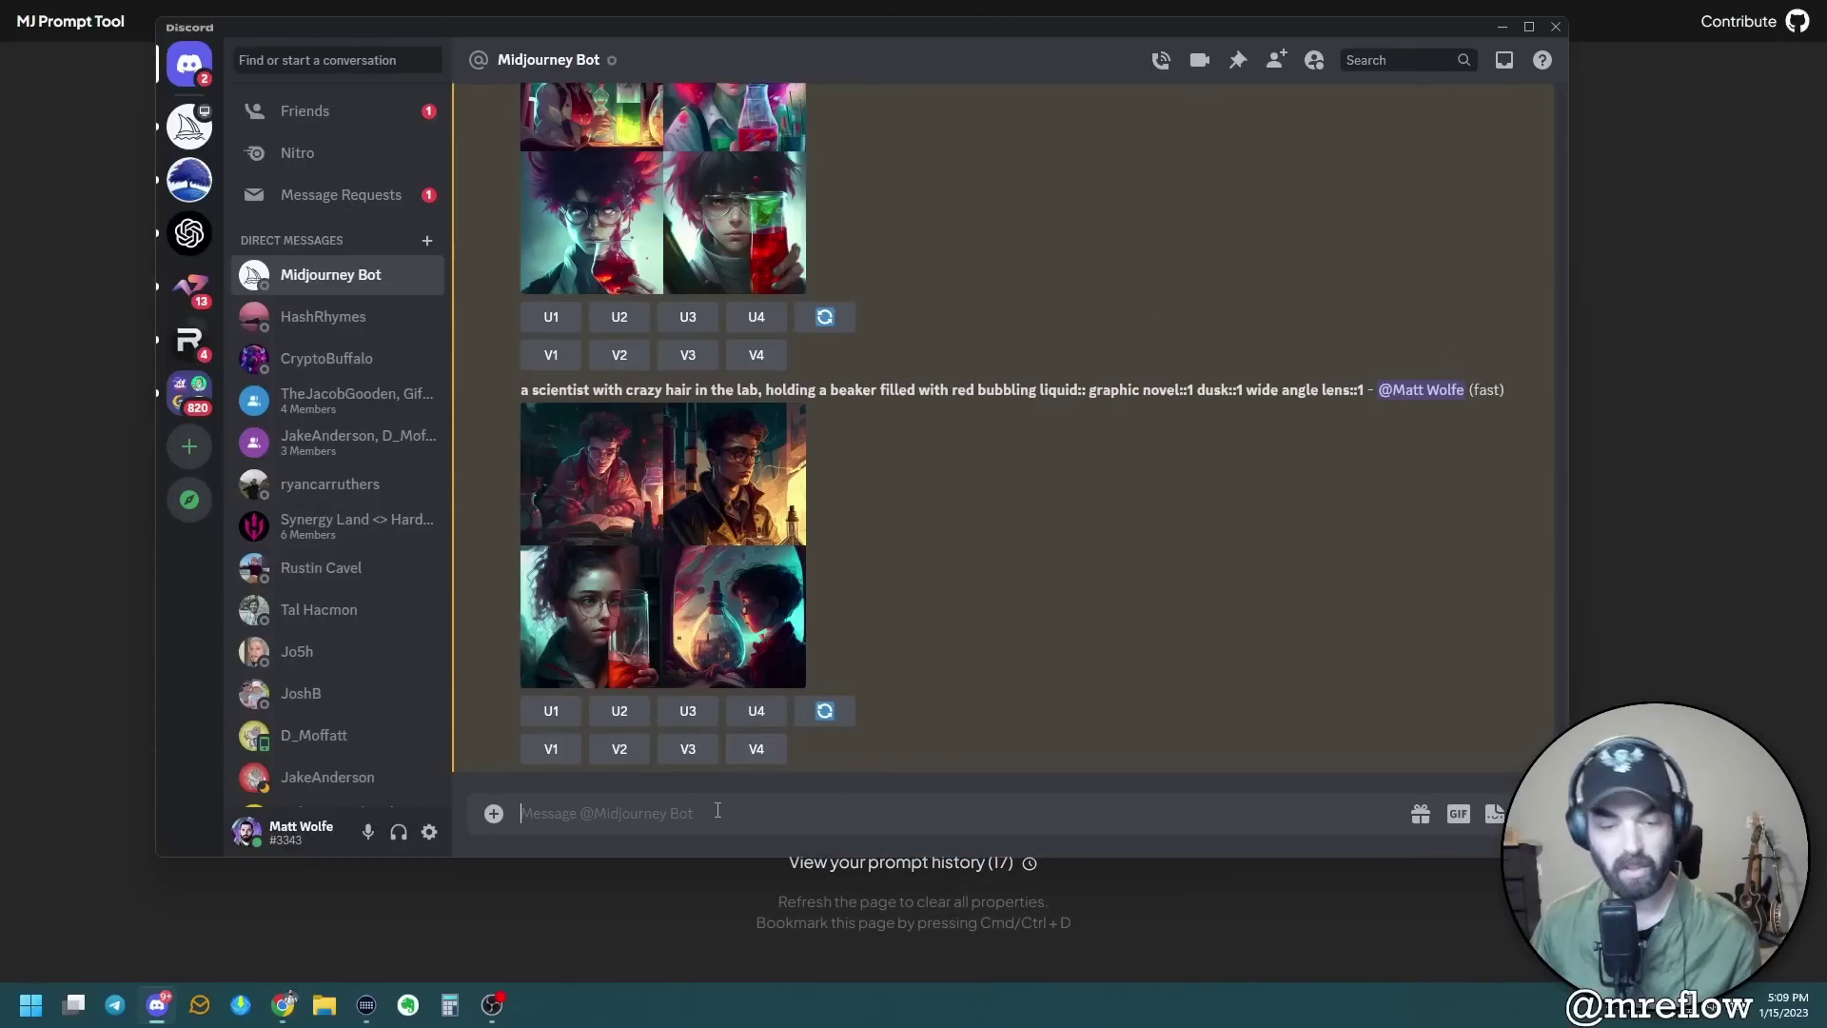
{"action": "key", "text": "ctrl+v"}
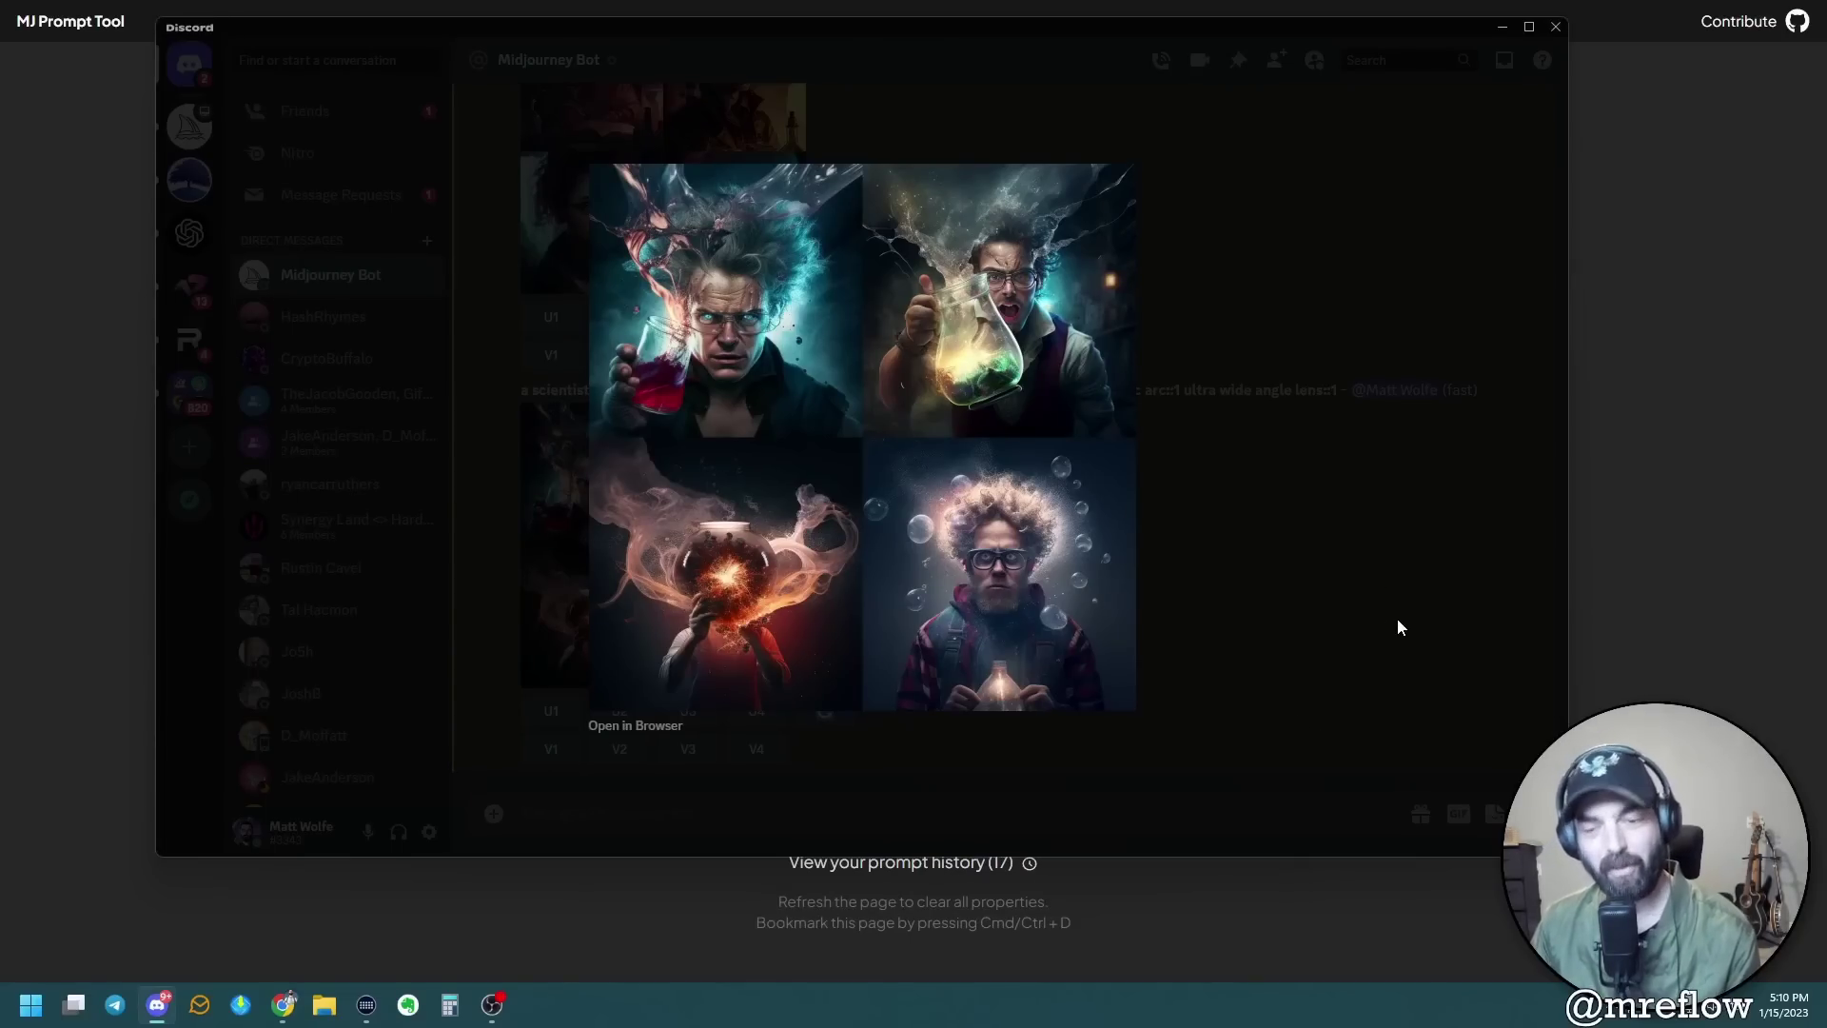
- Return to the MidJourney Prompt Helper and clear the Electric Arc lighting and Ultra Wide Angle Lens from the prompt
{"action": "key", "text": "alt+Tab"}
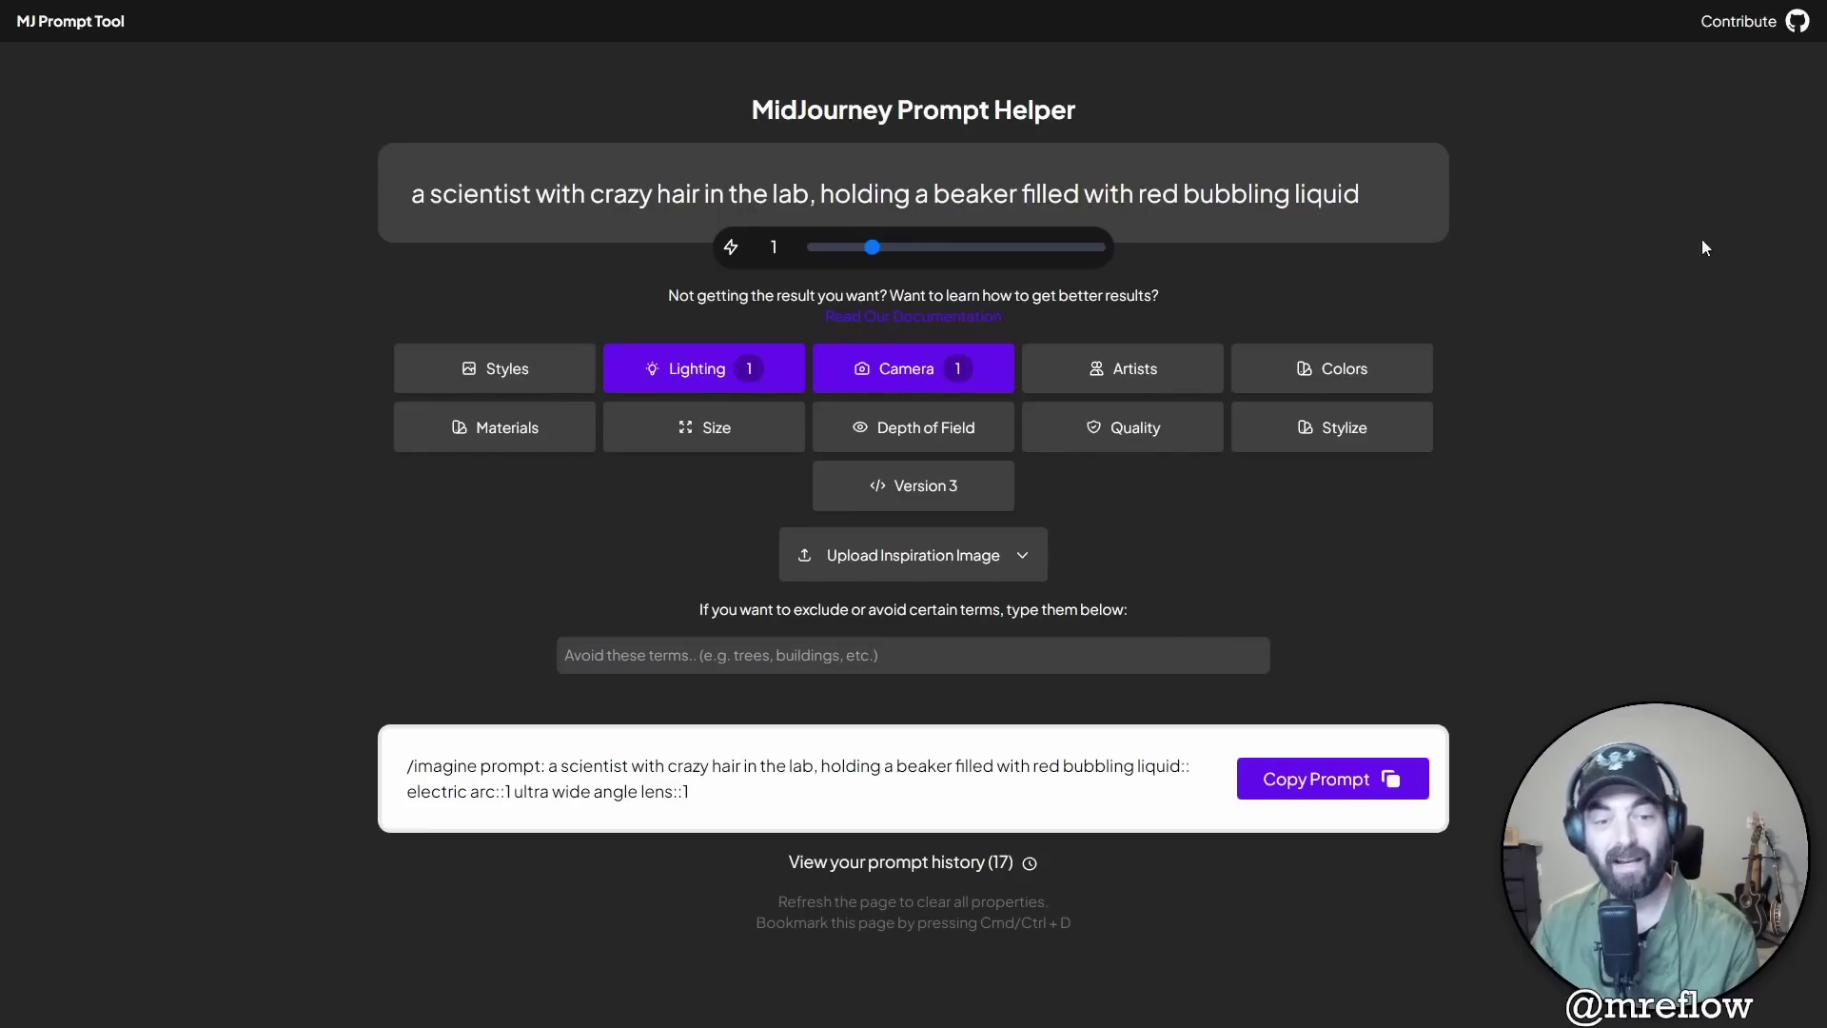
{"action": "left_click", "coordinate": [704, 371]}
{"action": "left_click", "coordinate": [1353, 814]}
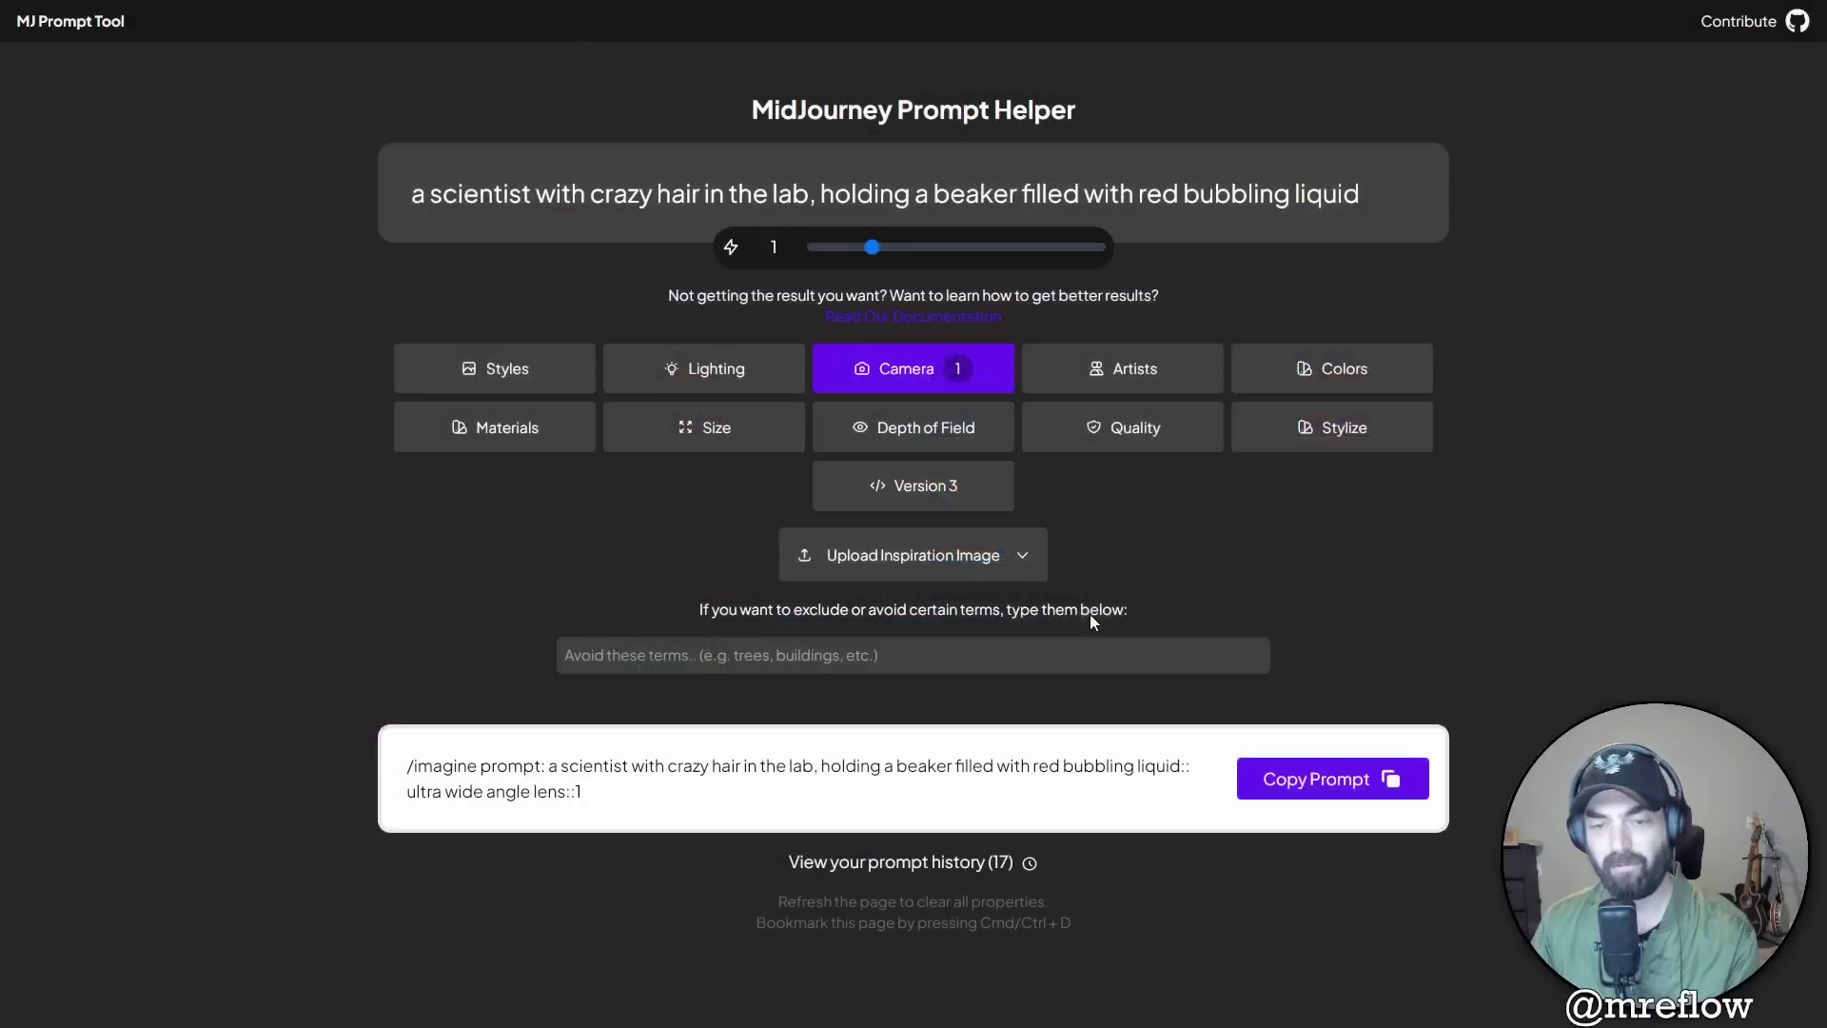
{"action": "left_click", "coordinate": [913, 368]}
{"action": "left_click", "coordinate": [1390, 822]}
- Add Andy Warhol as the artist in the scientist prompt
{"action": "left_click", "coordinate": [1132, 368]}
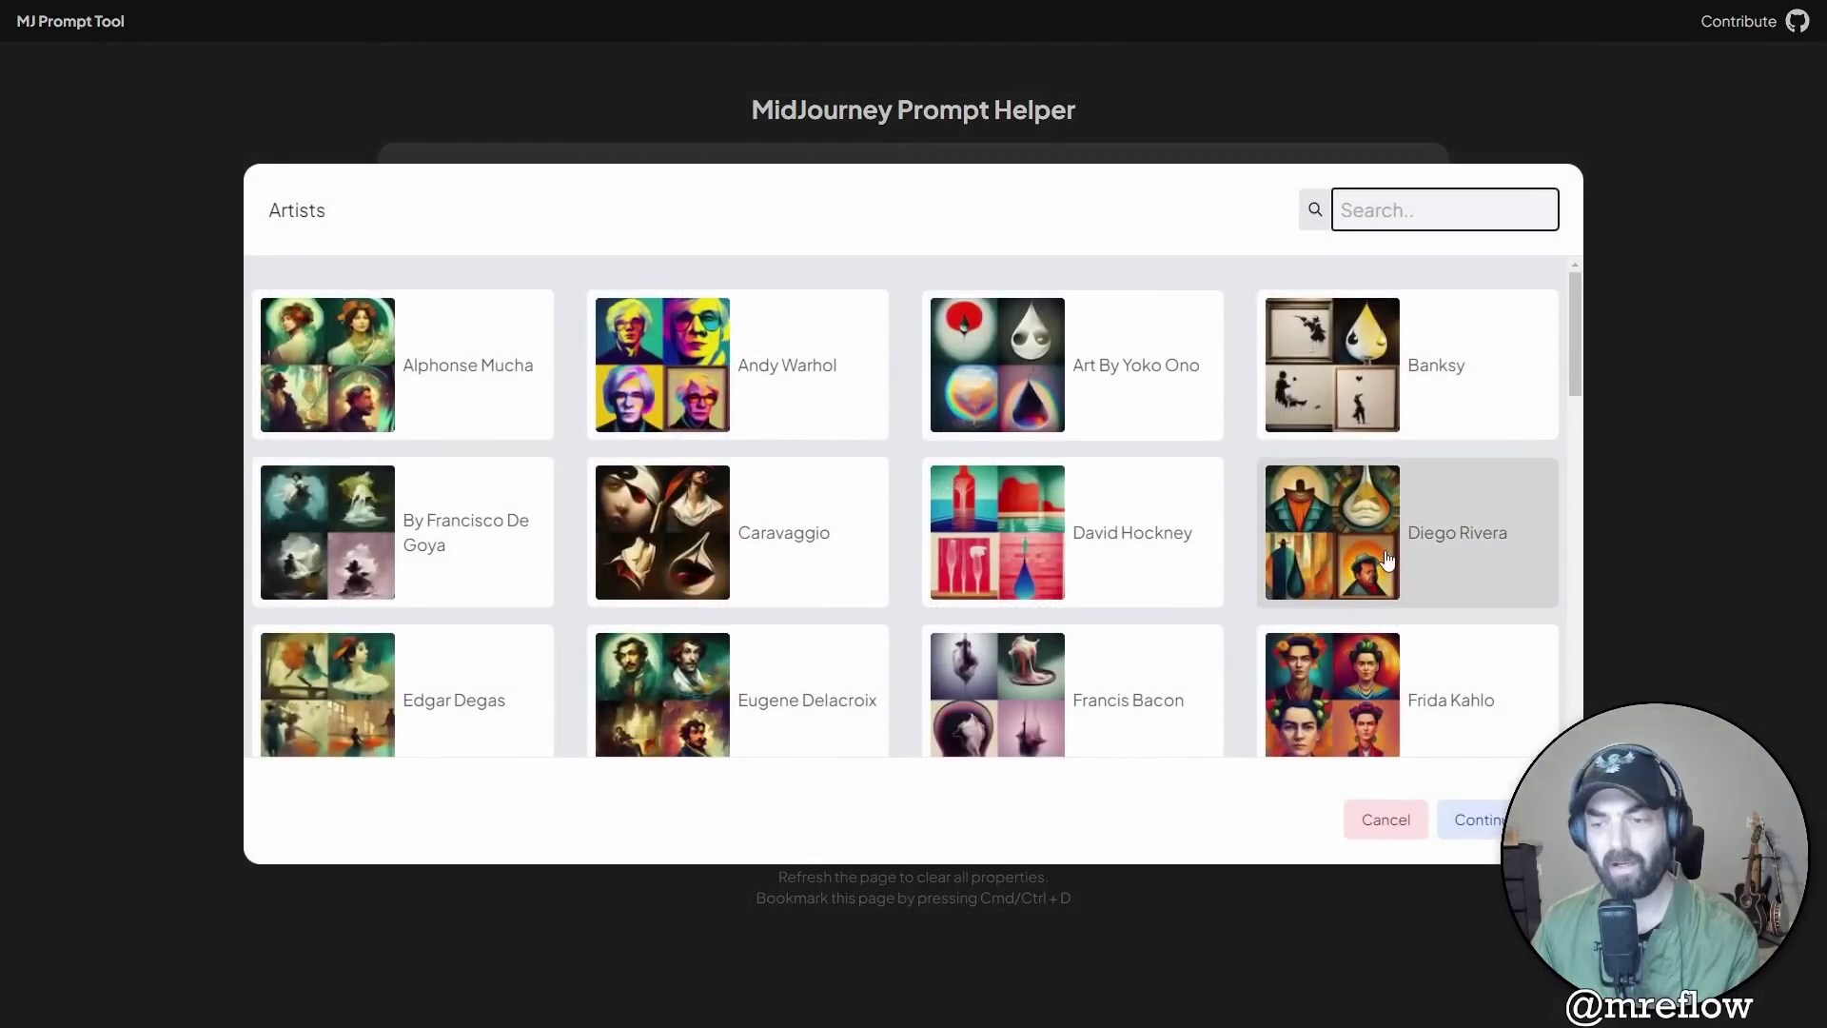
{"action": "scroll", "coordinate": [1388, 561], "scroll_direction": "down", "scroll_amount": 2}
{"action": "scroll", "coordinate": [989, 513], "scroll_direction": "down", "scroll_amount": 3}
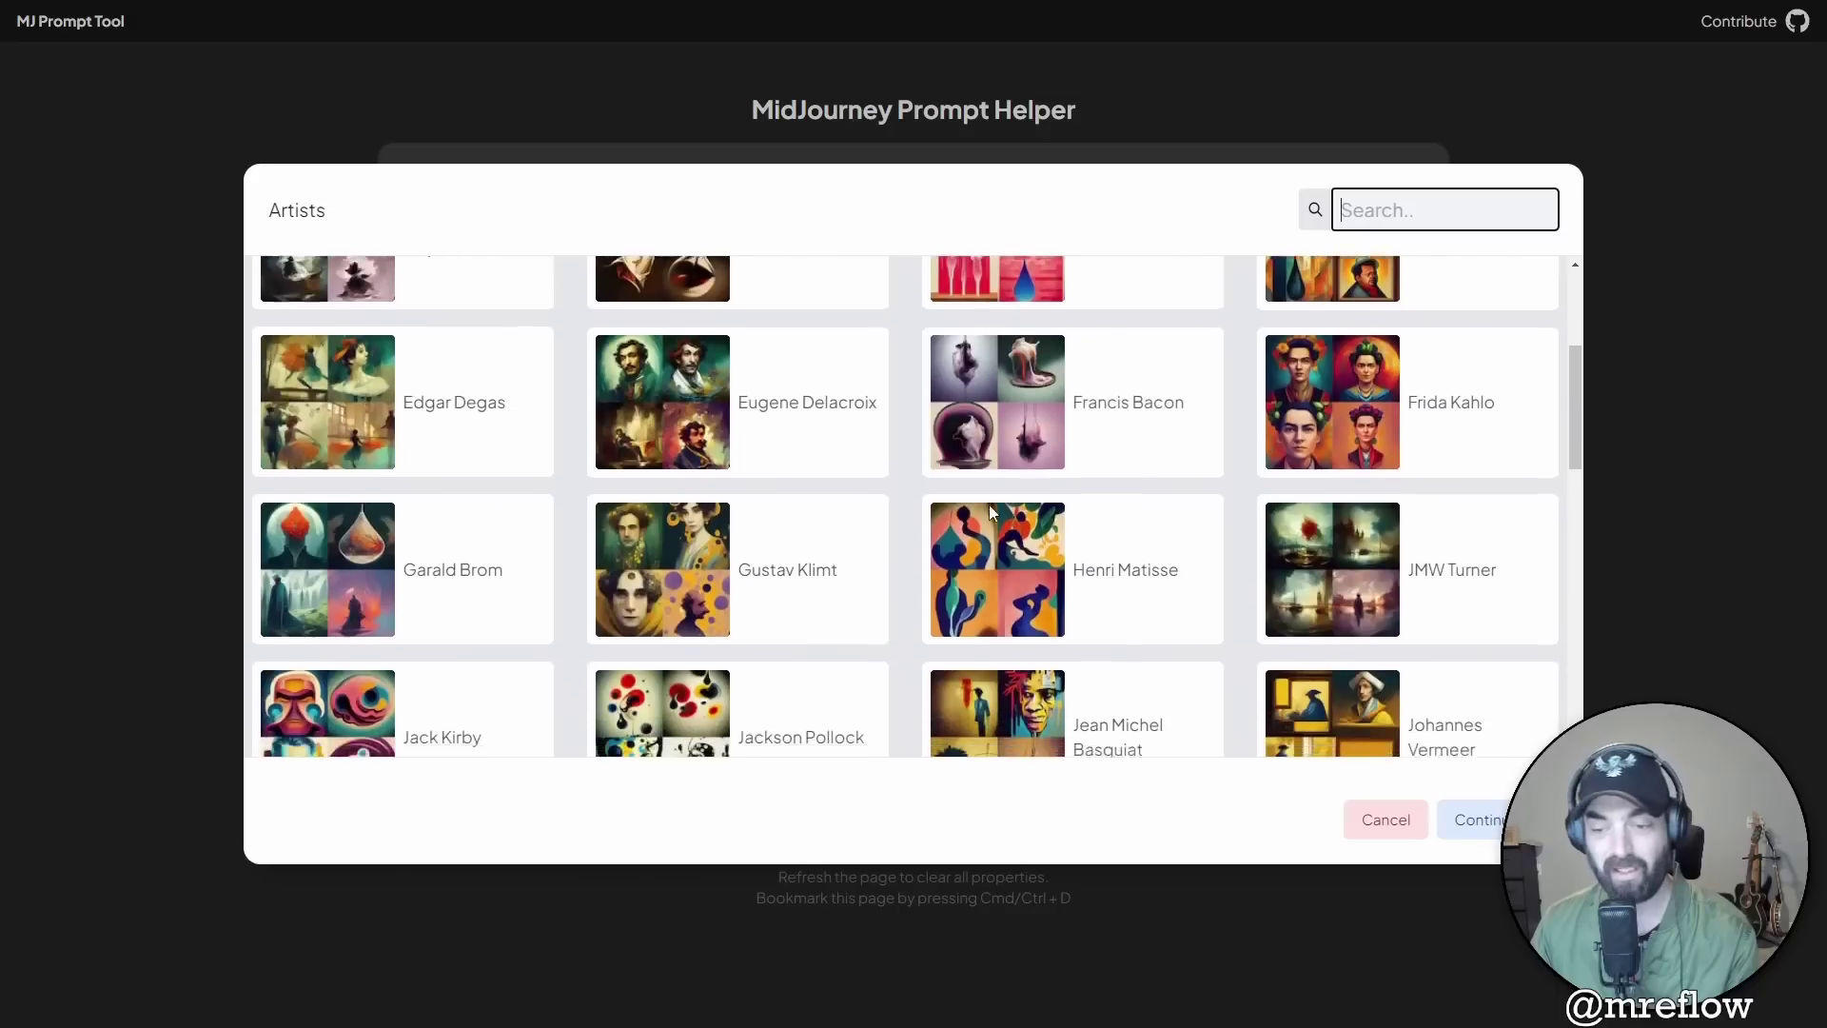
{"action": "scroll", "coordinate": [990, 514], "scroll_direction": "down", "scroll_amount": 3}
{"action": "scroll", "coordinate": [985, 519], "scroll_direction": "up", "scroll_amount": 10}
{"action": "left_click", "coordinate": [789, 400]}
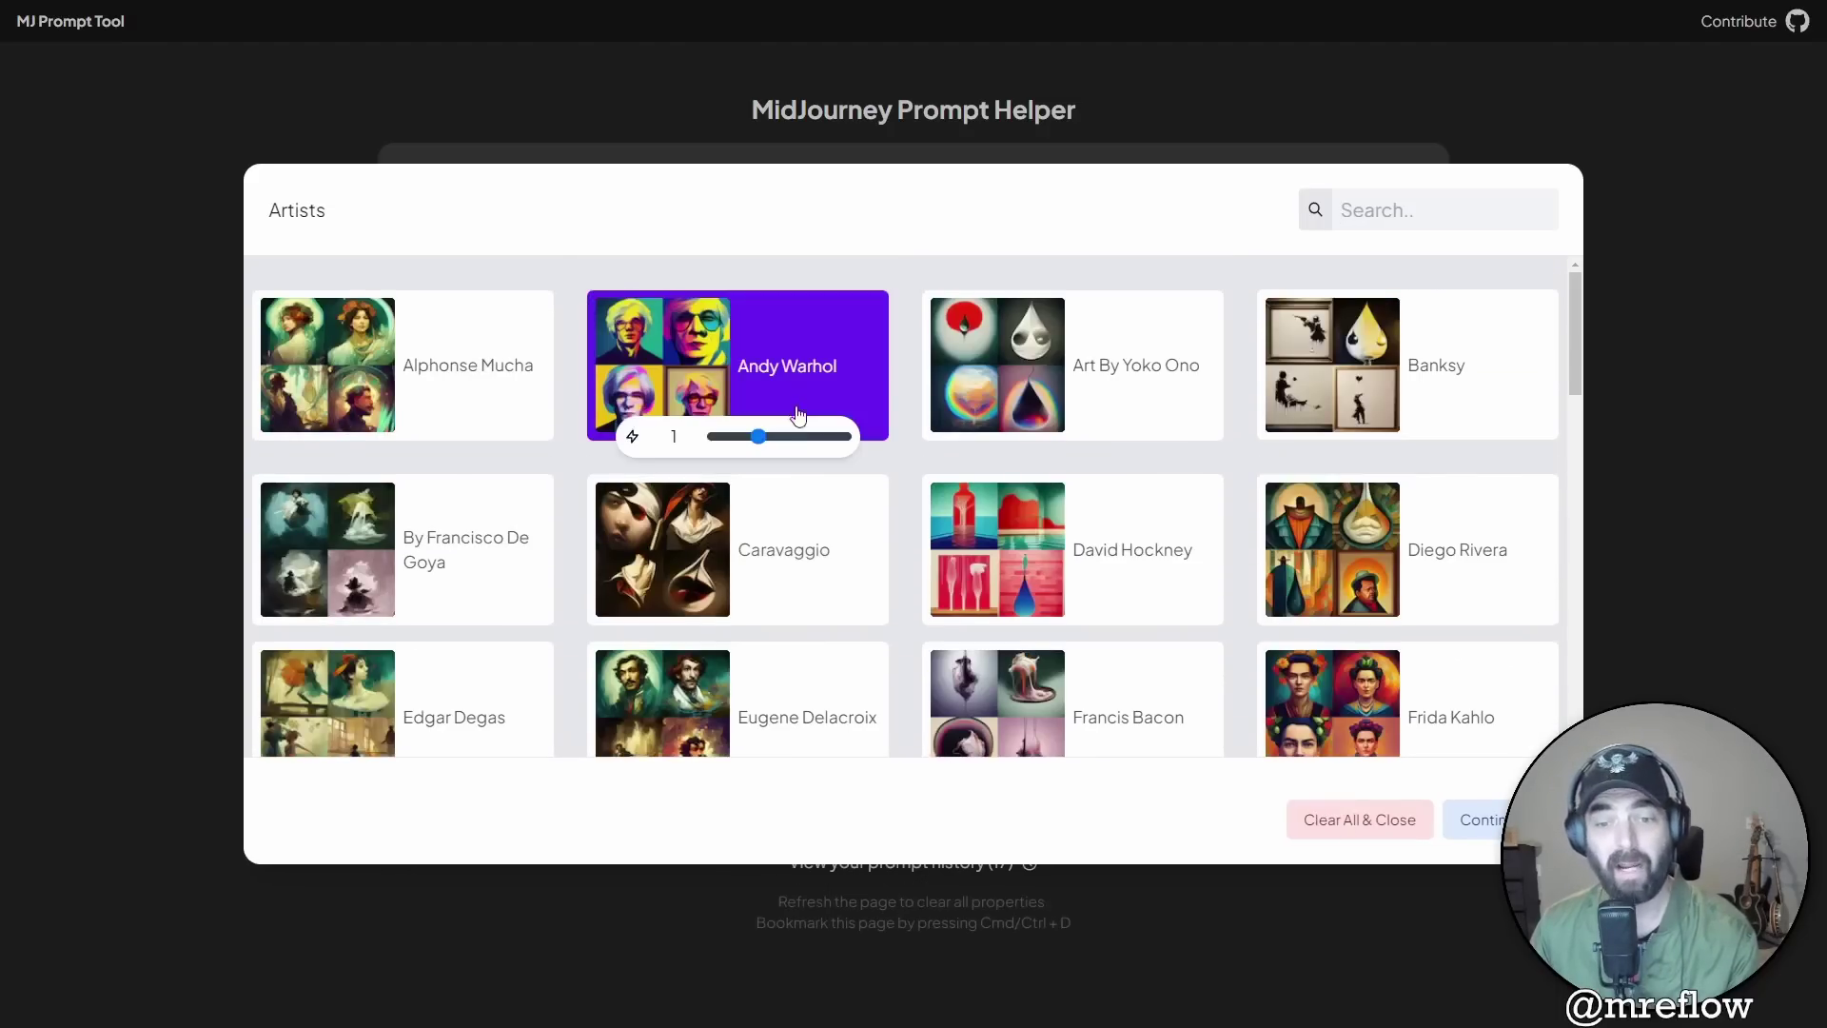
{"action": "left_click", "coordinate": [1475, 819]}
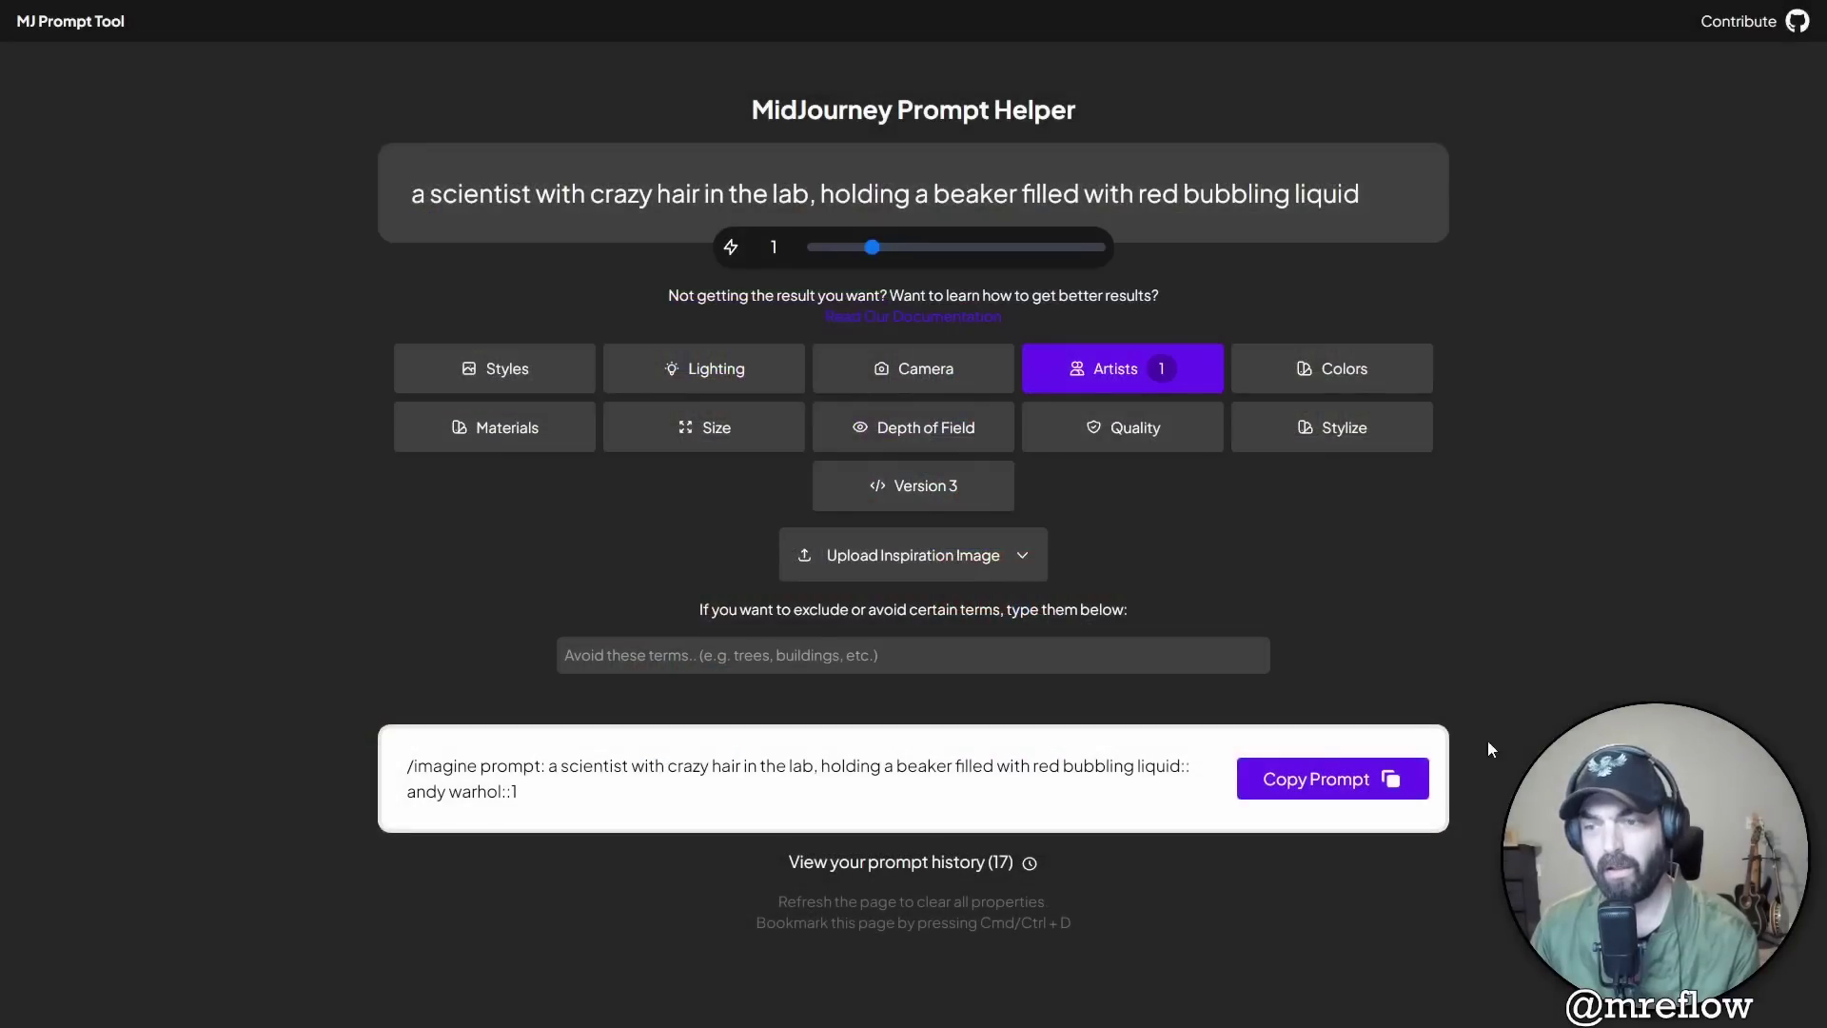
- Add Pastel as the color in the scientist prompt alongside the Andy Warhol artist
{"action": "left_click", "coordinate": [1326, 366]}
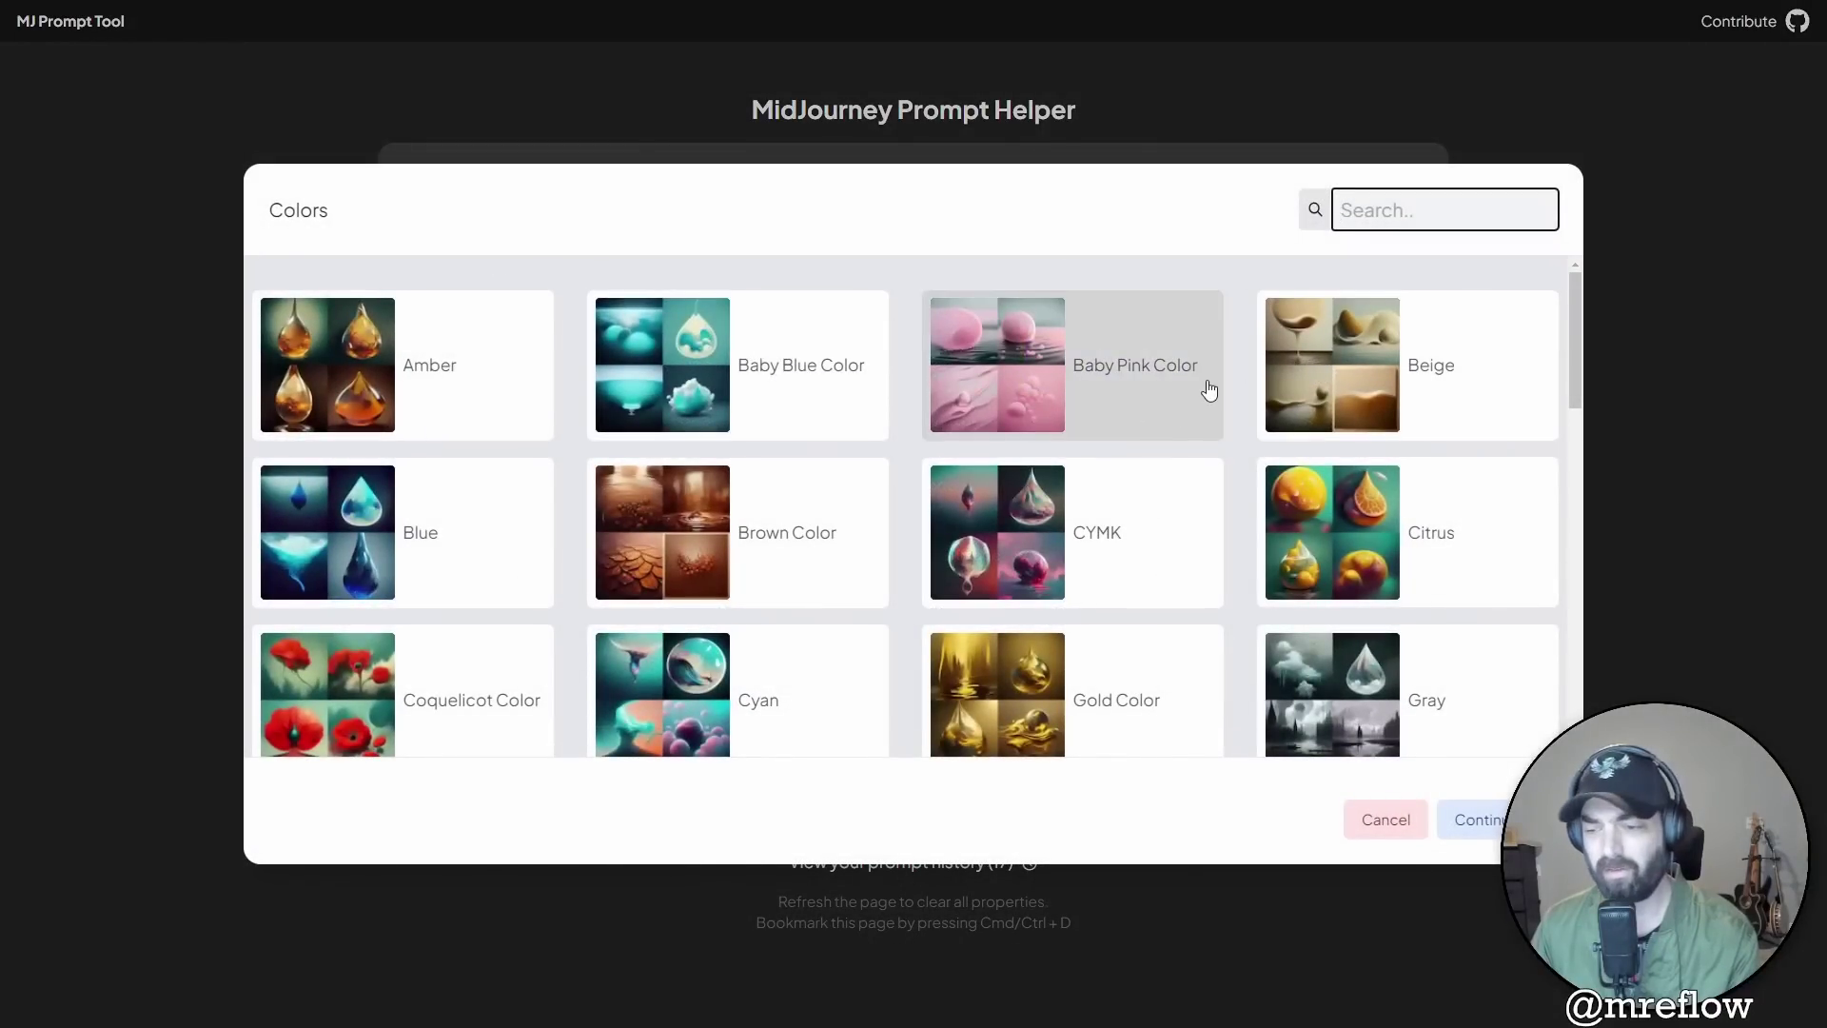
{"action": "scroll", "coordinate": [1204, 395], "scroll_direction": "down", "scroll_amount": 2}
{"action": "scroll", "coordinate": [1205, 411], "scroll_direction": "down", "scroll_amount": 4}
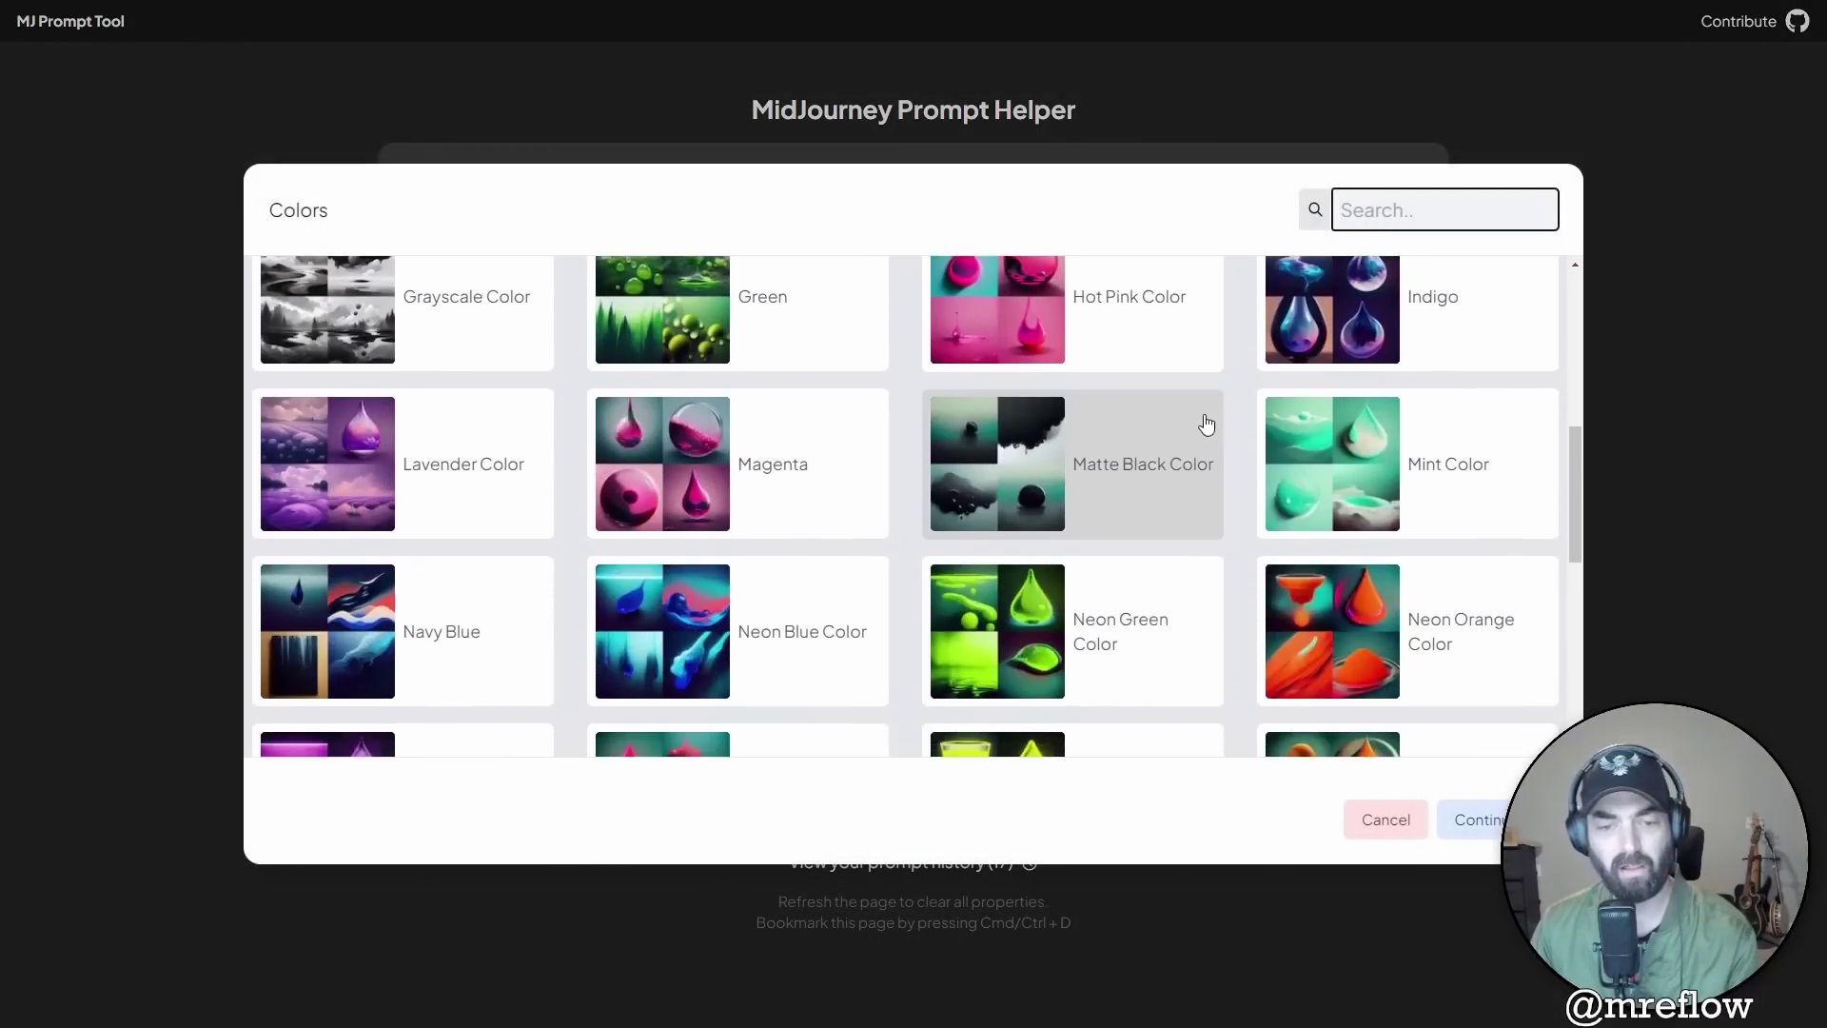
{"action": "scroll", "coordinate": [1205, 424], "scroll_direction": "down", "scroll_amount": 4}
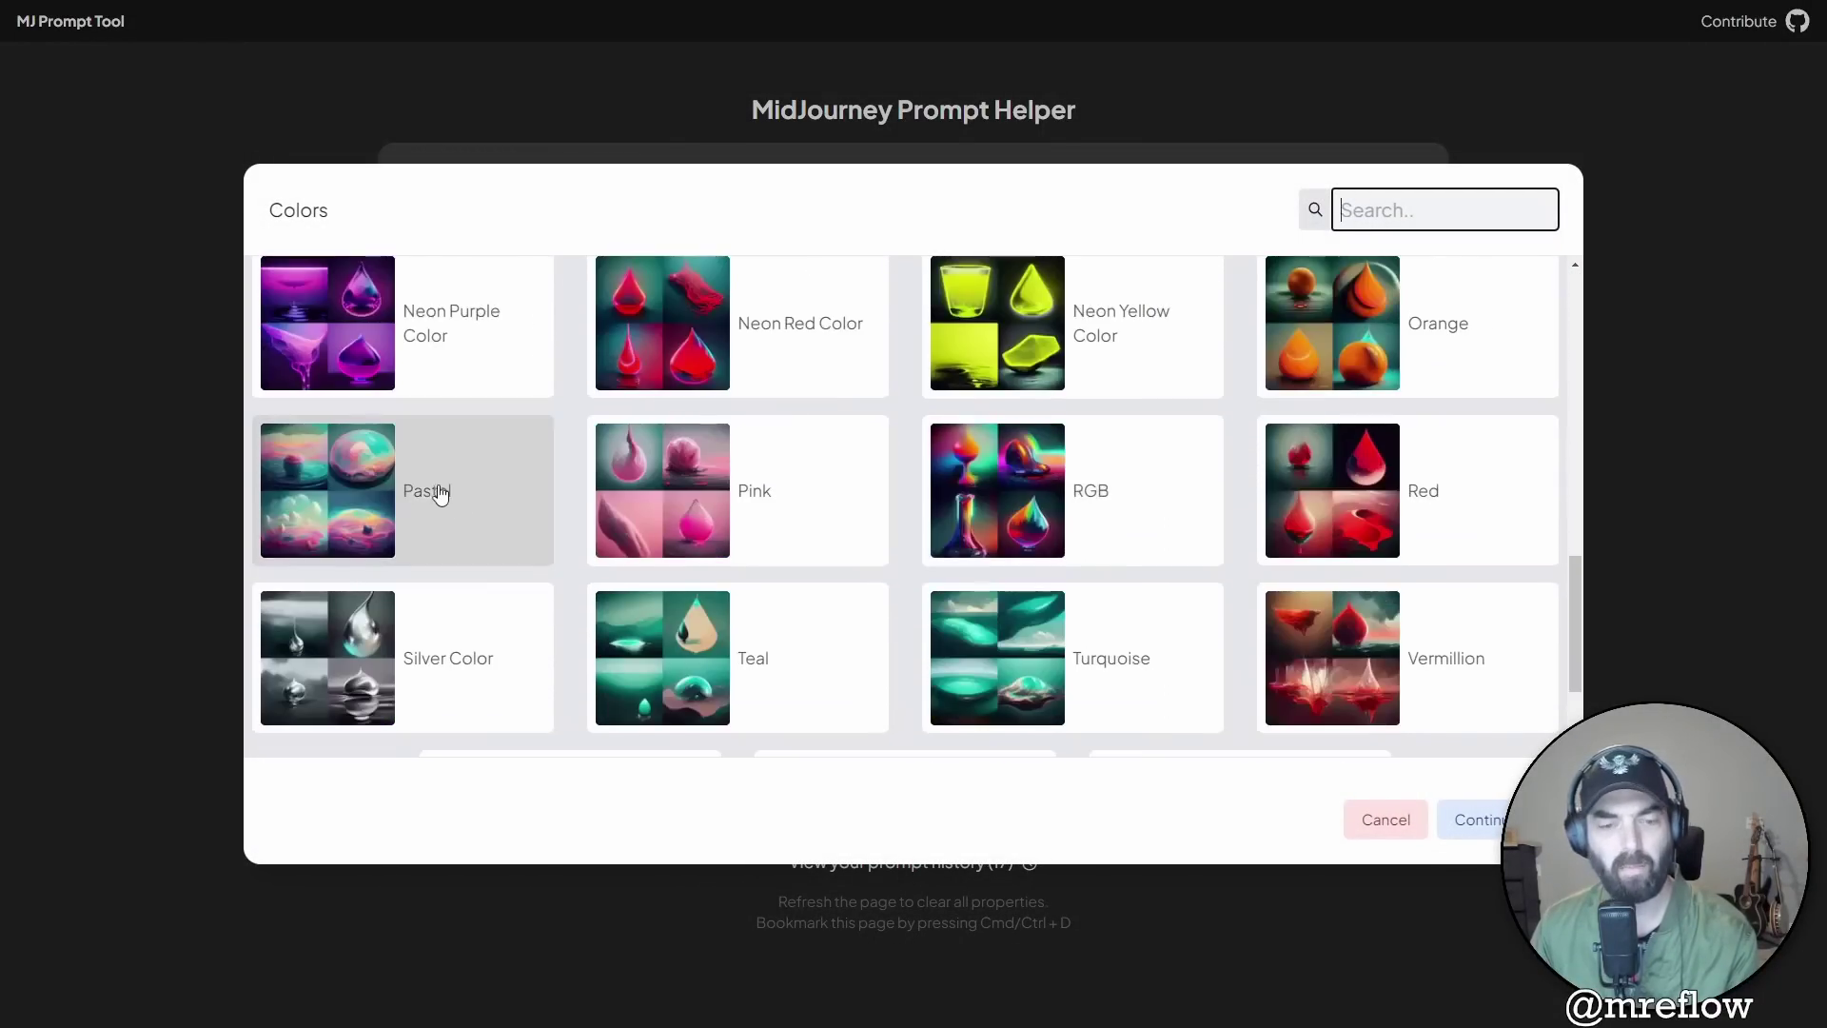
{"action": "left_click", "coordinate": [436, 493]}
{"action": "left_click", "coordinate": [1470, 819]}
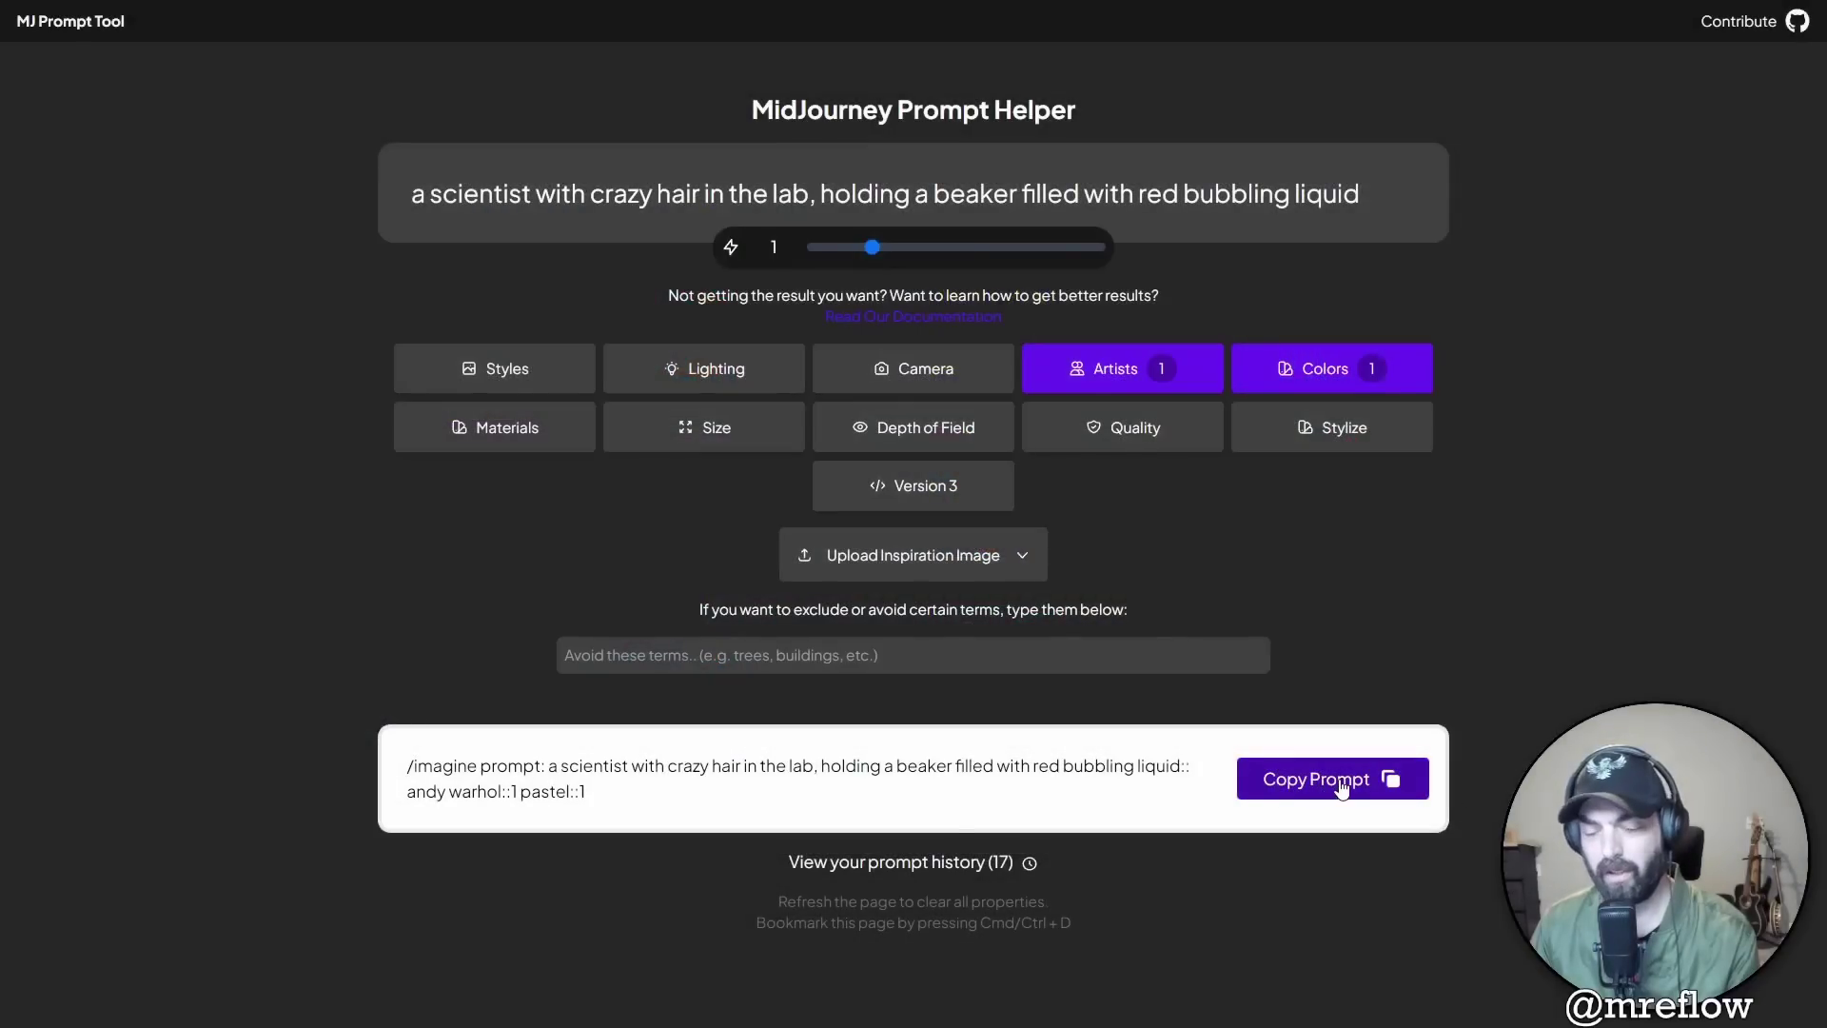
- Copy the prompt with Andy Warhol and Pastel and submit it to the Midjourney Bot in Discord
{"action": "left_click", "coordinate": [1342, 788]}
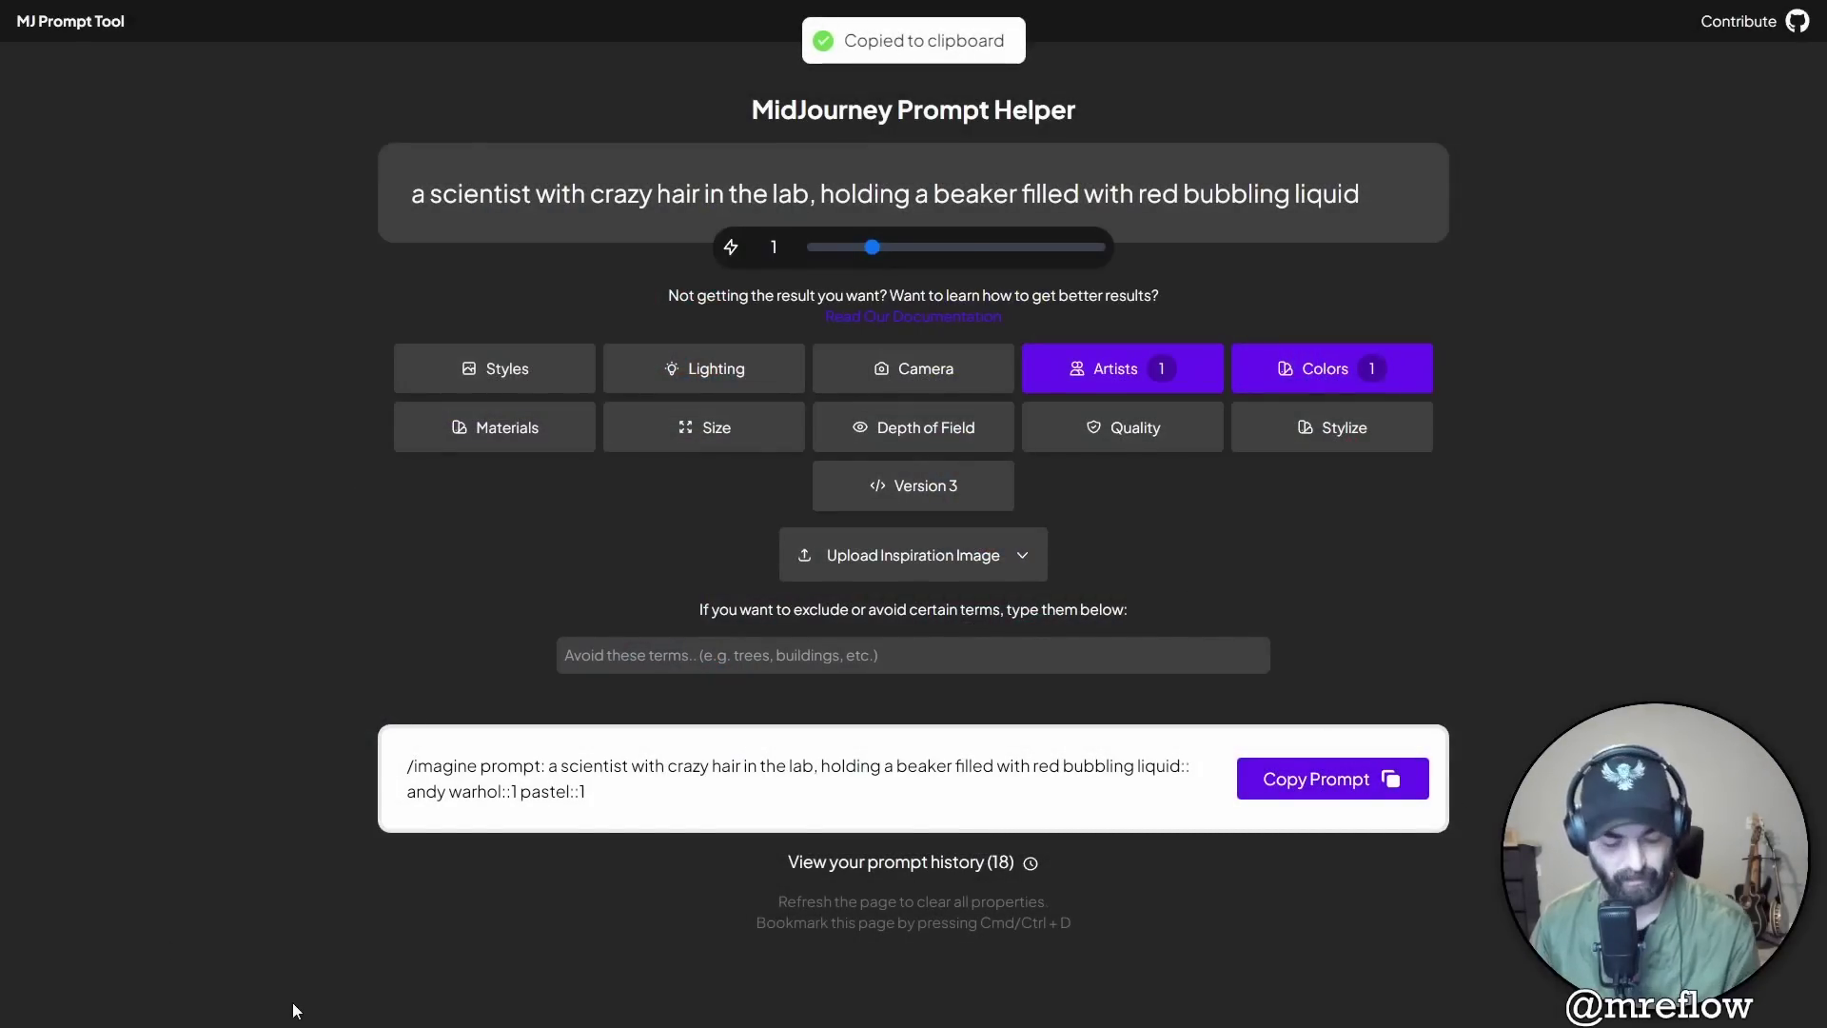
{"action": "left_click", "coordinate": [157, 1004]}
{"action": "key", "text": "ctrl+v"}
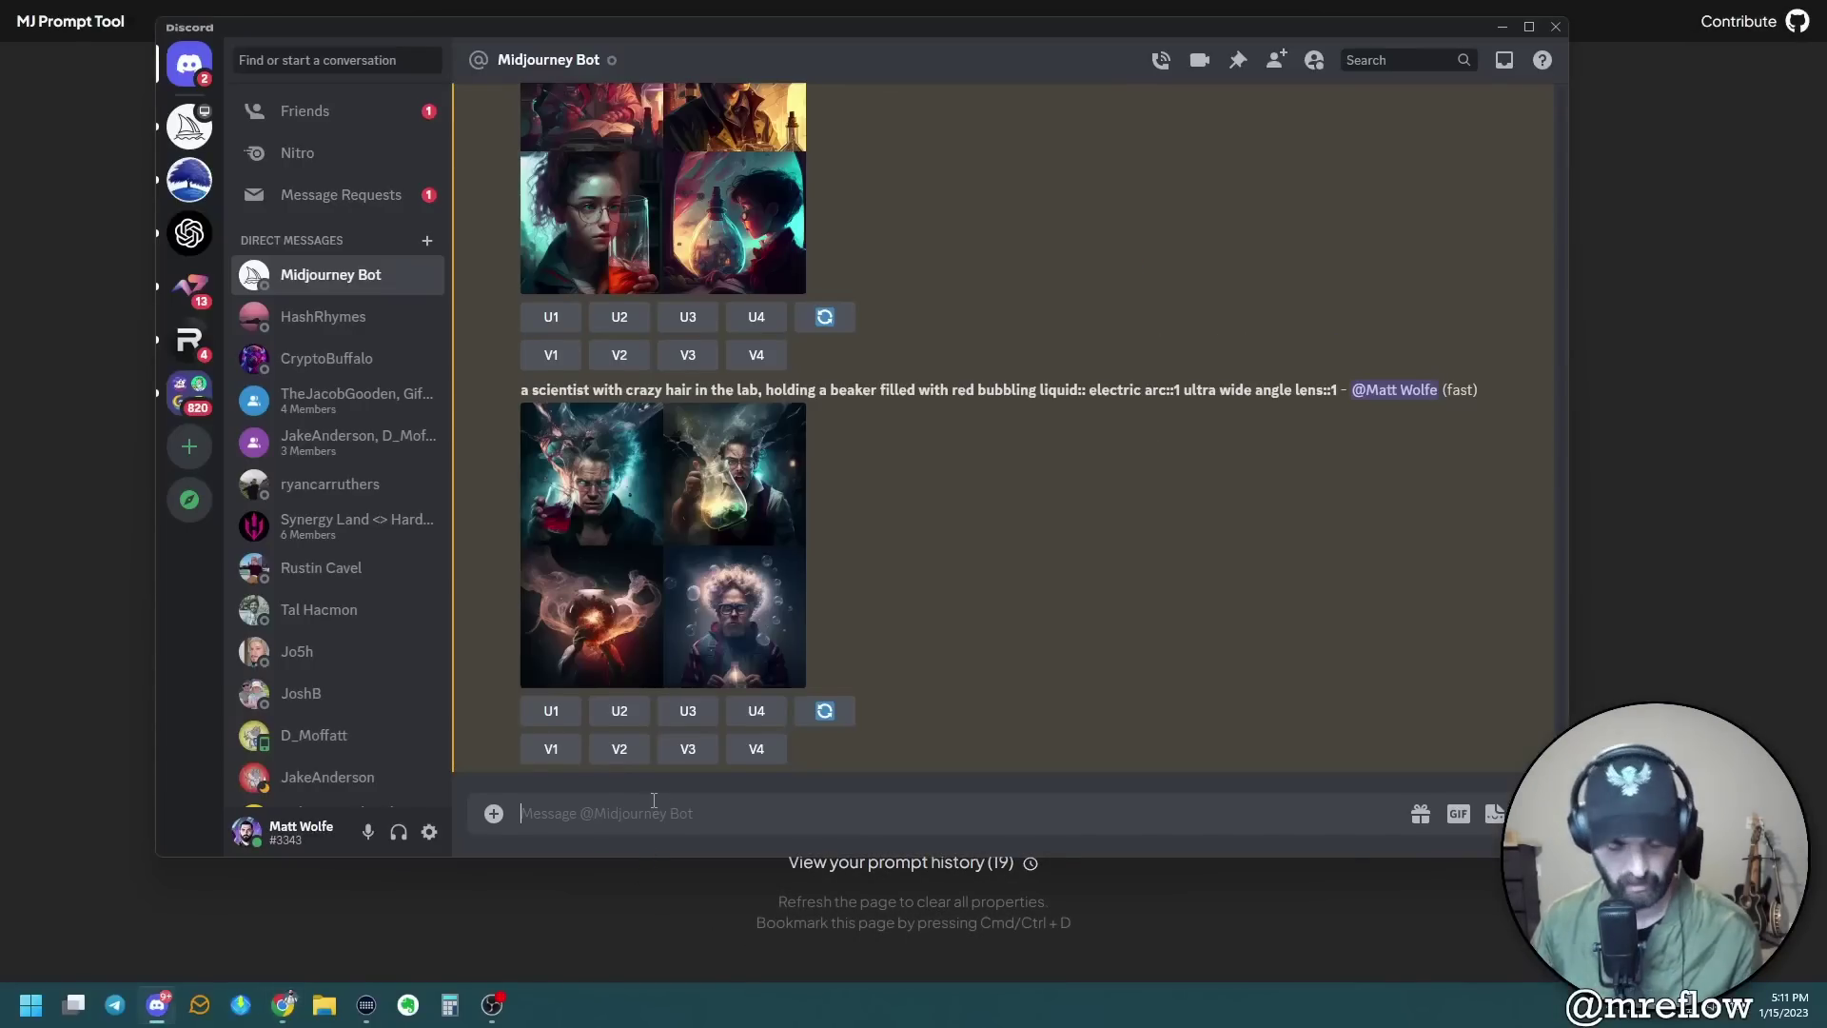
{"action": "key", "text": "Return"}
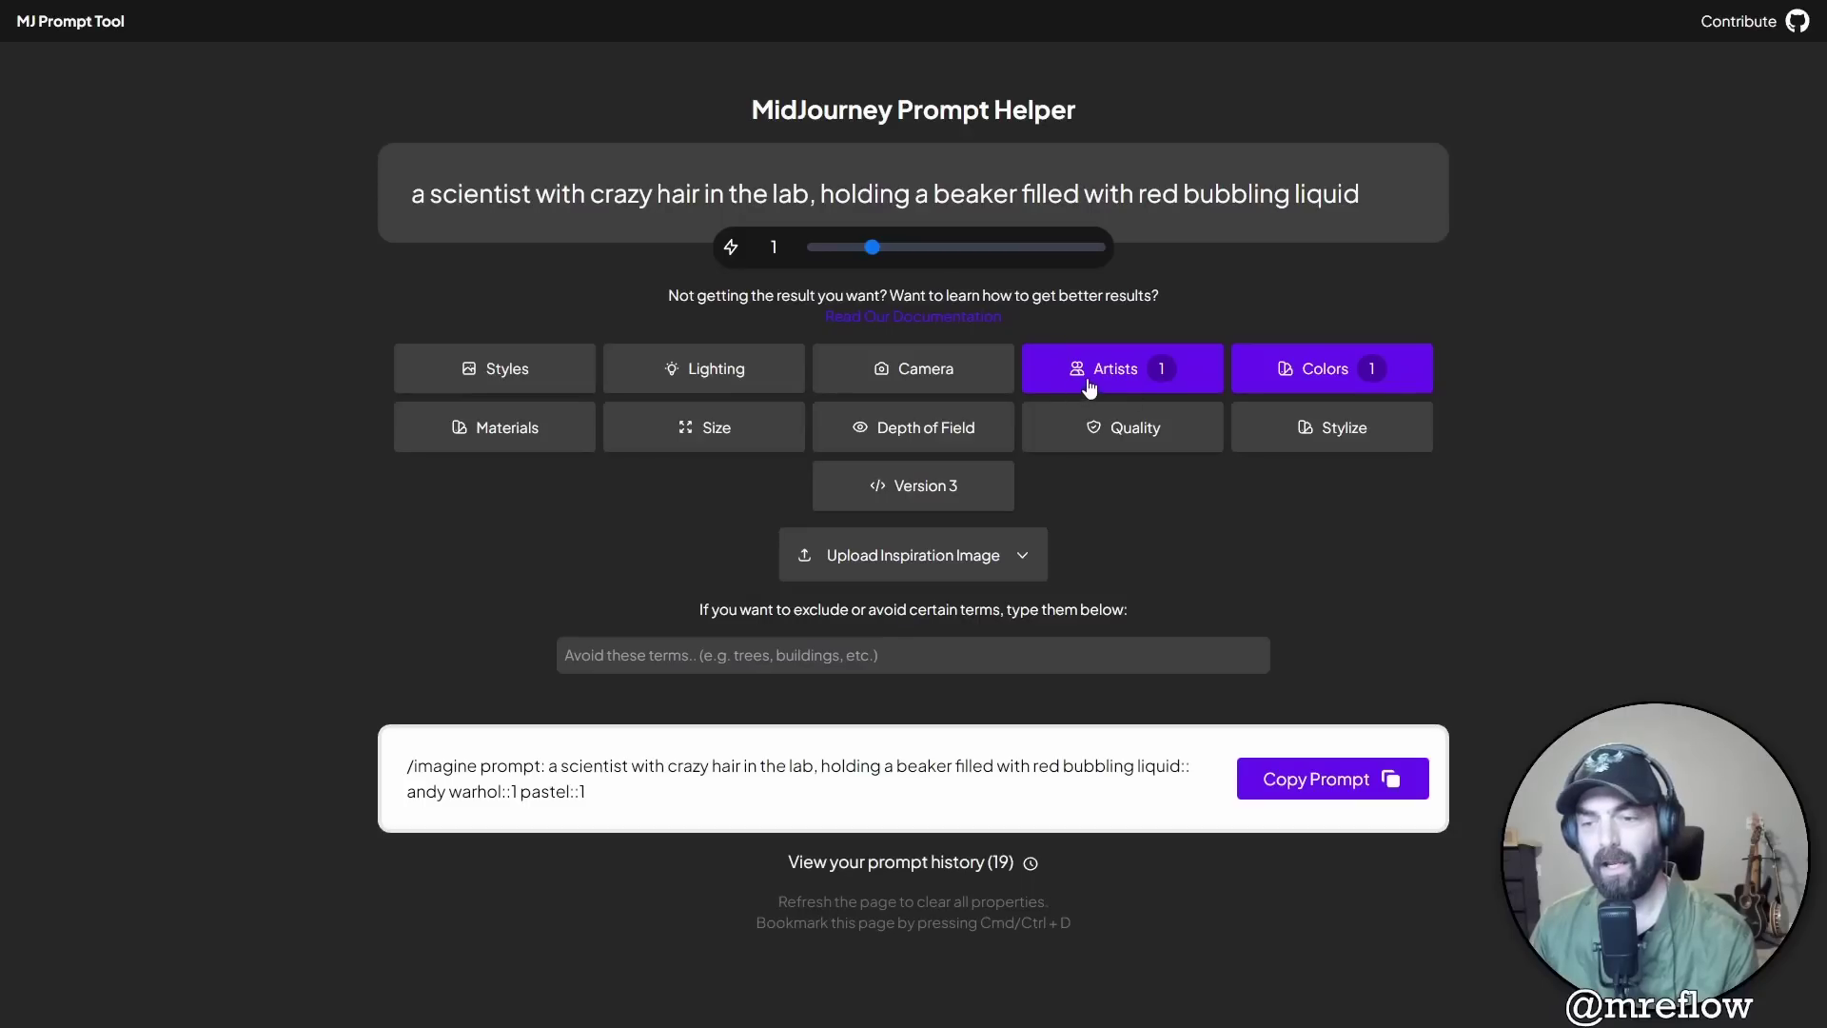
- Clear the Andy Warhol artist and Pastel color, and add the Paper material with a weight of 2
{"action": "left_click", "coordinate": [1109, 368]}
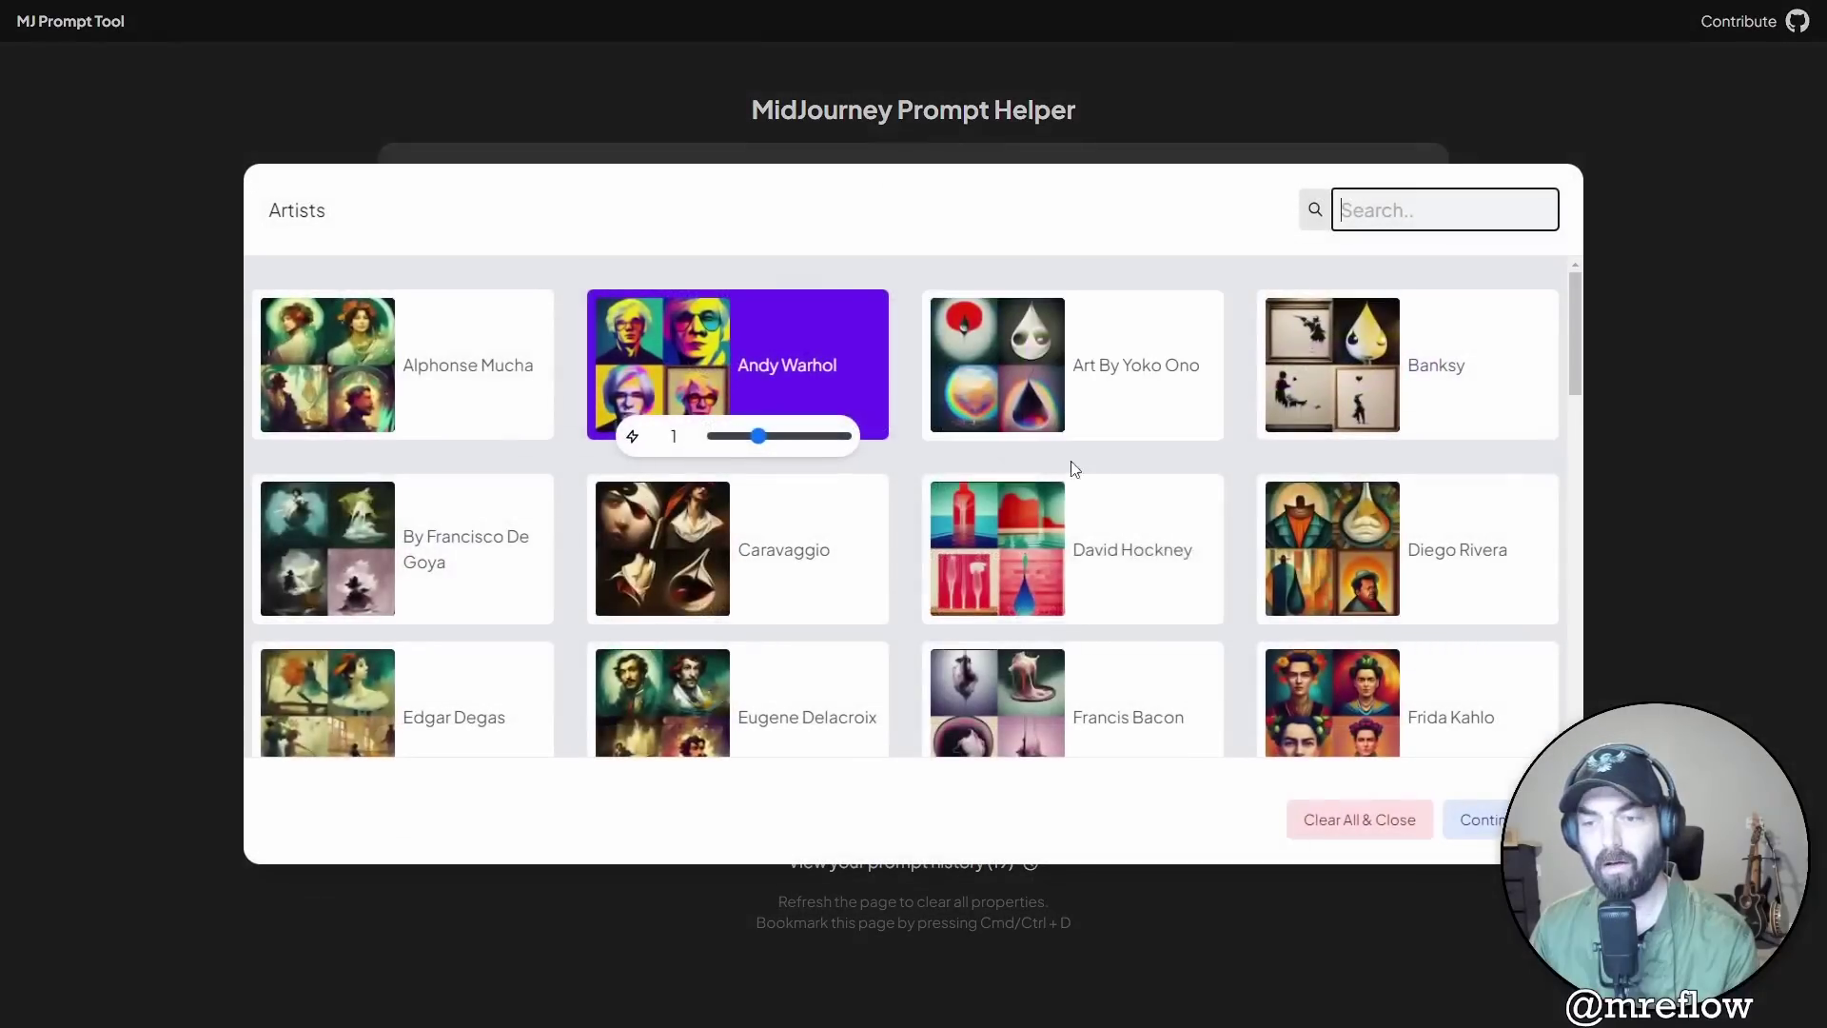
{"action": "left_click", "coordinate": [1387, 820]}
{"action": "left_click", "coordinate": [417, 422]}
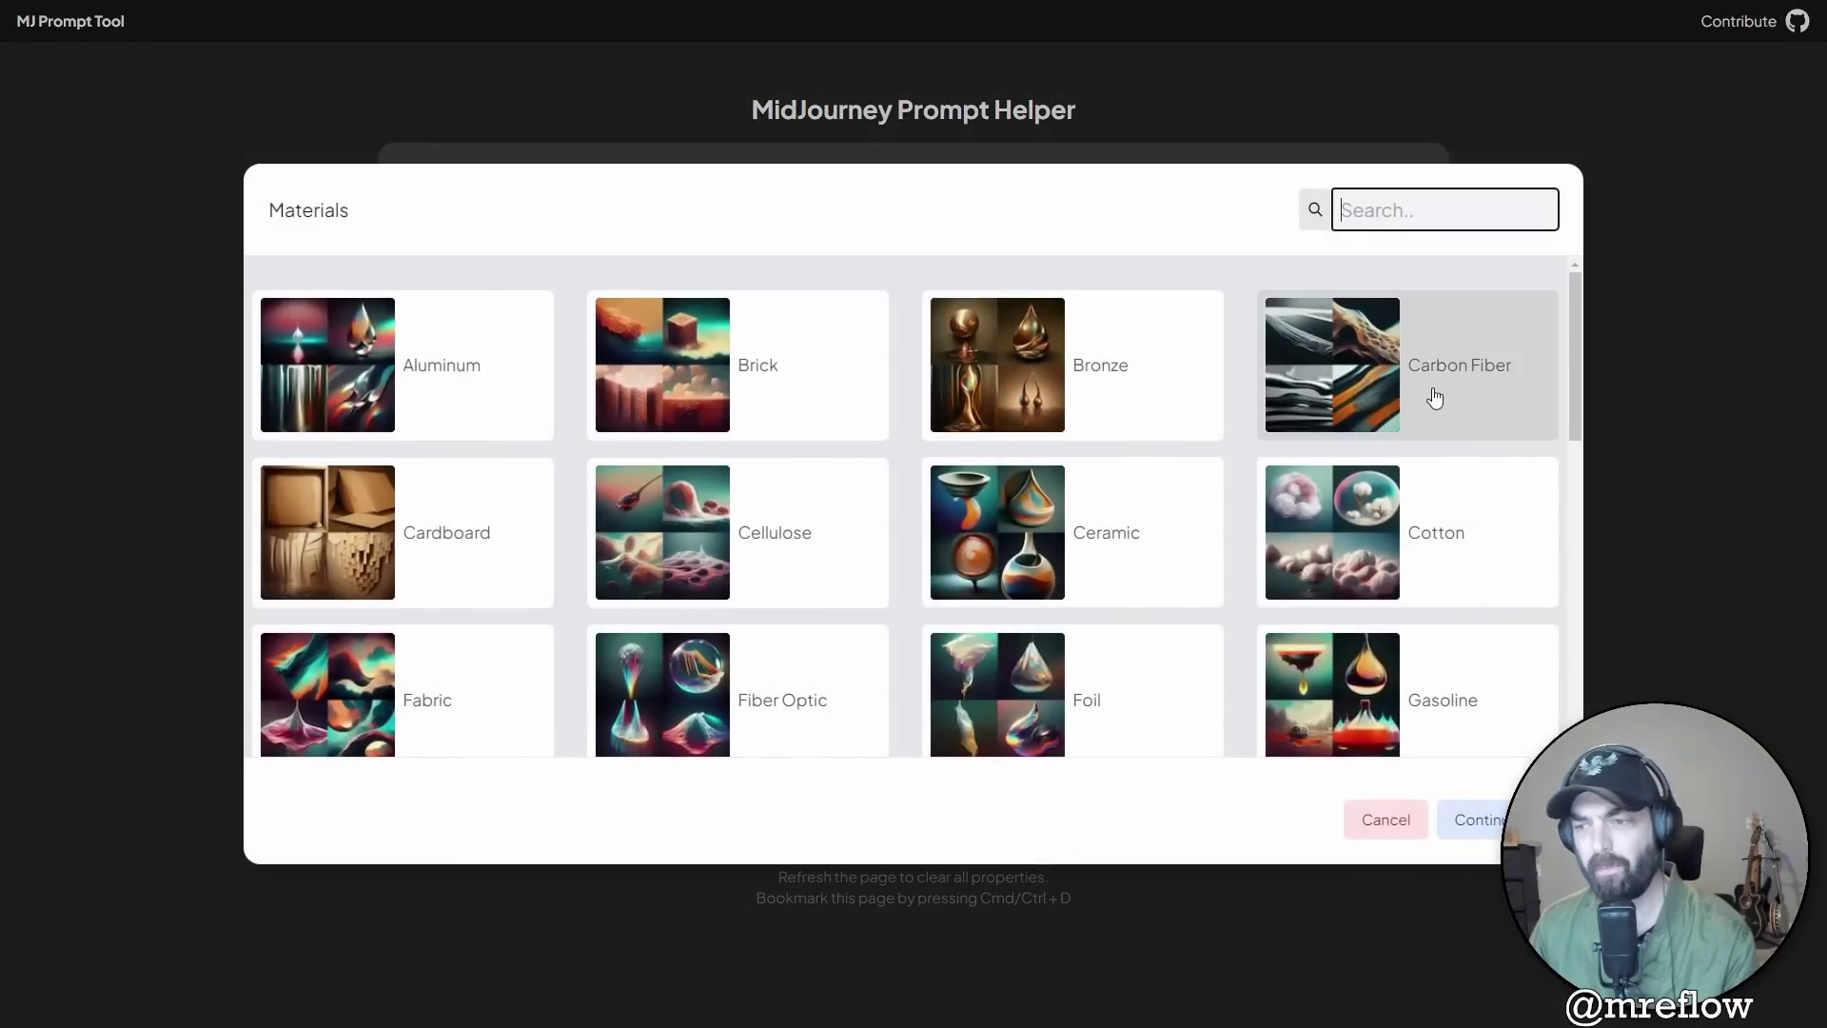
{"action": "scroll", "coordinate": [1211, 616], "scroll_direction": "down", "scroll_amount": 4}
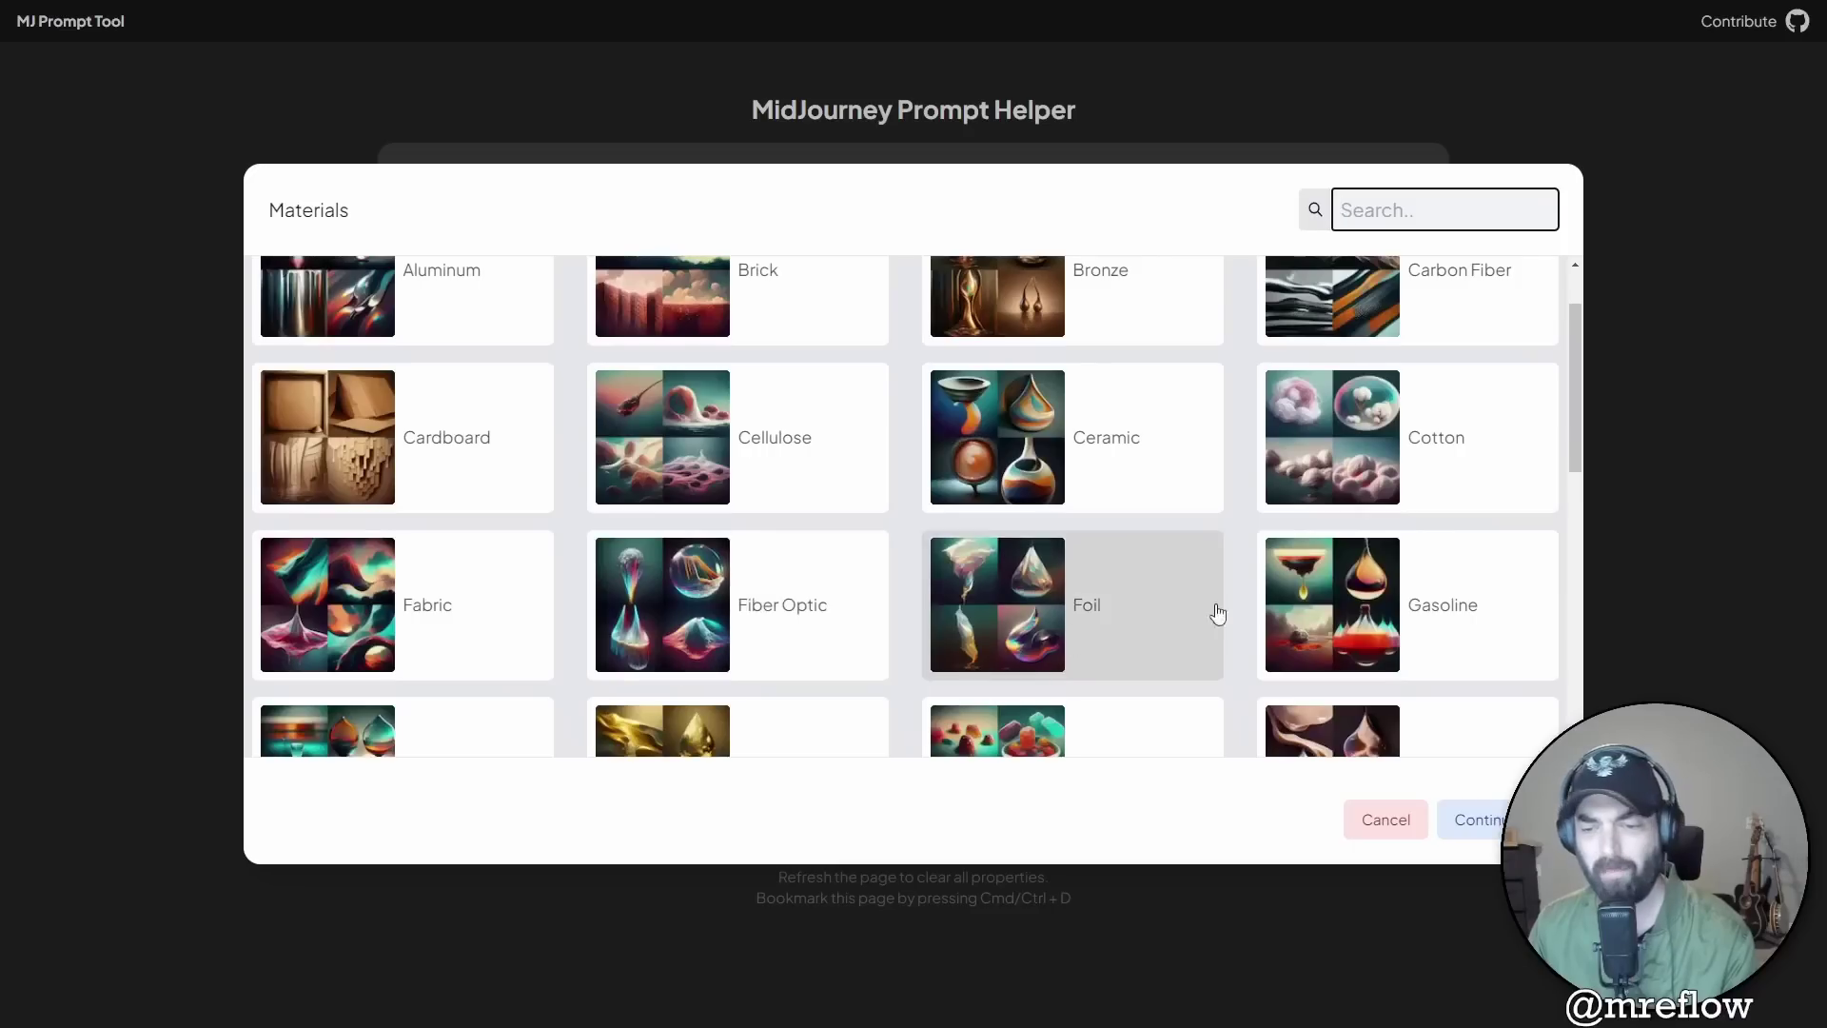
{"action": "scroll", "coordinate": [1494, 609], "scroll_direction": "down", "scroll_amount": 2}
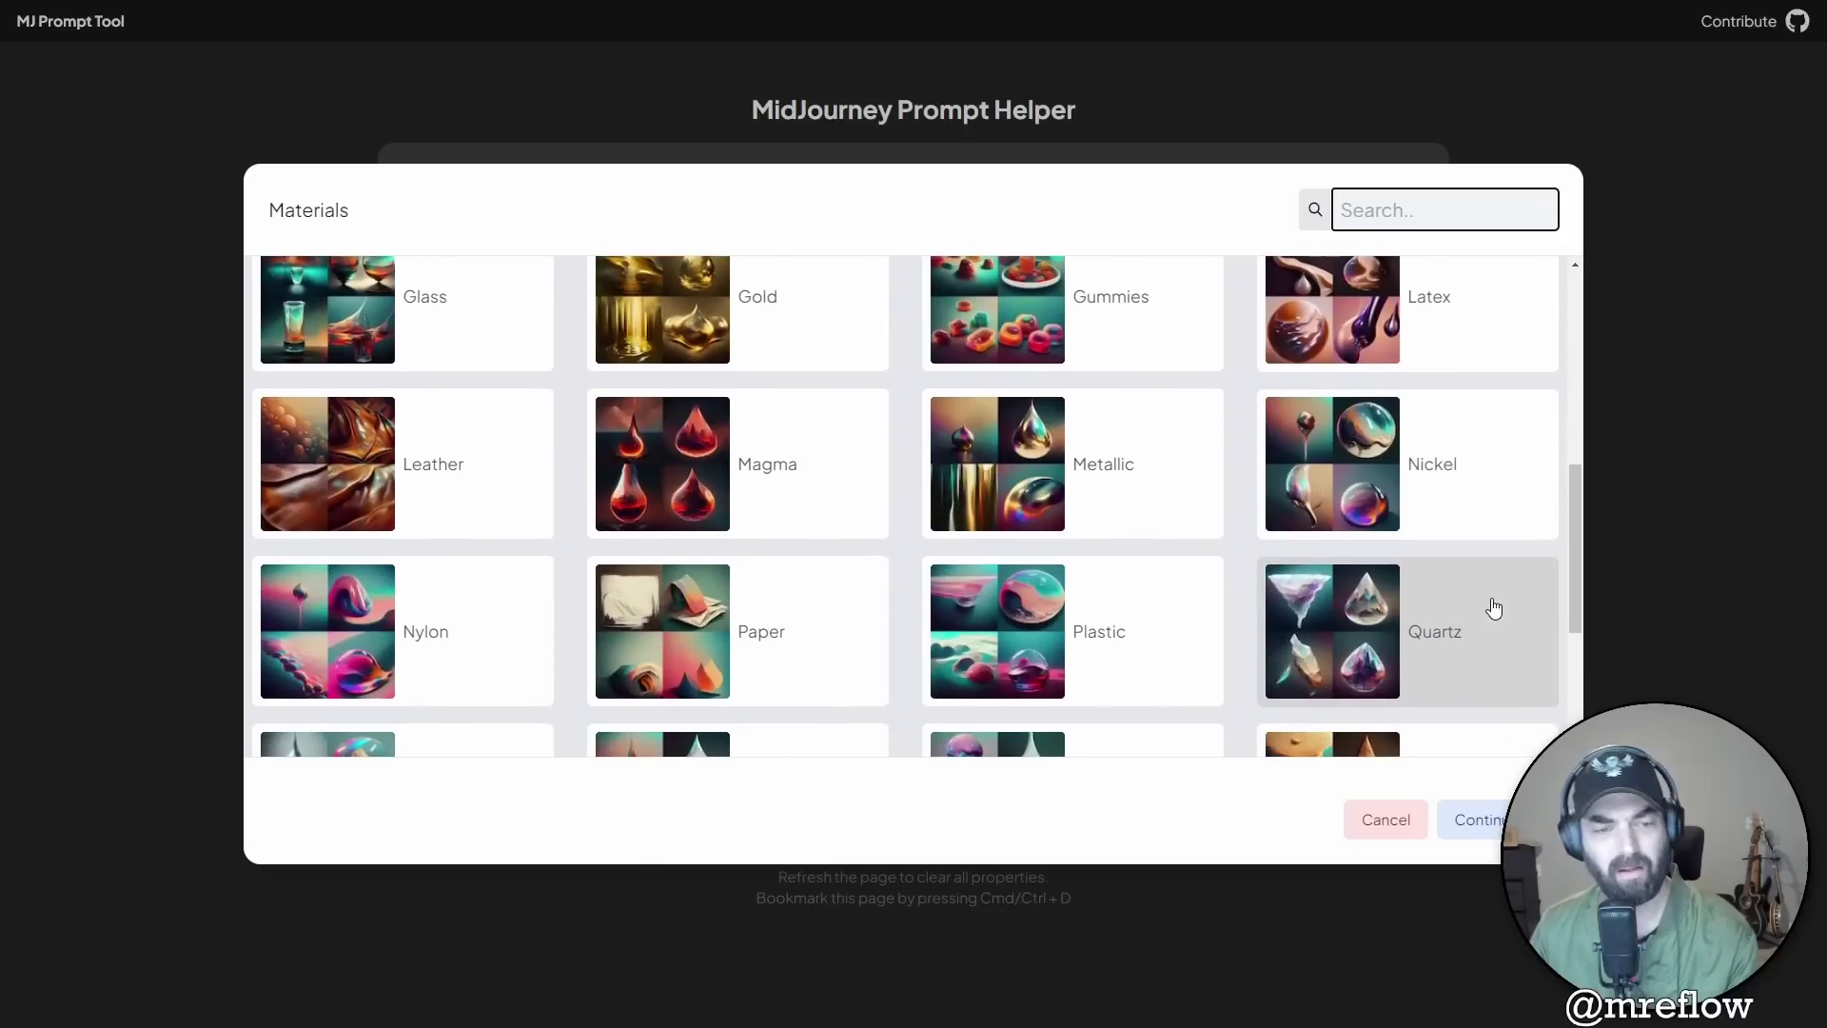
{"action": "scroll", "coordinate": [1461, 585], "scroll_direction": "down", "scroll_amount": 3}
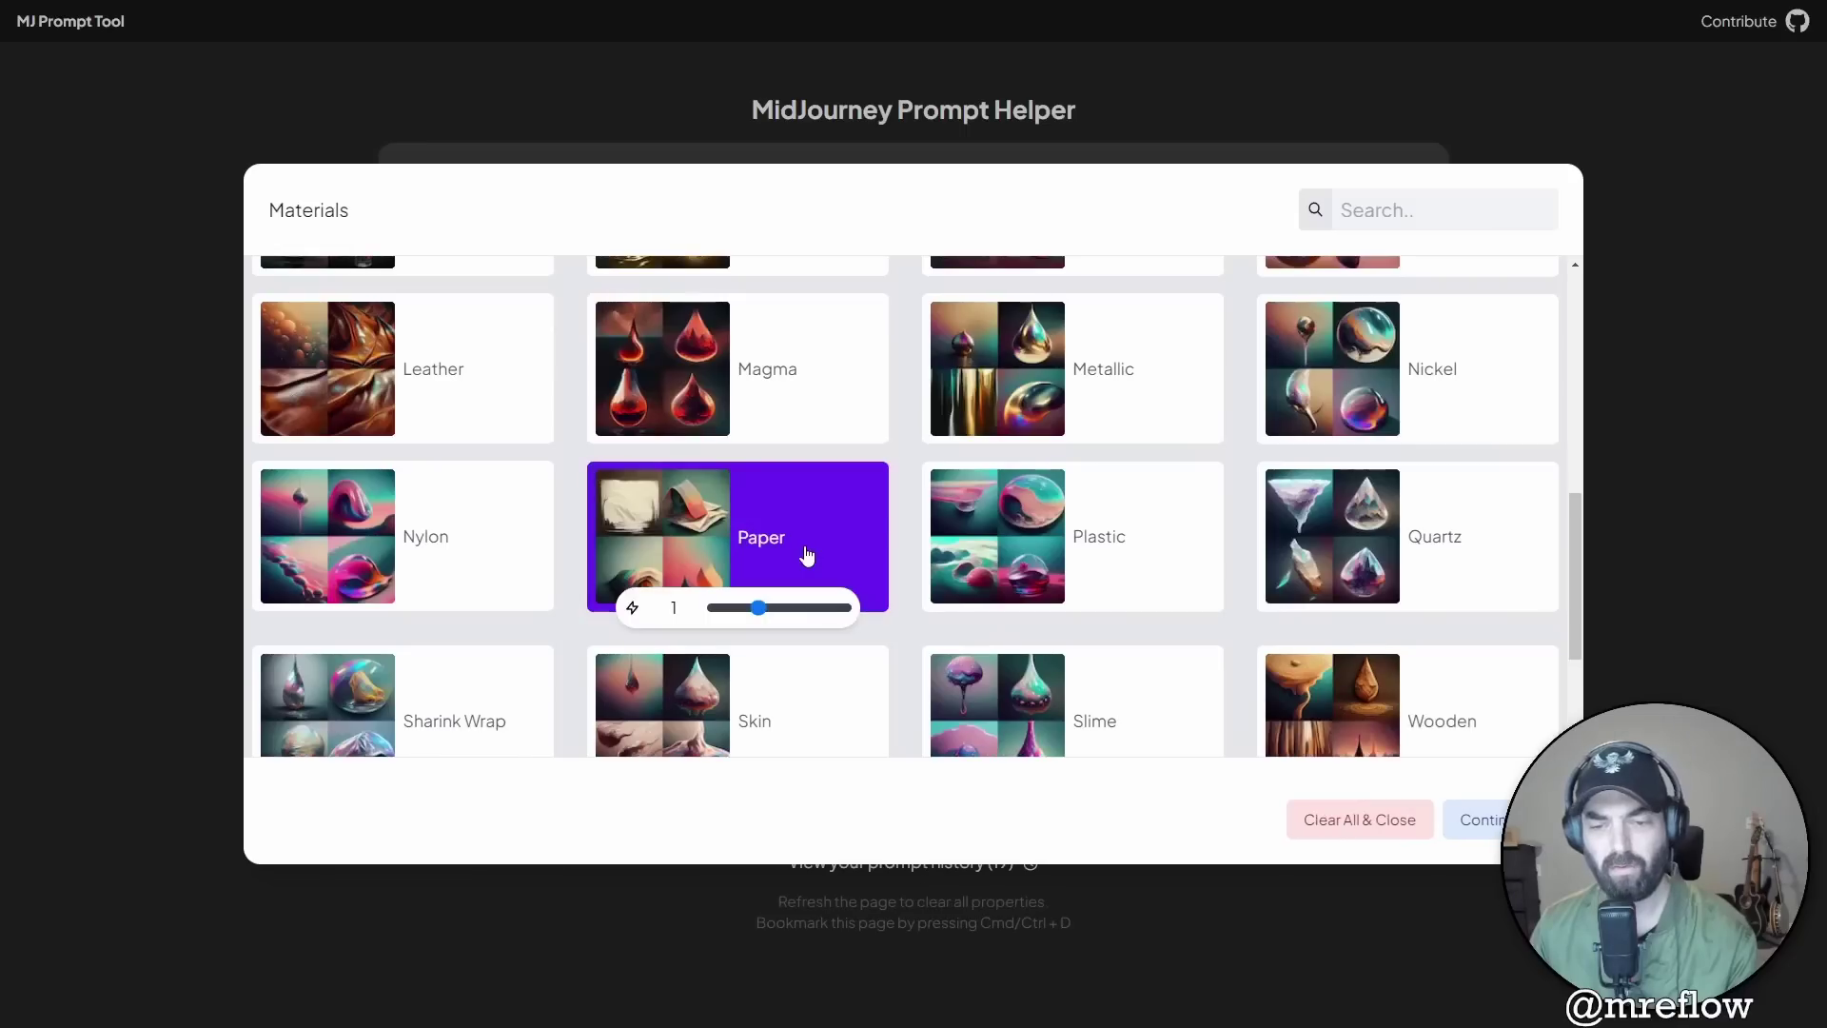
{"action": "left_click_drag", "start_coordinate": [759, 609], "coordinate": [767, 617]}
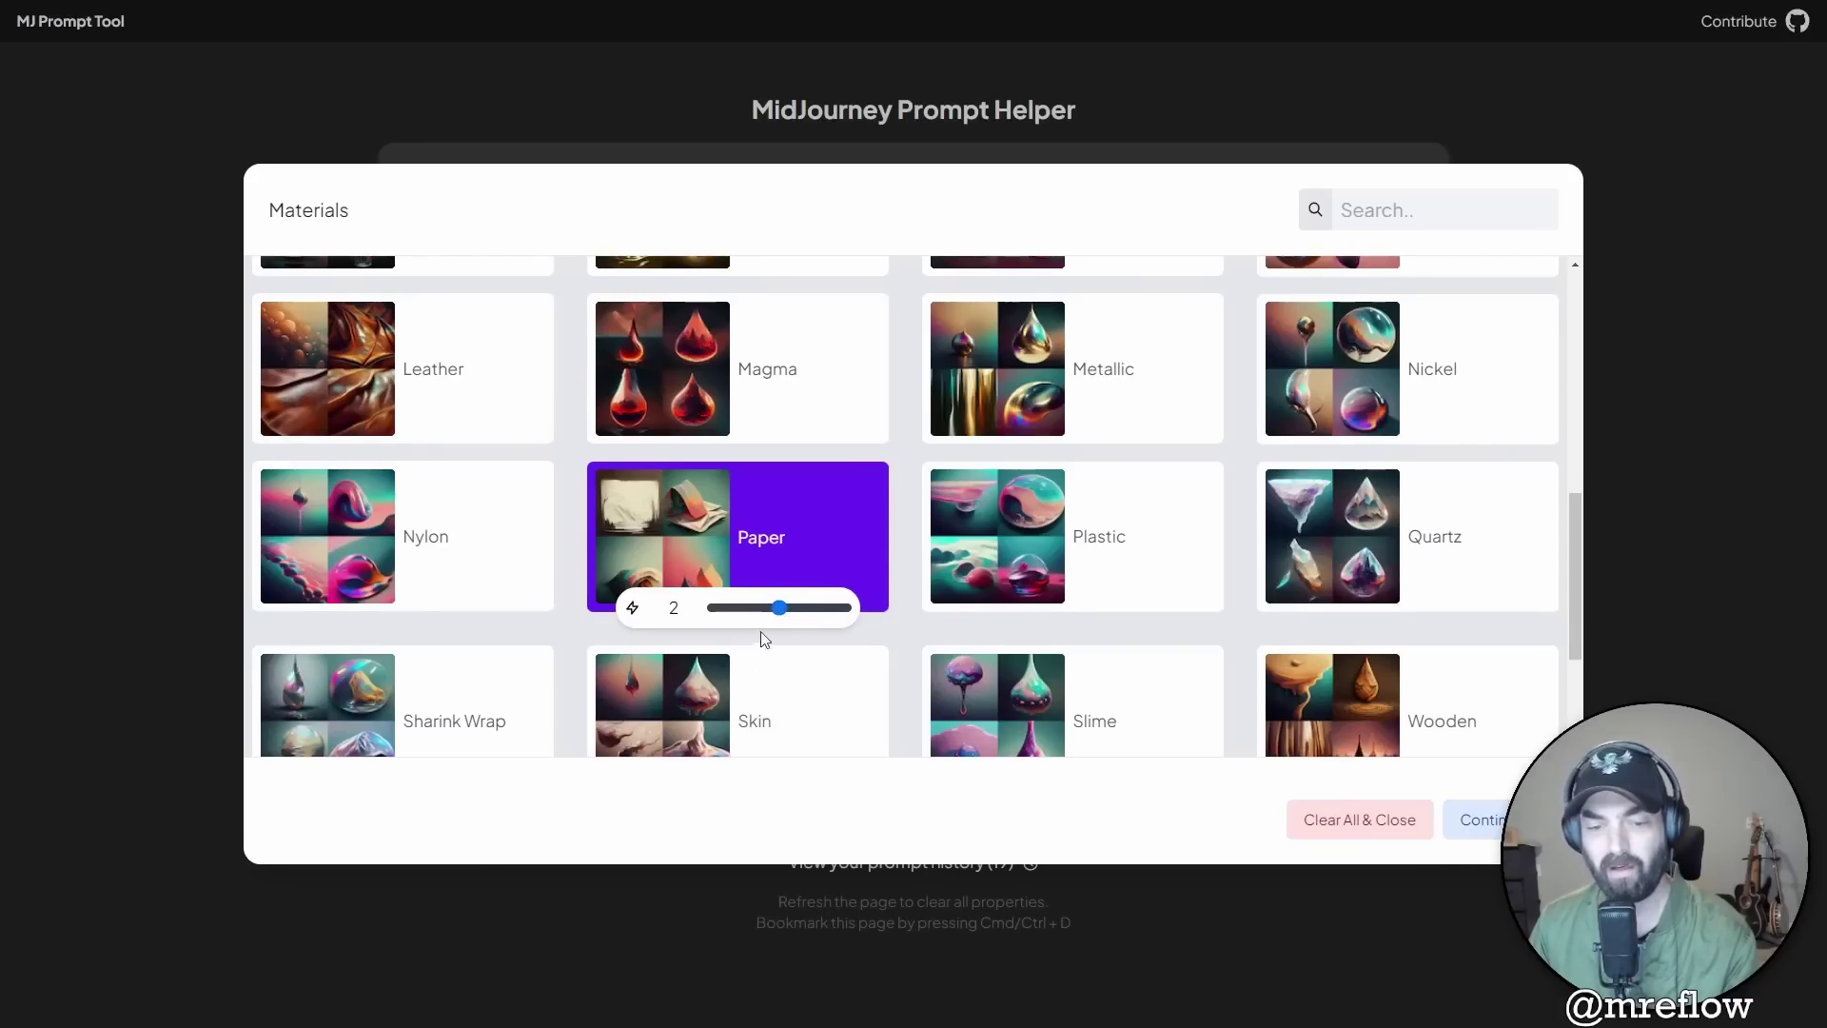
{"action": "left_click", "coordinate": [1465, 819]}
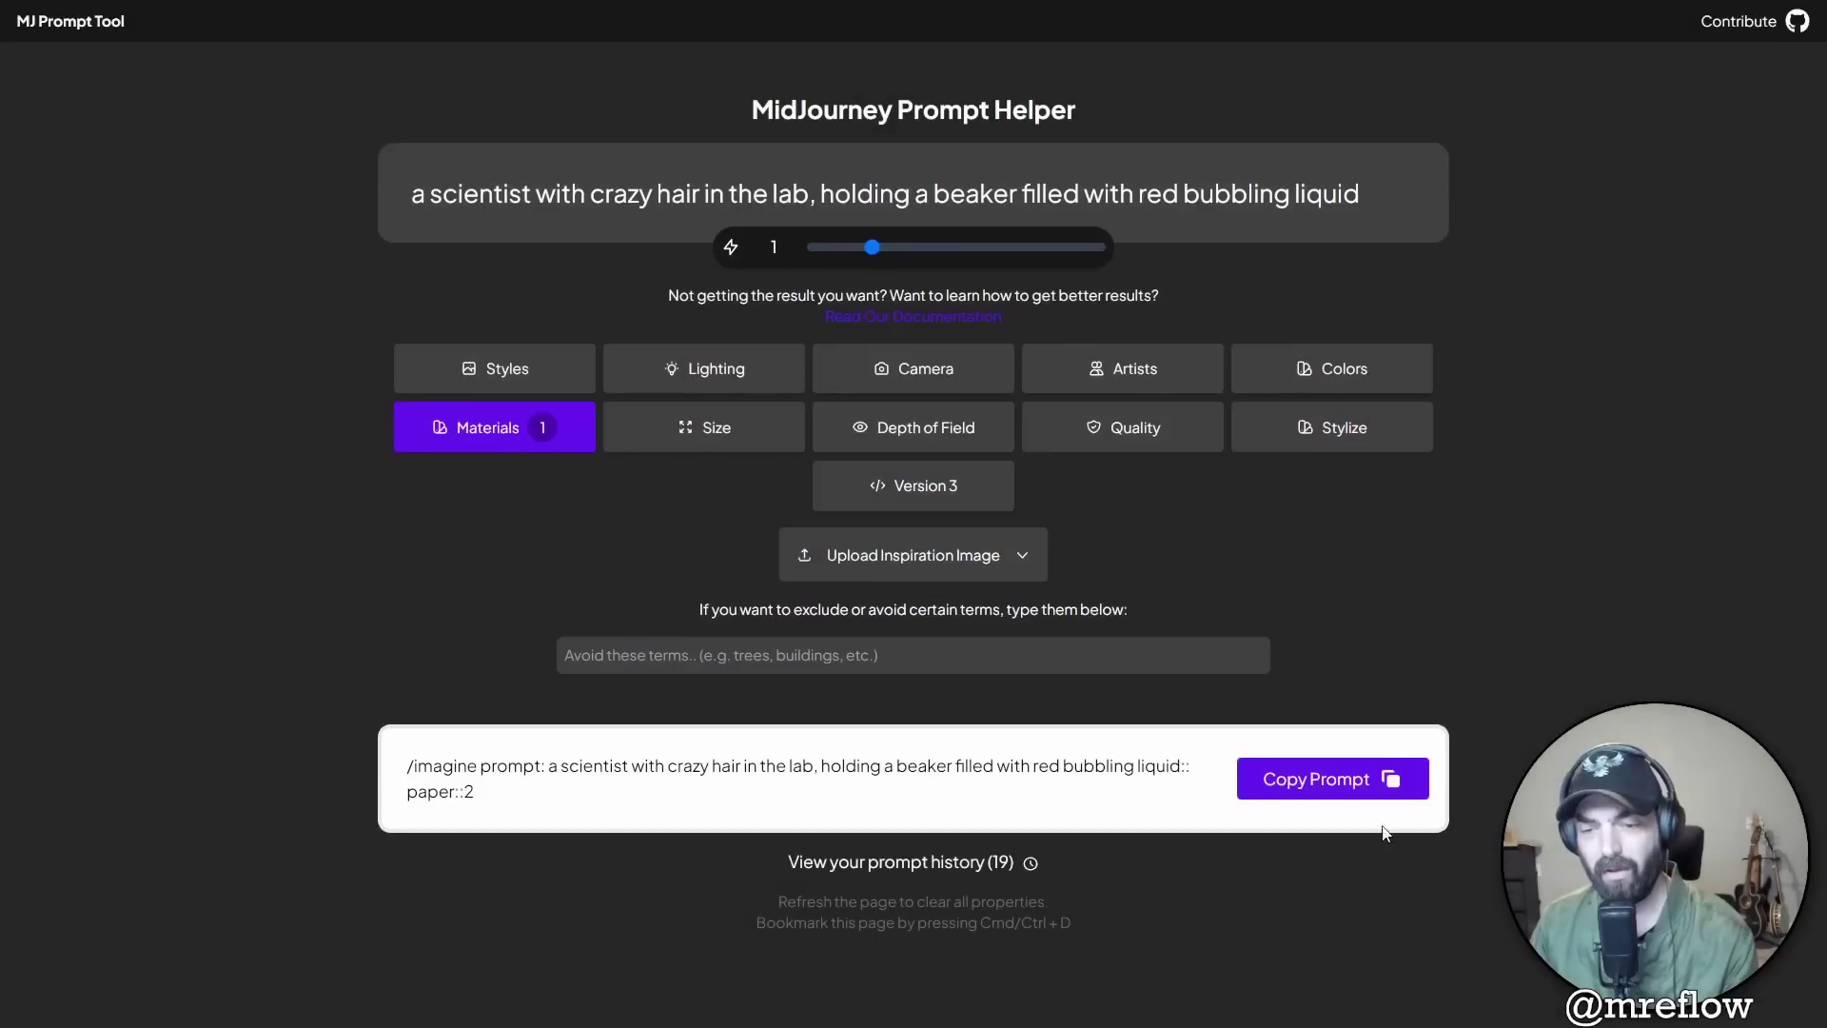
- Copy the prompt with the Paper material and submit it to the Midjourney Bot in Discord
{"action": "left_click", "coordinate": [1390, 779]}
{"action": "key", "text": "alt+Tab"}
{"action": "key", "text": "ctrl+v"}
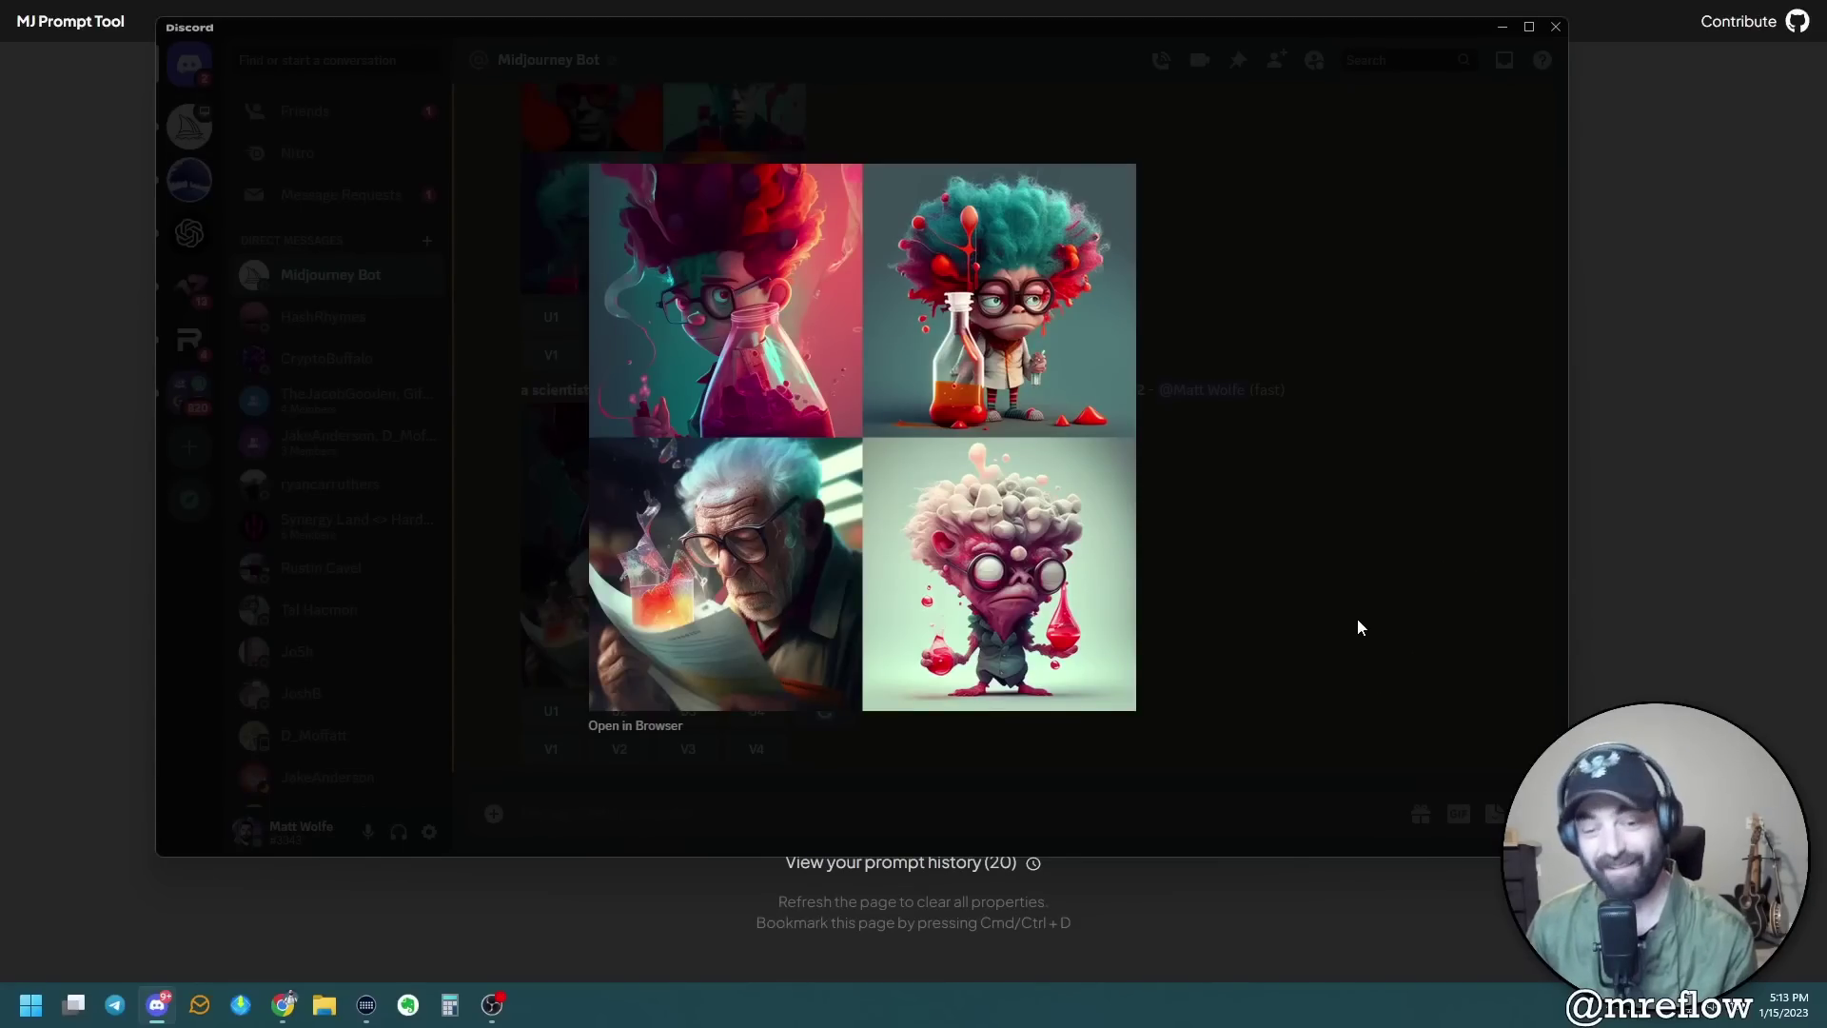
- Return to the MidJourney Prompt Helper and clear the Paper material from the prompt
{"action": "left_click", "coordinate": [1667, 697]}
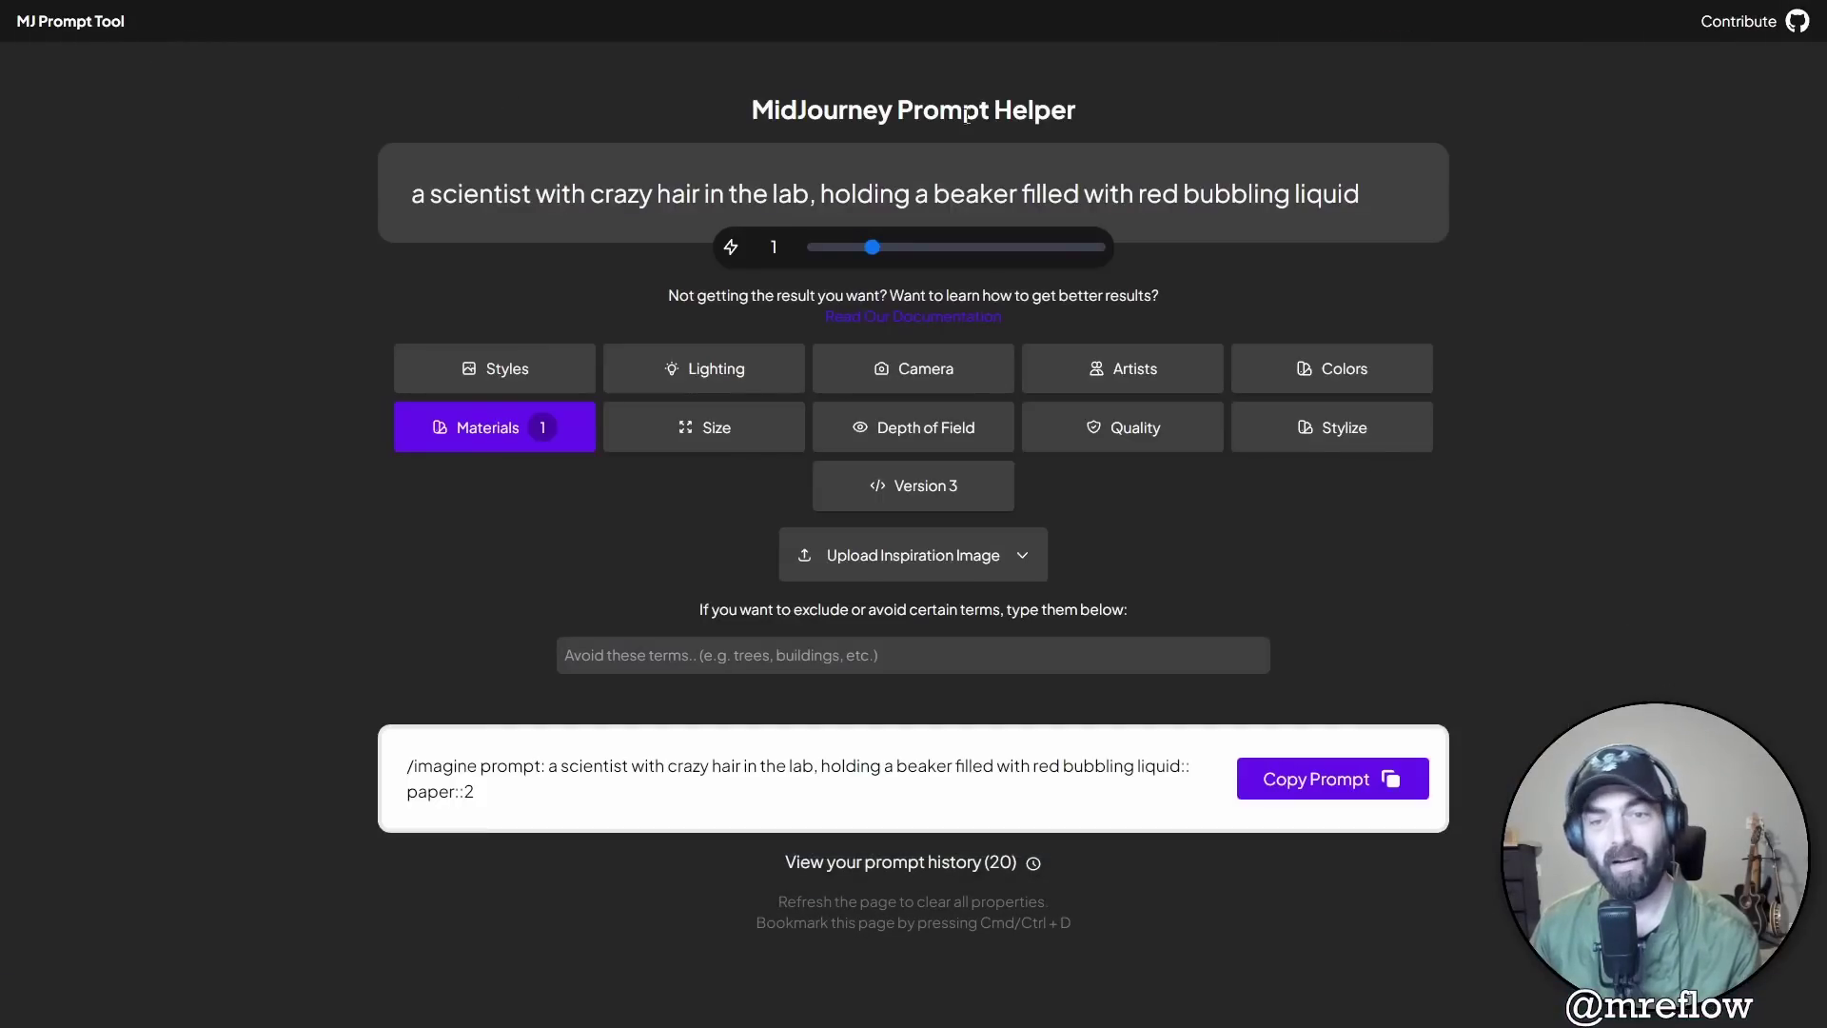
{"action": "left_click", "coordinate": [423, 440]}
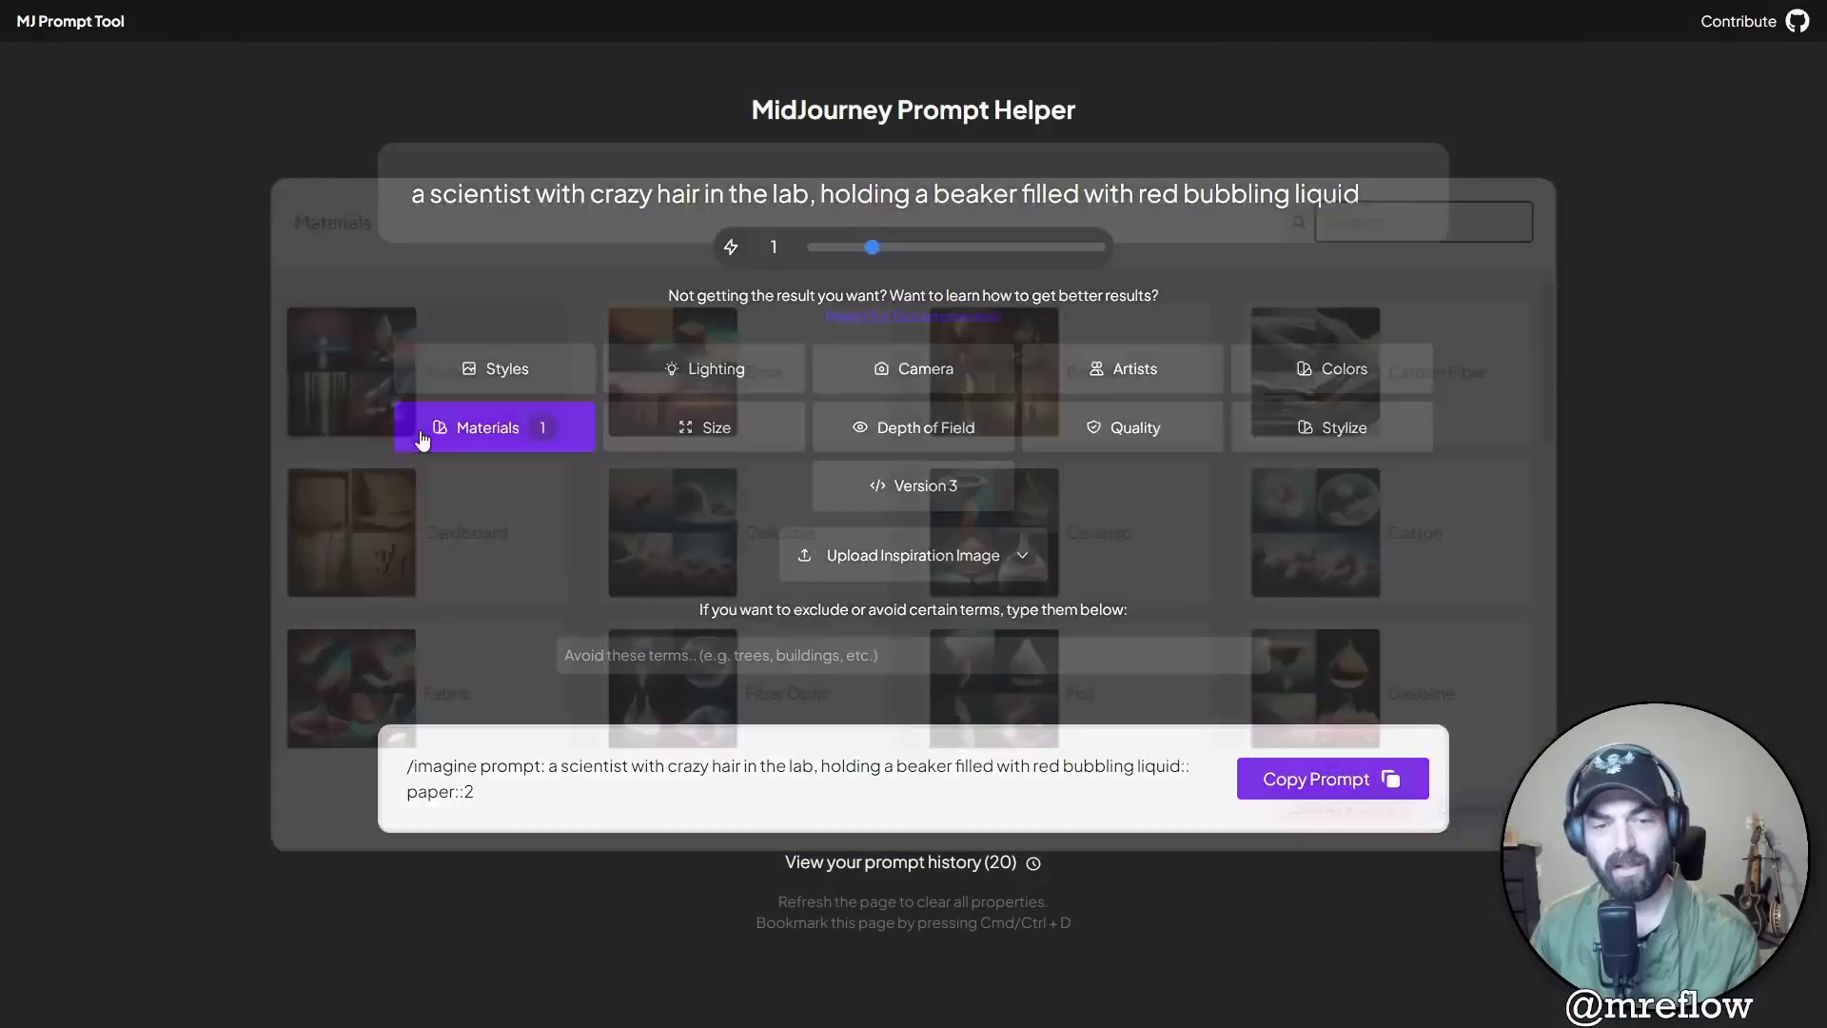
{"action": "left_click", "coordinate": [1360, 816]}
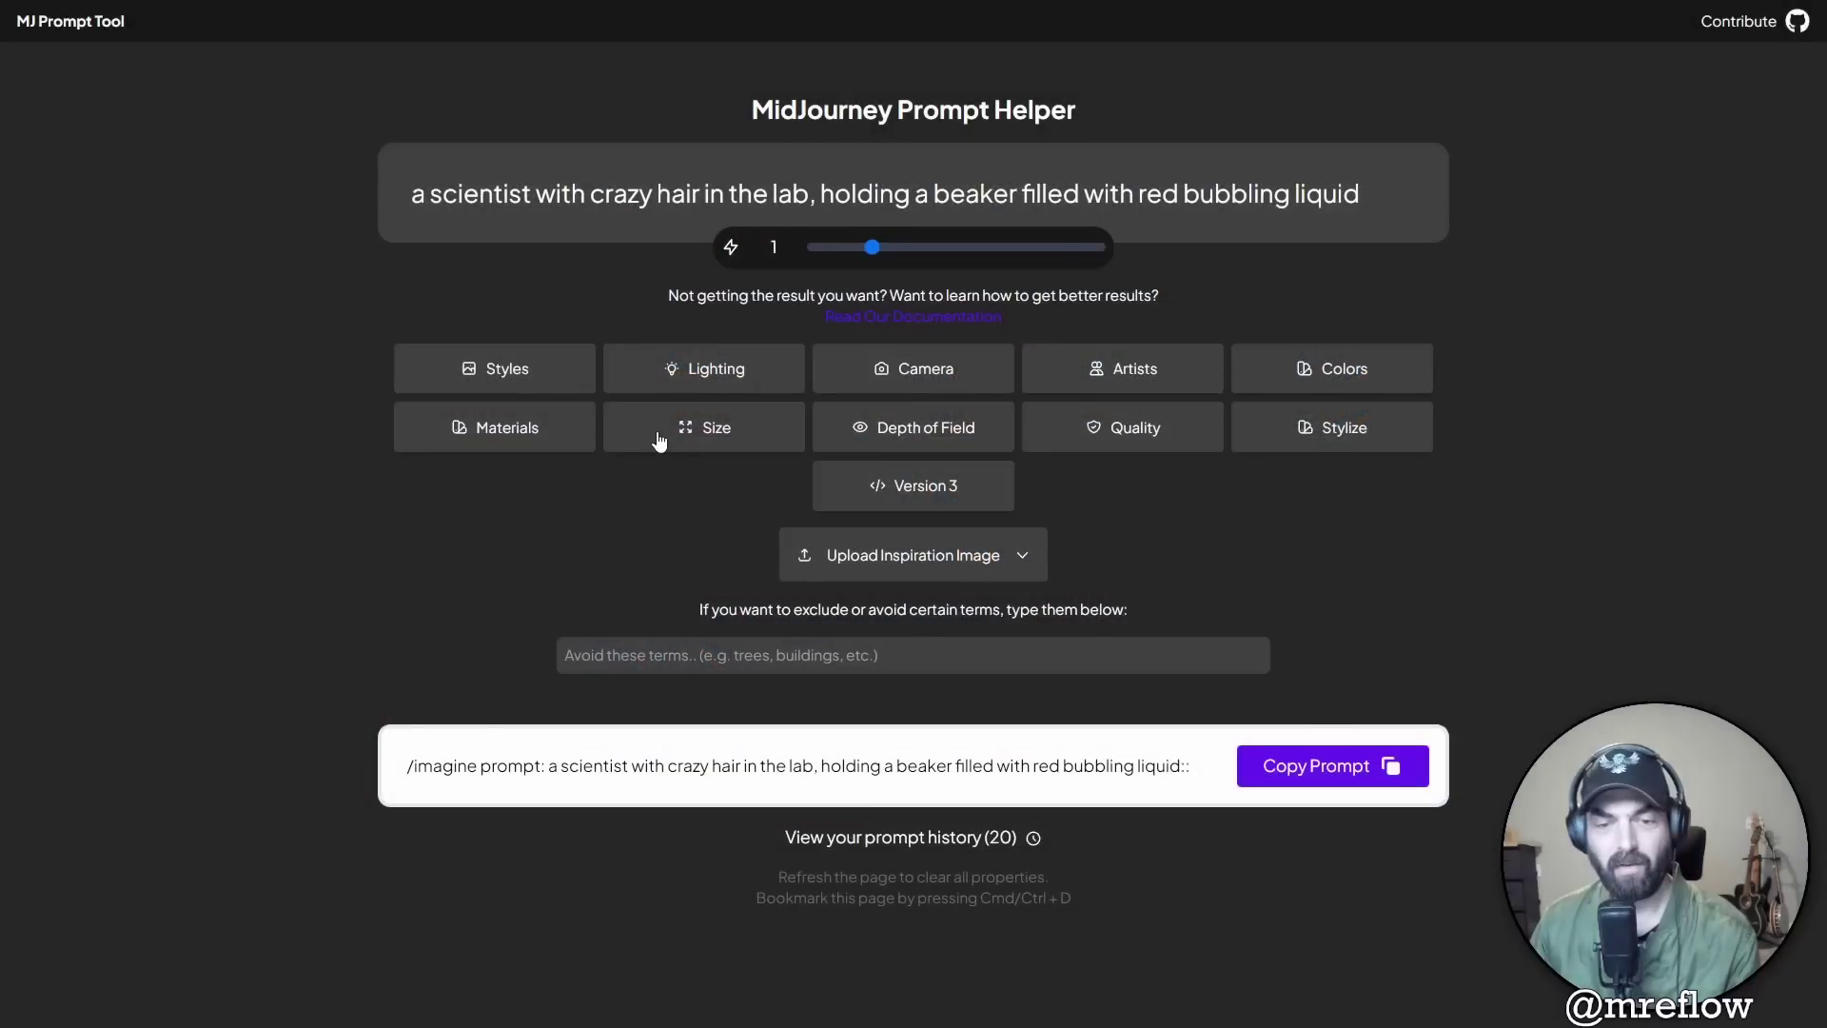
- Try out the image size options, switching between a 1:1 Square aspect ratio and a height and width of 1000px
{"action": "left_click", "coordinate": [658, 441]}
{"action": "left_click", "coordinate": [886, 516]}
{"action": "left_click", "coordinate": [1020, 518]}
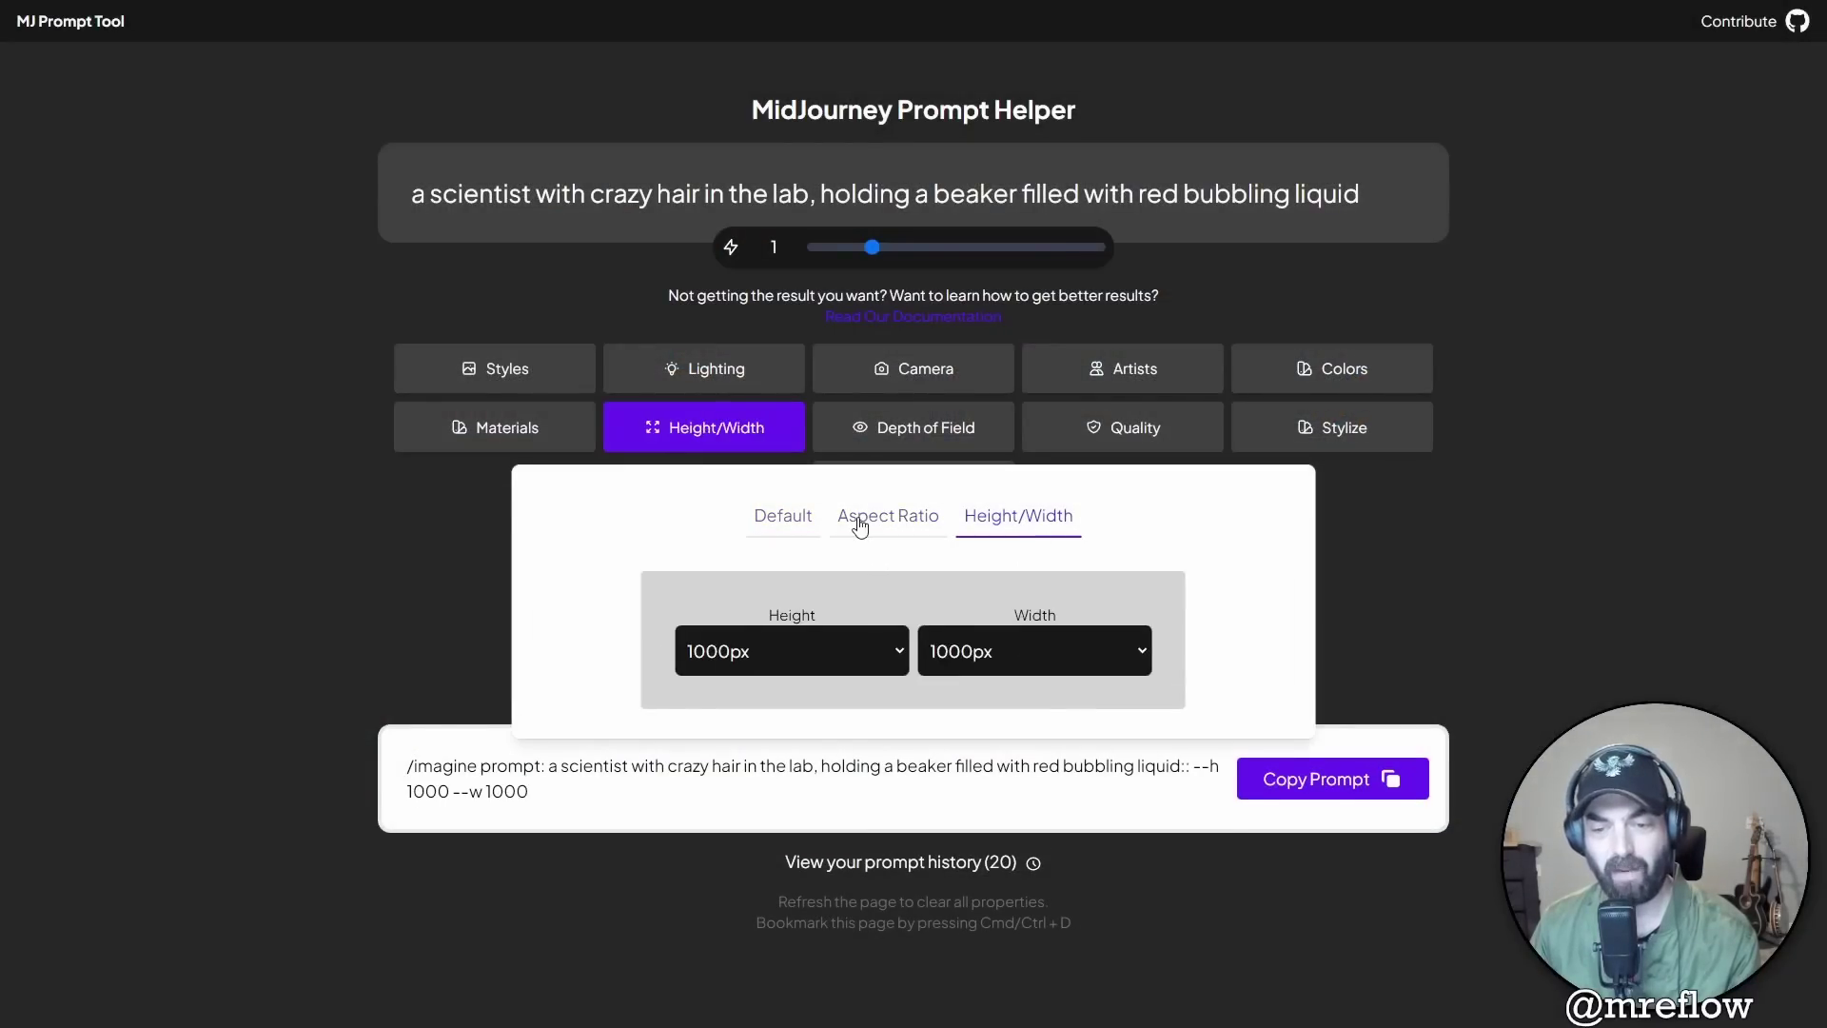
{"action": "left_click", "coordinate": [861, 518]}
{"action": "left_click", "coordinate": [962, 643]}
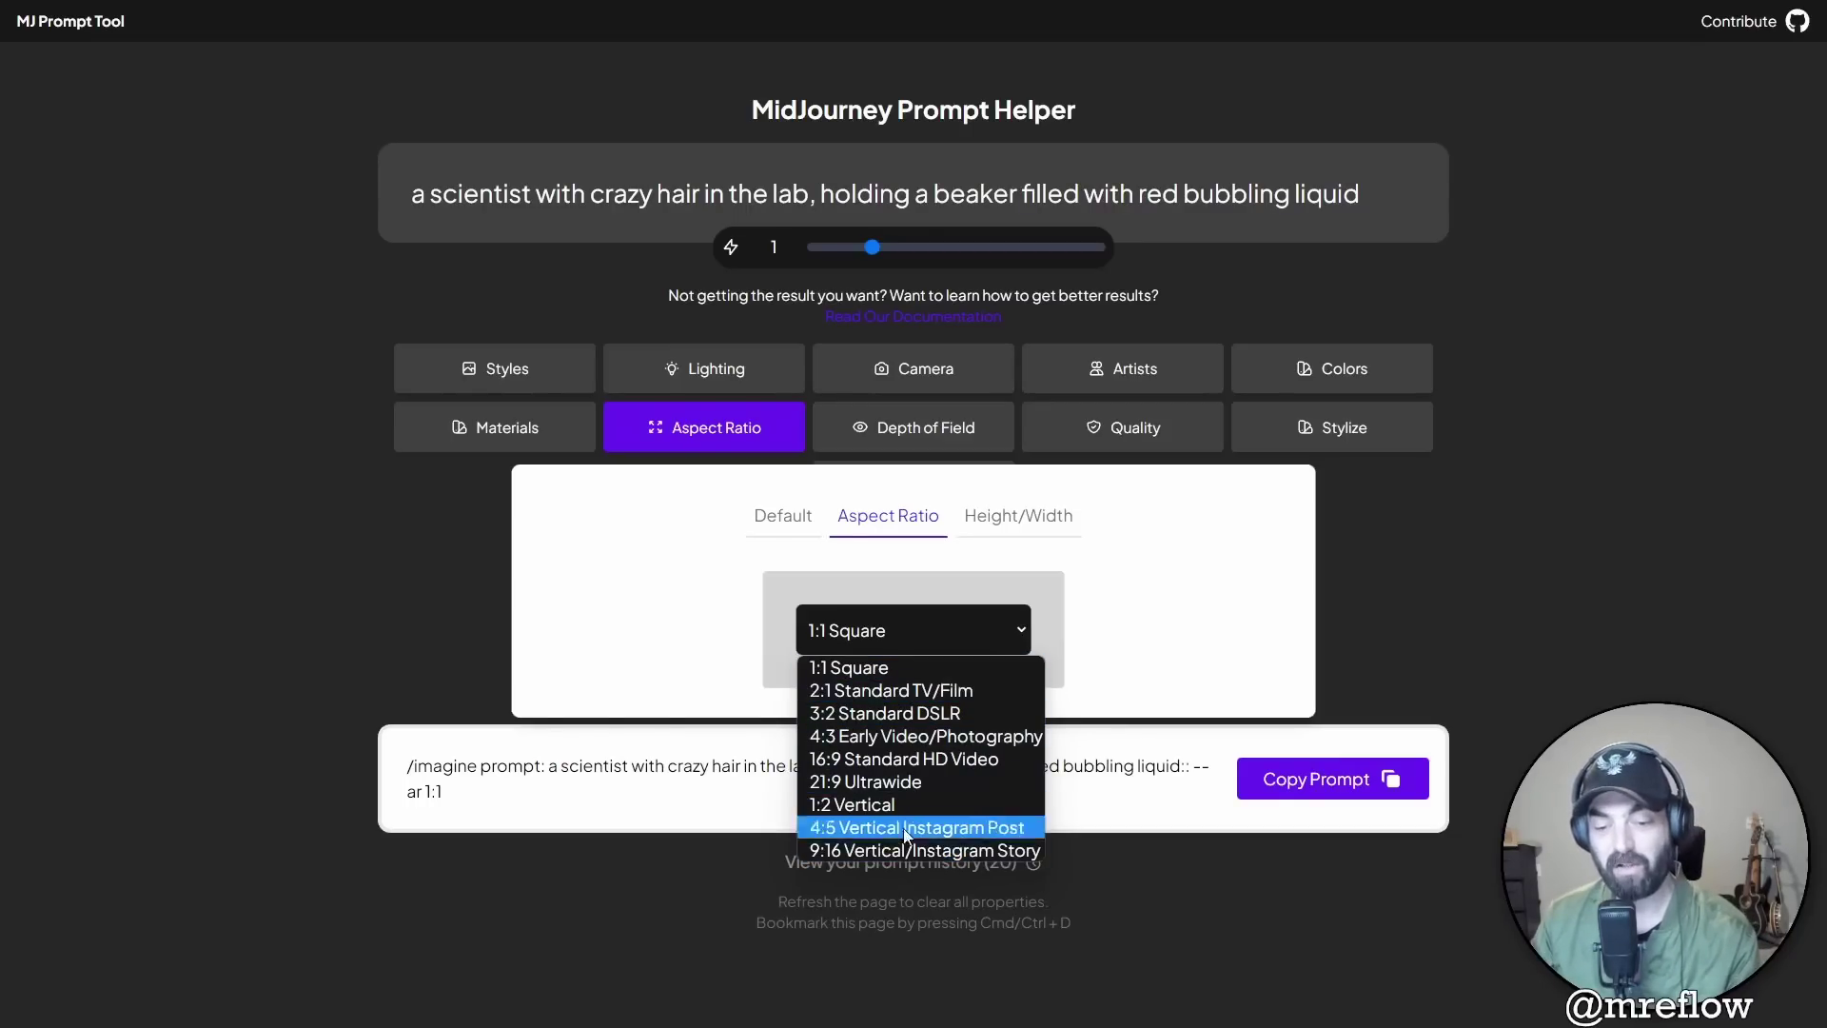
{"action": "left_click", "coordinate": [1162, 624]}
{"action": "left_click", "coordinate": [1020, 515]}
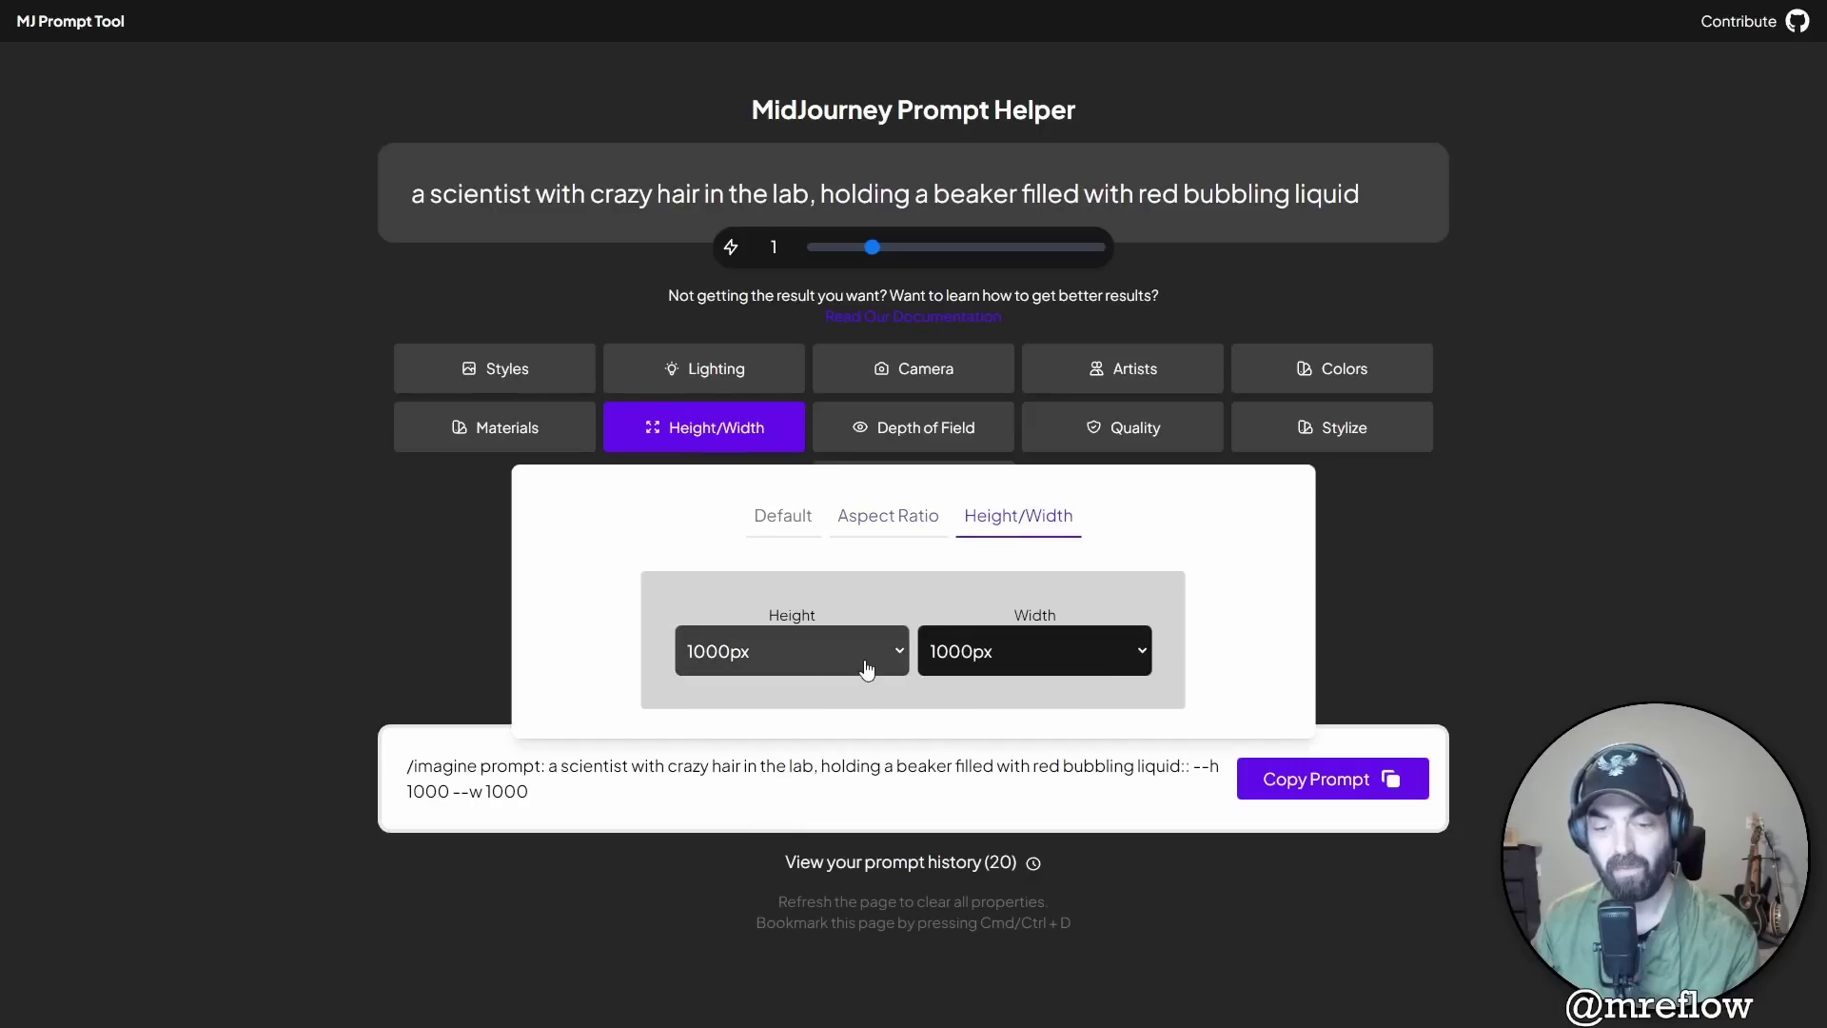
- Set the depth of field to Deep (Full Focus) and the quality to 2x for more detailed results
{"action": "left_click", "coordinate": [930, 440]}
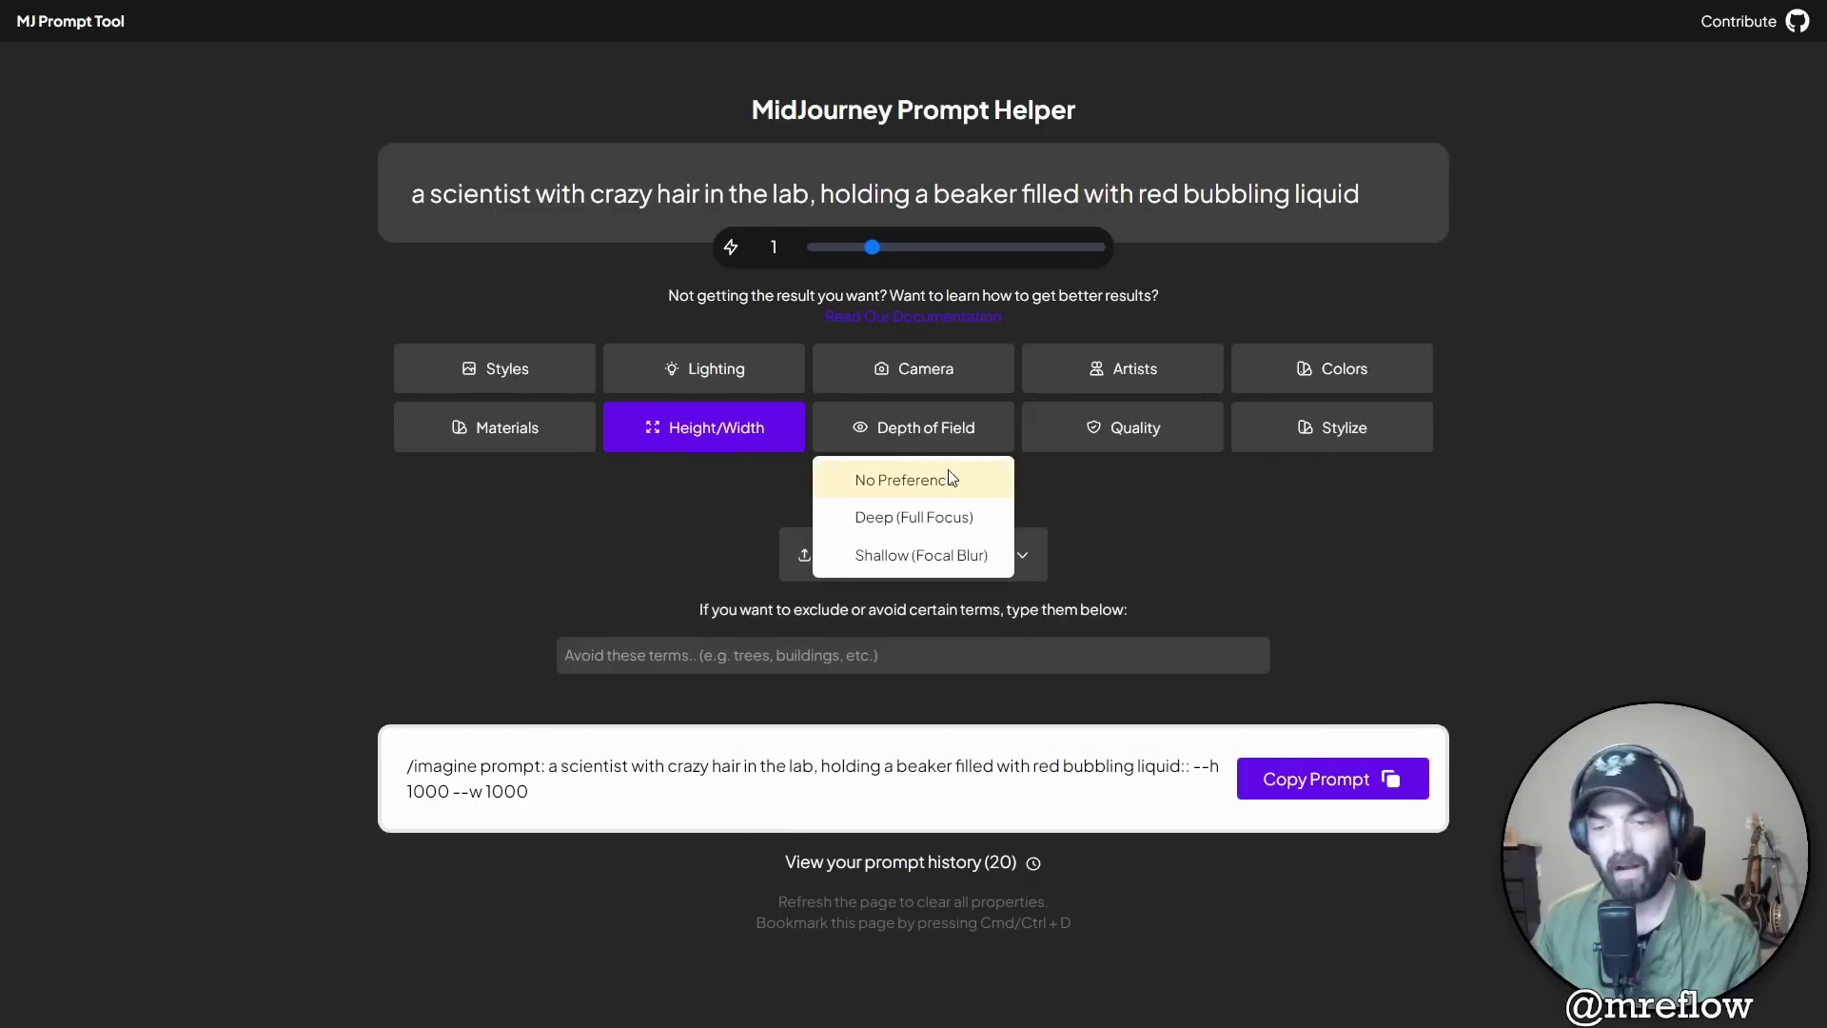
{"action": "left_click", "coordinate": [937, 517]}
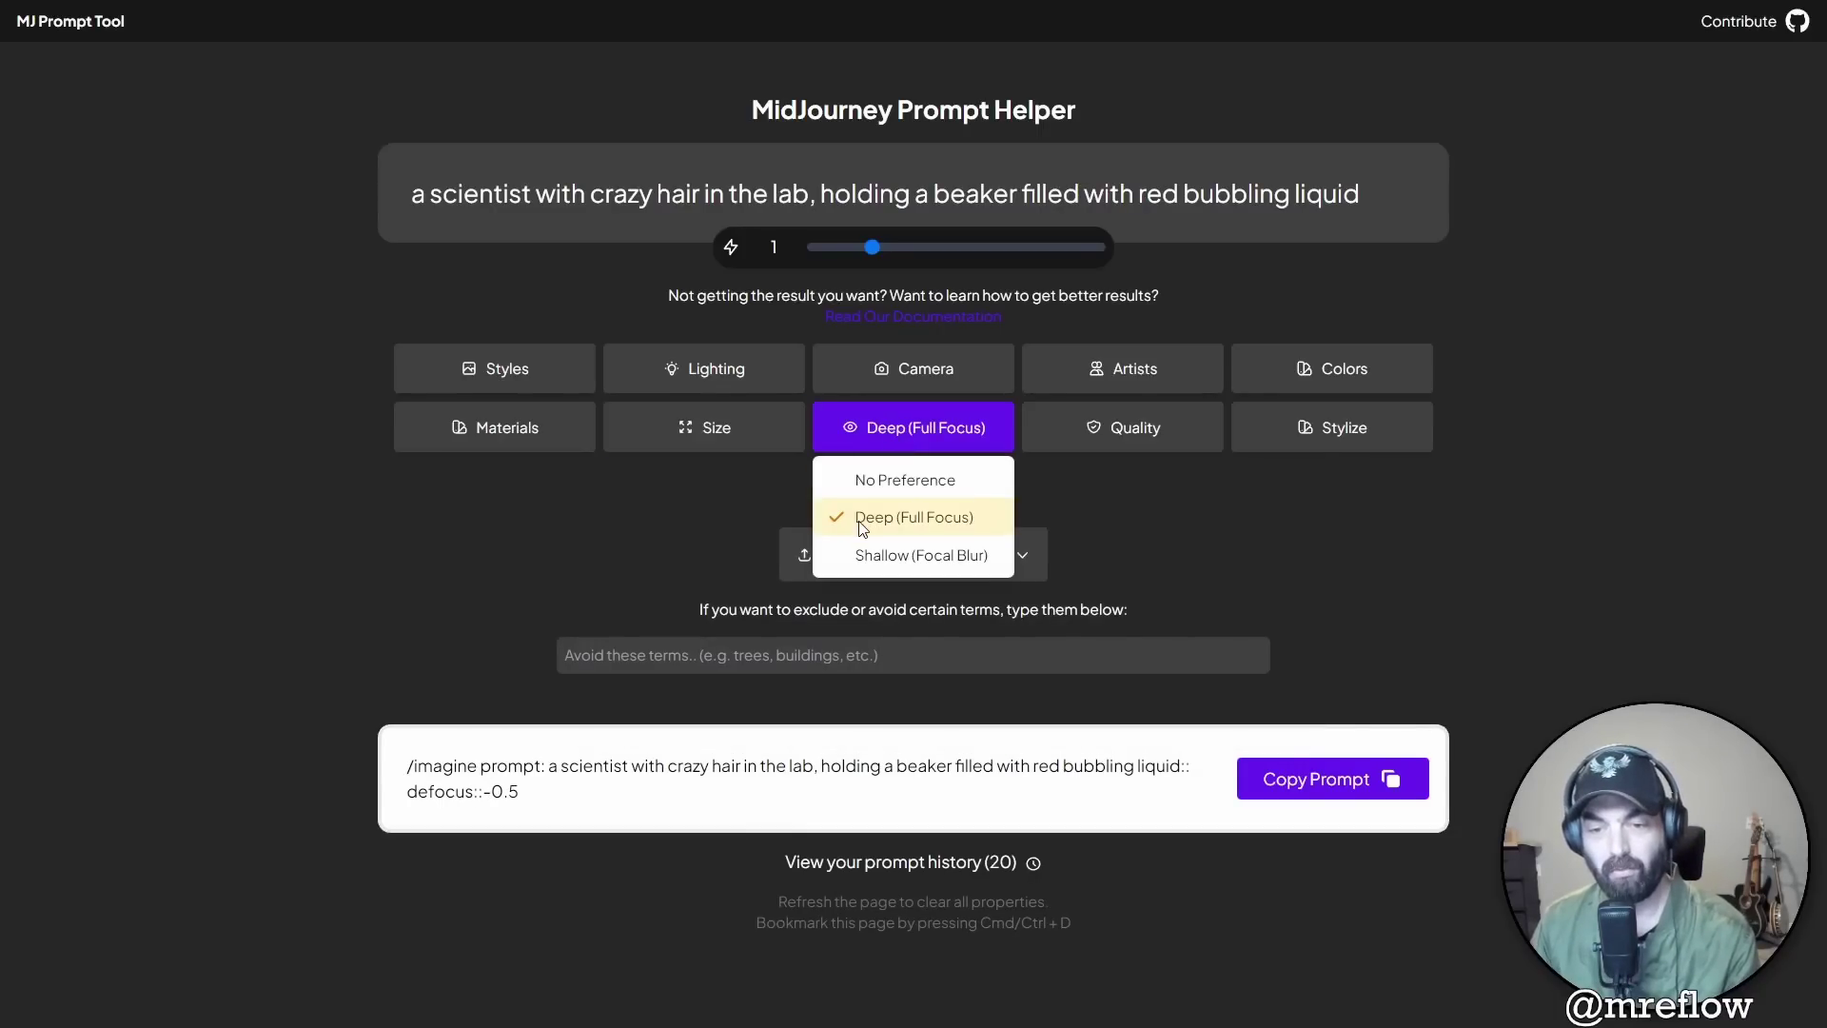
{"action": "left_click", "coordinate": [1111, 438]}
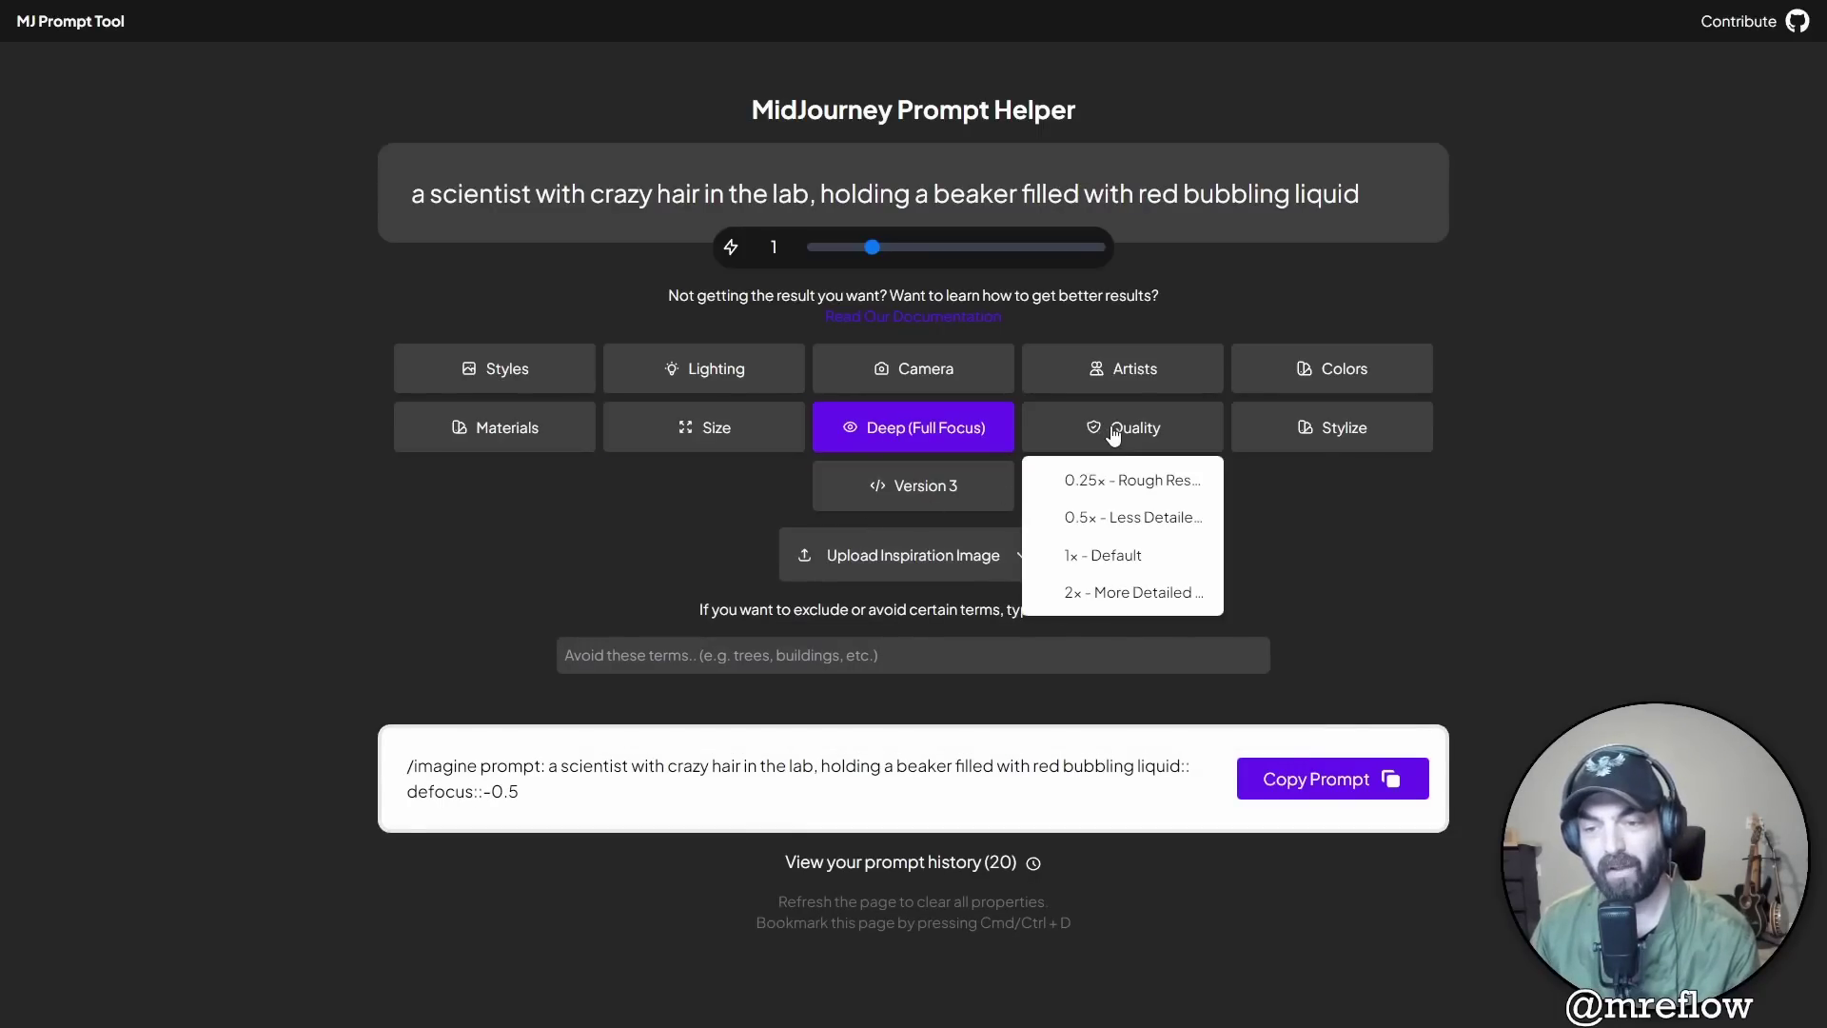
{"action": "left_click", "coordinate": [1114, 593]}
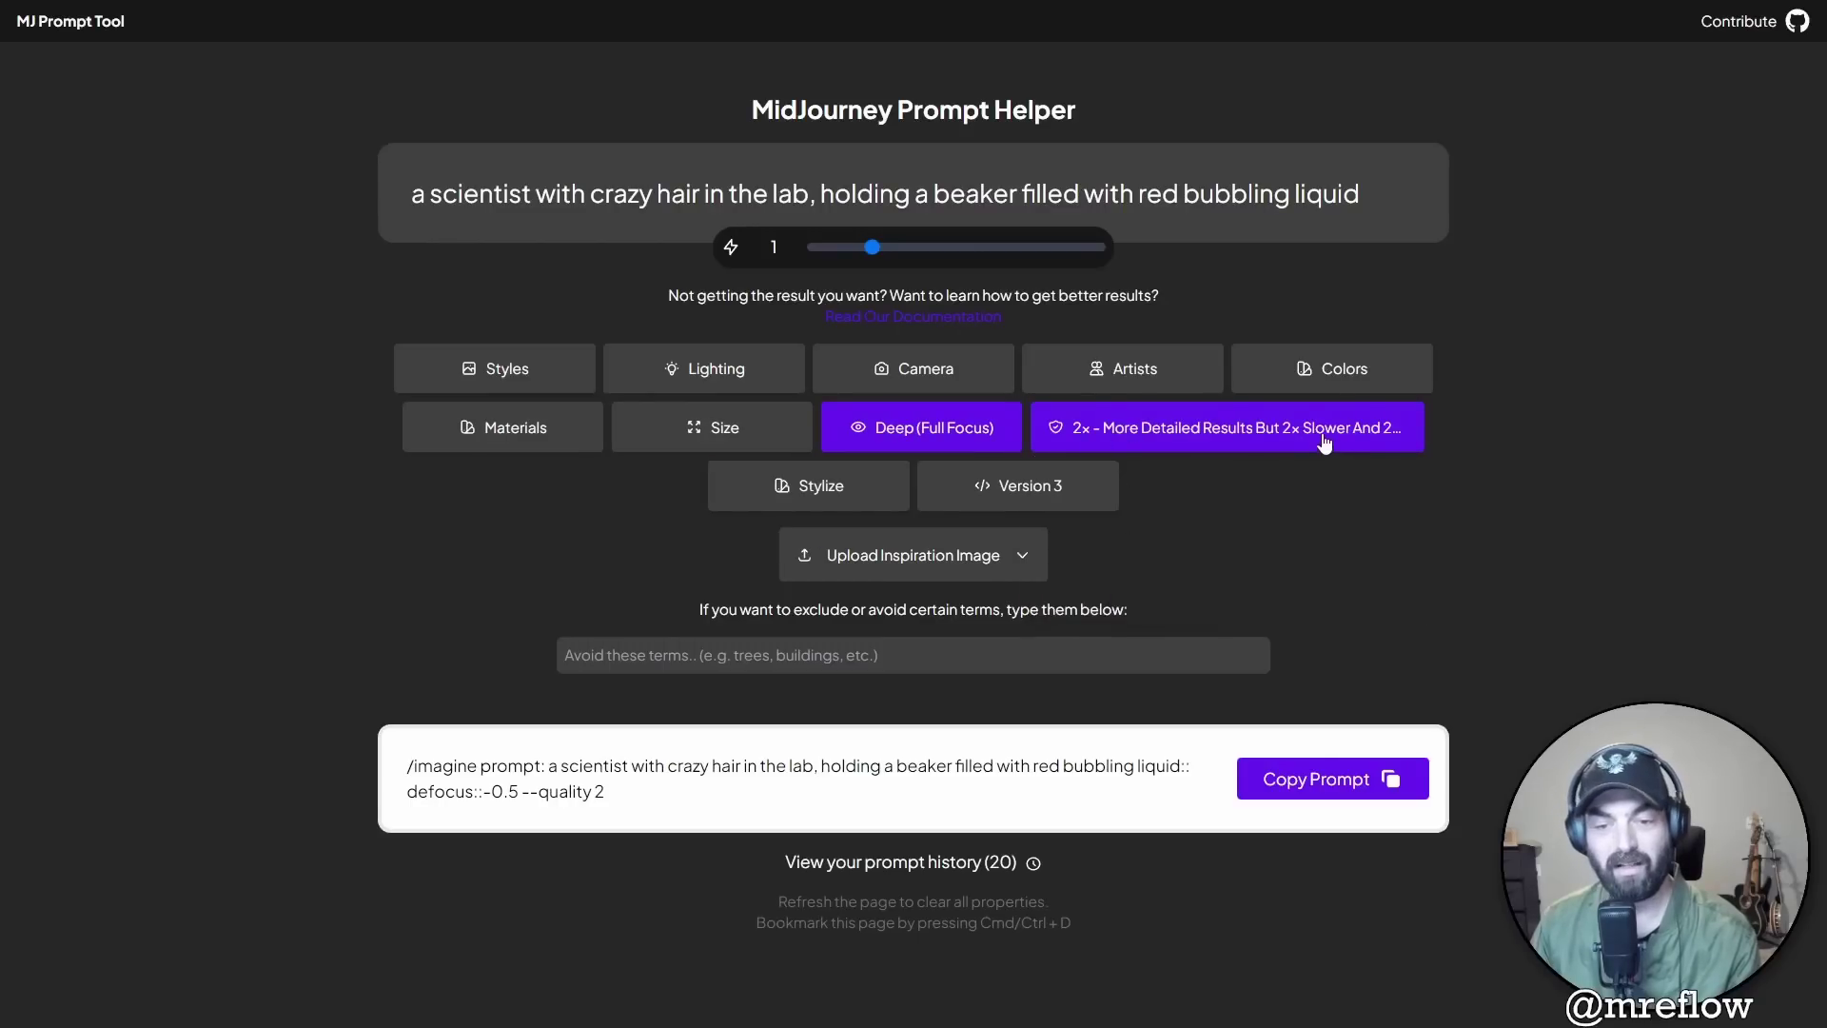
{"action": "left_click", "coordinate": [807, 485]}
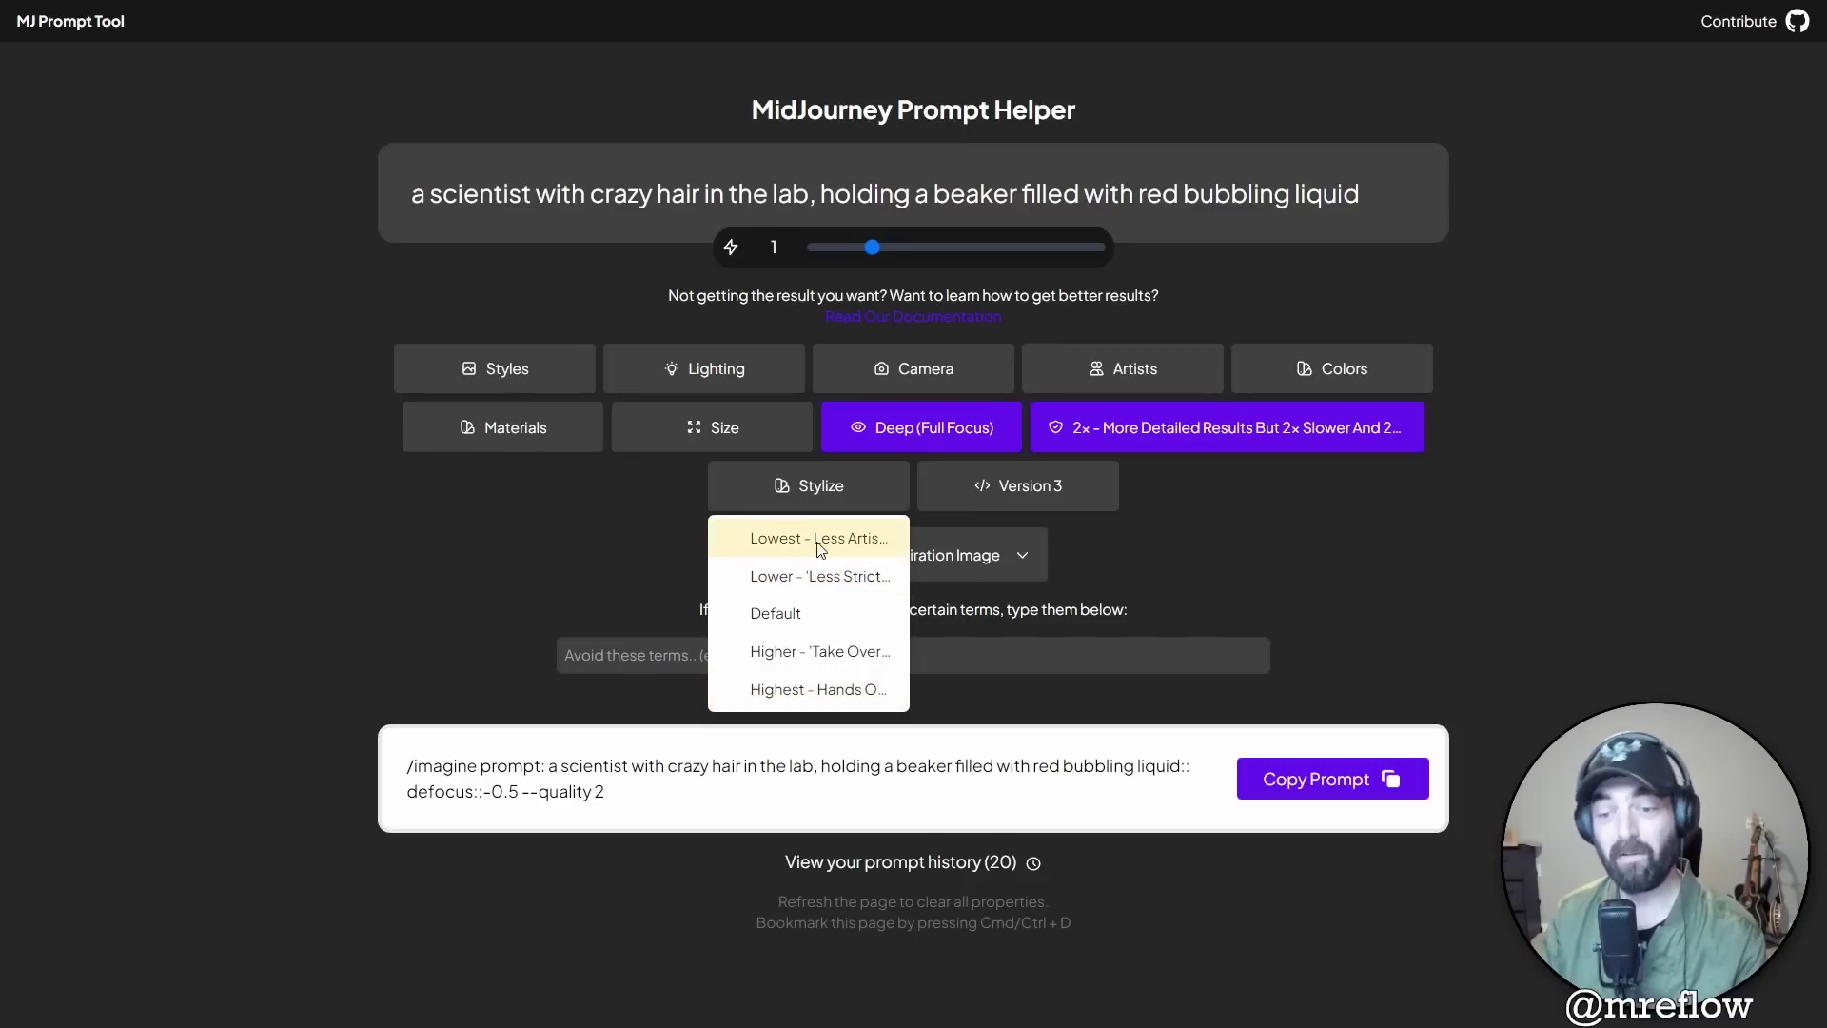
{"action": "left_click", "coordinate": [1072, 492]}
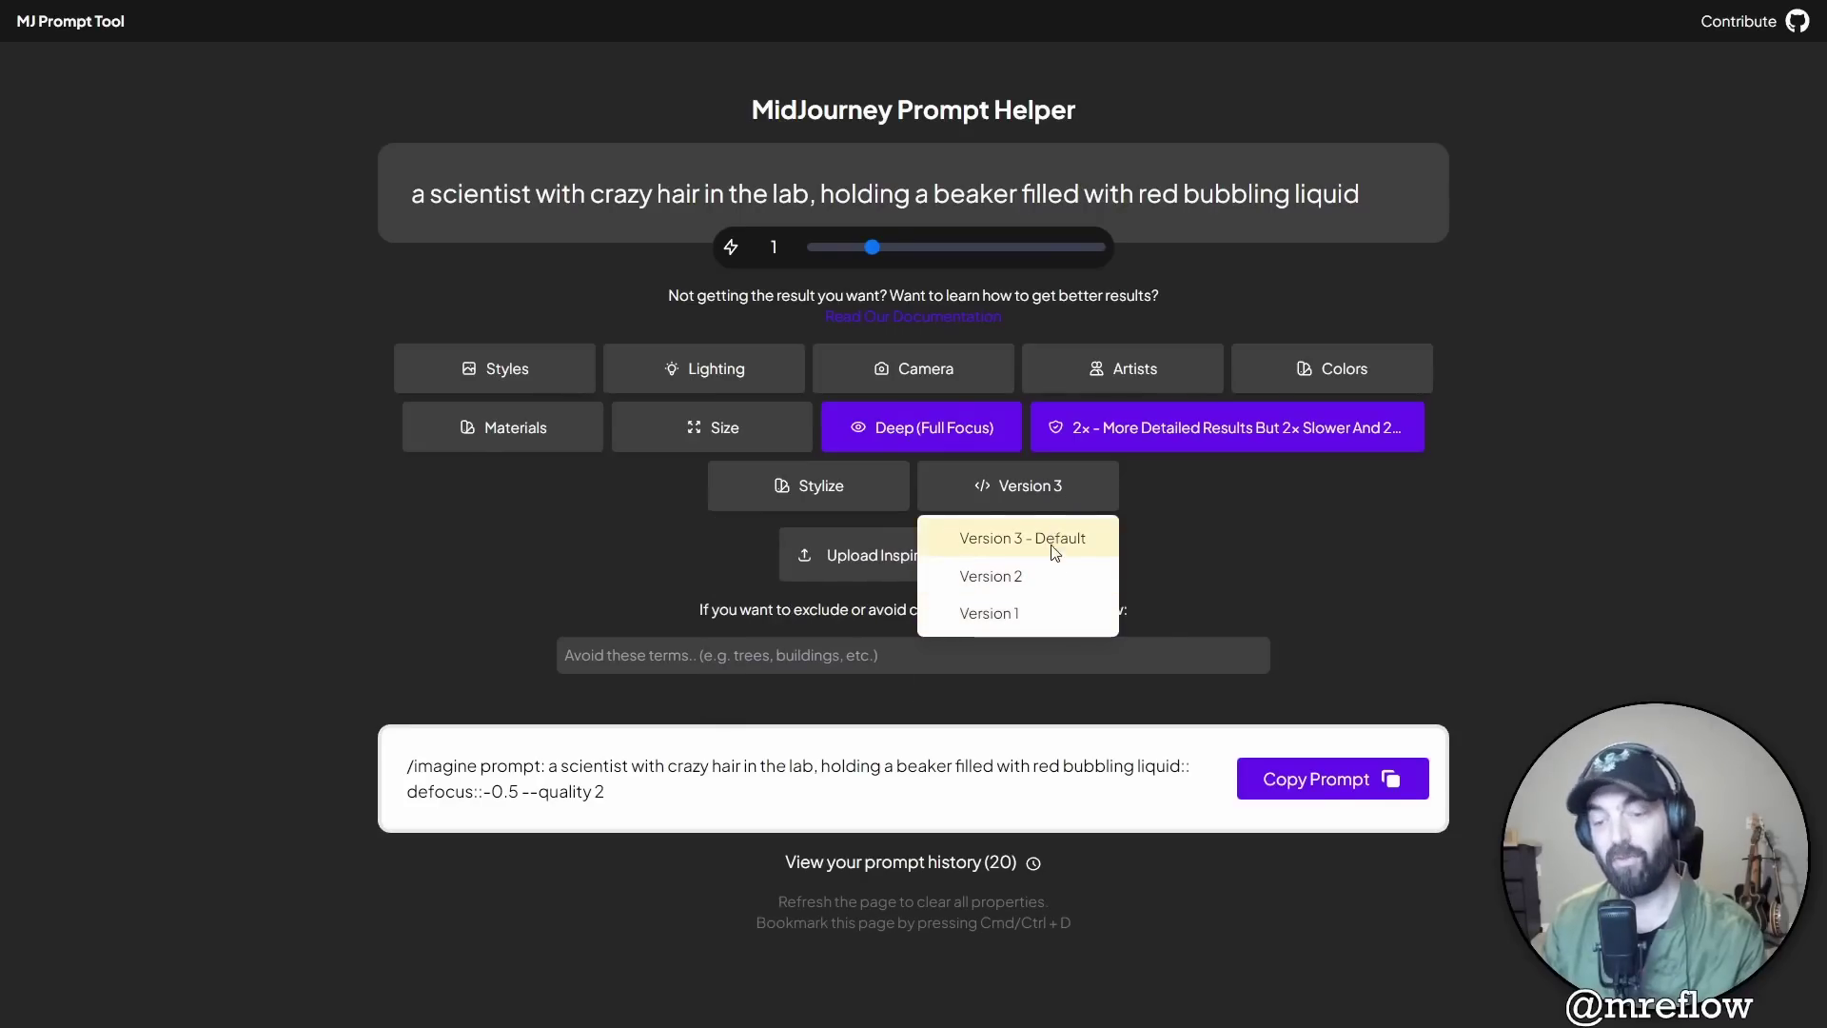
{"action": "left_click", "coordinate": [1332, 620]}
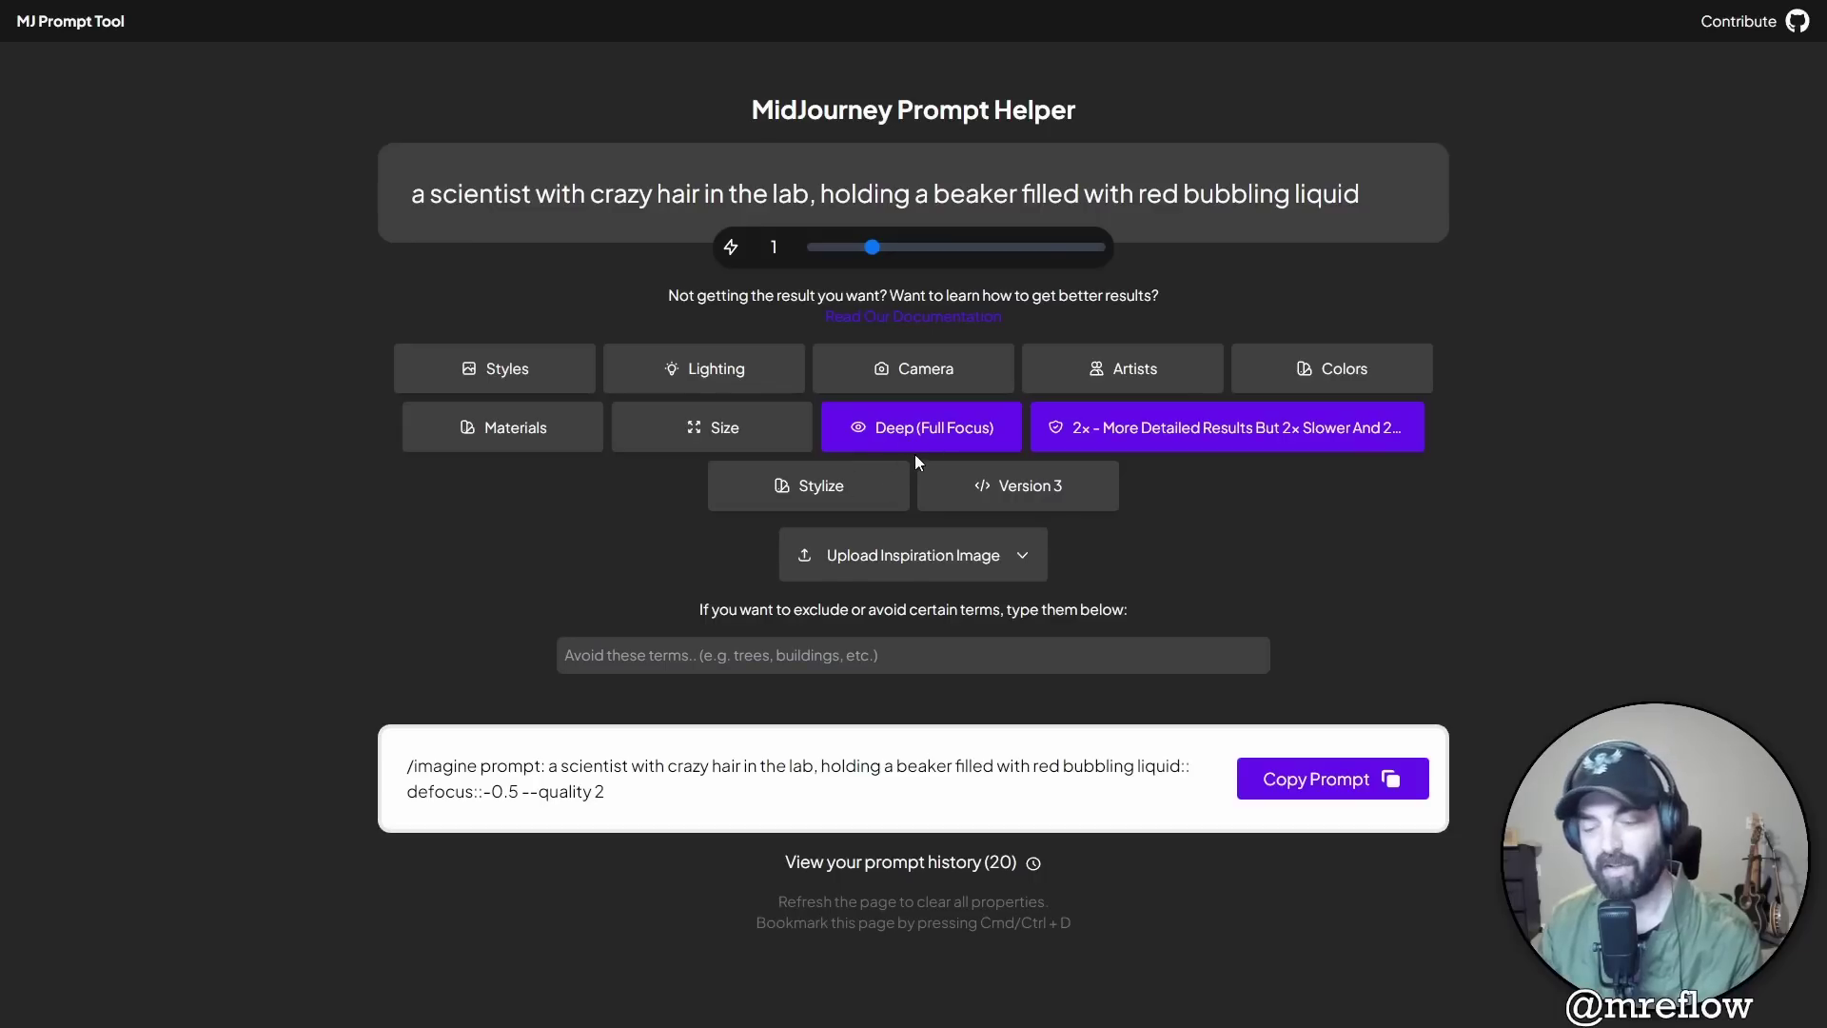
- Copy the prompt with full focus and quality 2, submit it to the Midjourney Bot in Discord, and enlarge the generated image grid
{"action": "left_click", "coordinate": [1370, 788]}
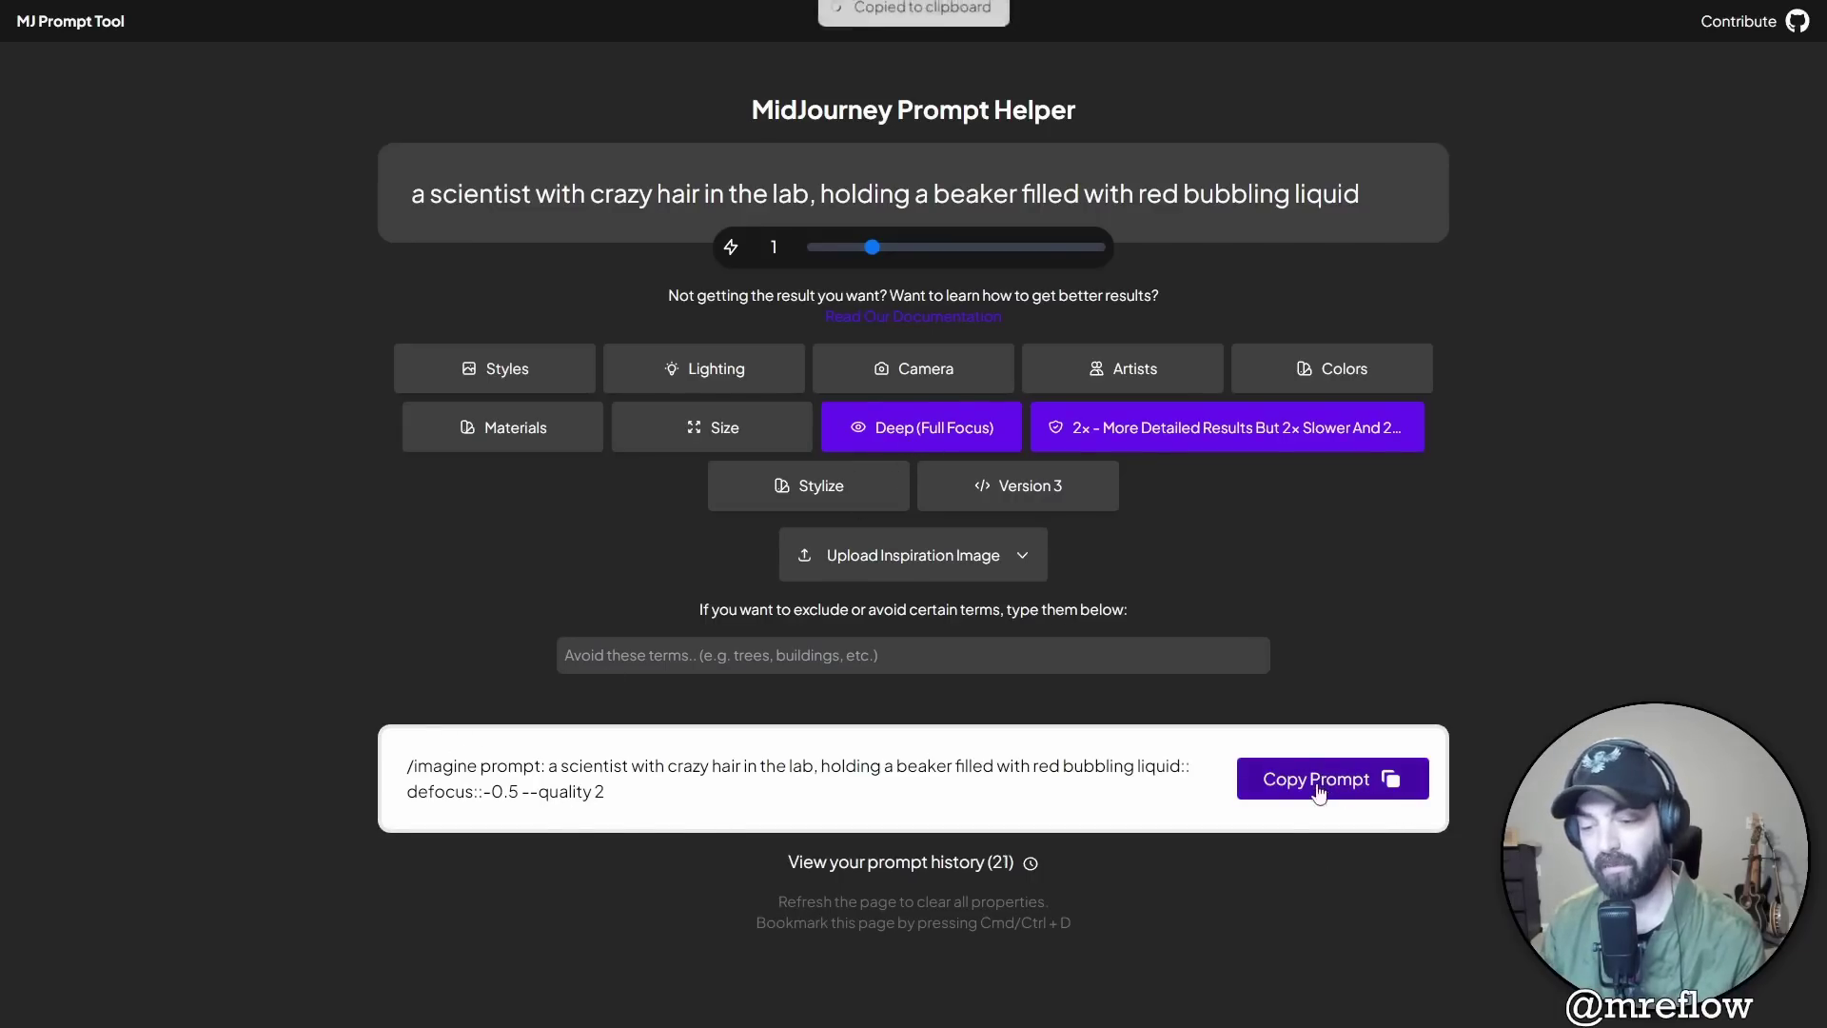
{"action": "left_click", "coordinate": [1361, 786]}
{"action": "key", "text": "alt+Tab"}
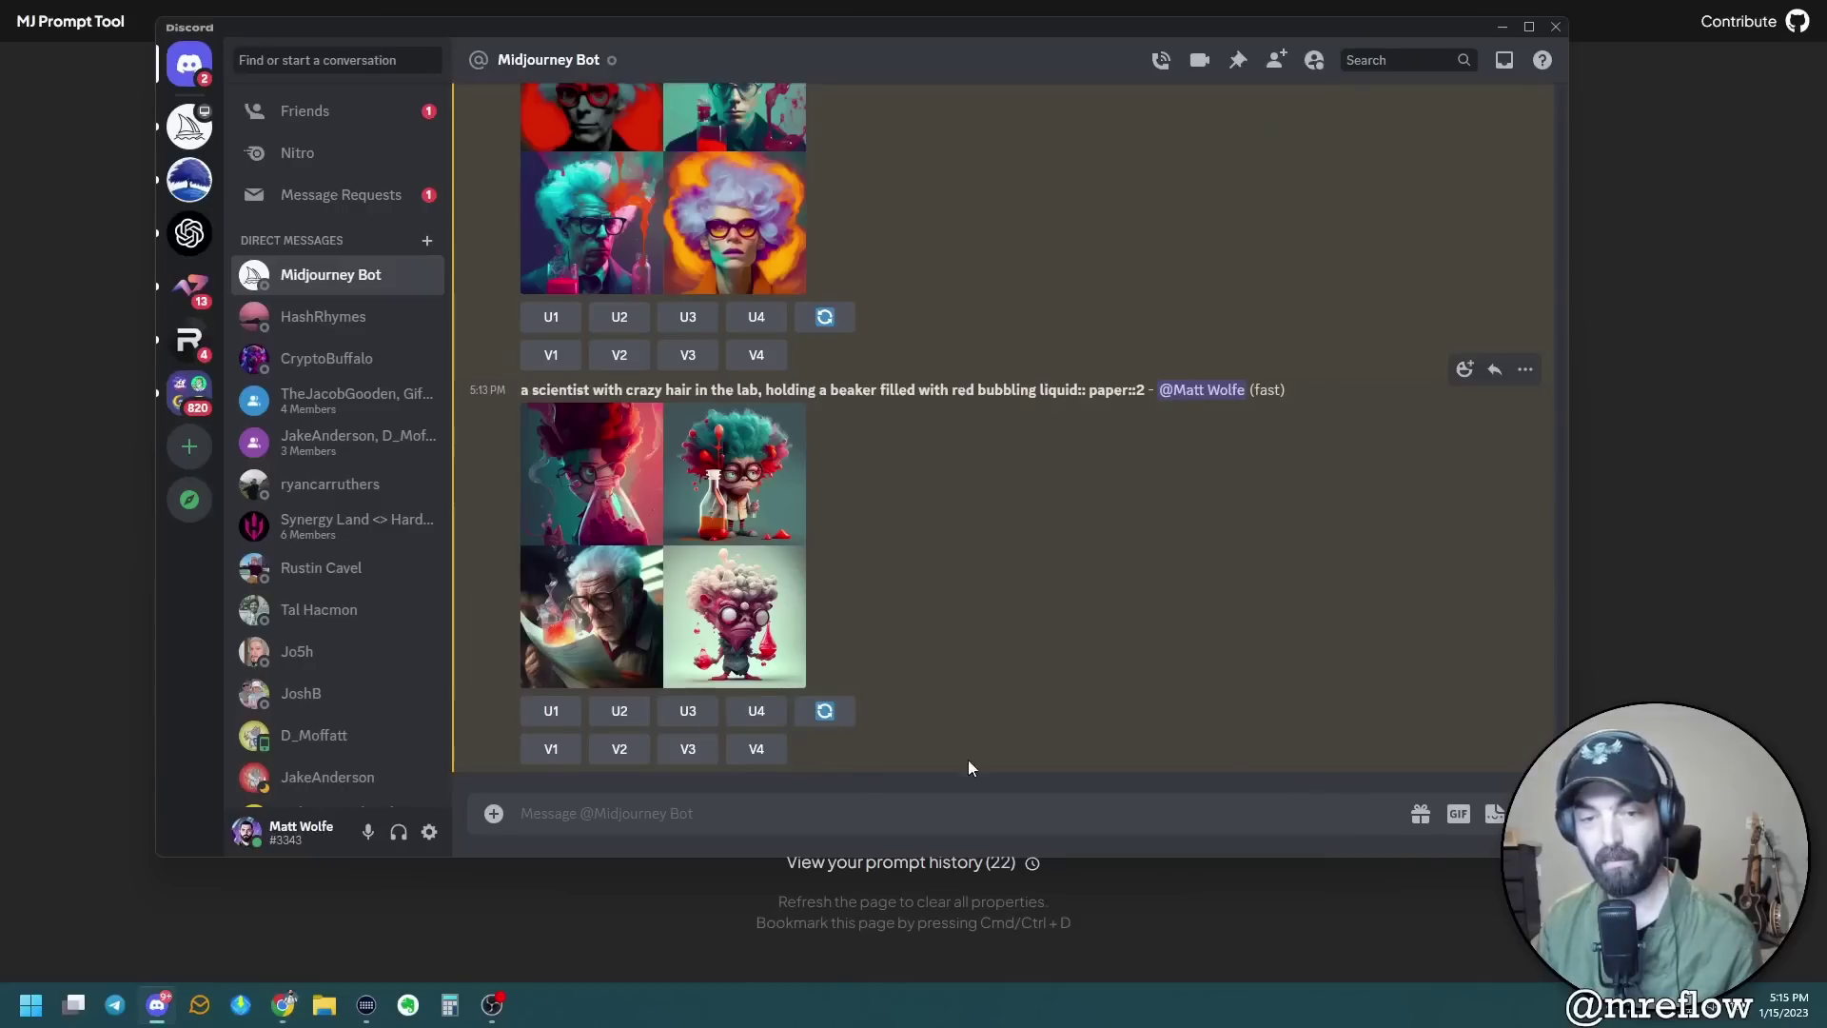
{"action": "left_click", "coordinate": [857, 822]}
{"action": "key", "text": "ctrl+v"}
{"action": "key", "text": "Return"}
{"action": "left_click", "coordinate": [725, 620]}
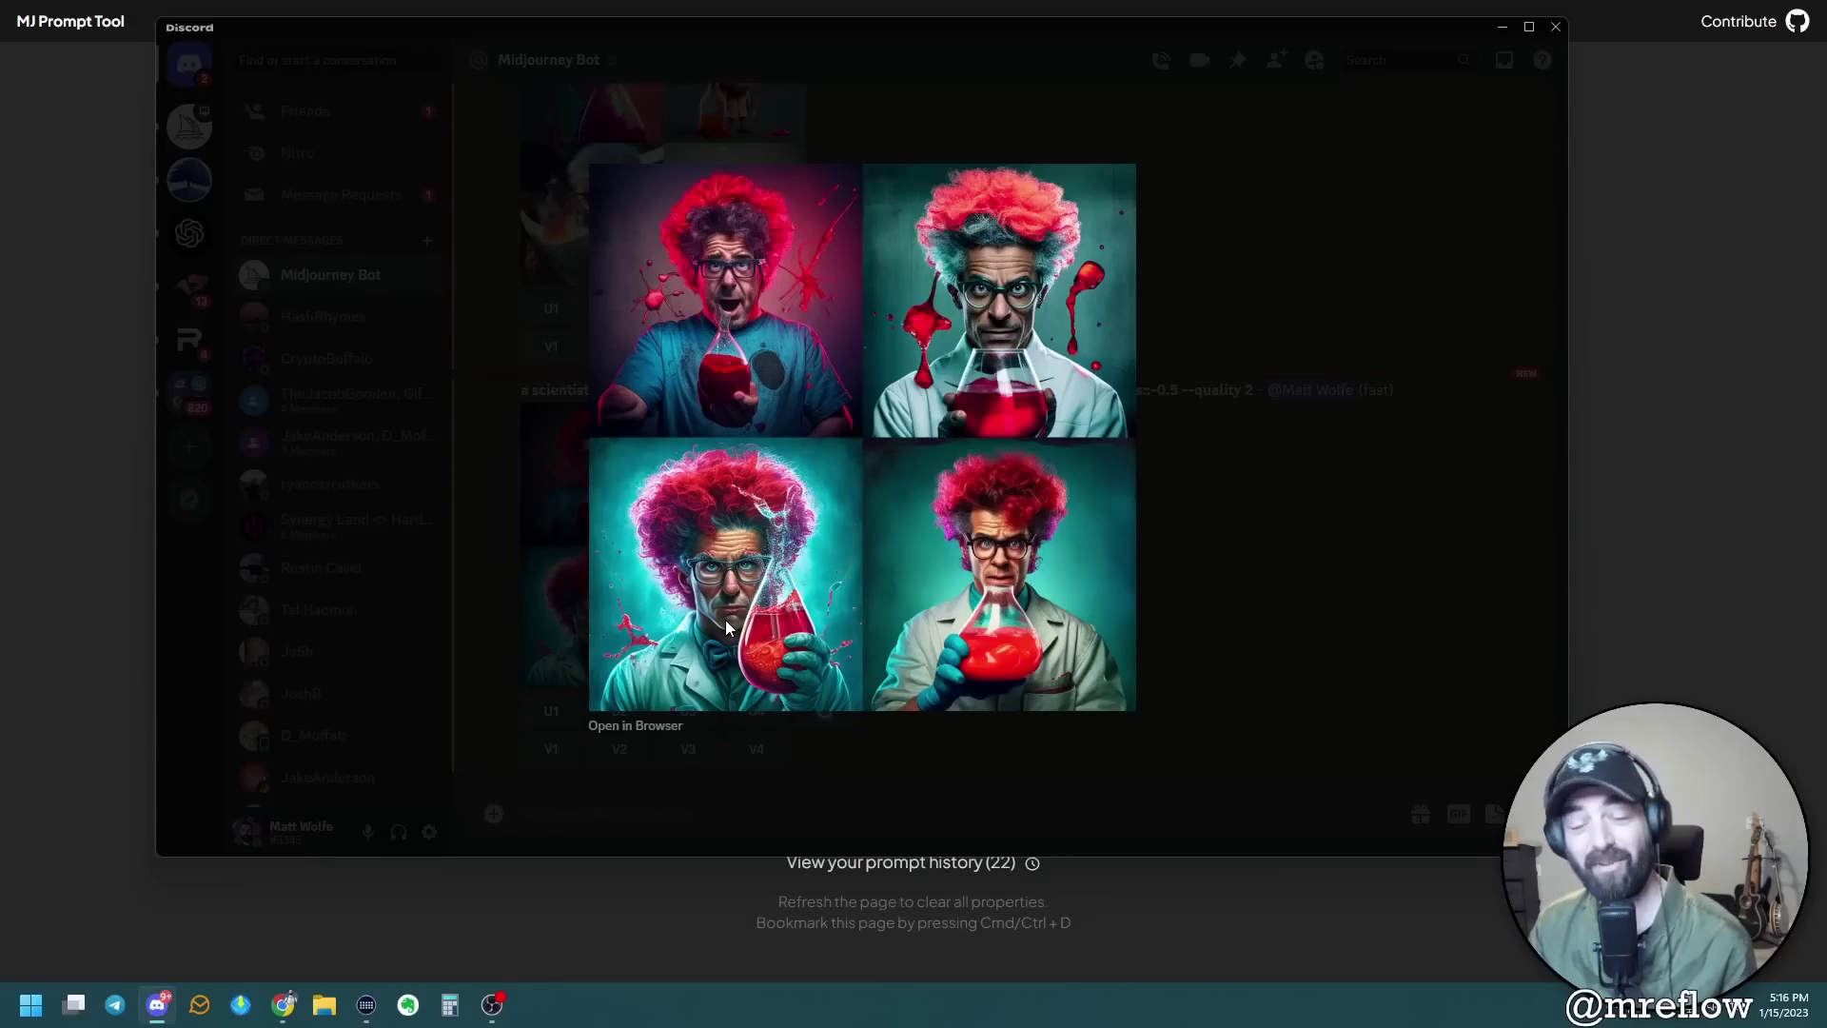
- Return to the MidJourney Prompt Helper and clear the depth of field and quality settings from the prompt
{"action": "left_click", "coordinate": [1608, 478]}
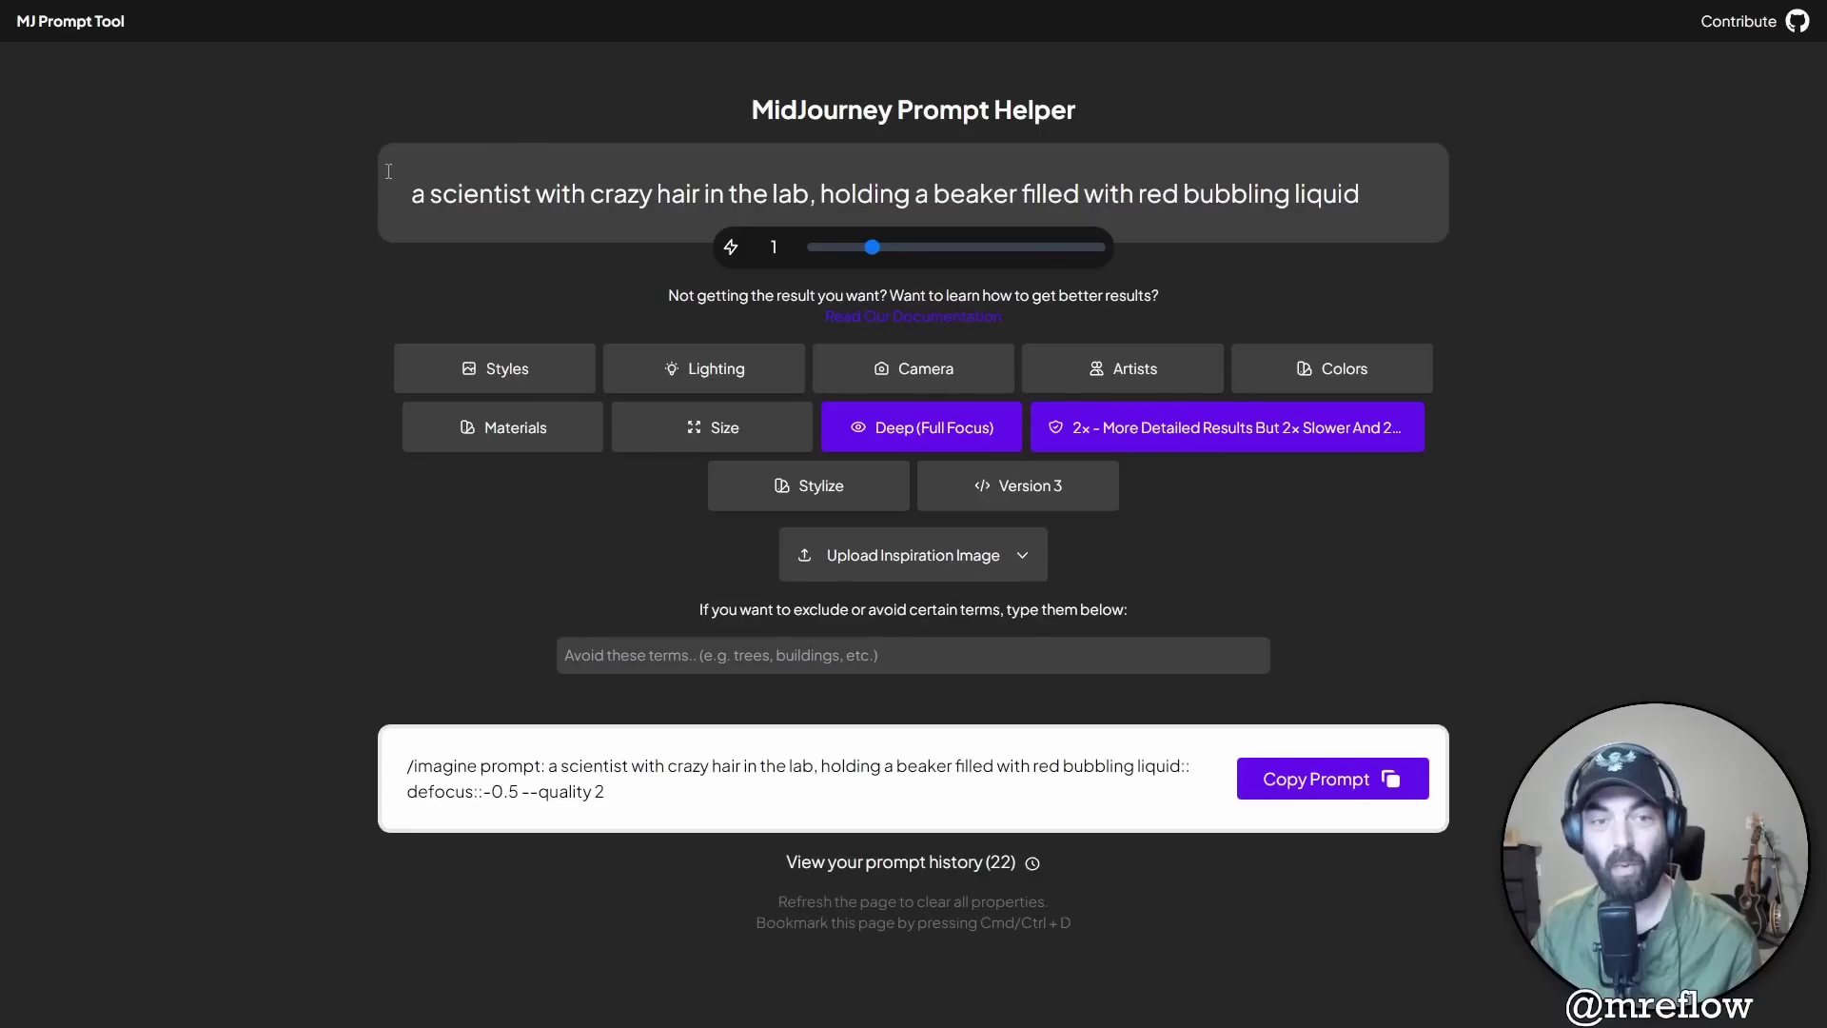
{"action": "left_click", "coordinate": [510, 388]}
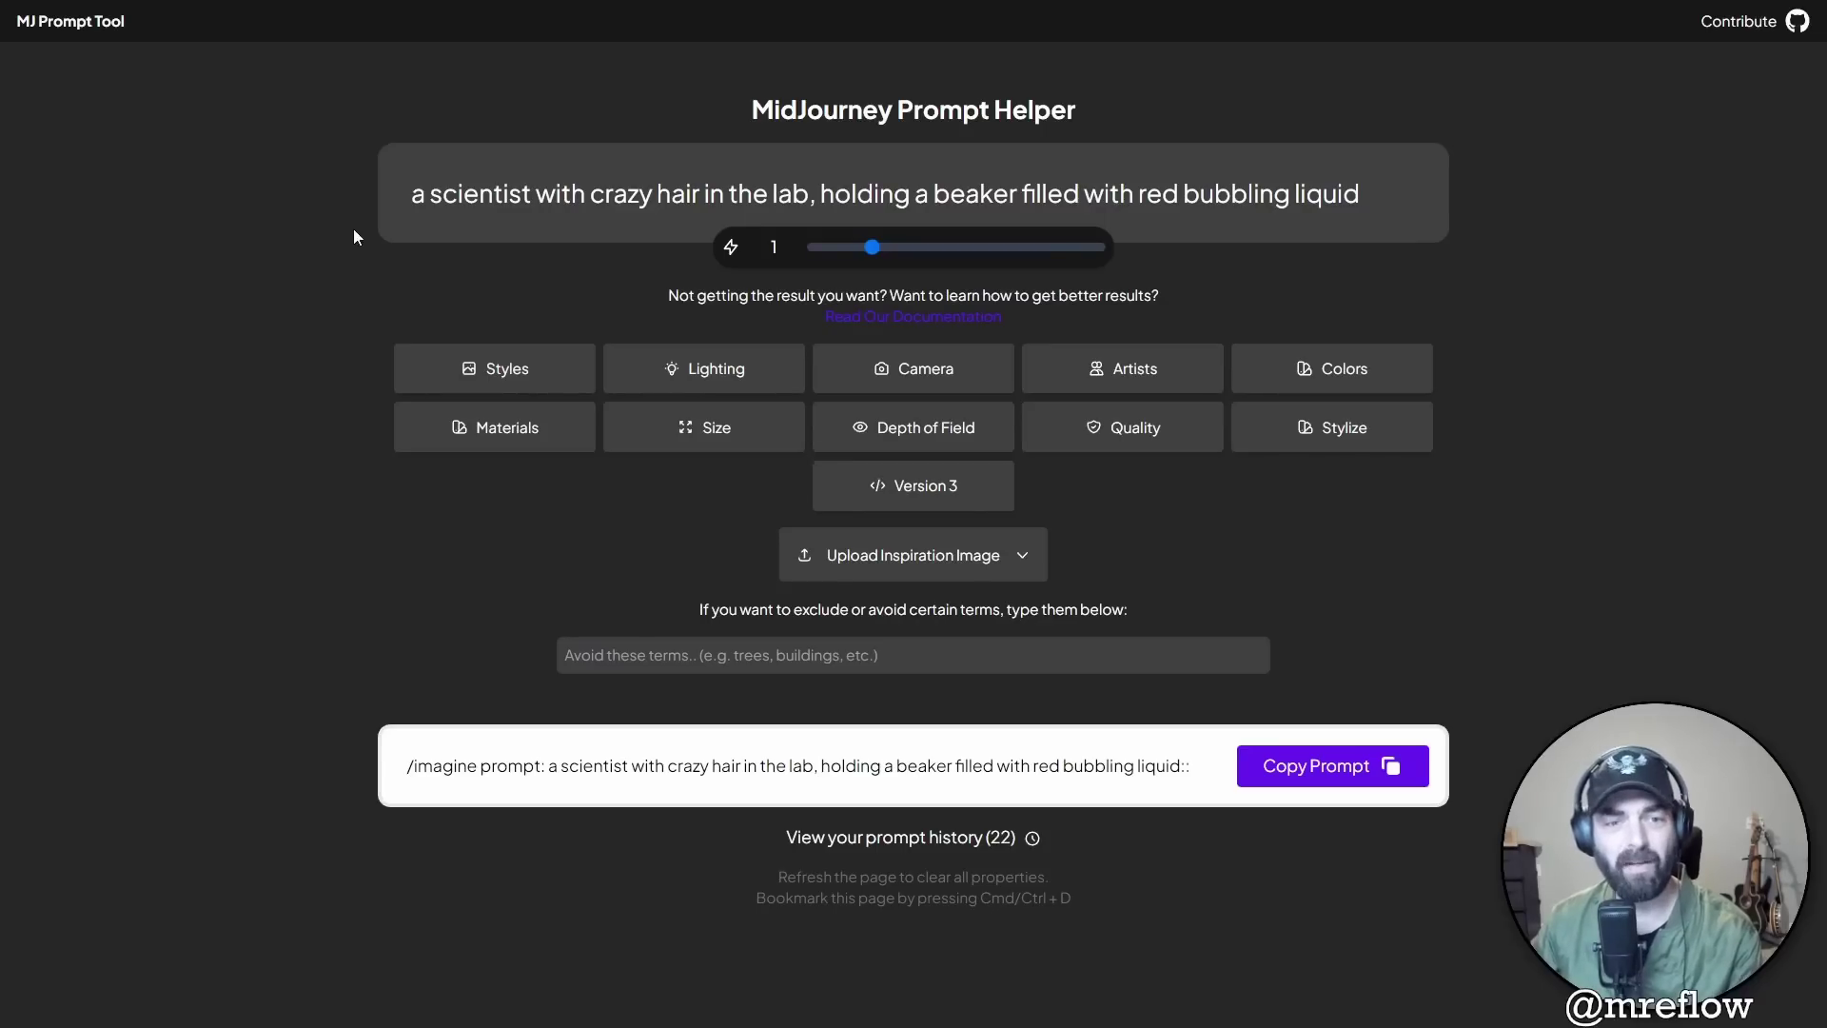
- Add the Galactic style to the scientist prompt
{"action": "left_click", "coordinate": [503, 371]}
{"action": "scroll", "coordinate": [935, 490], "scroll_direction": "down", "scroll_amount": 4}
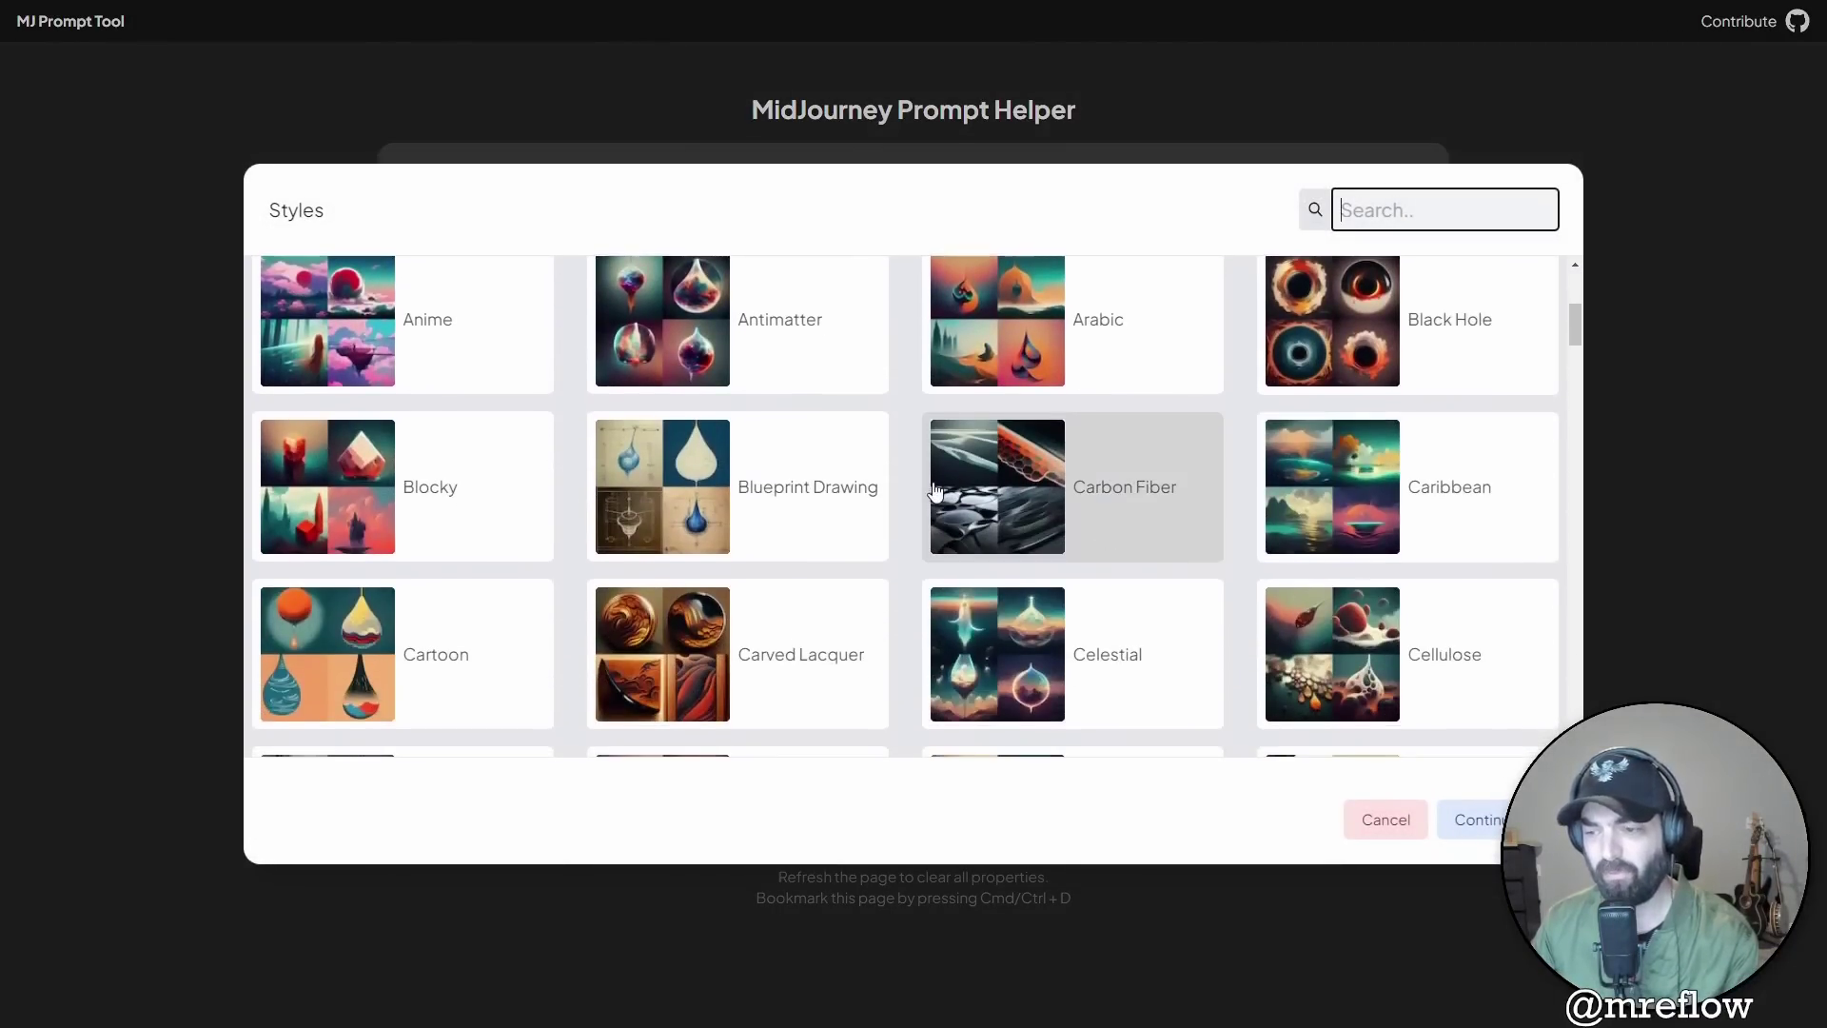
{"action": "scroll", "coordinate": [935, 490], "scroll_direction": "down", "scroll_amount": 10}
{"action": "left_click", "coordinate": [1154, 491]}
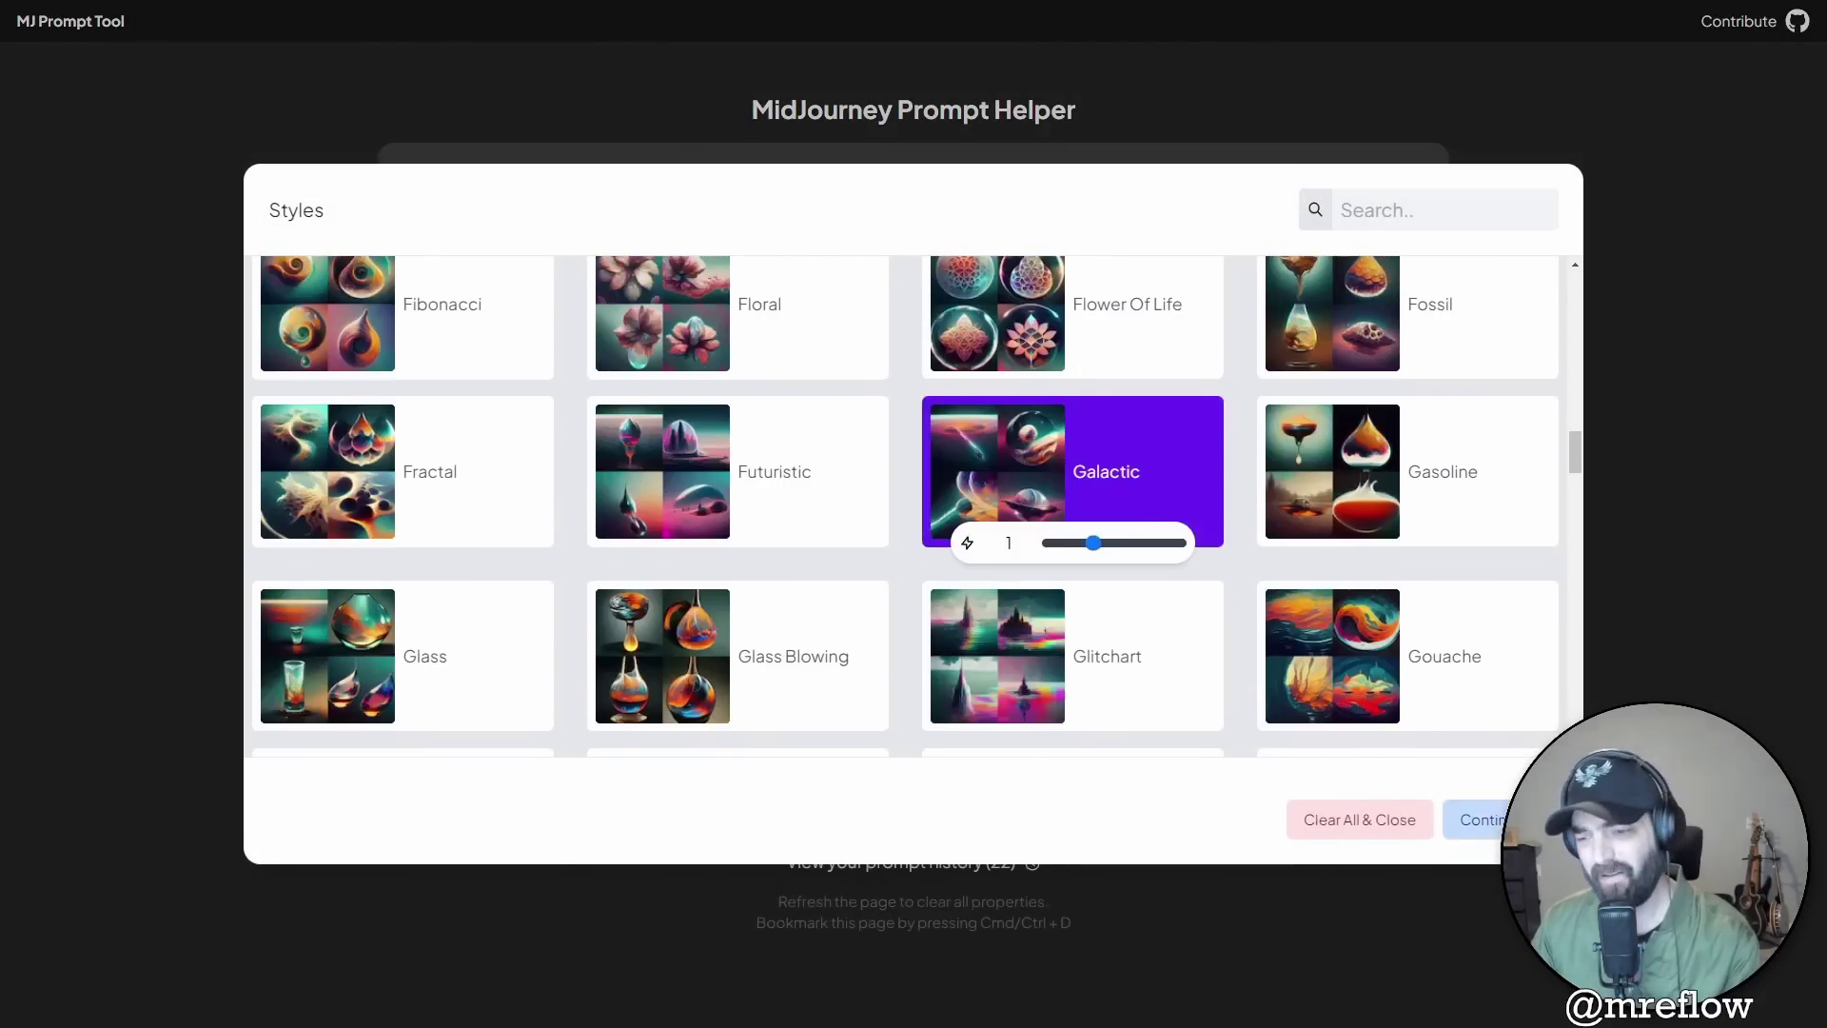
{"action": "left_click", "coordinate": [1475, 819]}
- Add Fluorescent lighting to the scientist prompt
{"action": "left_click", "coordinate": [745, 385]}
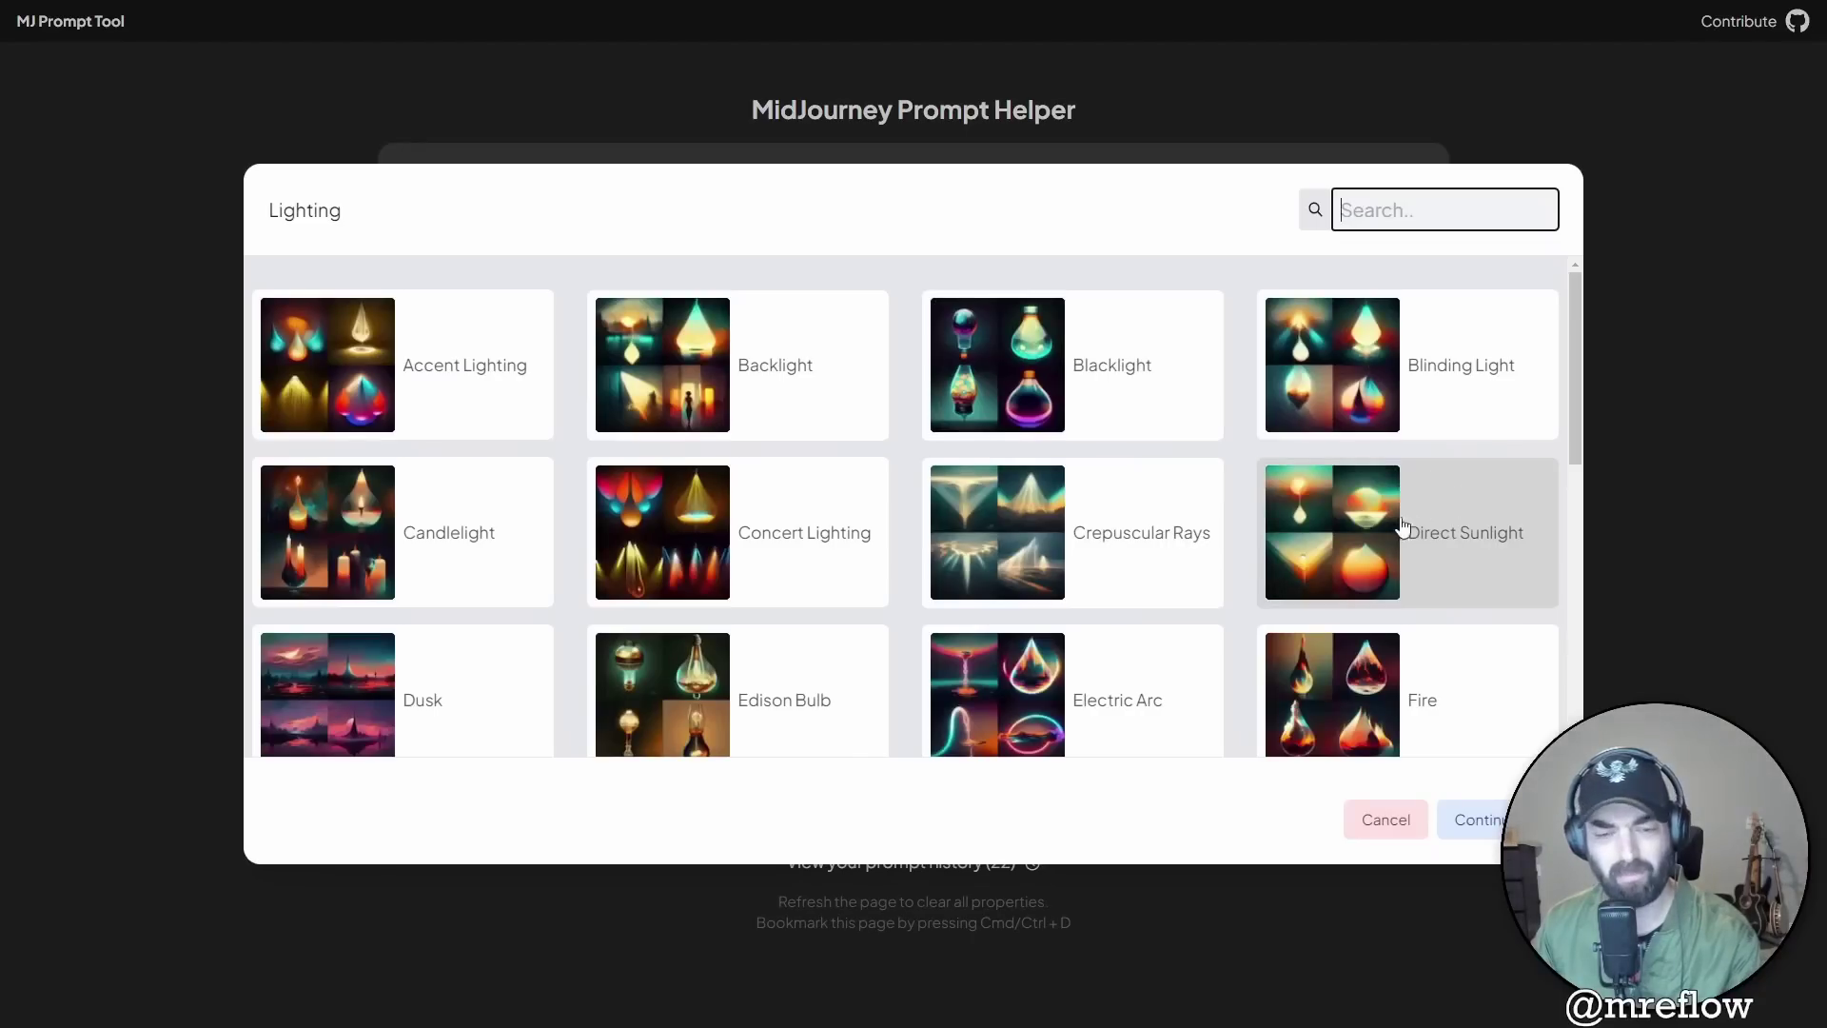
{"action": "scroll", "coordinate": [1417, 526], "scroll_direction": "down", "scroll_amount": 3}
{"action": "left_click", "coordinate": [494, 558]}
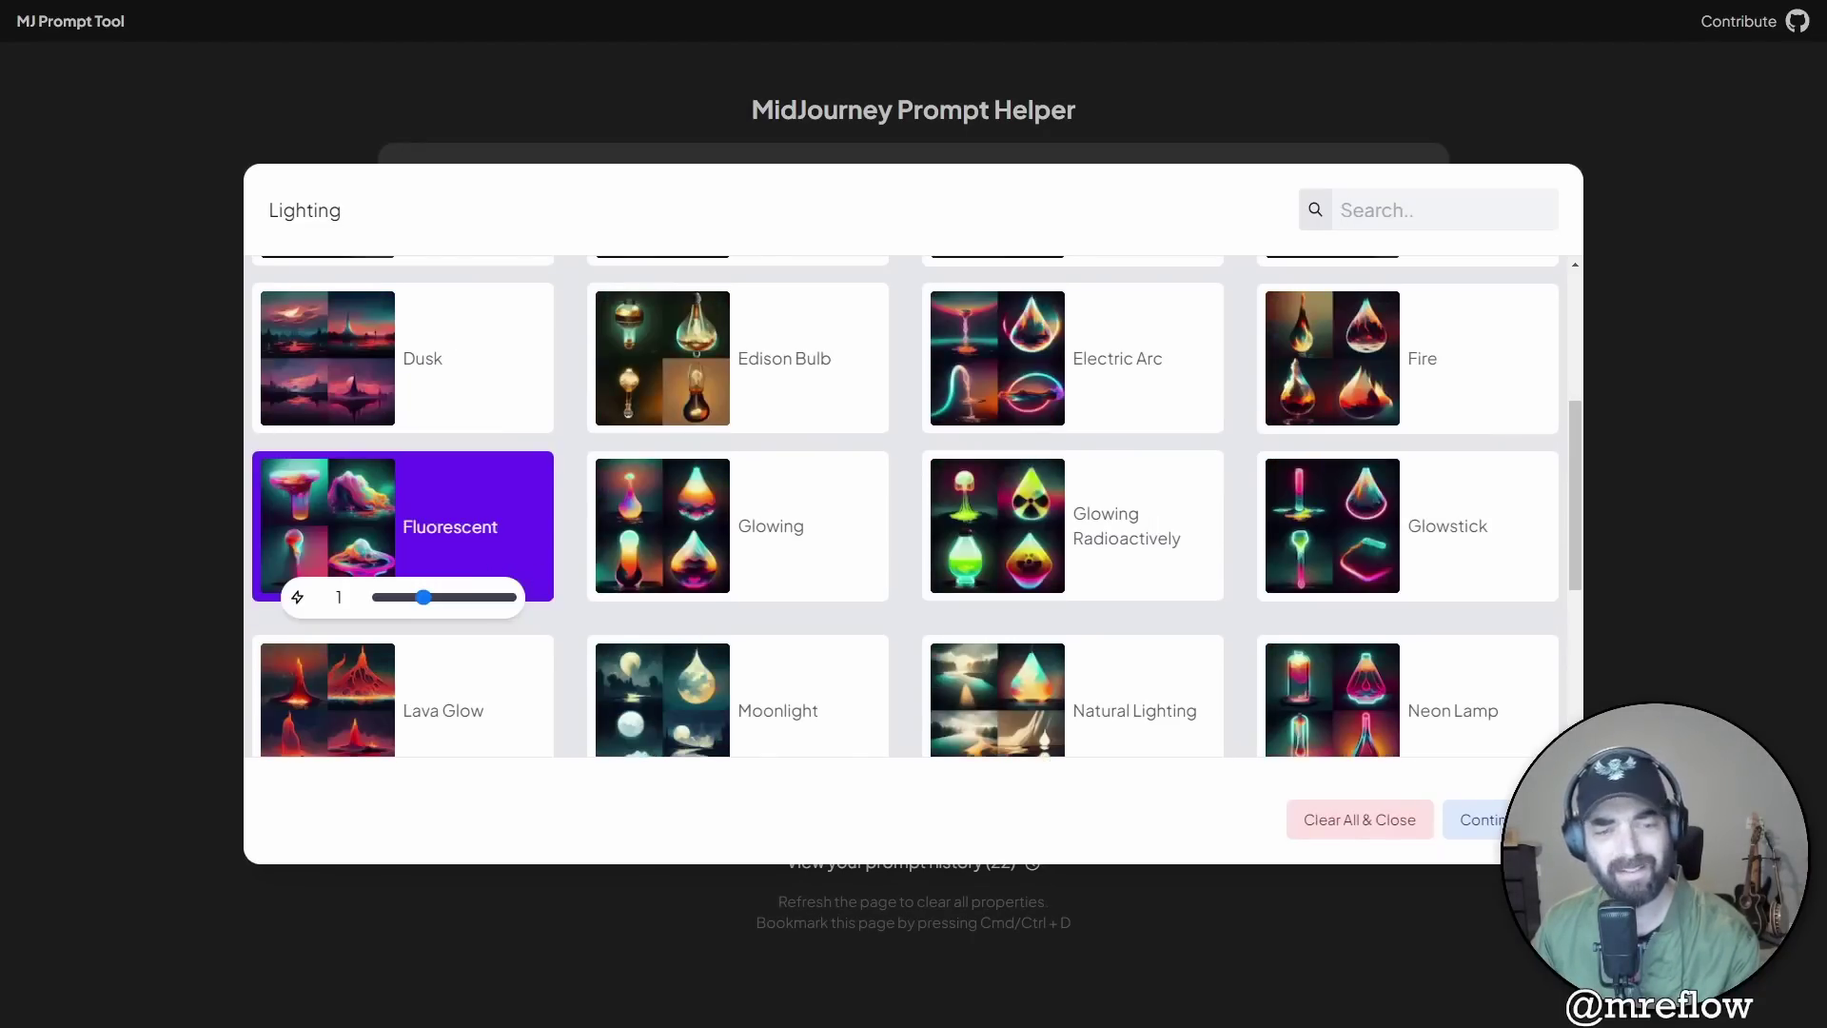
{"action": "left_click", "coordinate": [1472, 819]}
- Add the RGB color option to the scientist prompt
{"action": "left_click", "coordinate": [1370, 366]}
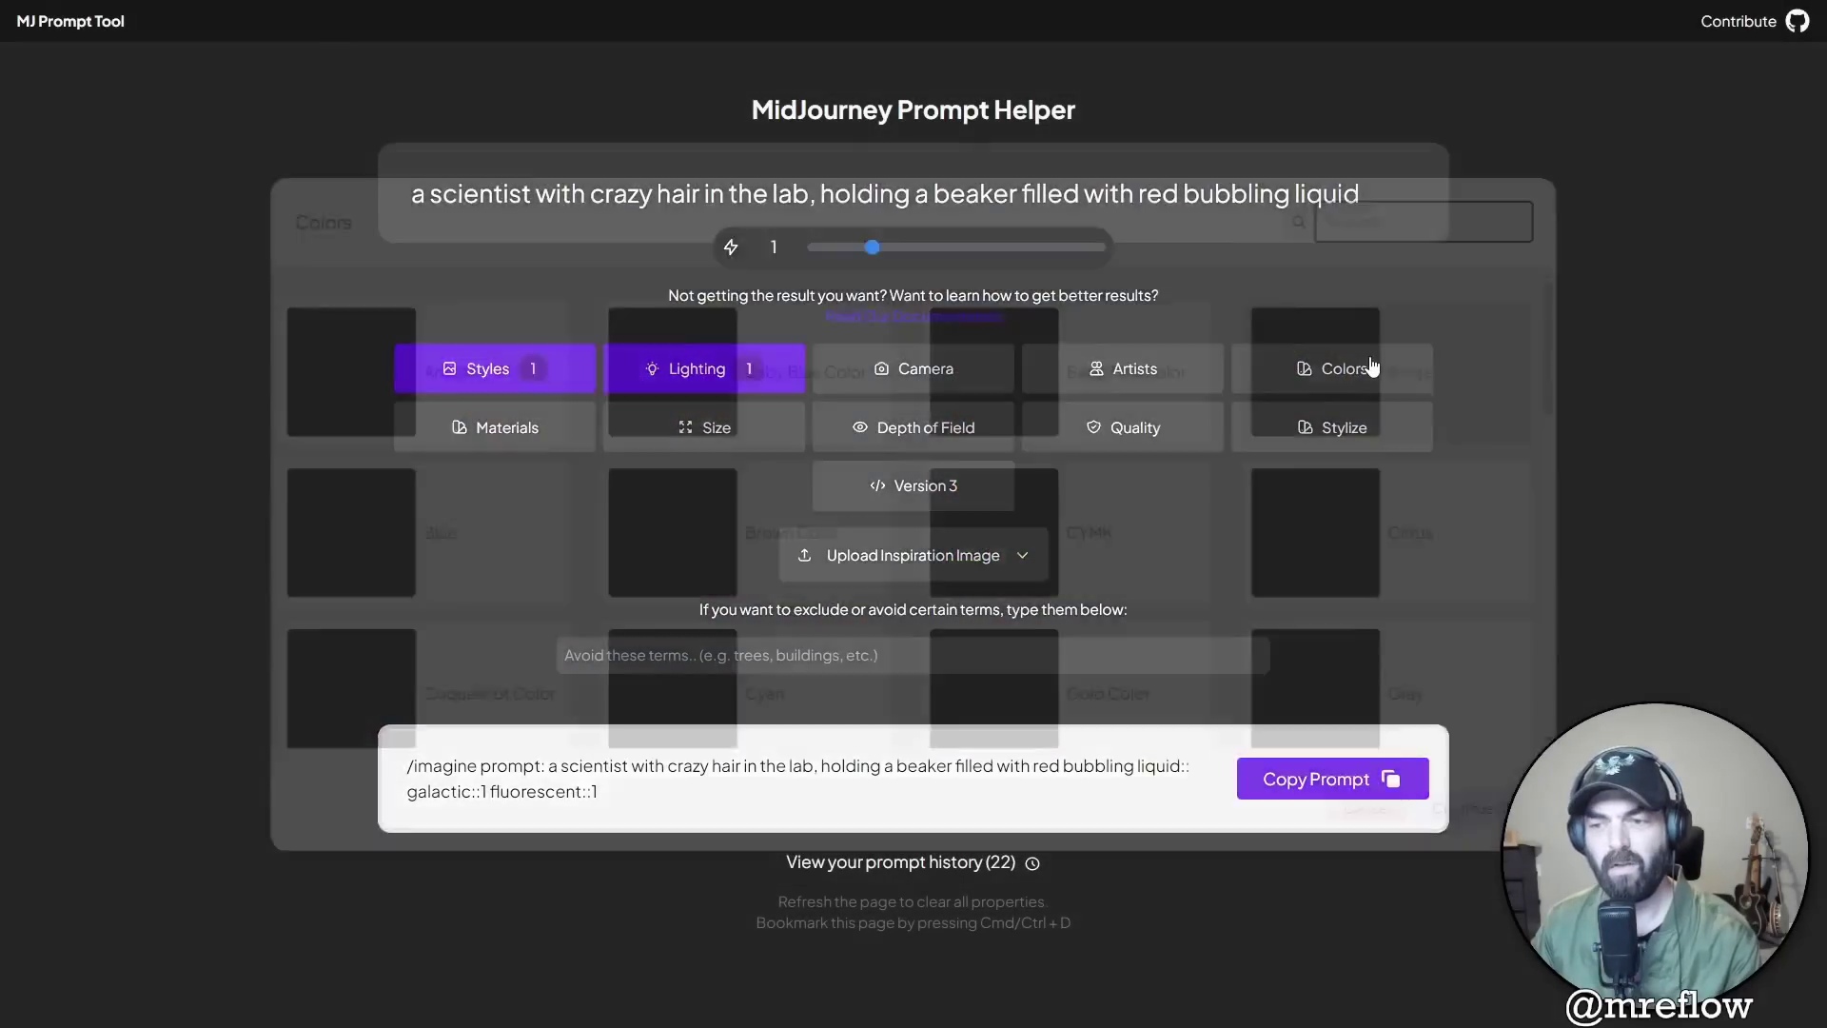
{"action": "scroll", "coordinate": [1144, 504], "scroll_direction": "down", "scroll_amount": 7}
{"action": "scroll", "coordinate": [1149, 526], "scroll_direction": "down", "scroll_amount": 3}
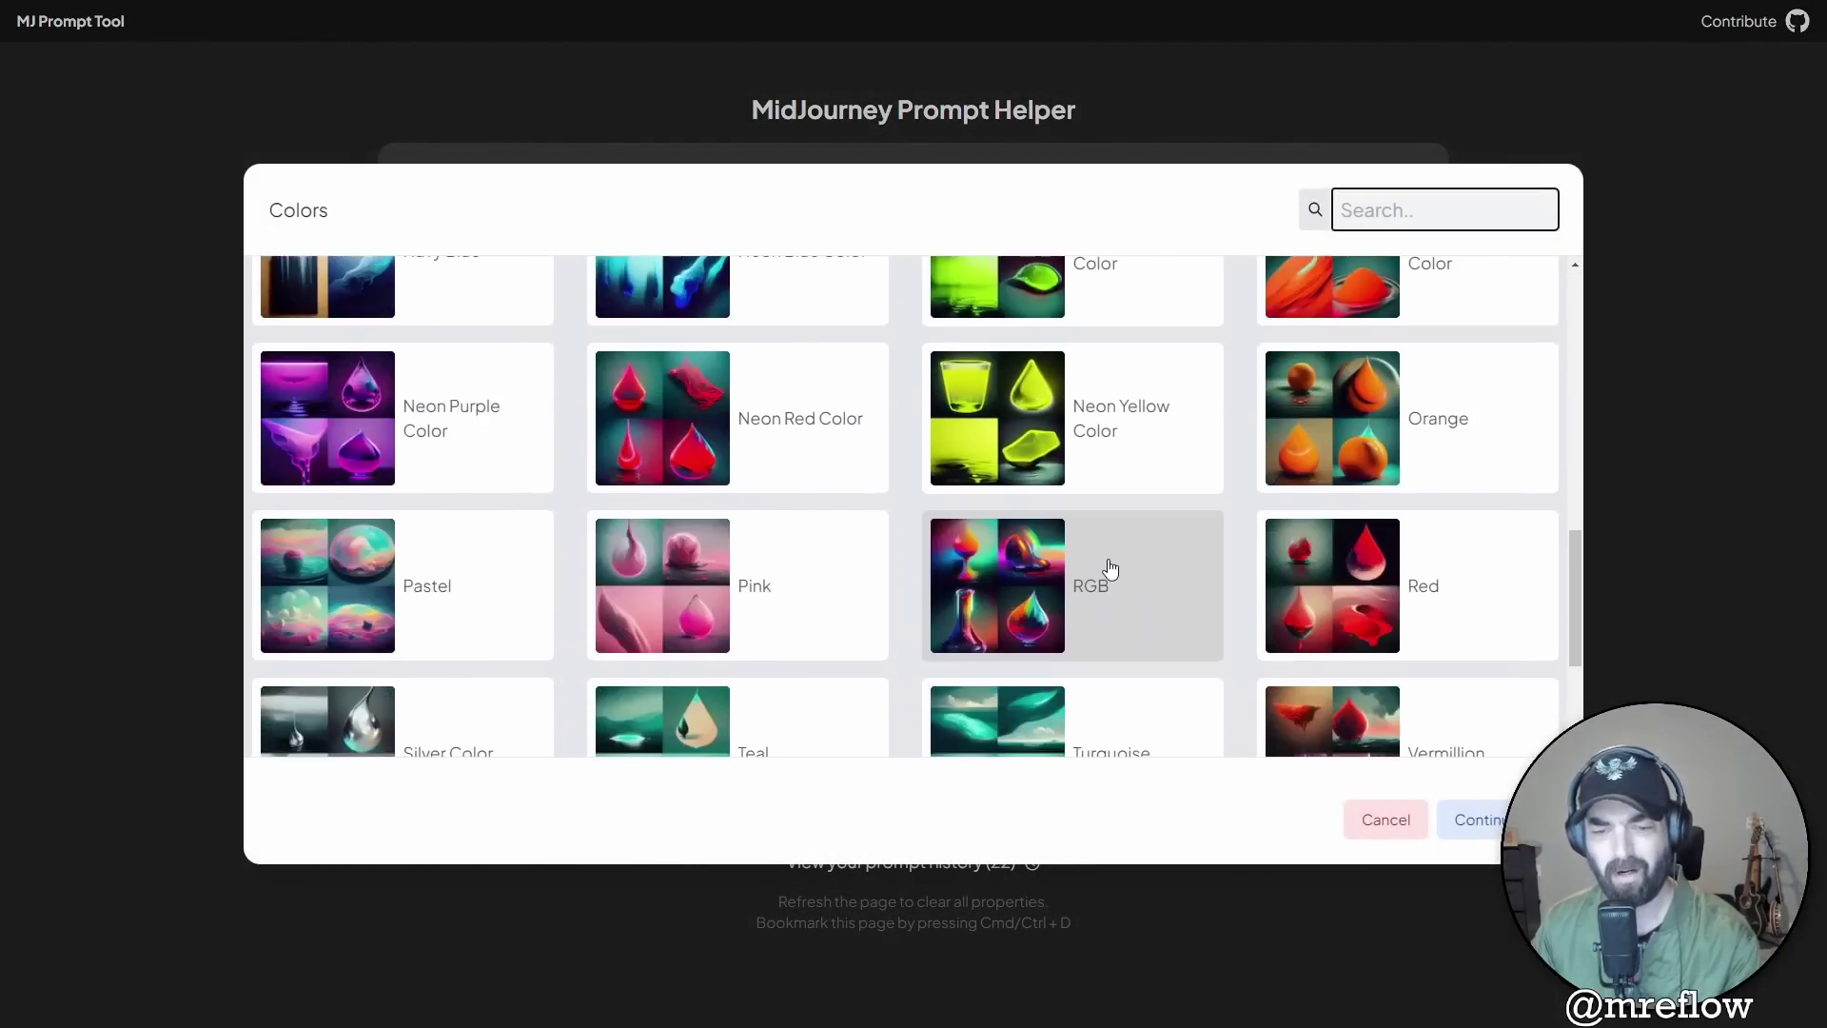
{"action": "left_click", "coordinate": [1105, 569]}
{"action": "left_click", "coordinate": [1475, 820]}
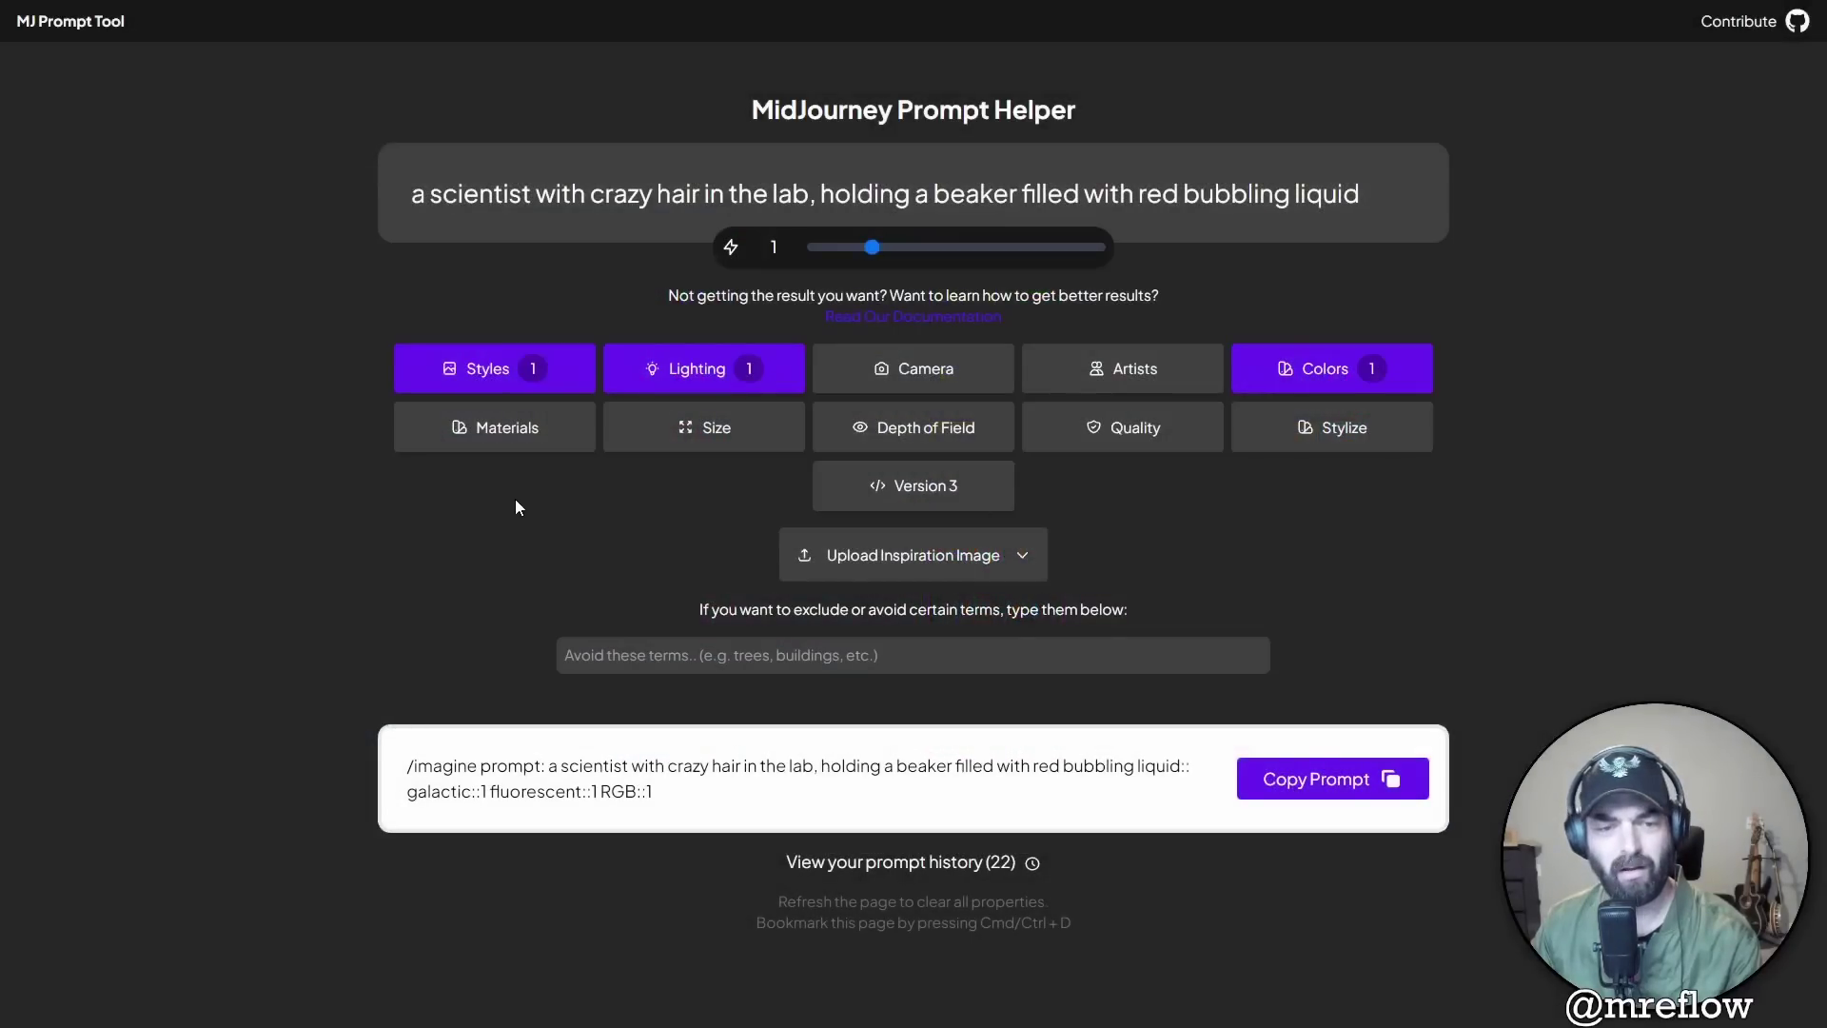
- Add the Slime material to the scientist prompt
{"action": "left_click", "coordinate": [507, 428]}
{"action": "scroll", "coordinate": [1446, 515], "scroll_direction": "down", "scroll_amount": 1}
{"action": "scroll", "coordinate": [1446, 515], "scroll_direction": "down", "scroll_amount": 10}
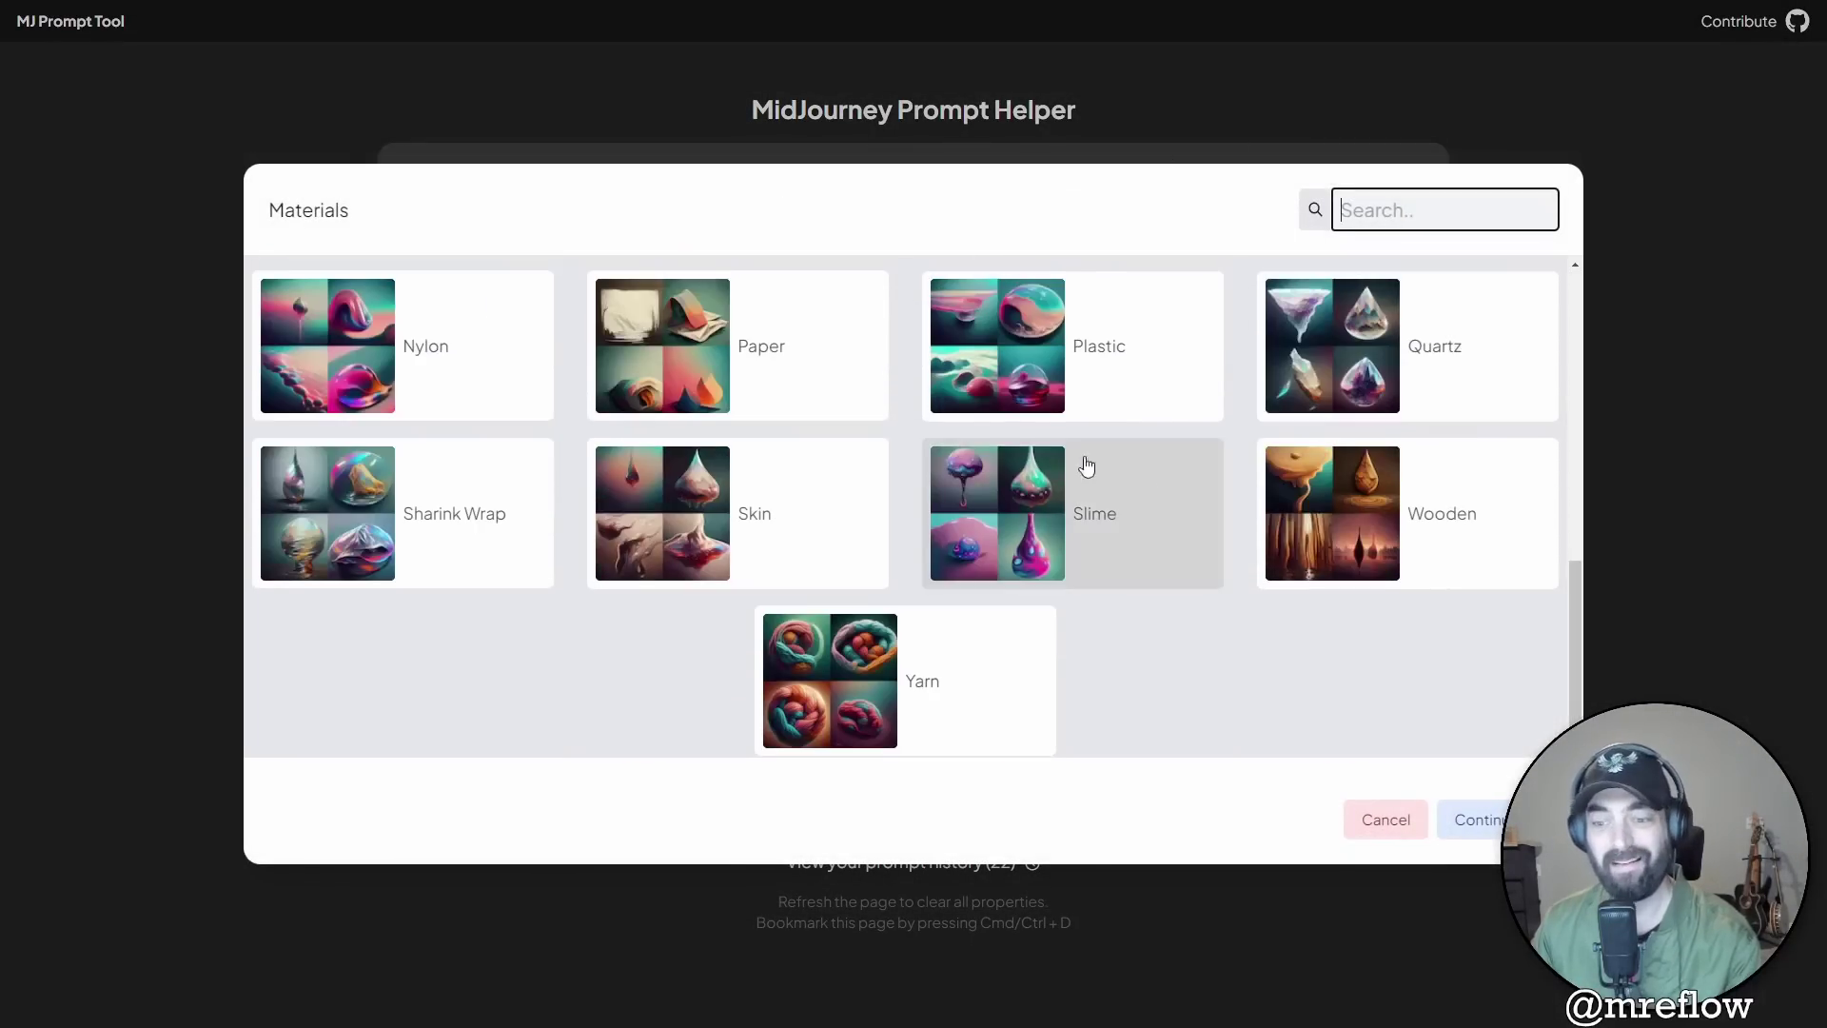
{"action": "left_click", "coordinate": [1081, 461]}
{"action": "left_click", "coordinate": [1475, 819]}
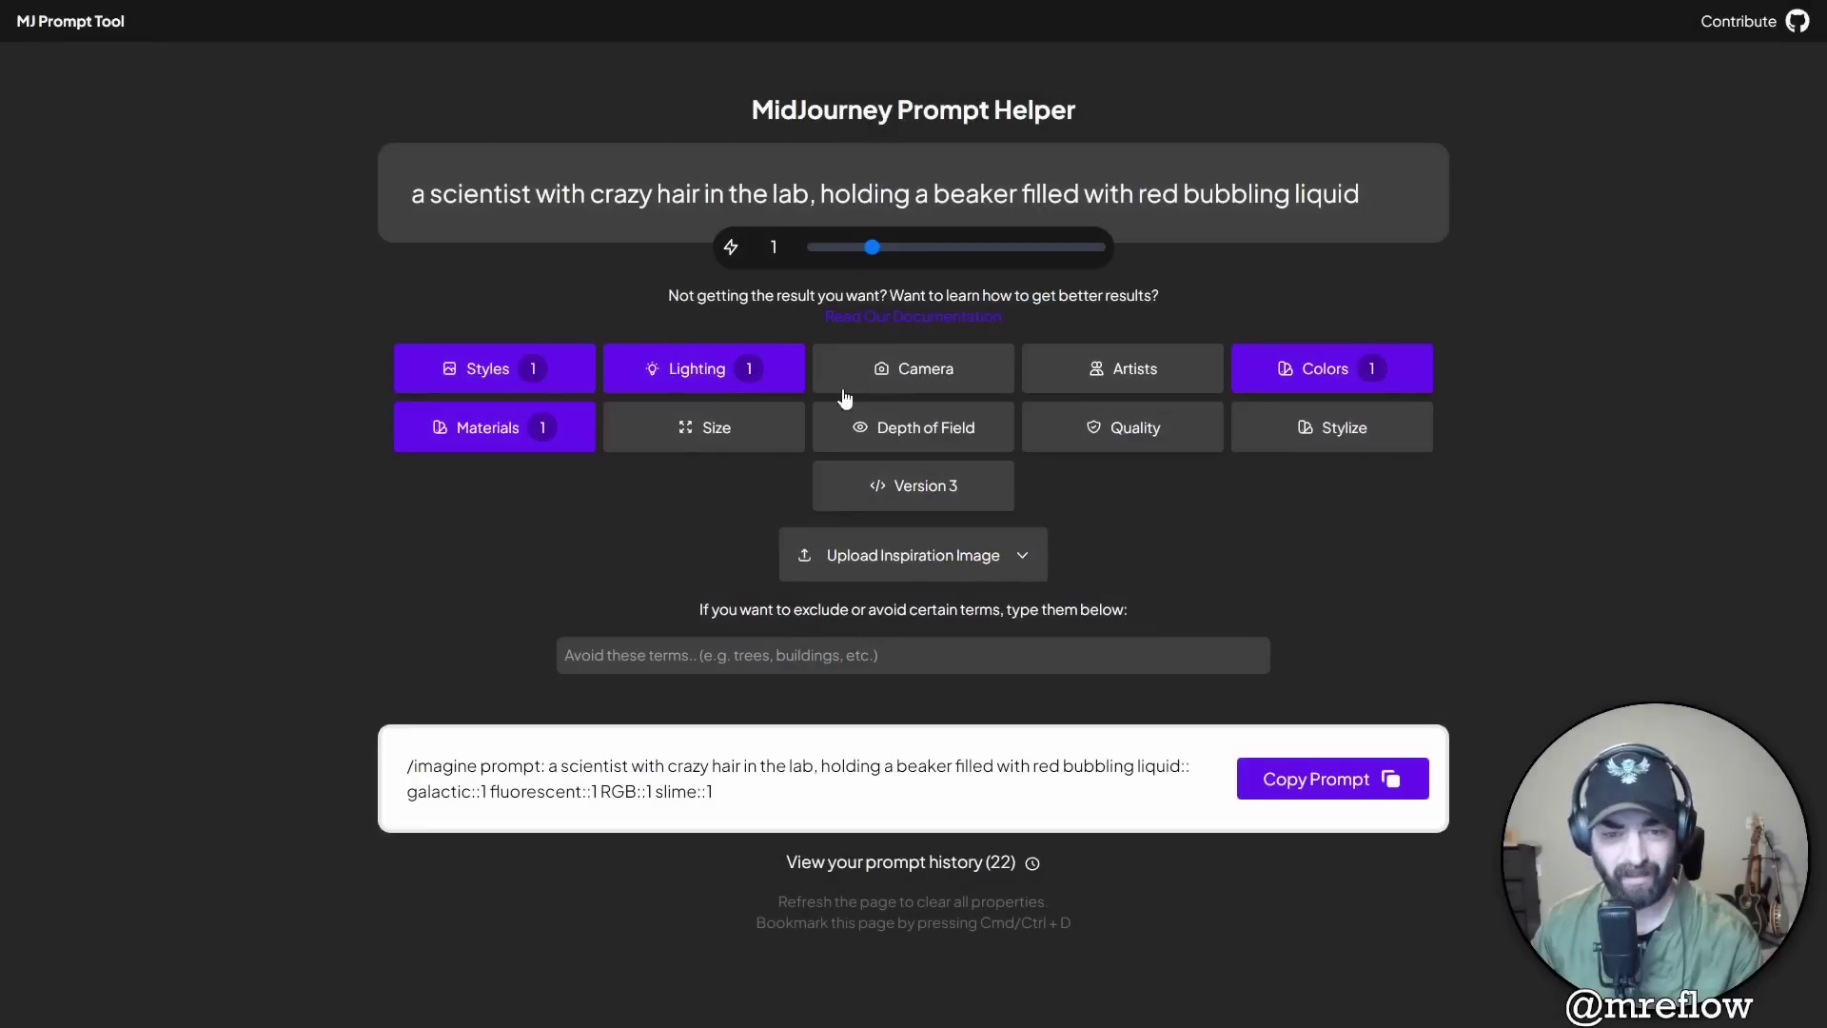
- Set the prompt's depth of field to Deep (Full Focus) and its quality to 2x for more detailed results
{"action": "left_click", "coordinate": [877, 427]}
{"action": "left_click", "coordinate": [944, 519]}
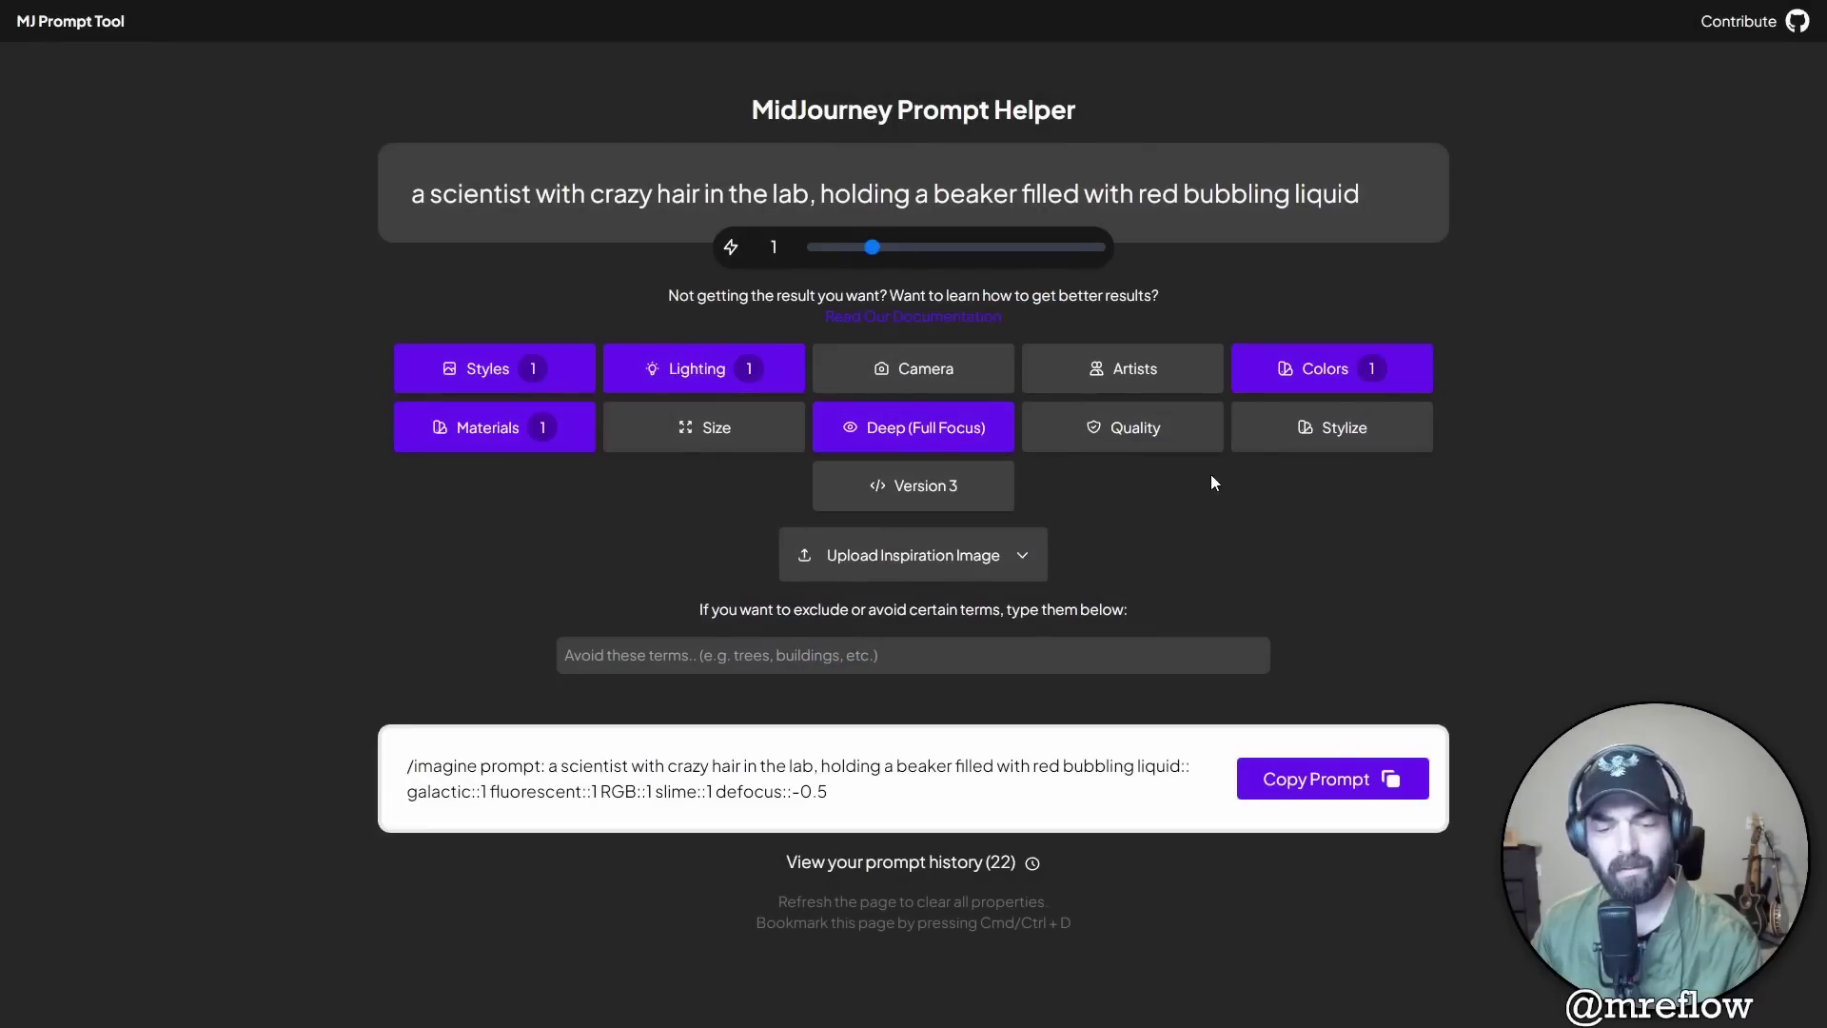
{"action": "left_click", "coordinate": [1123, 434]}
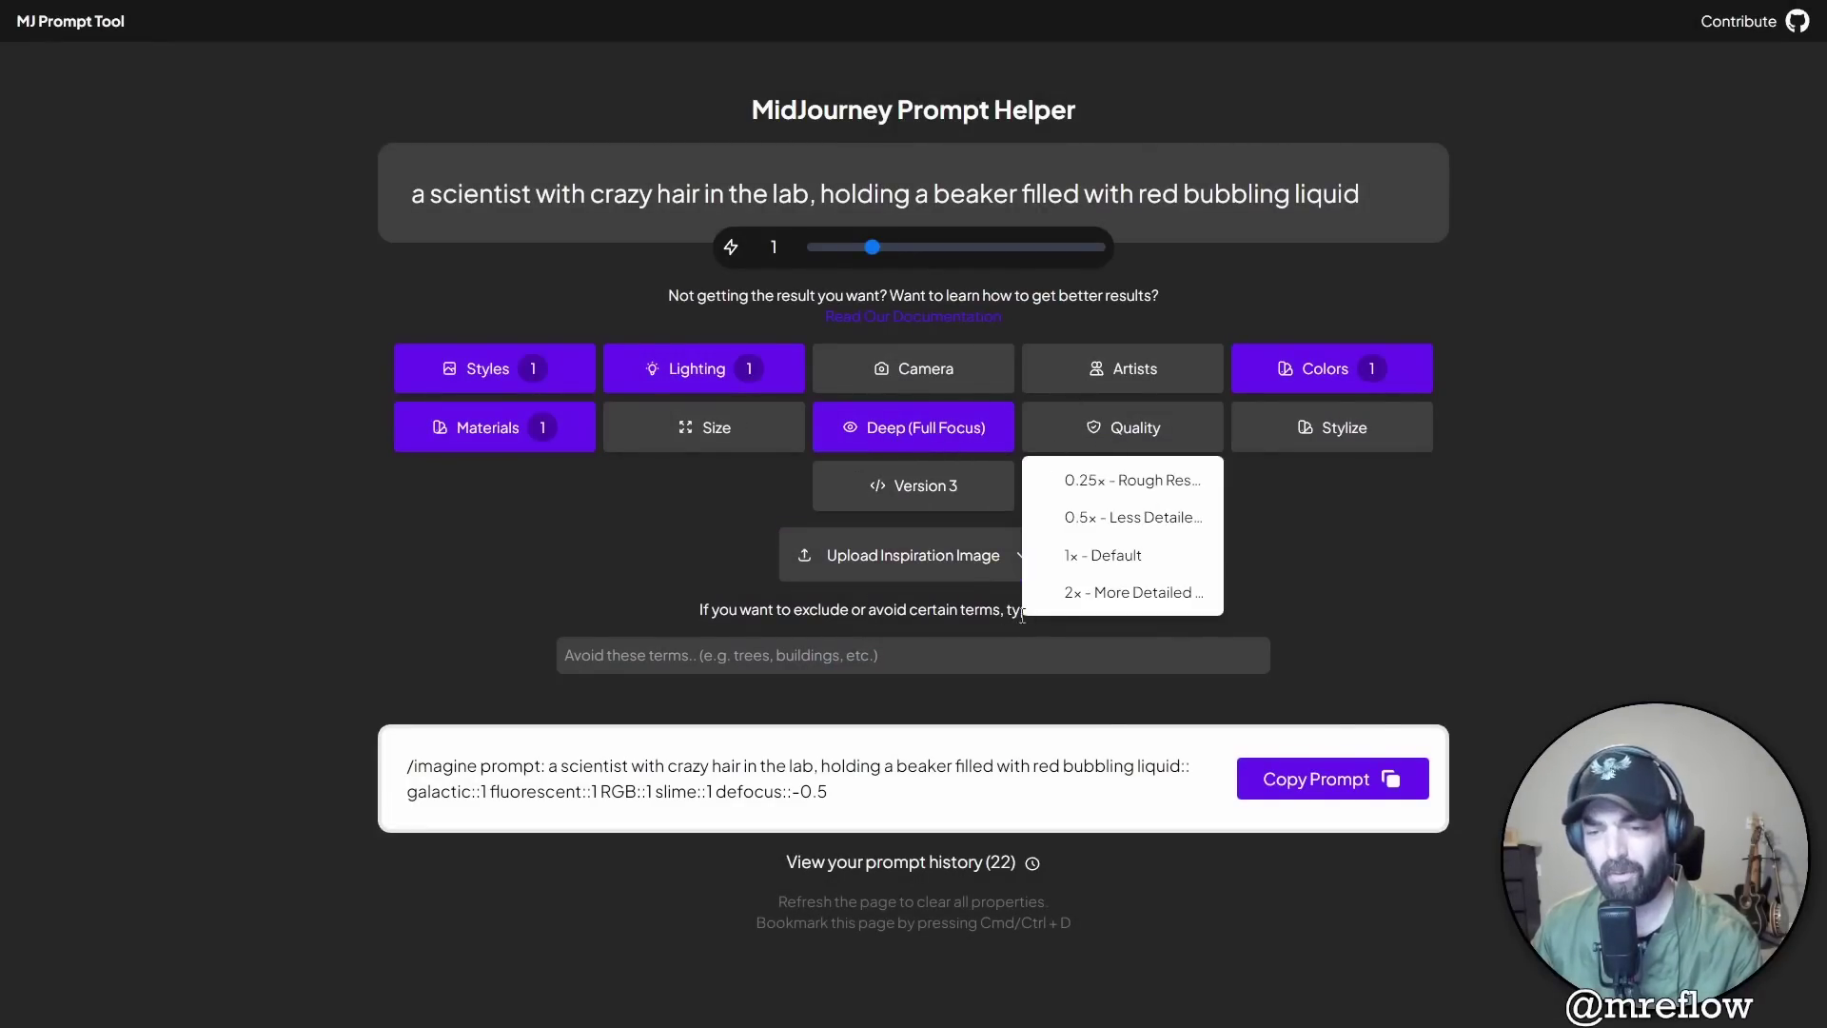
{"action": "left_click", "coordinate": [1142, 592]}
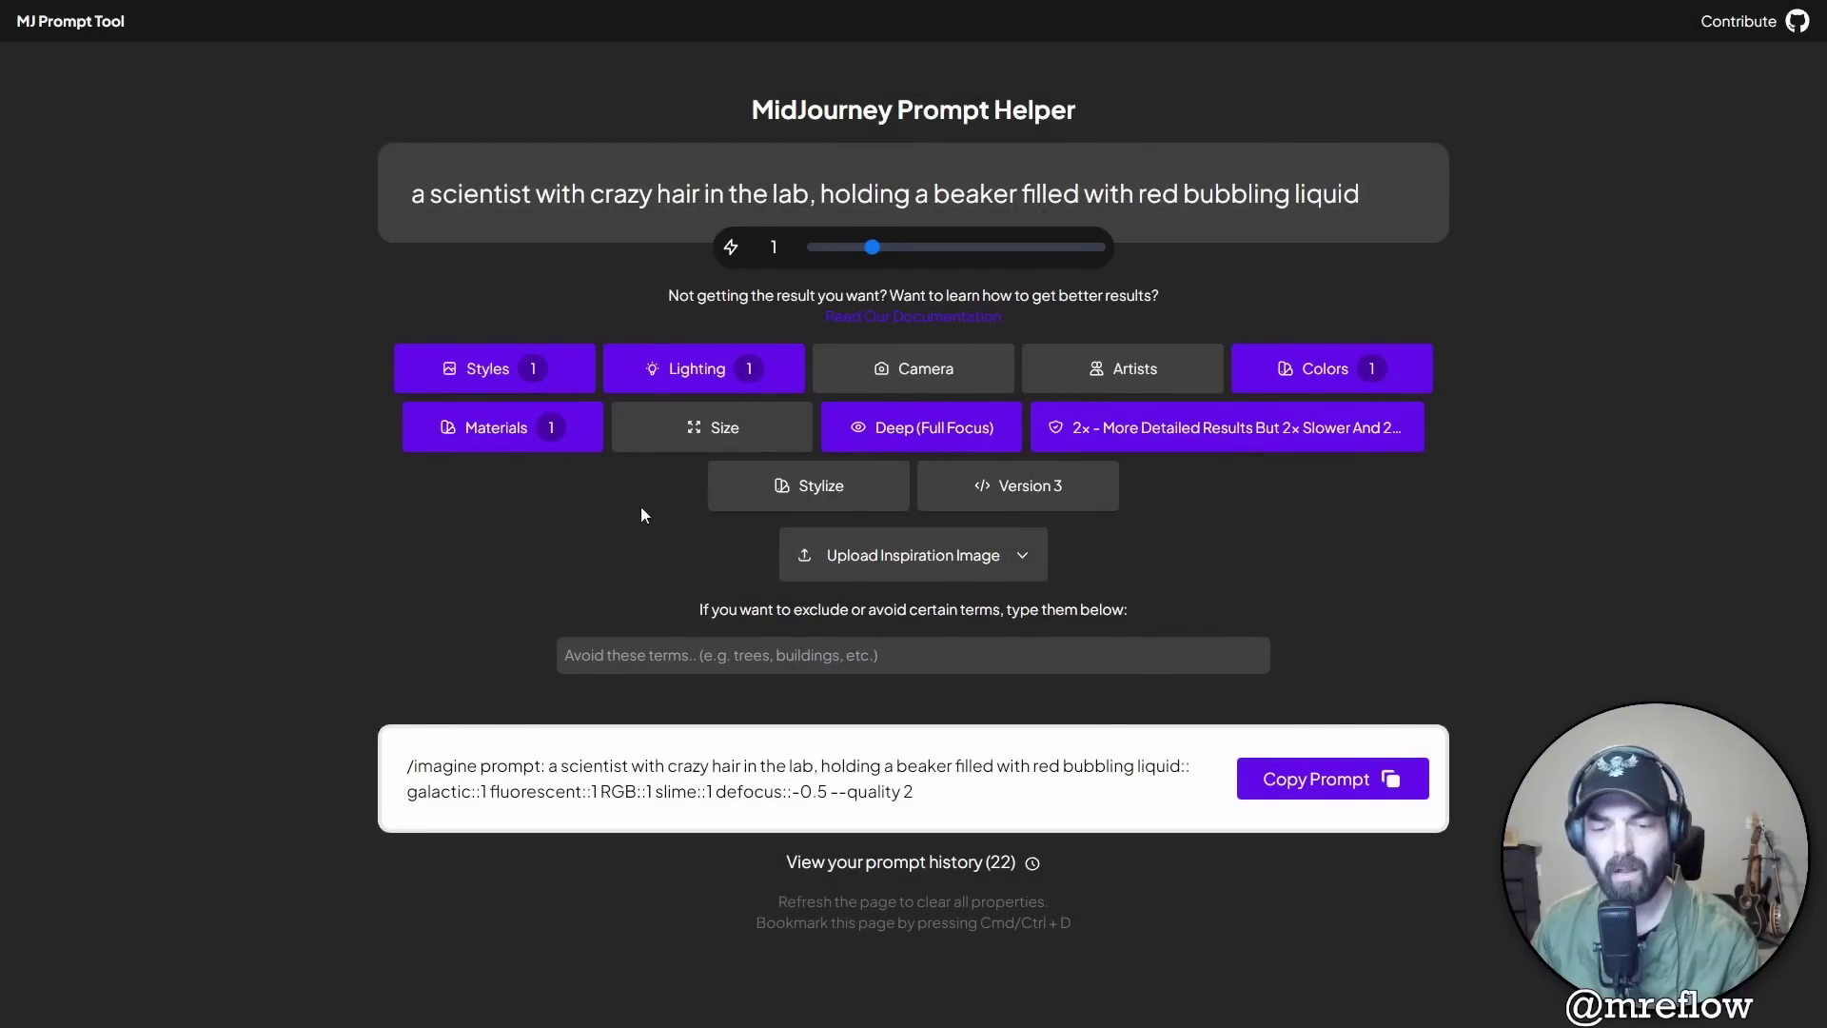
- Copy the prompt with galactic, fluorescent, RGB and slime terms and submit it to the Midjourney Bot in Discord
{"action": "left_click", "coordinate": [732, 651]}
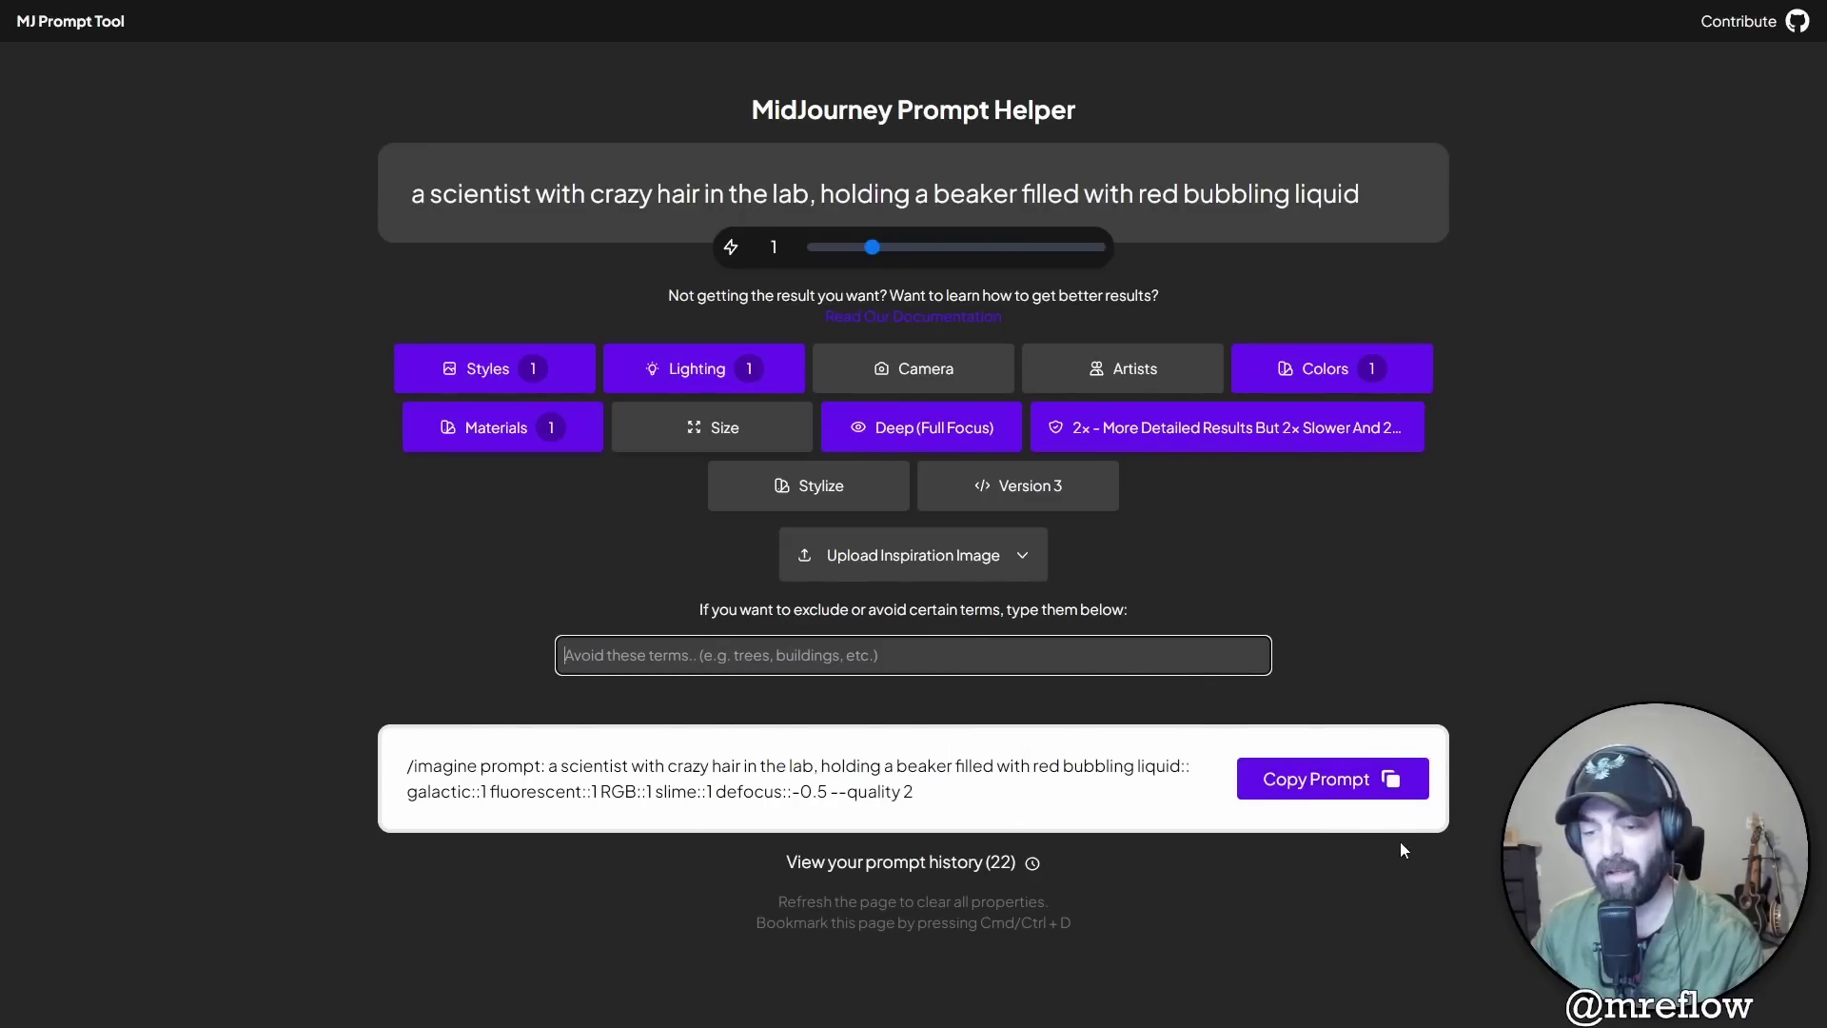
{"action": "left_click", "coordinate": [1395, 778]}
{"action": "left_click", "coordinate": [1391, 779]}
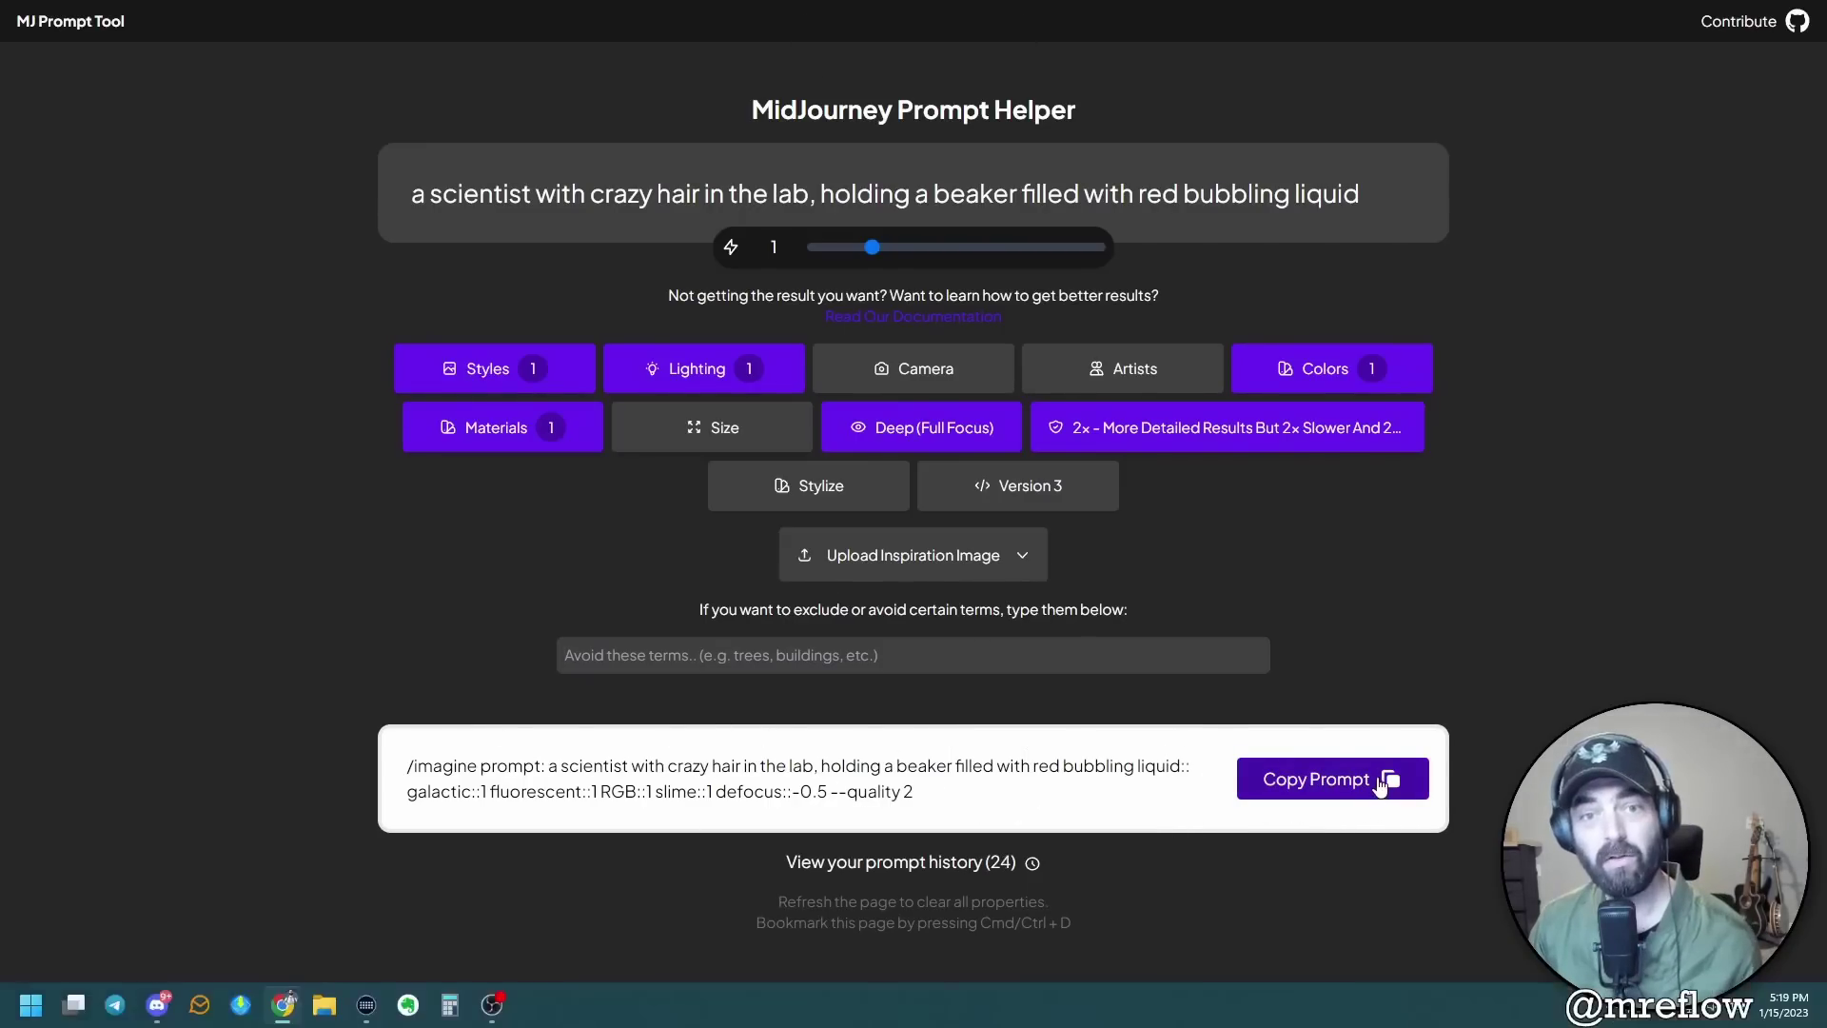
{"action": "left_click", "coordinate": [157, 1005]}
{"action": "key", "text": "ctrl+v"}
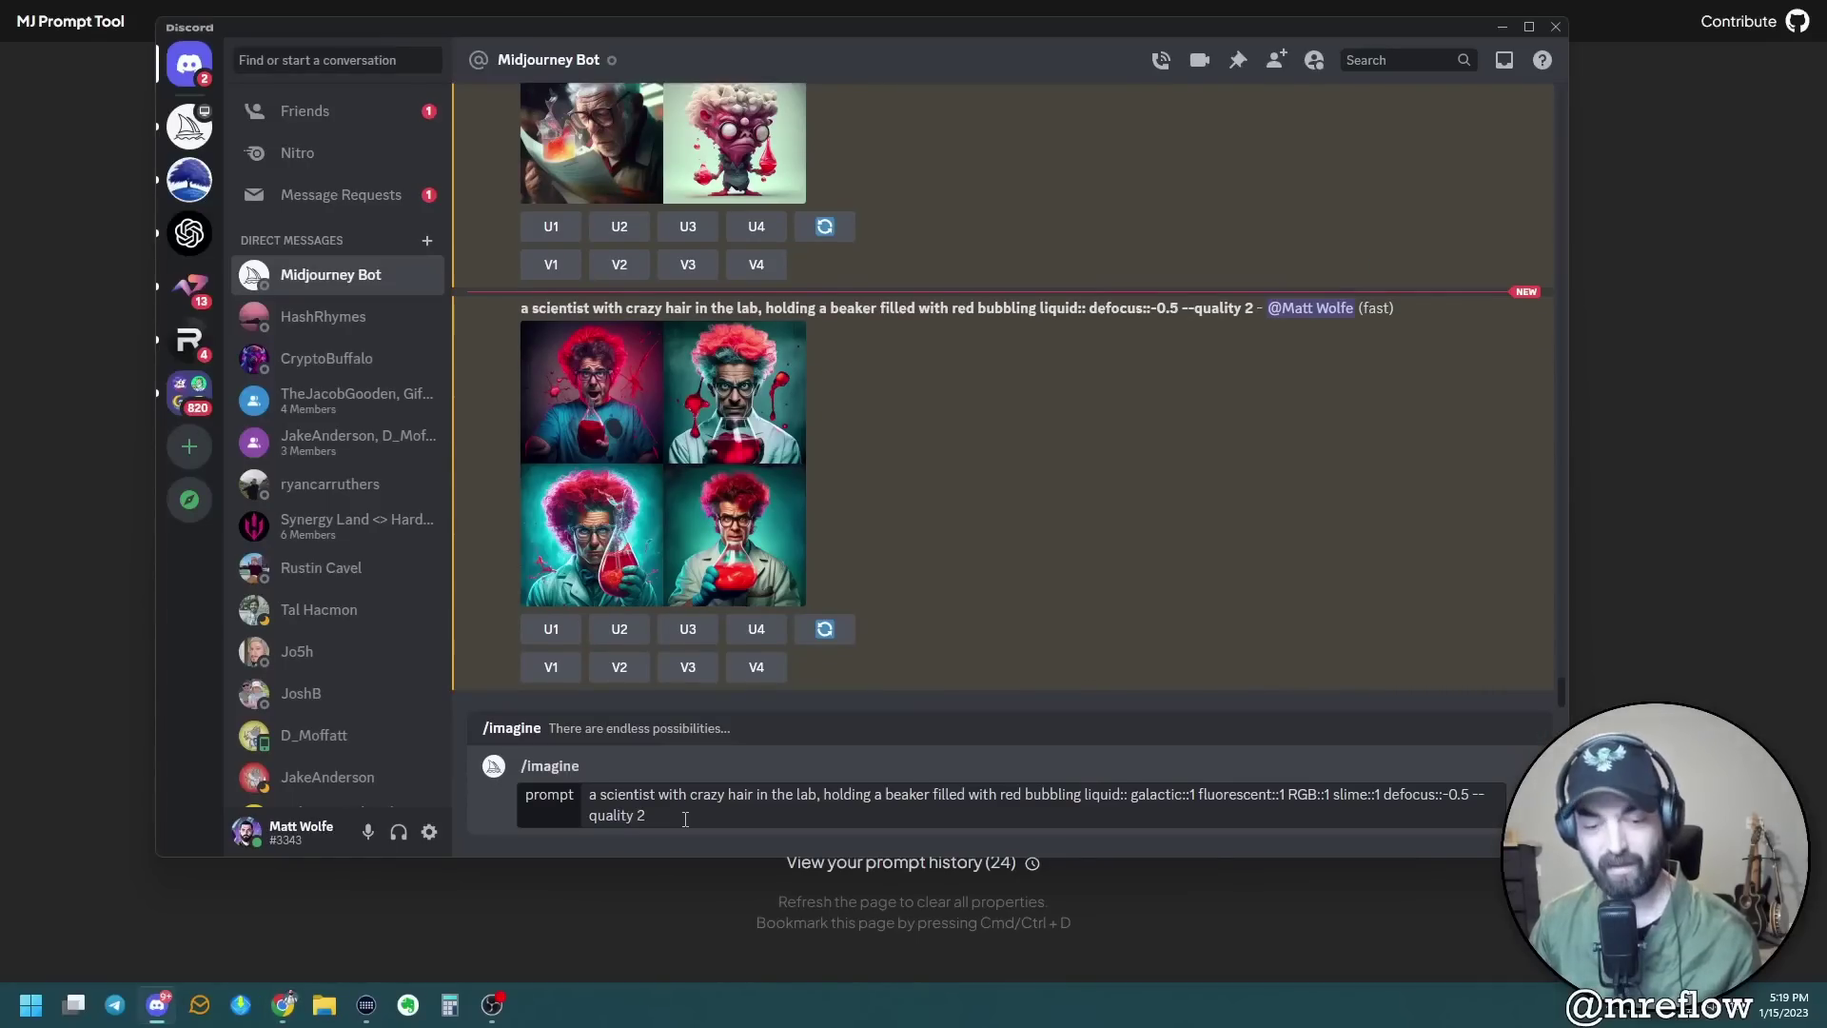
{"action": "key", "text": "Return"}
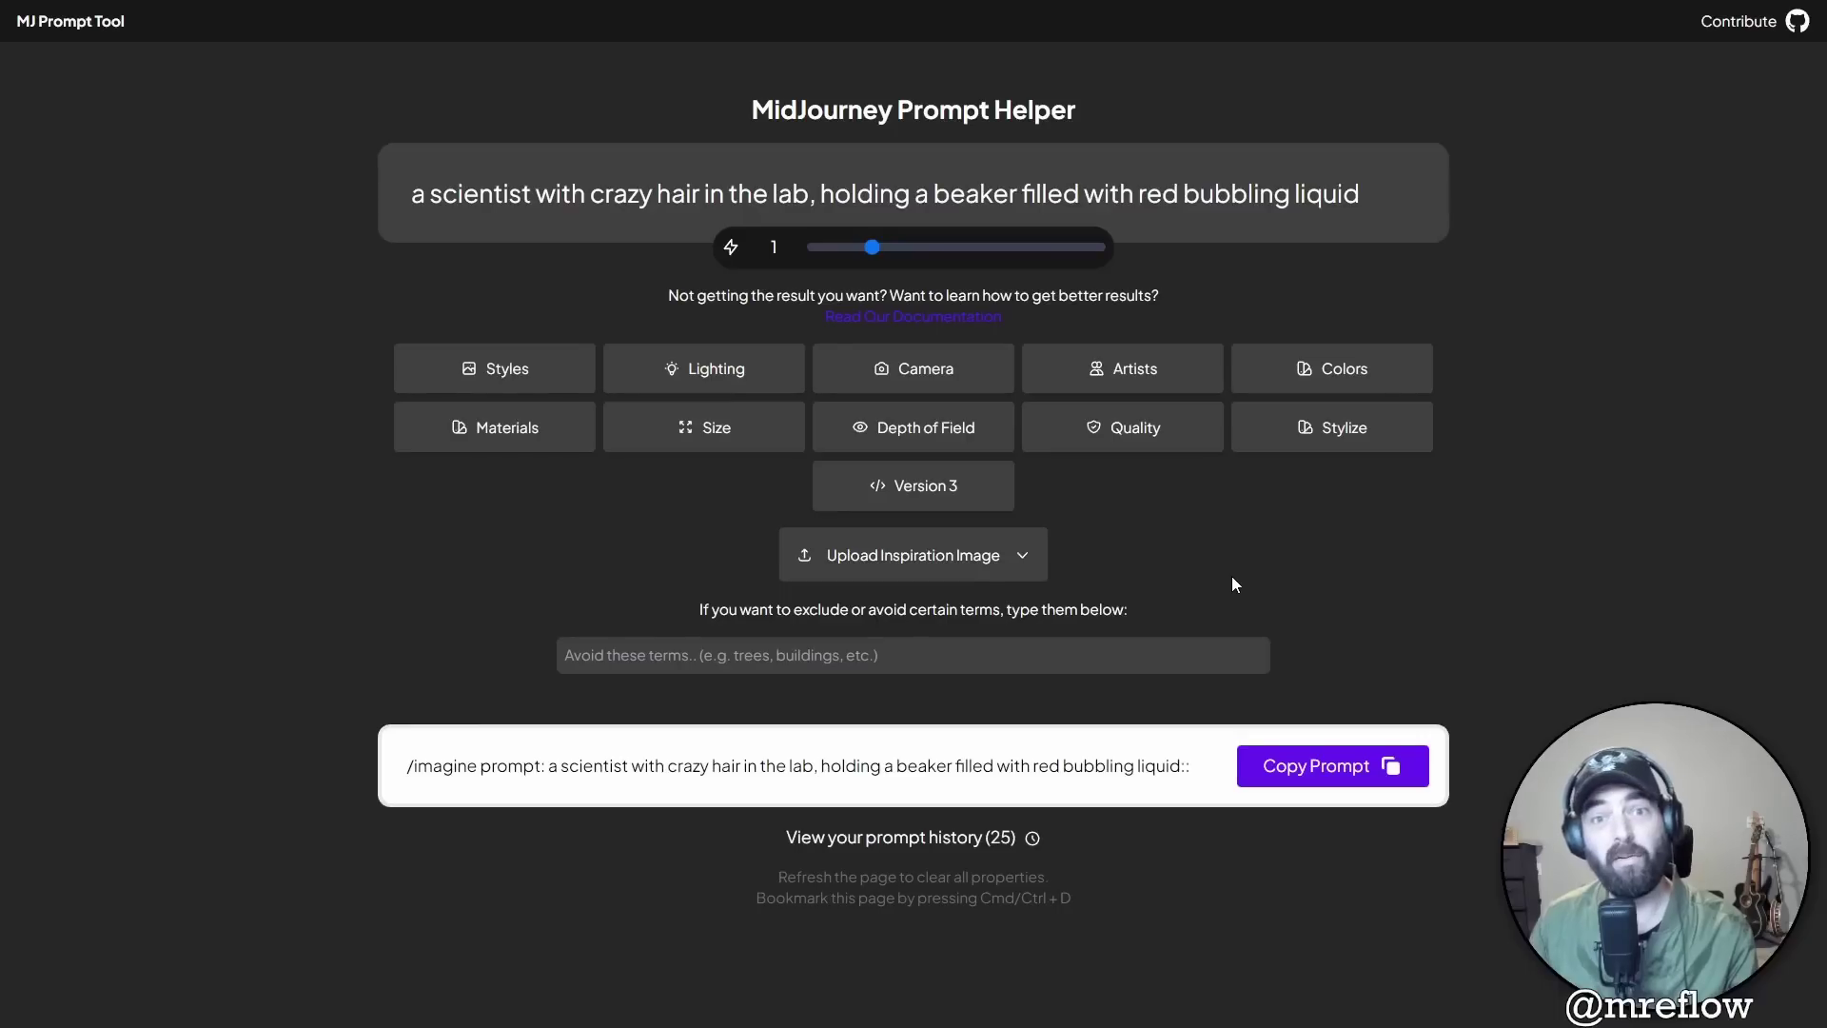
- Look at the inspiration image upload option, collapse it again, and open the list of styles
{"action": "left_click", "coordinate": [1035, 569]}
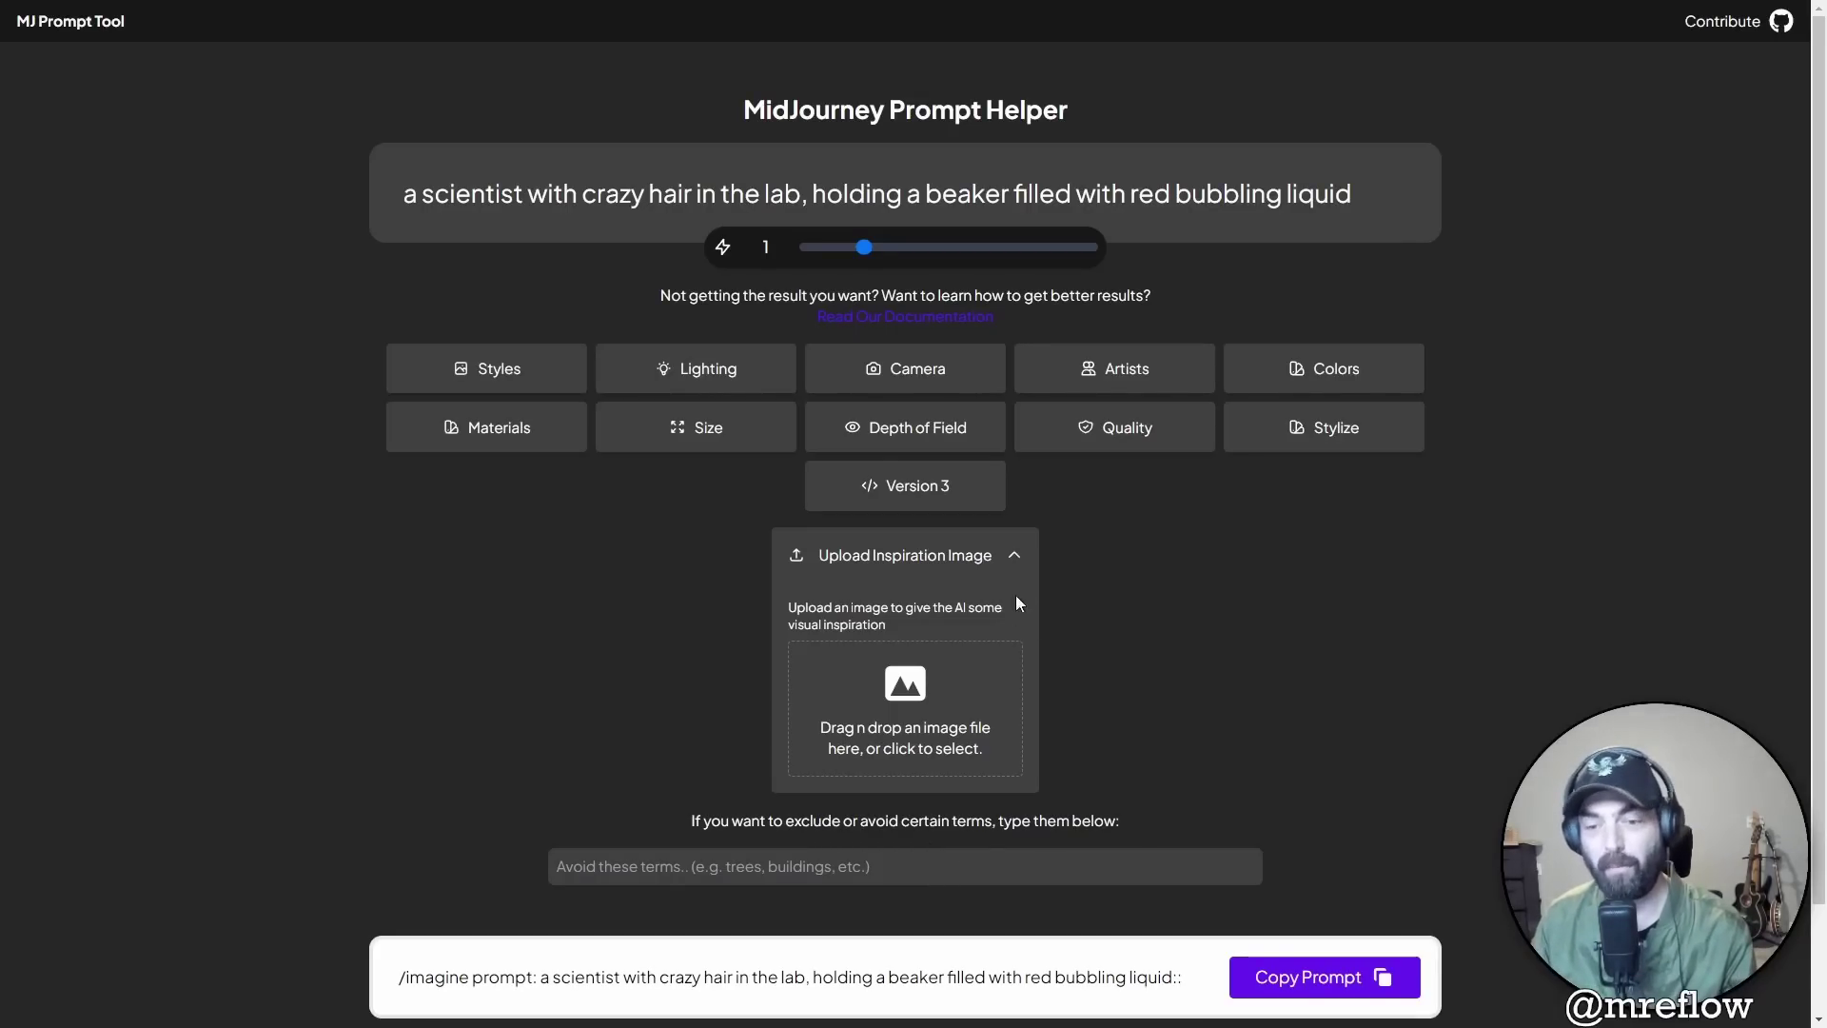
{"action": "left_click", "coordinate": [1014, 555]}
{"action": "left_click", "coordinate": [1015, 649]}
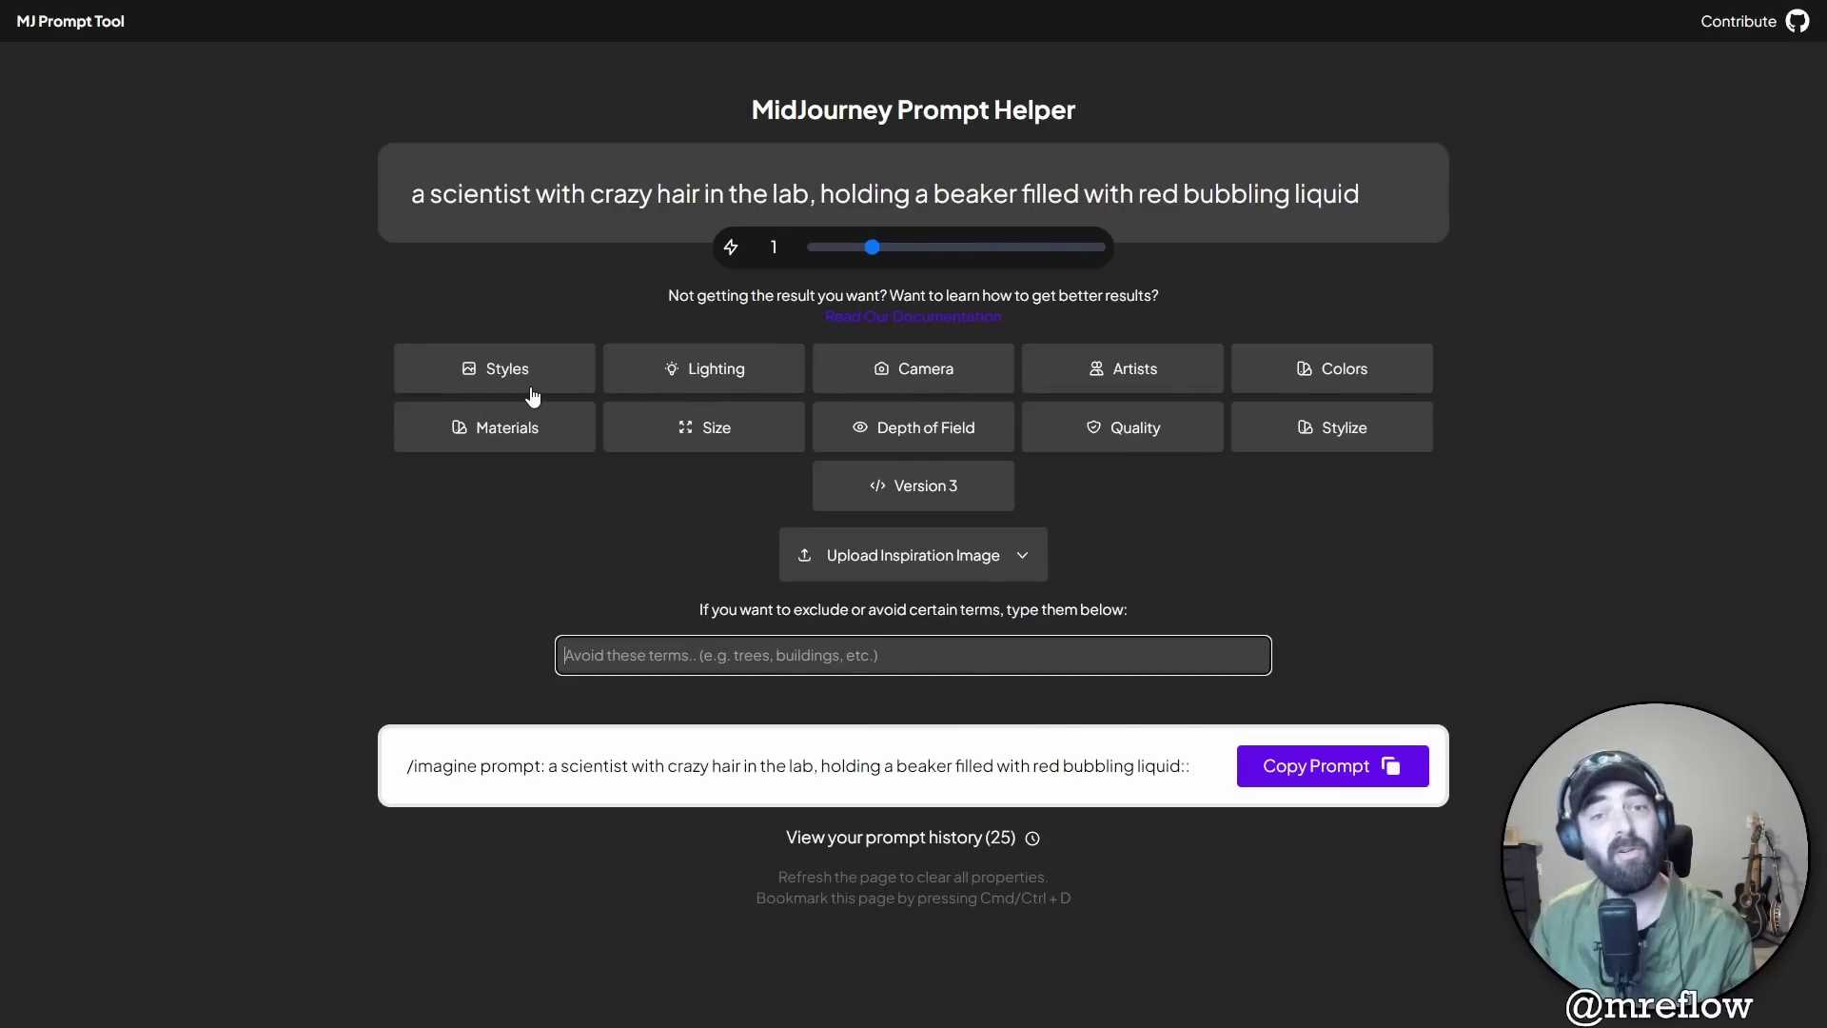
{"action": "left_click", "coordinate": [559, 371]}
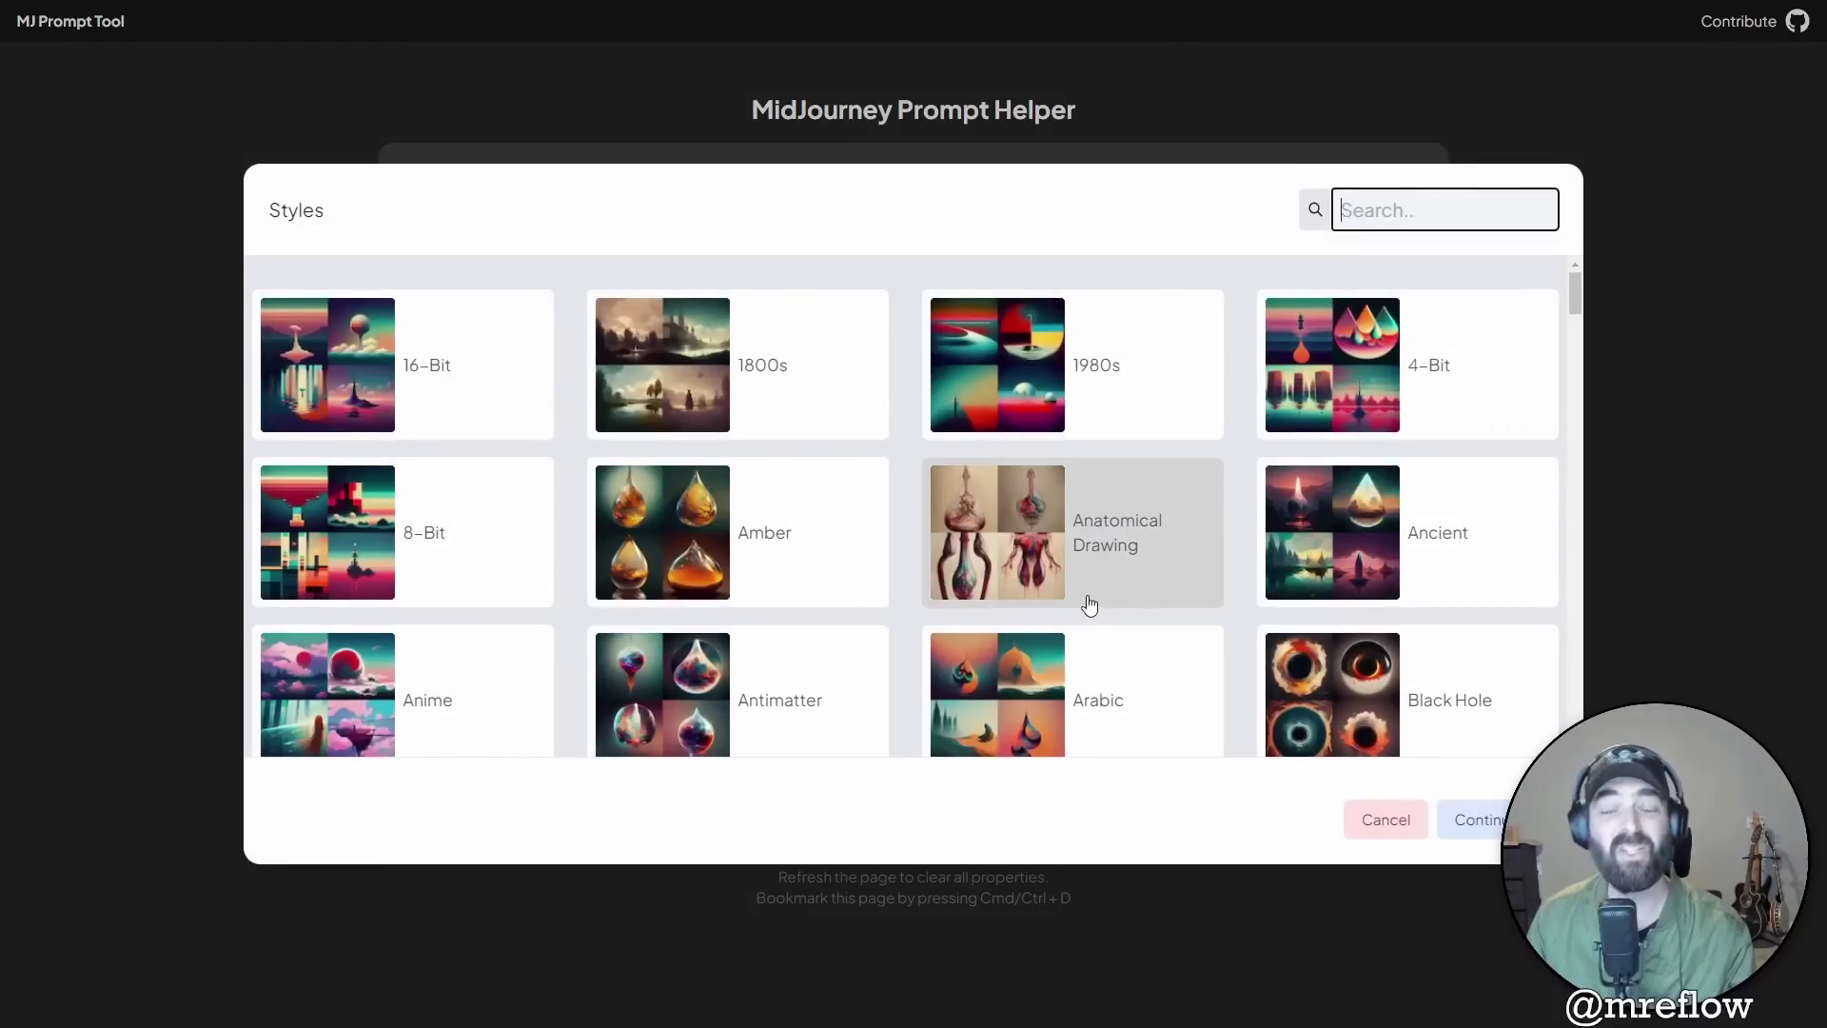
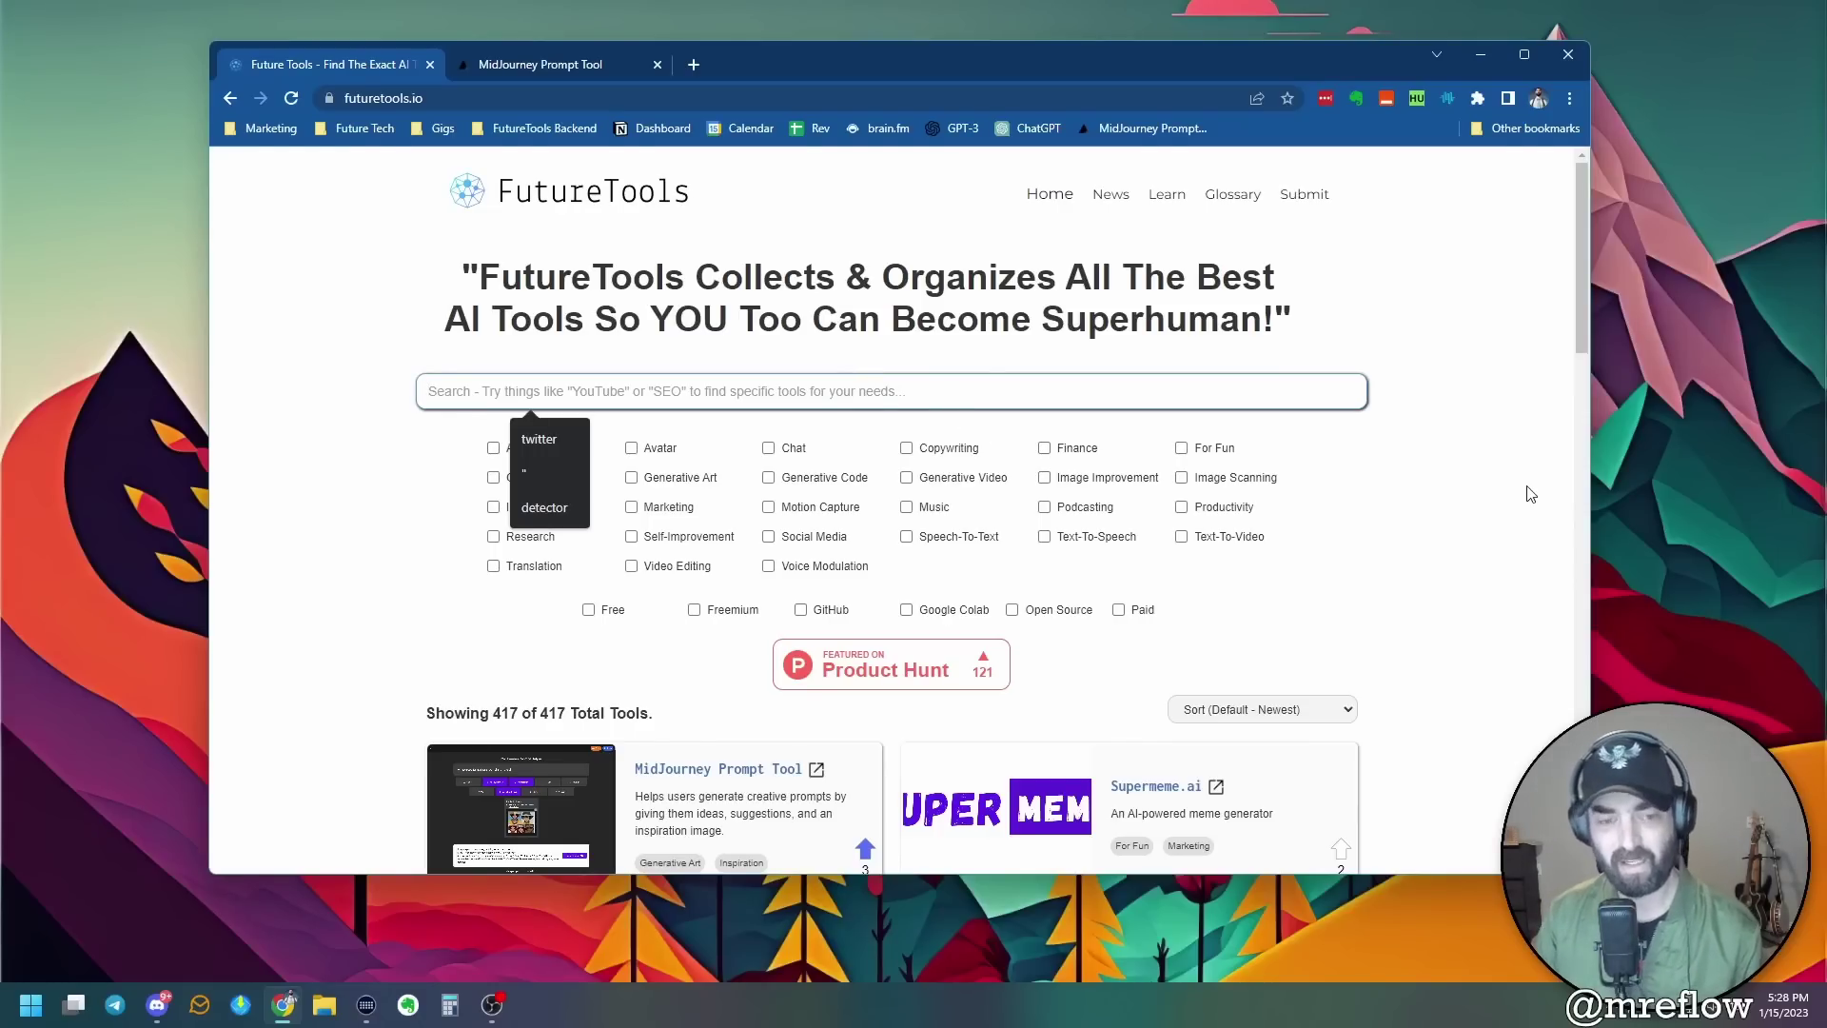
- Search FutureTools for "ecommerce" and browse the matching AI tools
{"action": "type", "text": "ecommerce"}
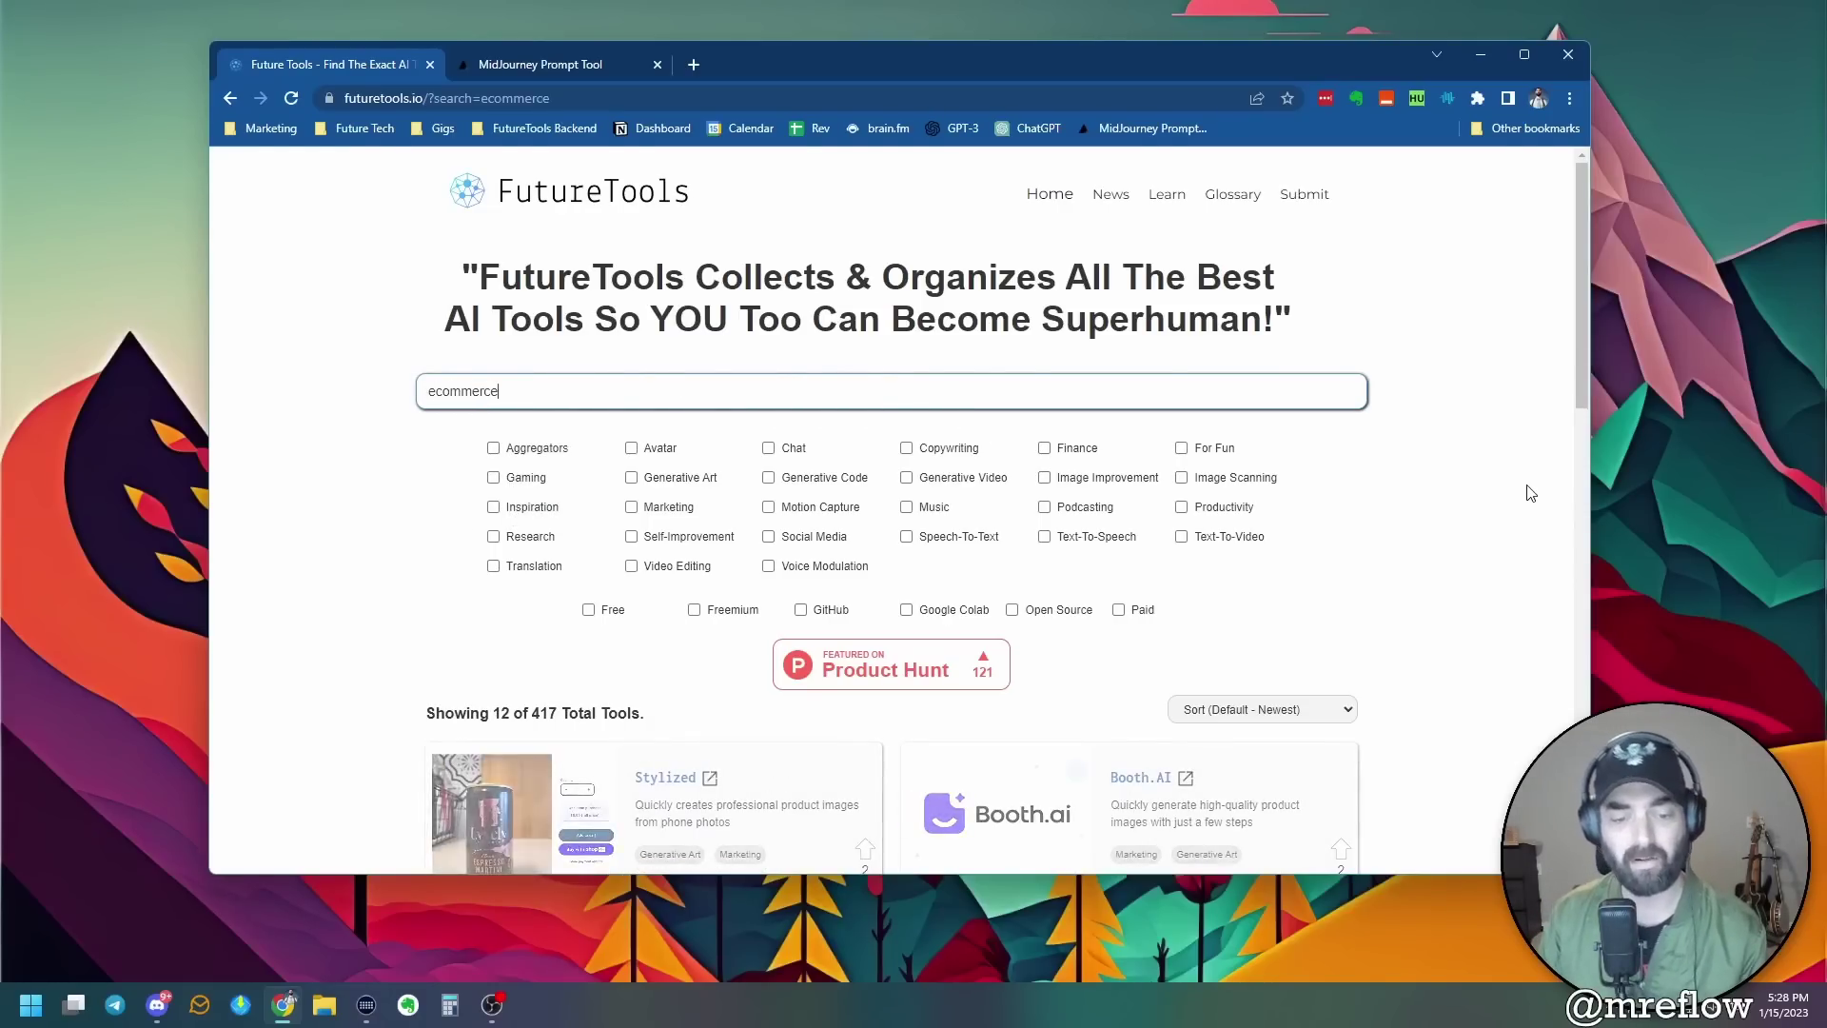
{"action": "scroll", "coordinate": [1527, 490], "scroll_direction": "down", "scroll_amount": 6}
{"action": "scroll", "coordinate": [735, 391], "scroll_direction": "down", "scroll_amount": 5}
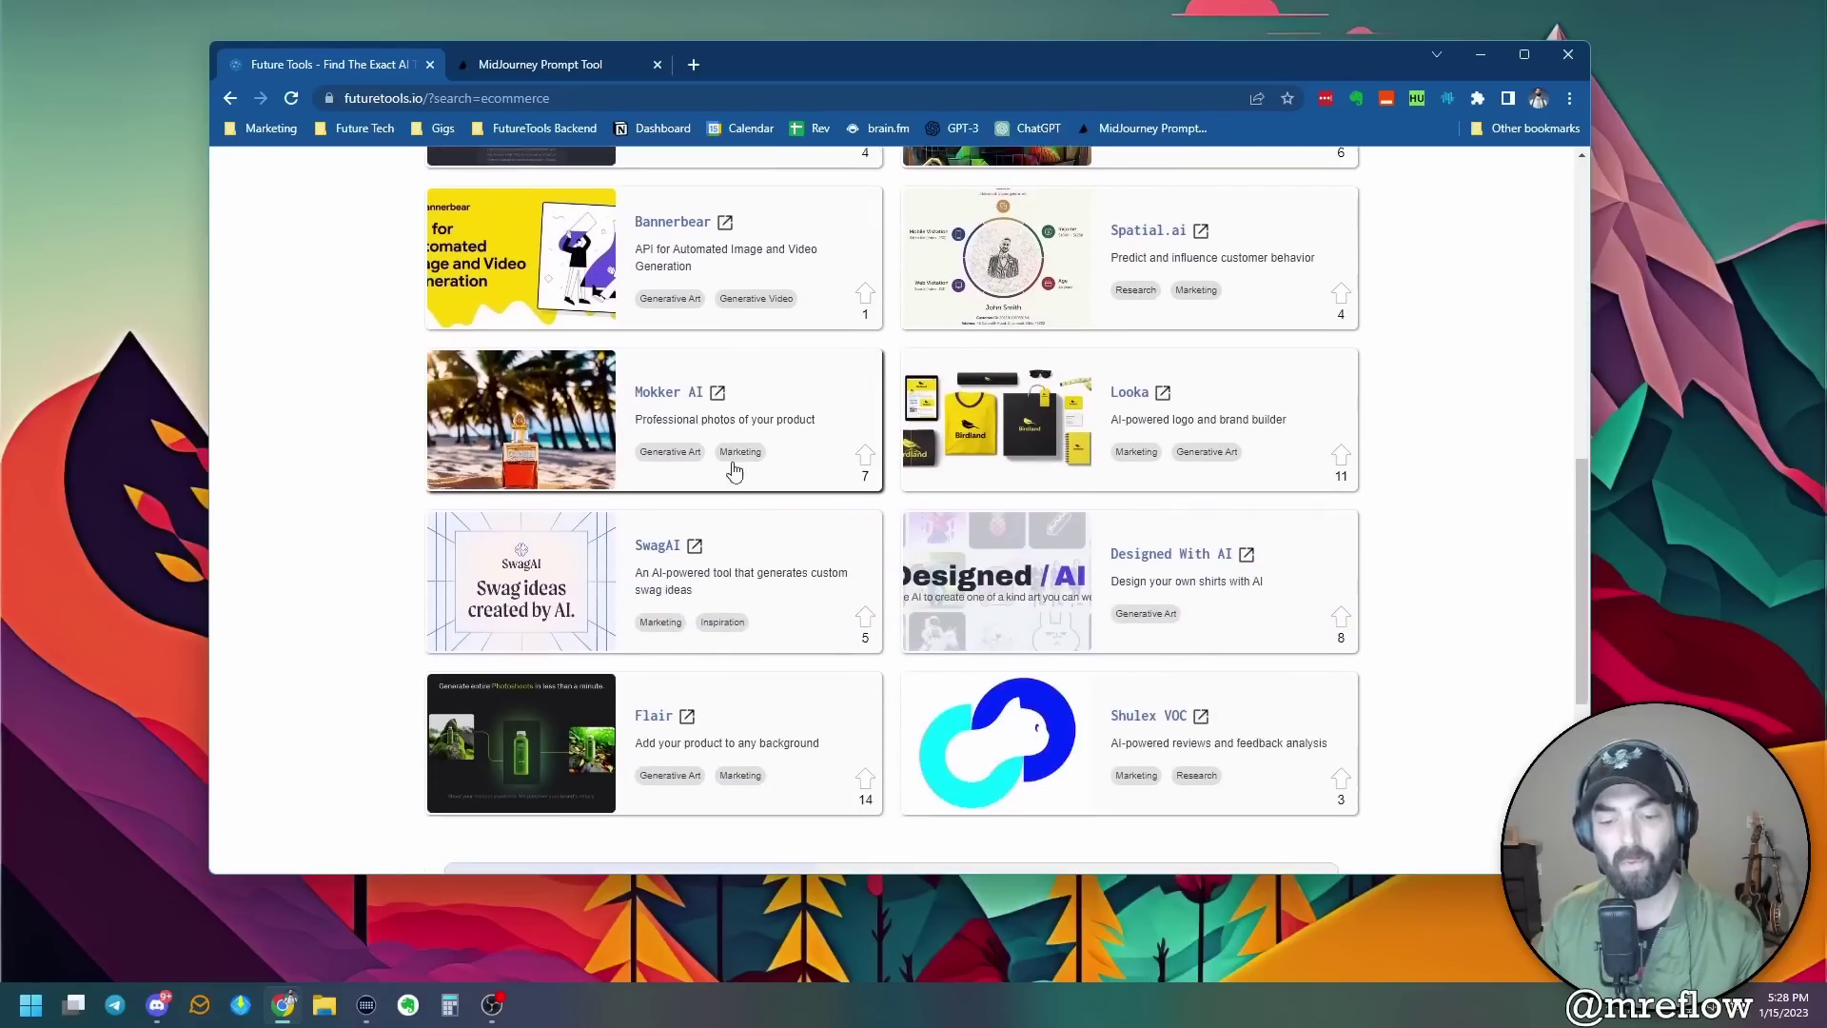
{"action": "scroll", "coordinate": [1072, 653], "scroll_direction": "up", "scroll_amount": 10}
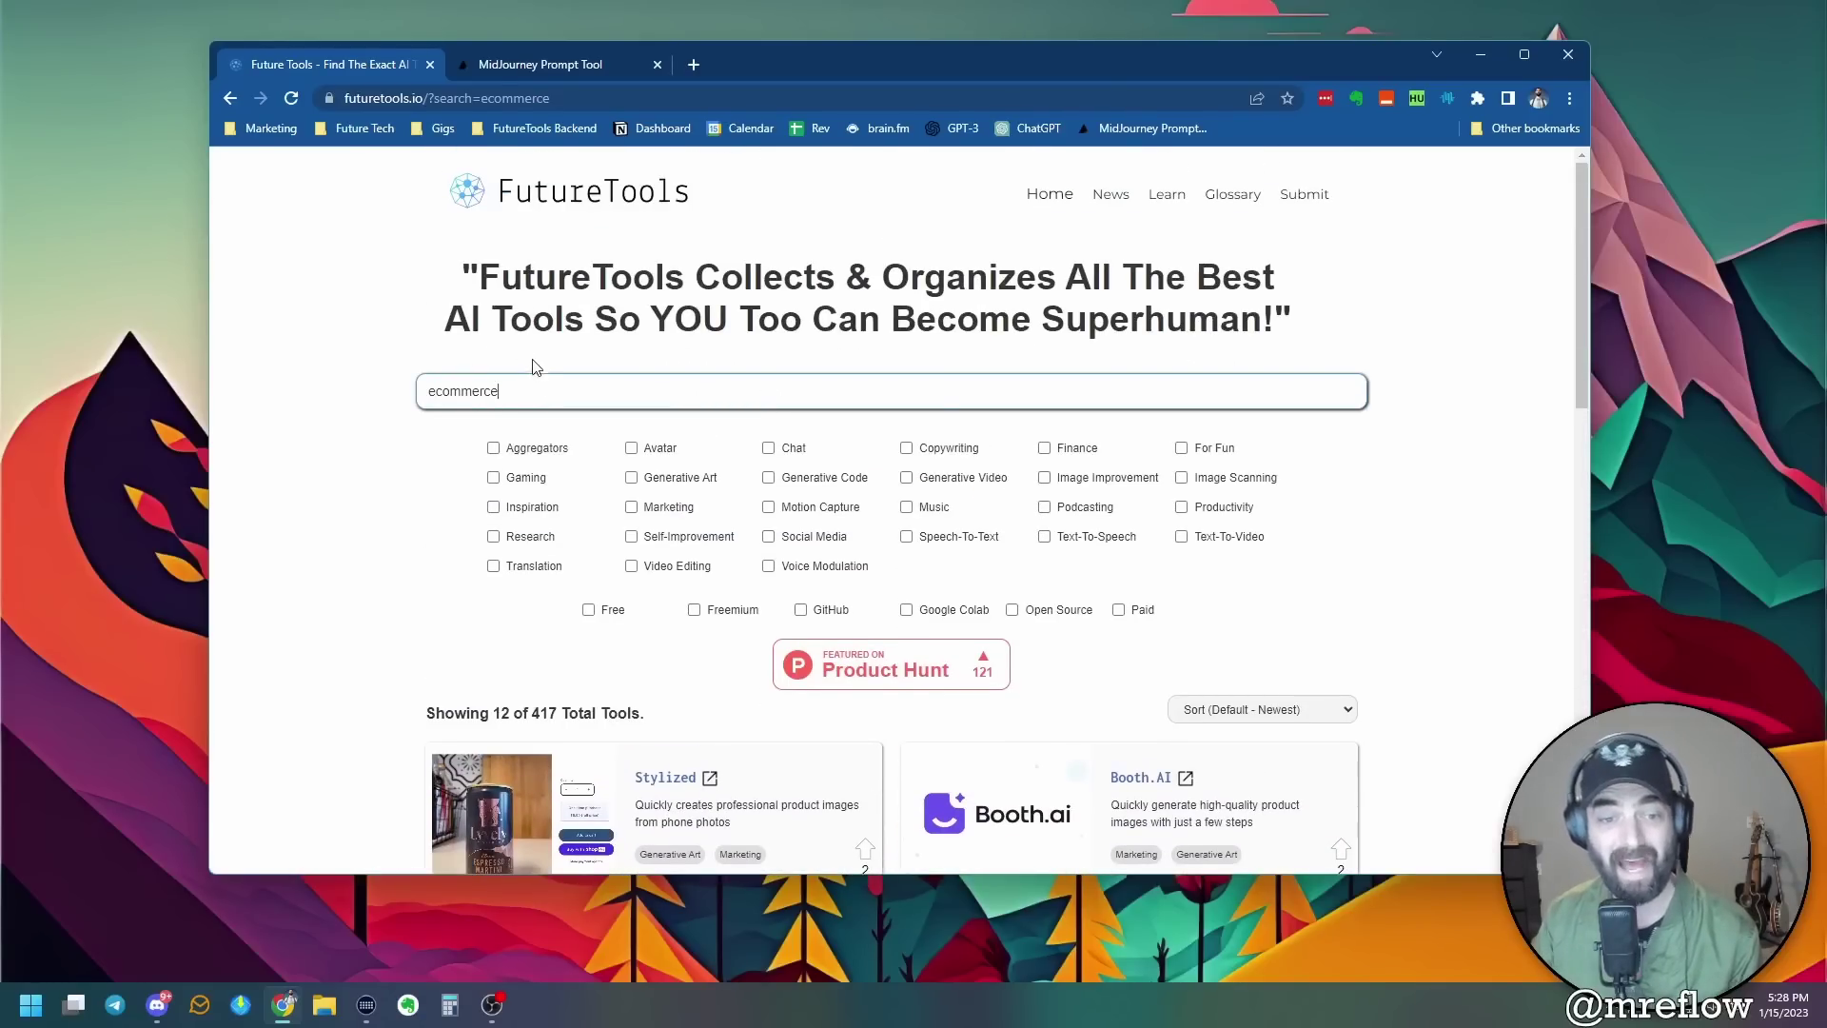
- Search FutureTools for "content marketing" and browse the matching tools
{"action": "key", "text": "ctrl+a"}
{"action": "type", "text": "content marketing"}
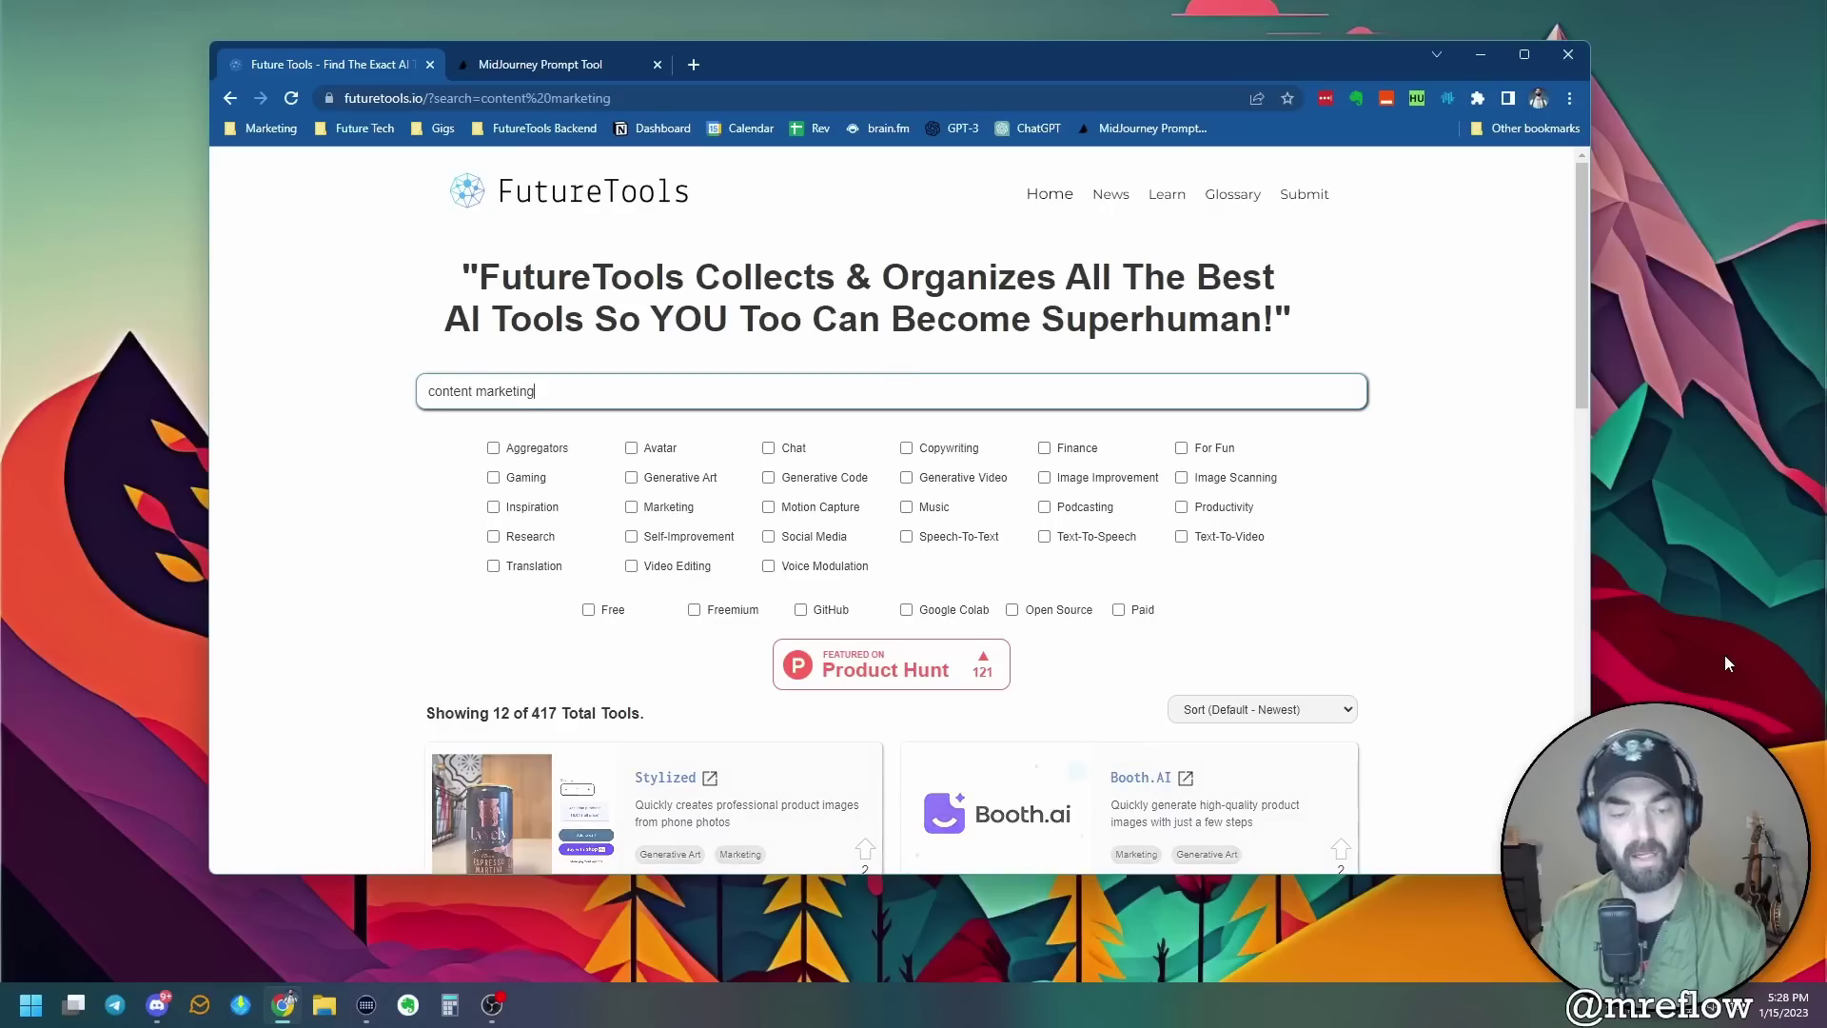
{"action": "scroll", "coordinate": [740, 579], "scroll_direction": "down", "scroll_amount": 10}
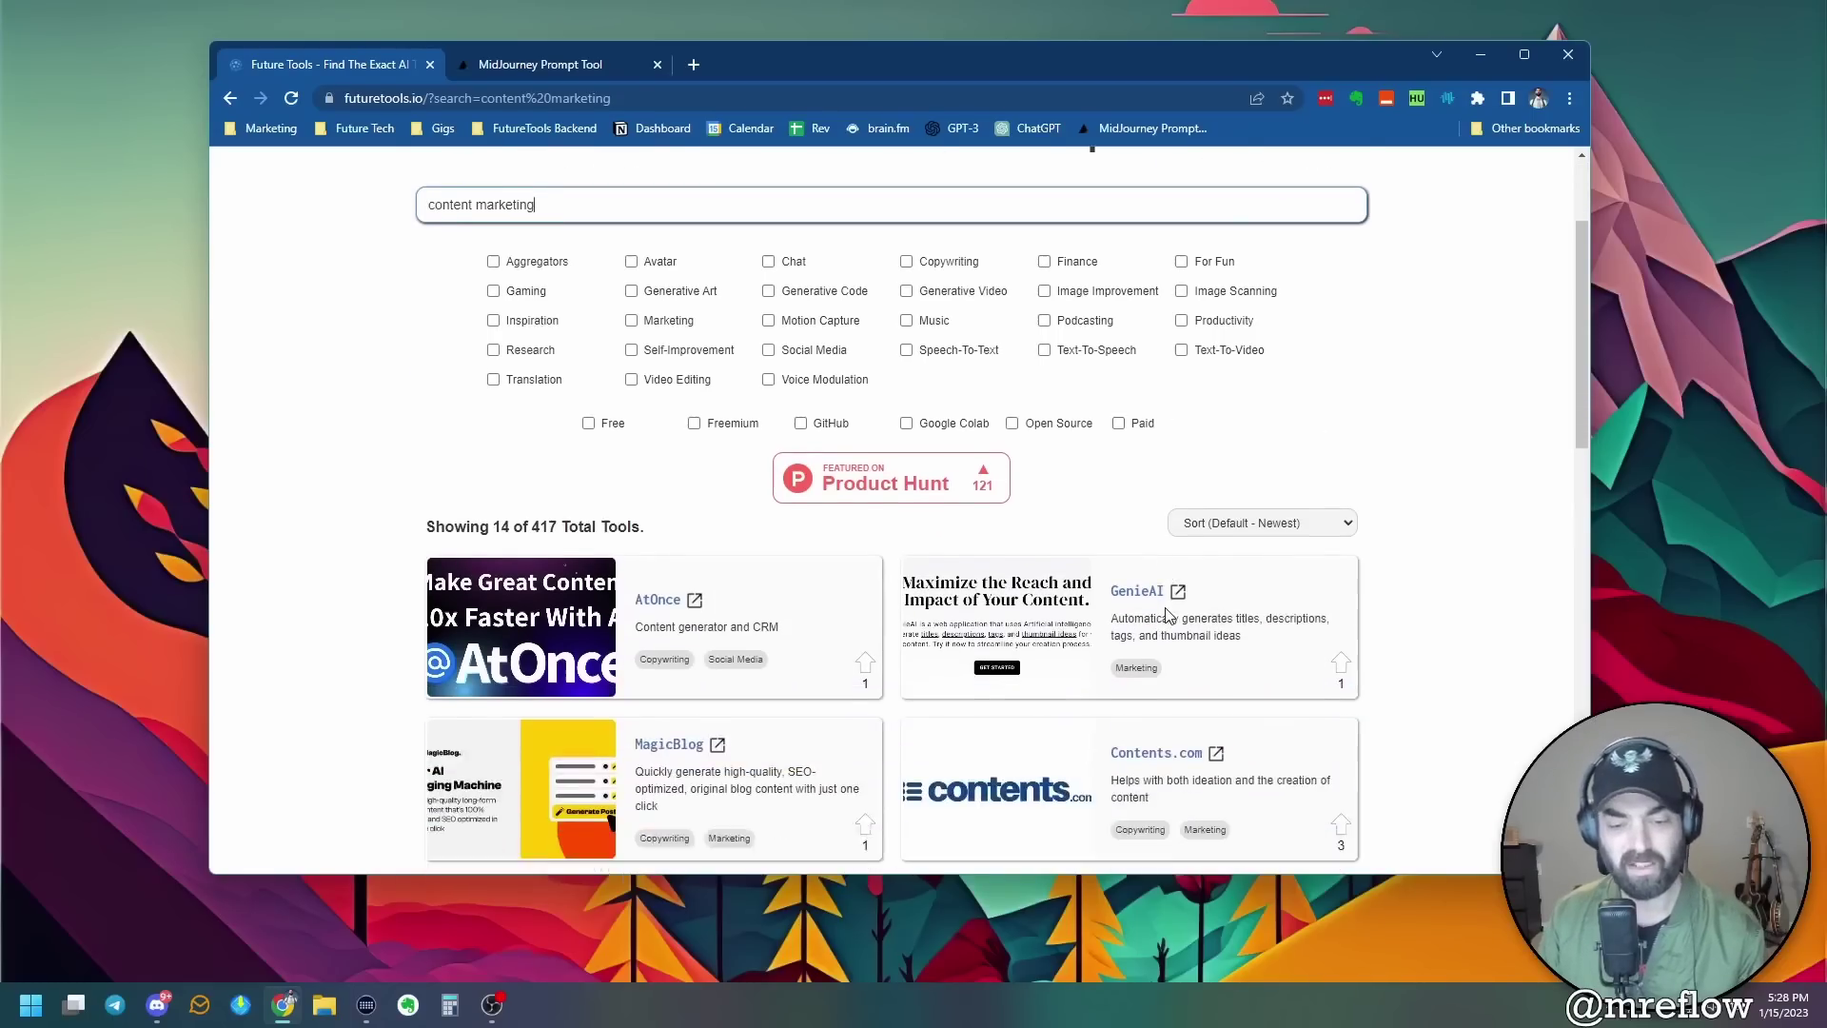
{"action": "scroll", "coordinate": [741, 579], "scroll_direction": "down", "scroll_amount": 3}
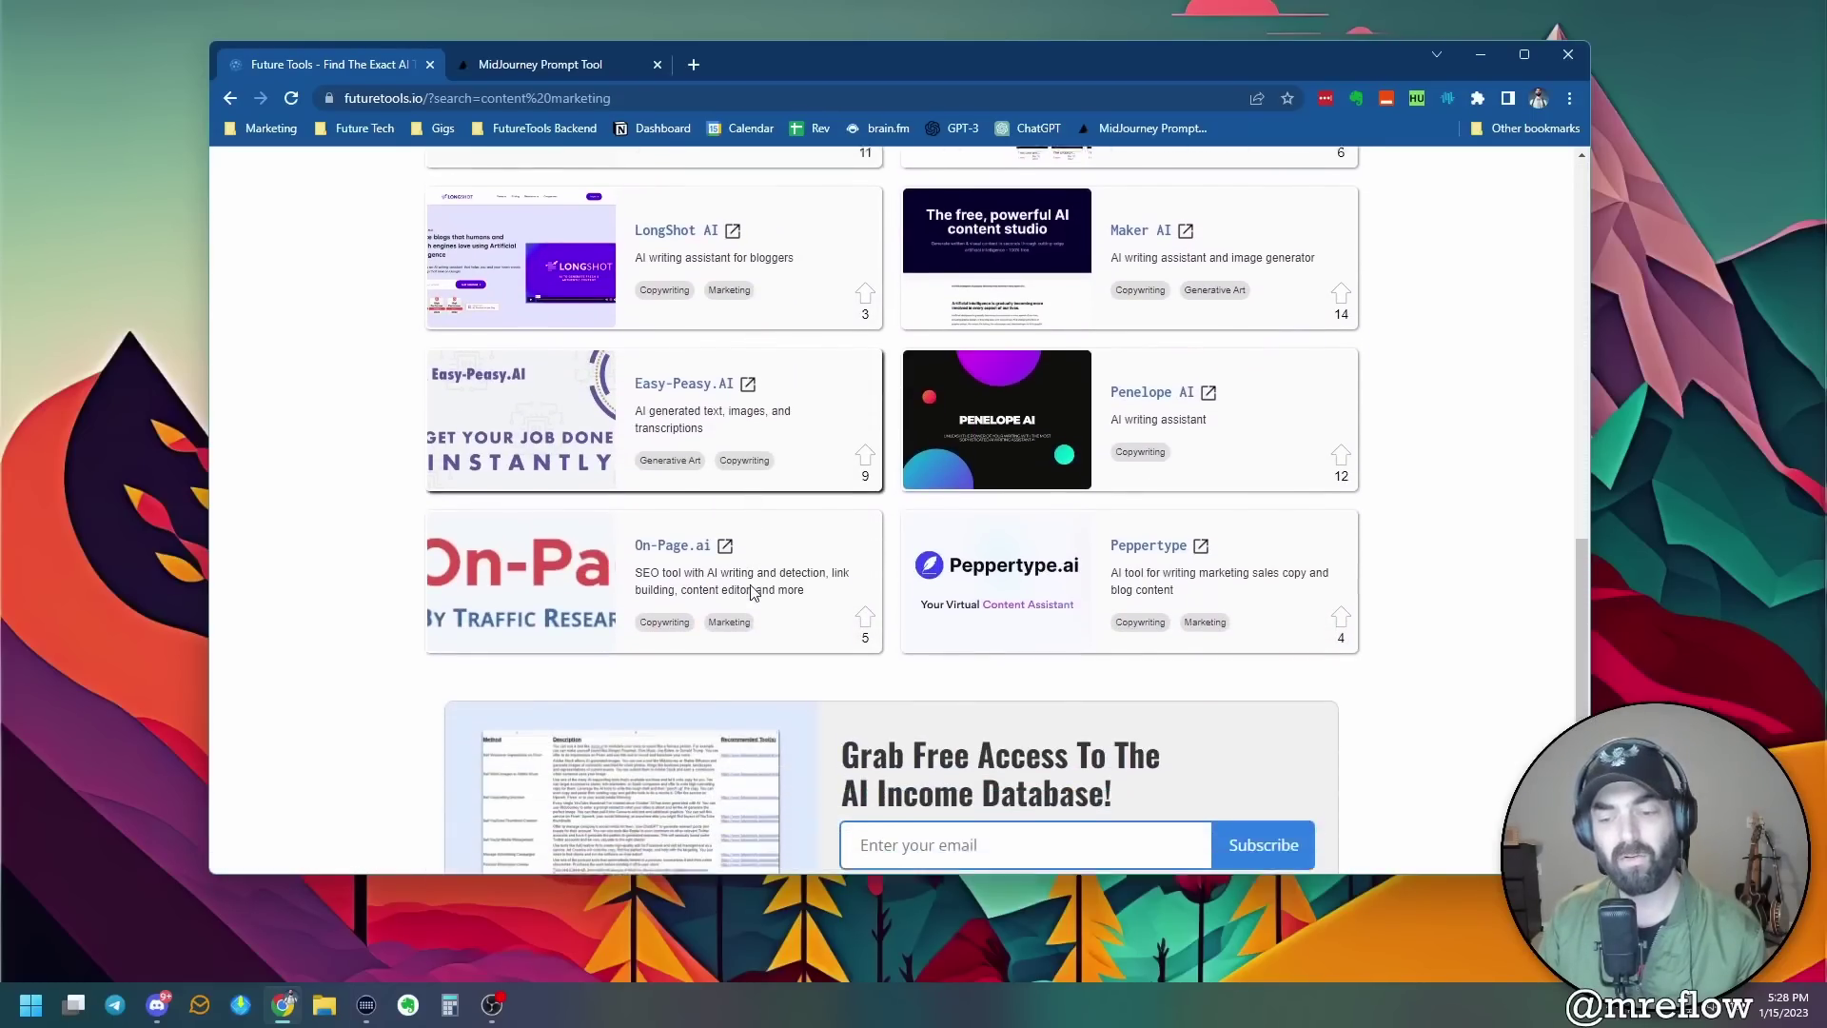
{"action": "scroll", "coordinate": [666, 495], "scroll_direction": "up", "scroll_amount": 13}
- Search FutureTools for "twitter" and look through the matching tools
{"action": "triple_click", "coordinate": [578, 401]}
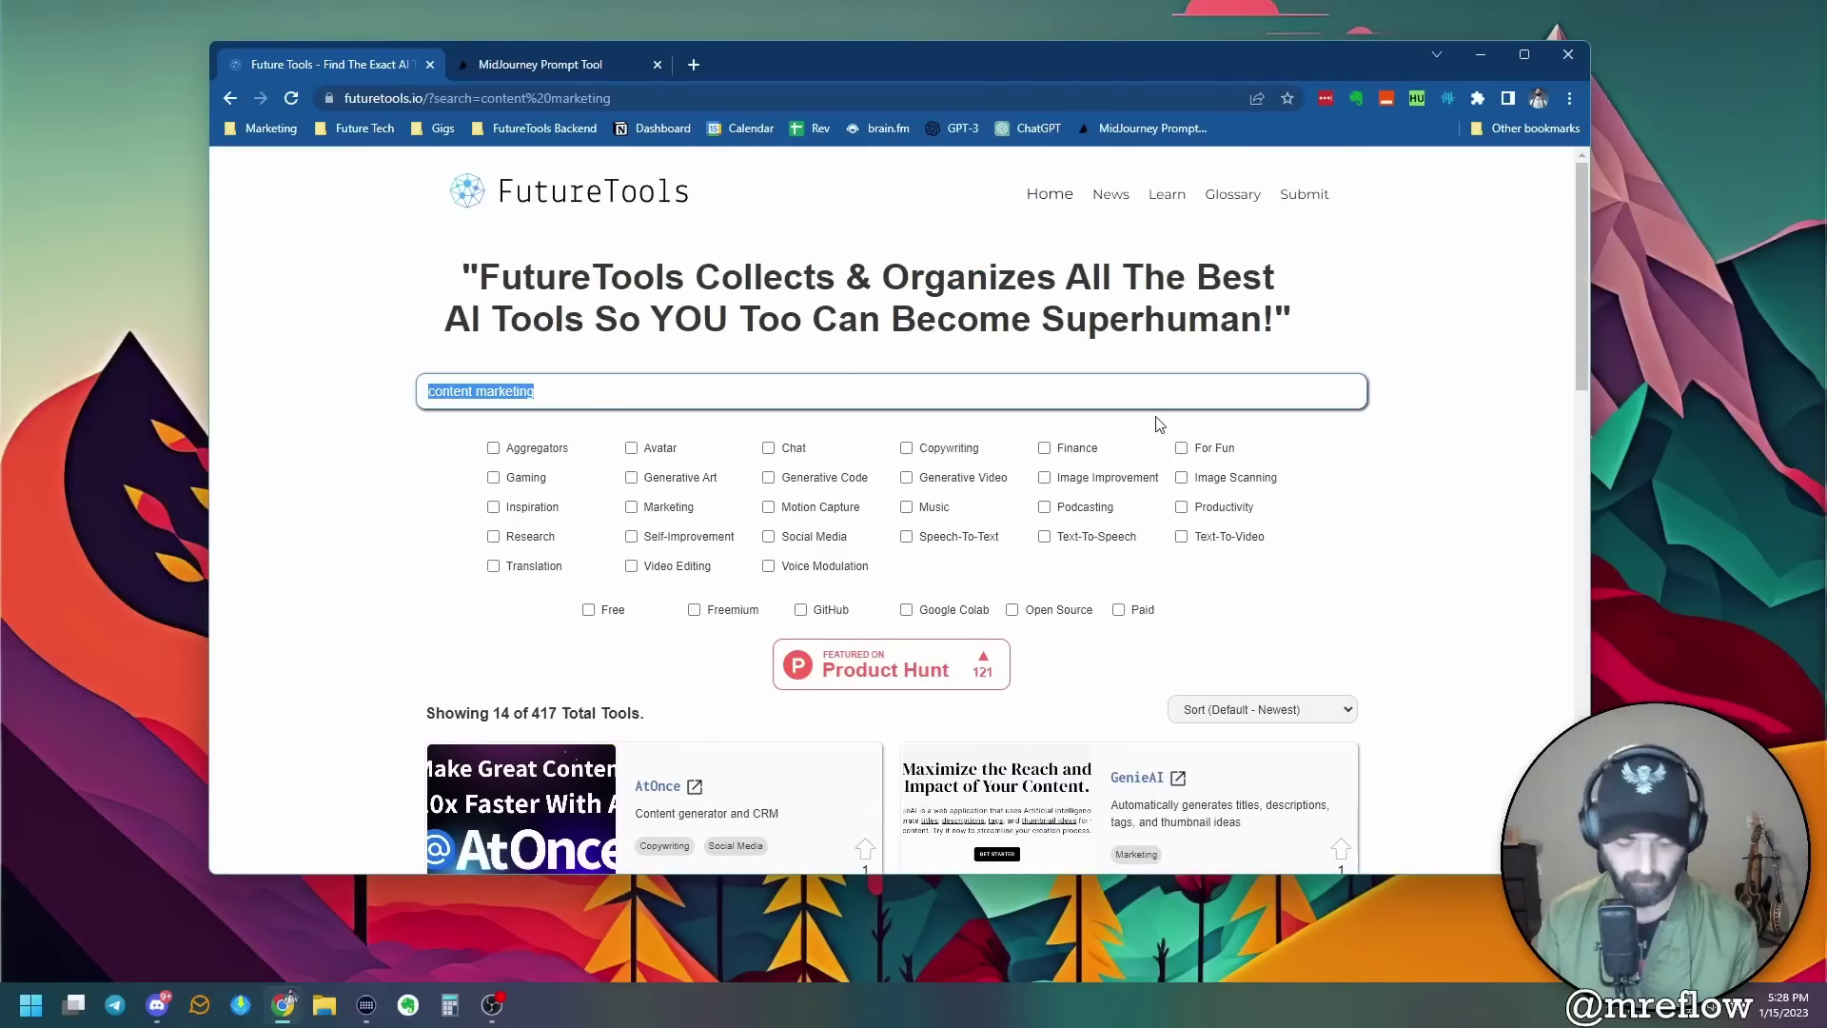
{"action": "type", "text": "twitter"}
{"action": "scroll", "coordinate": [1365, 652], "scroll_direction": "down", "scroll_amount": 9}
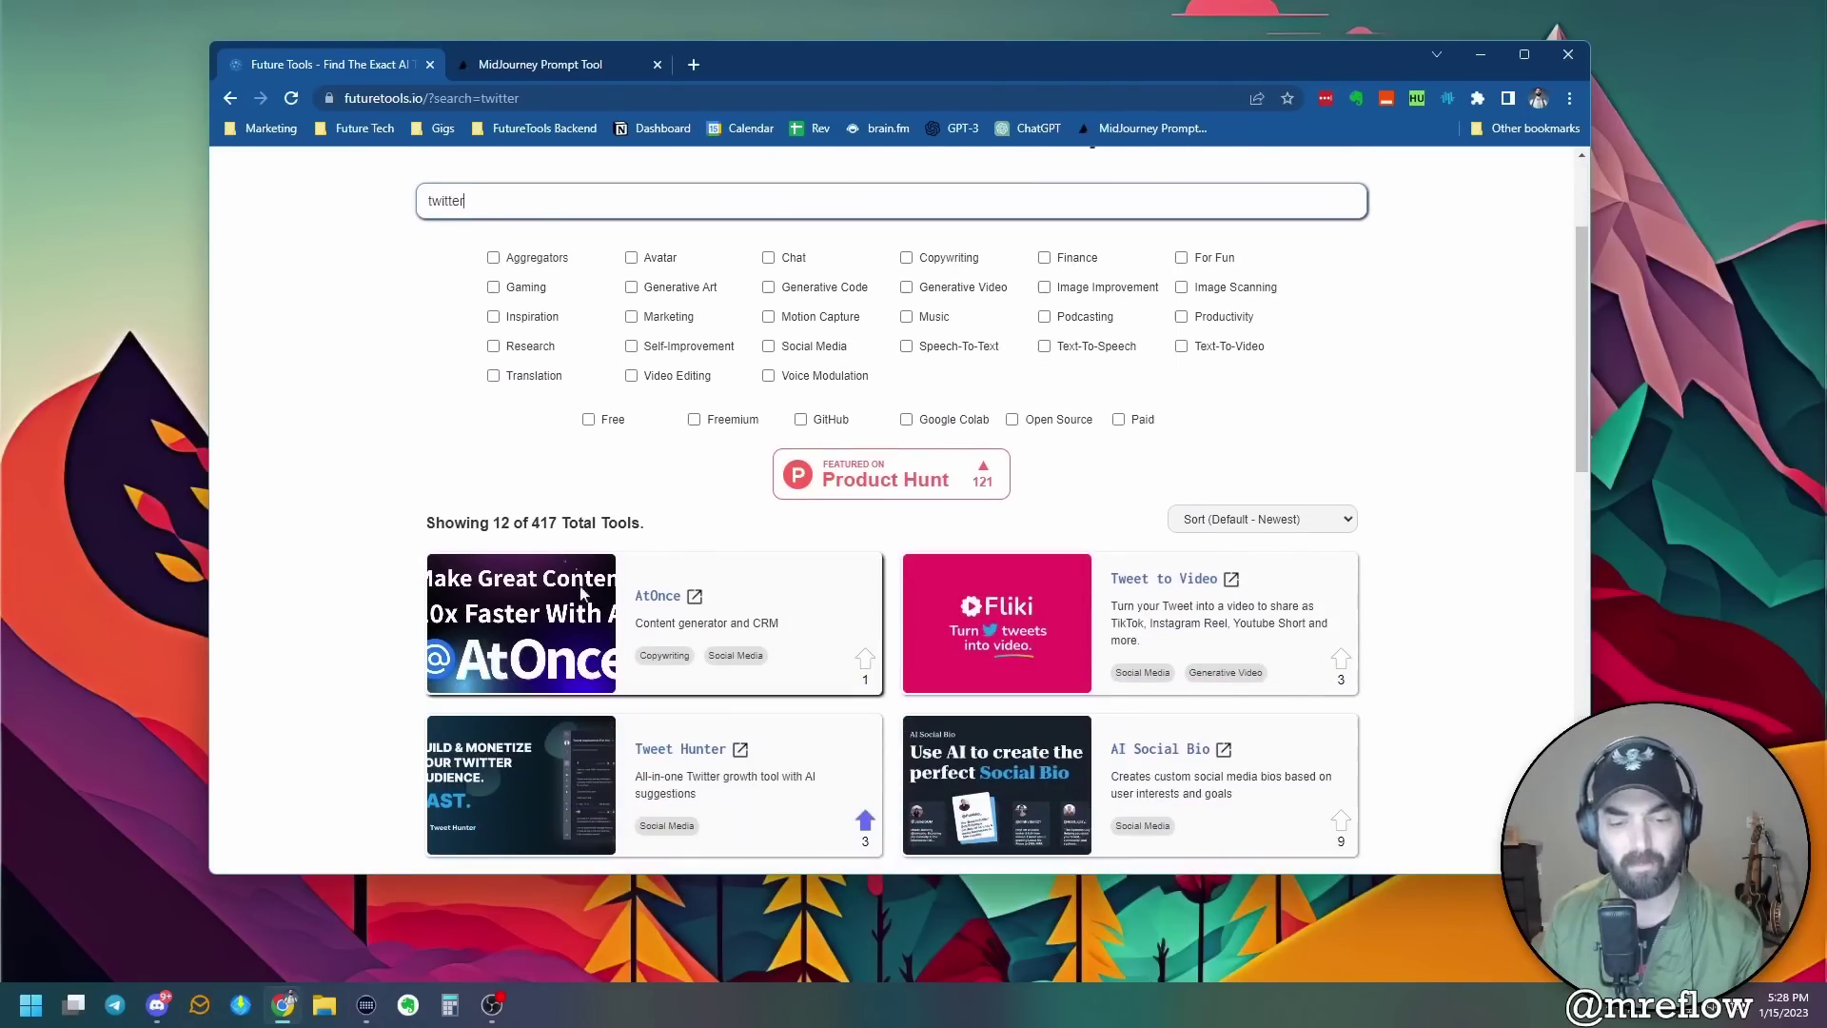
- Filter the Twitter tools to show only Free ones and view the listed tools
{"action": "key", "text": "ctrl+a"}
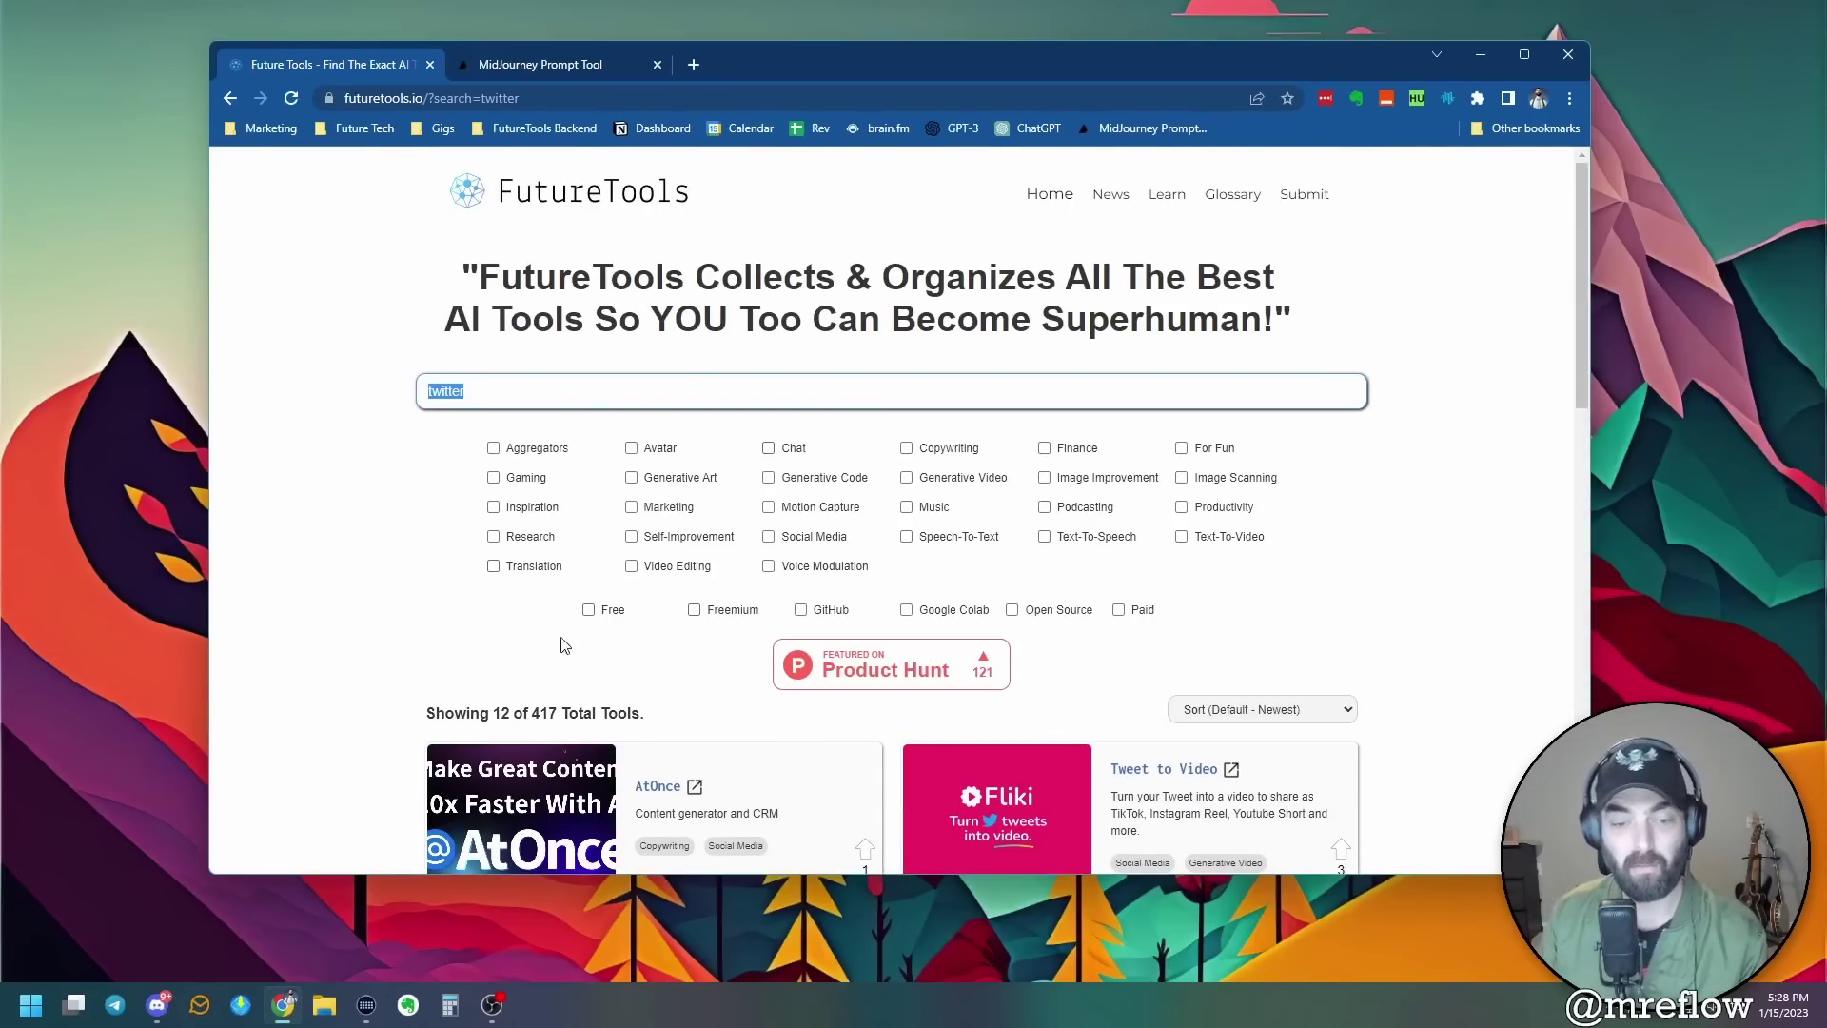
{"action": "left_click", "coordinate": [478, 428]}
{"action": "left_click", "coordinate": [589, 610]}
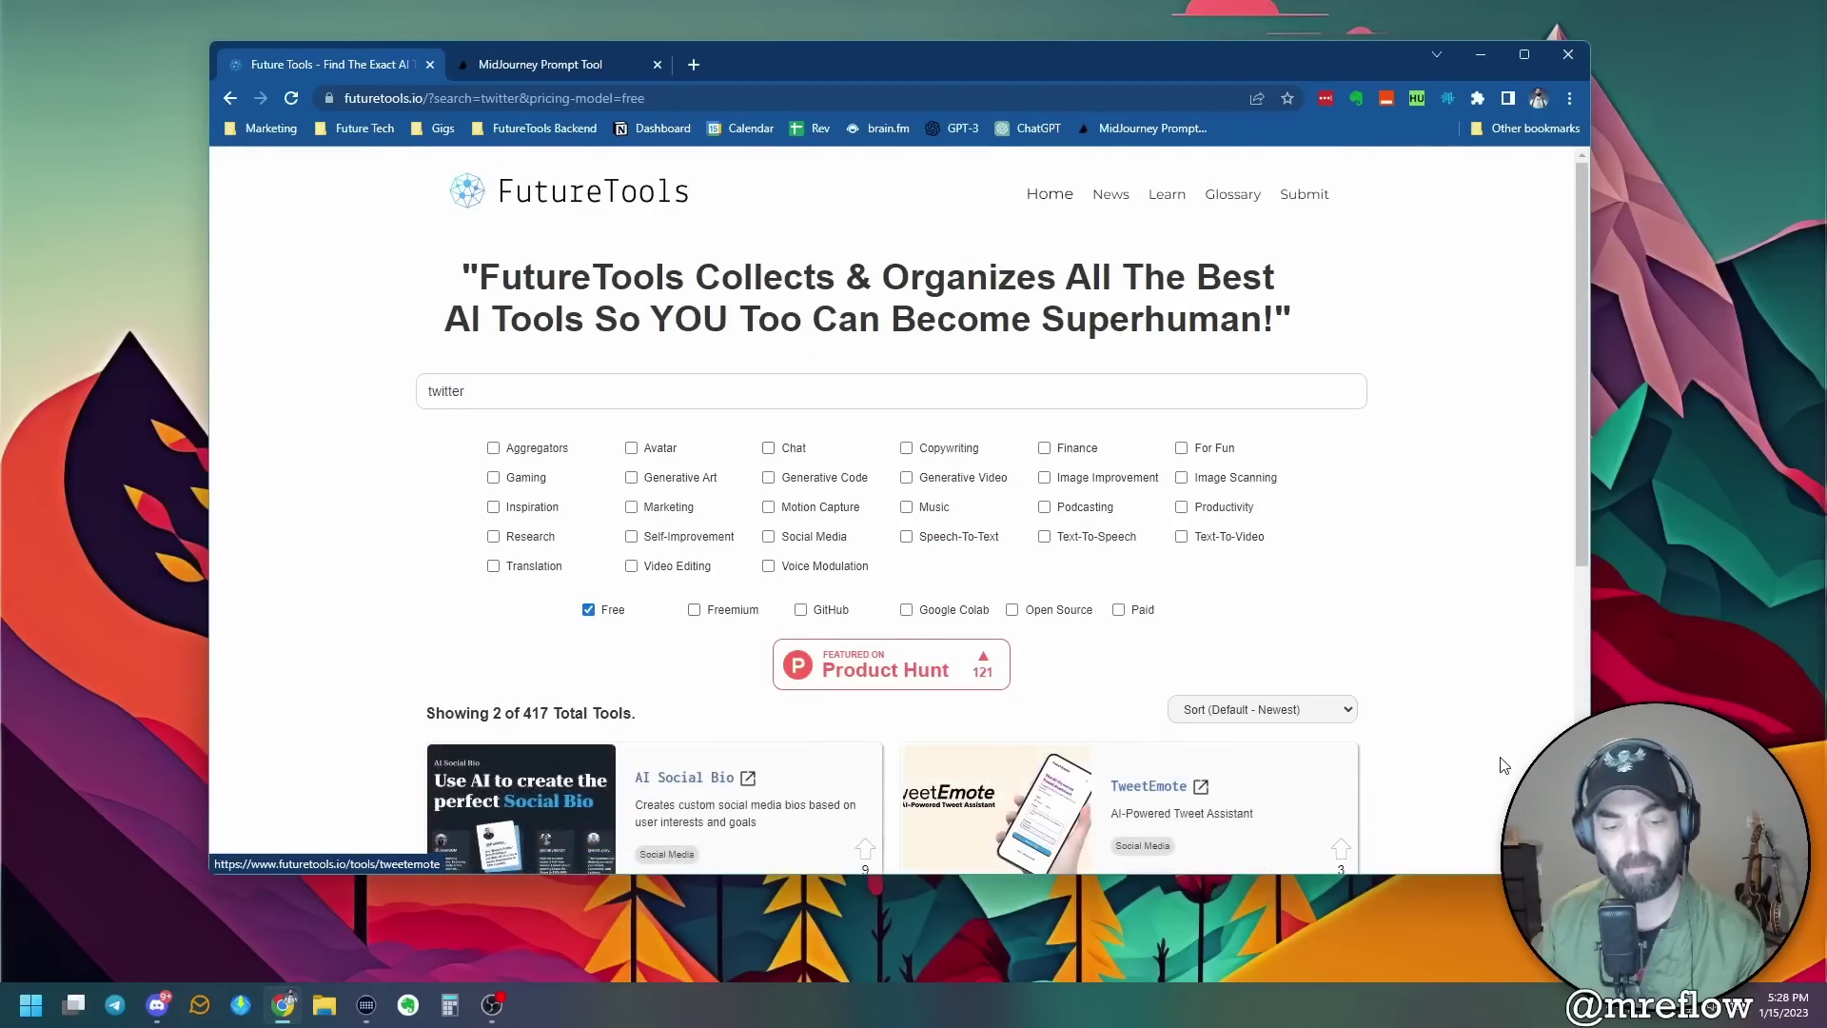
{"action": "scroll", "coordinate": [747, 309], "scroll_direction": "down", "scroll_amount": 4}
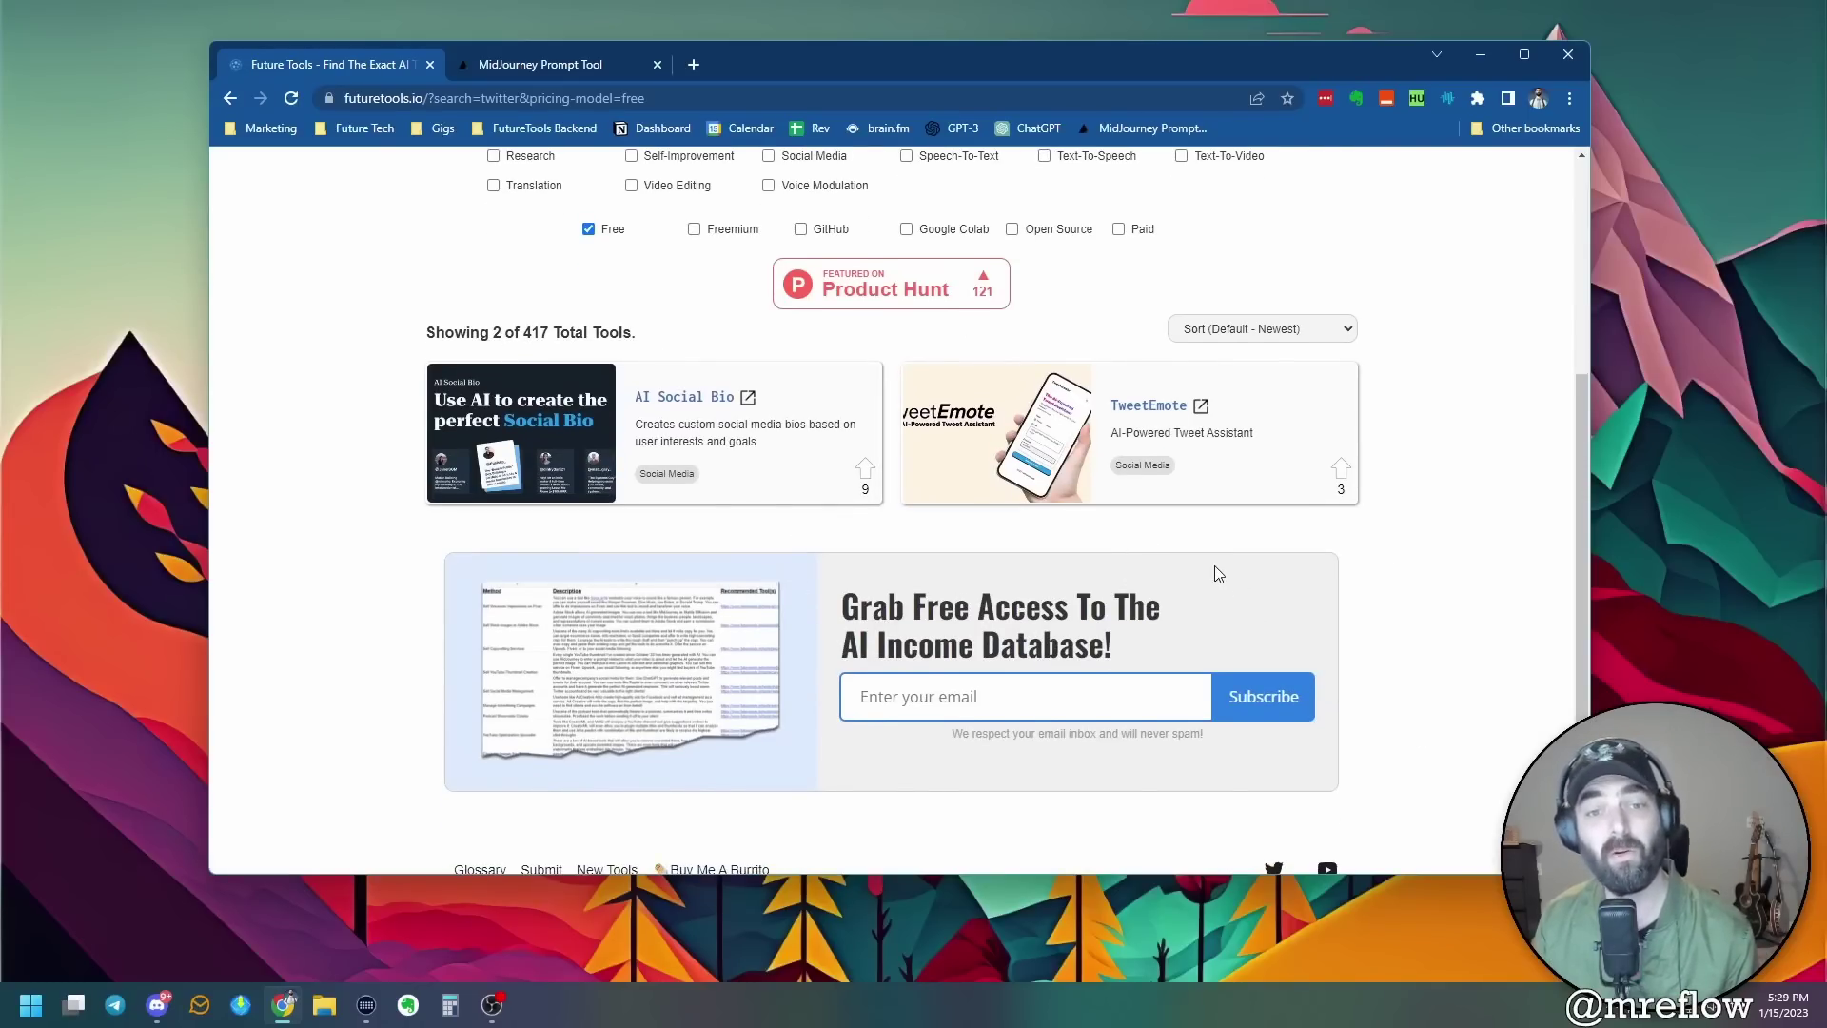
- Include Freemium tools in the Twitter results, browse them, and clear the pricing filters
{"action": "scroll", "coordinate": [1170, 576], "scroll_direction": "up", "scroll_amount": 4}
{"action": "left_click", "coordinate": [695, 614]}
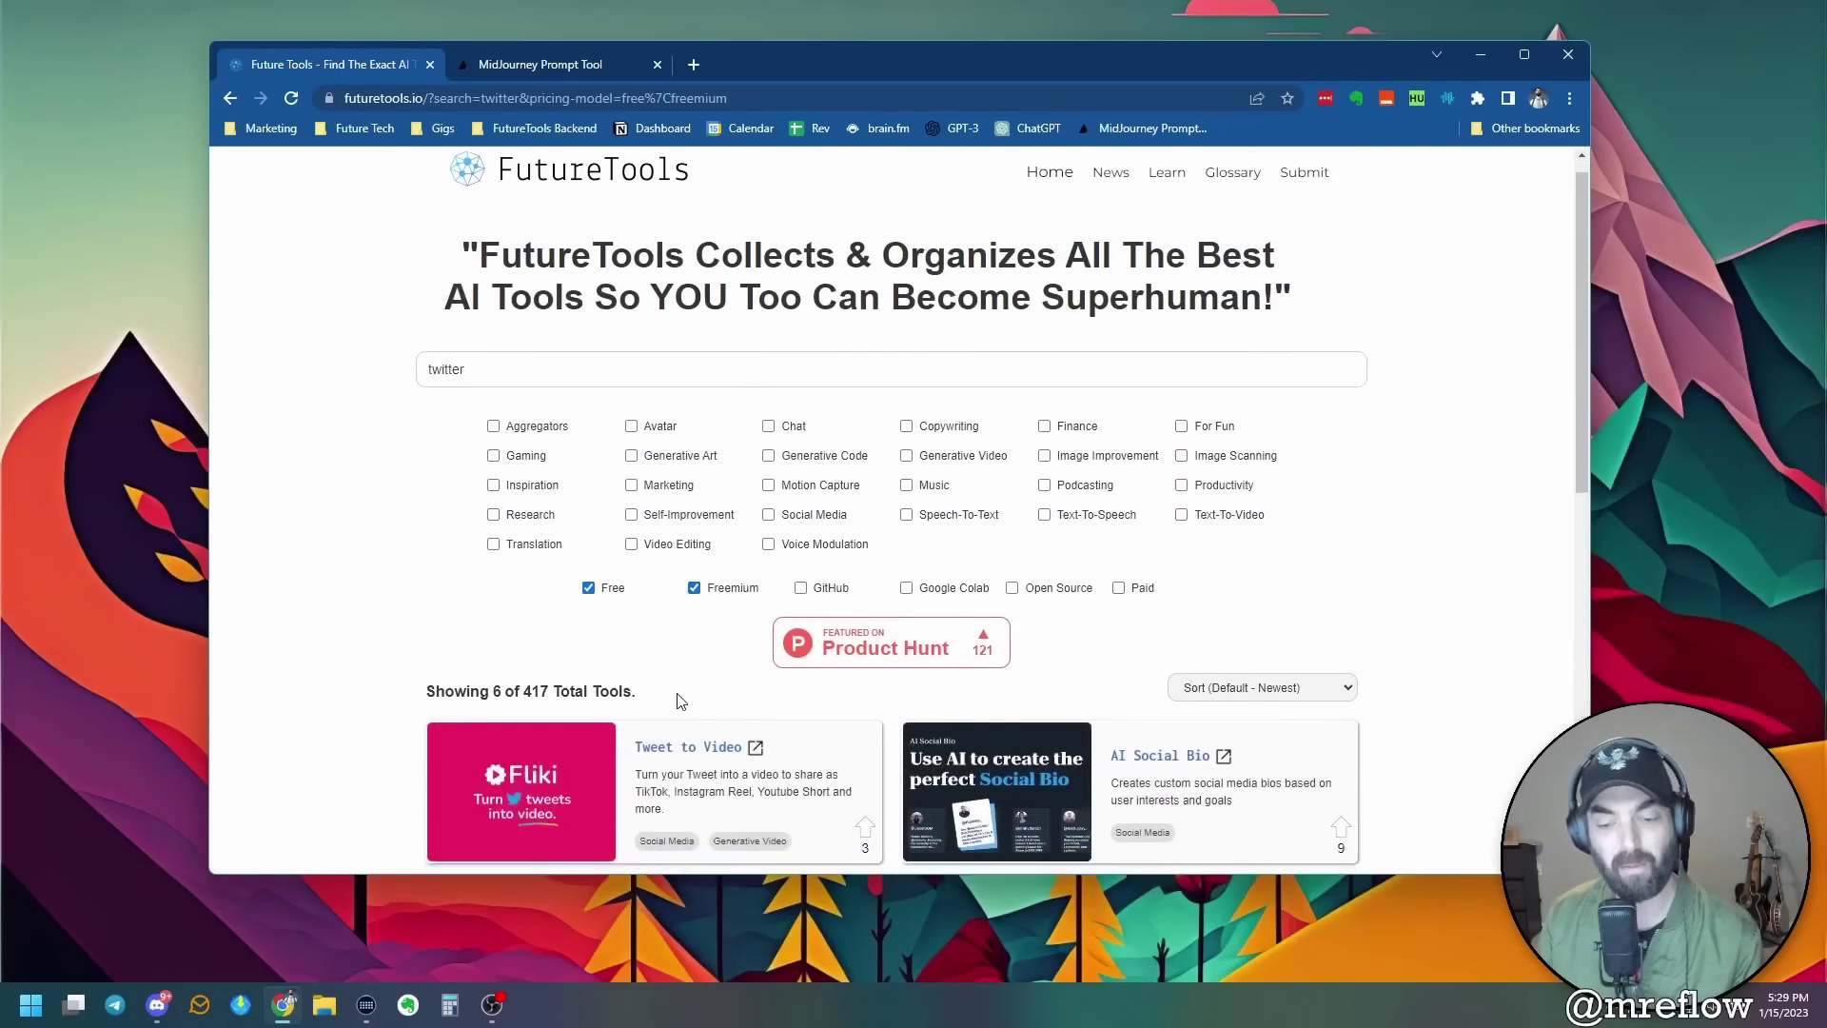
{"action": "scroll", "coordinate": [900, 710], "scroll_direction": "down", "scroll_amount": 6}
{"action": "scroll", "coordinate": [1139, 660], "scroll_direction": "up", "scroll_amount": 3}
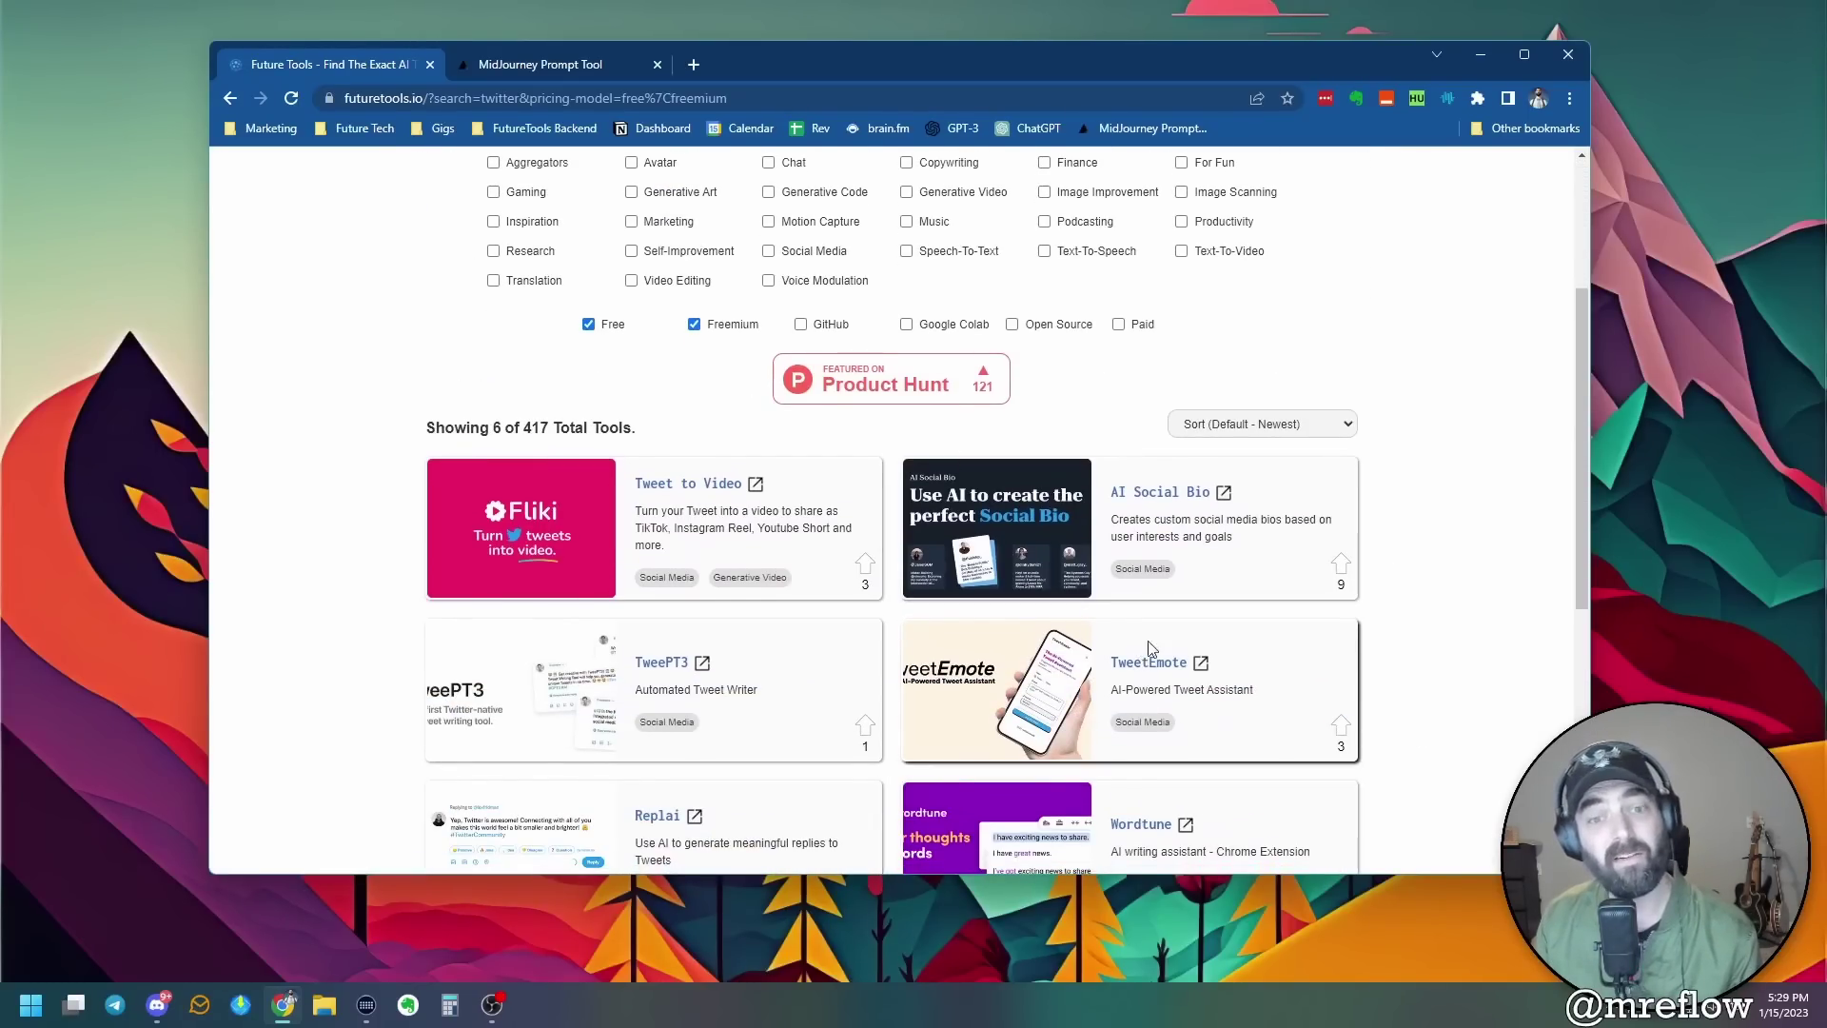
{"action": "scroll", "coordinate": [1140, 659], "scroll_direction": "up", "scroll_amount": 3}
{"action": "left_click", "coordinate": [589, 610]}
- Open the Future Tools Weekly newsletter sign-up page, and return to the MidJourney Prompt Helper tab
{"action": "left_click_drag", "start_coordinate": [499, 99], "coordinate": [865, 106]}
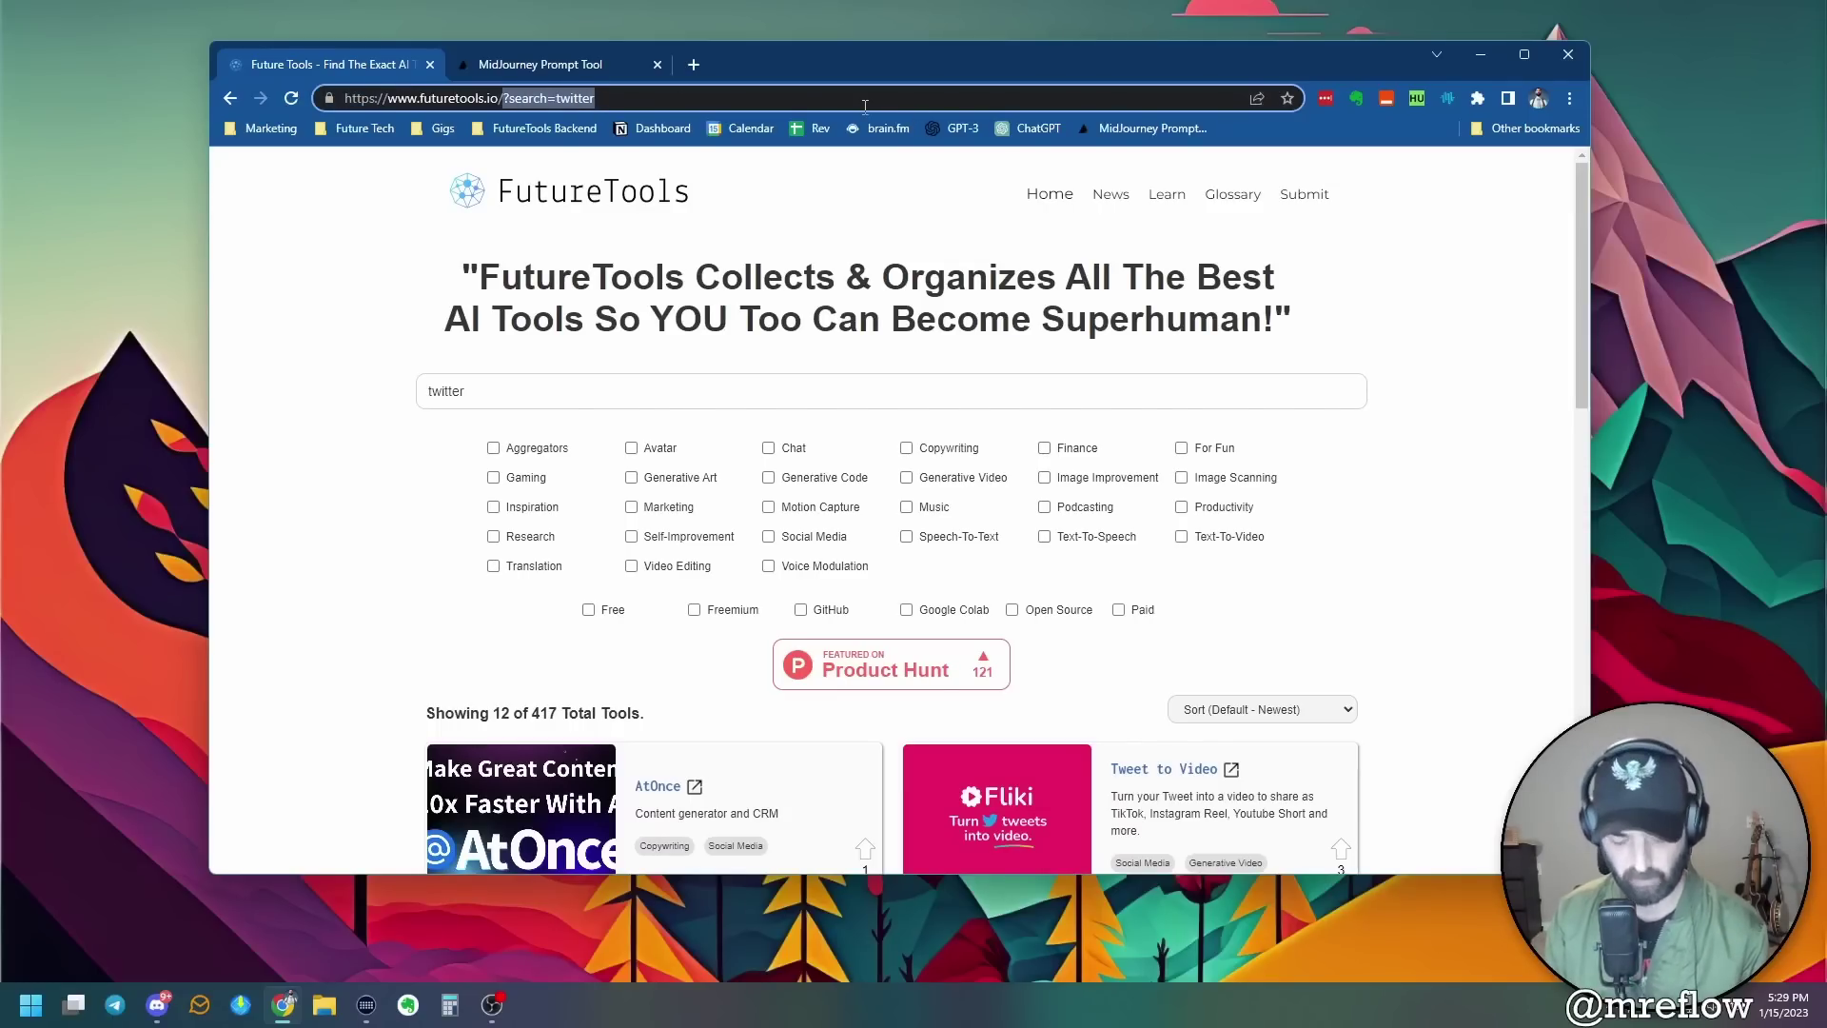
{"action": "type", "text": "n"}
{"action": "key", "text": "Return"}
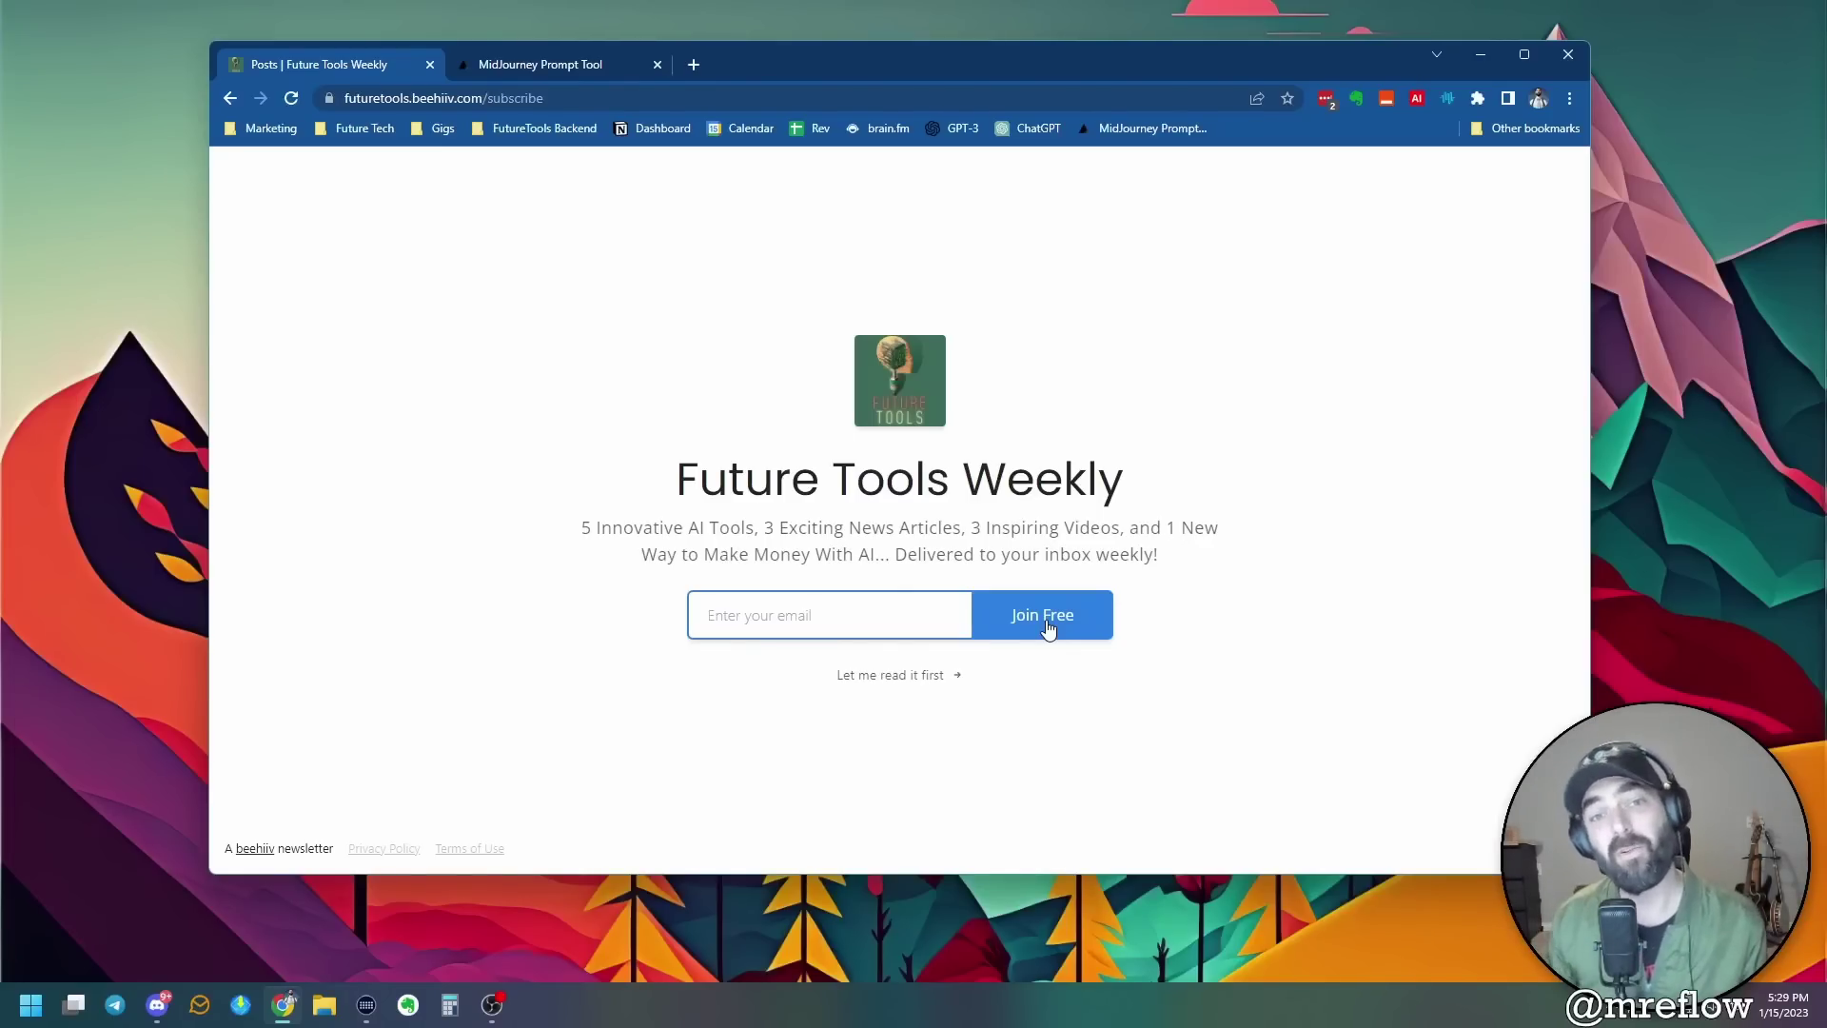
{"action": "key", "text": "ctrl+Tab"}
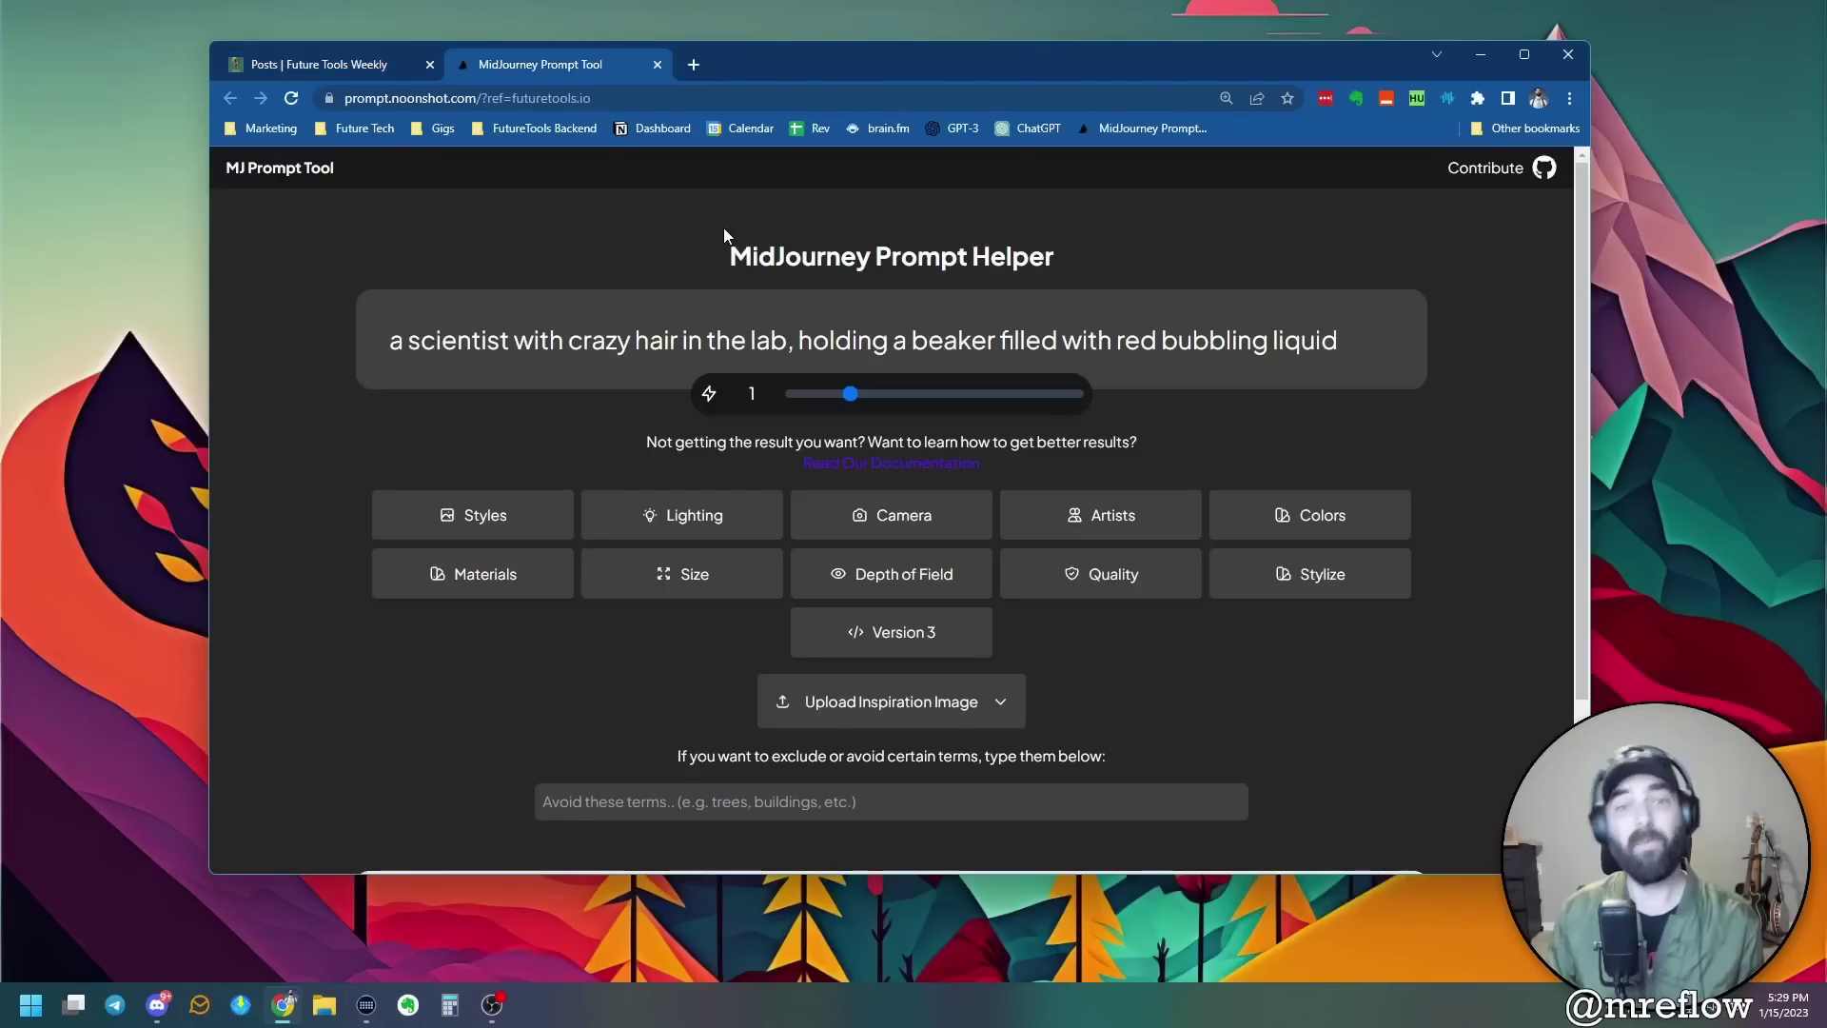